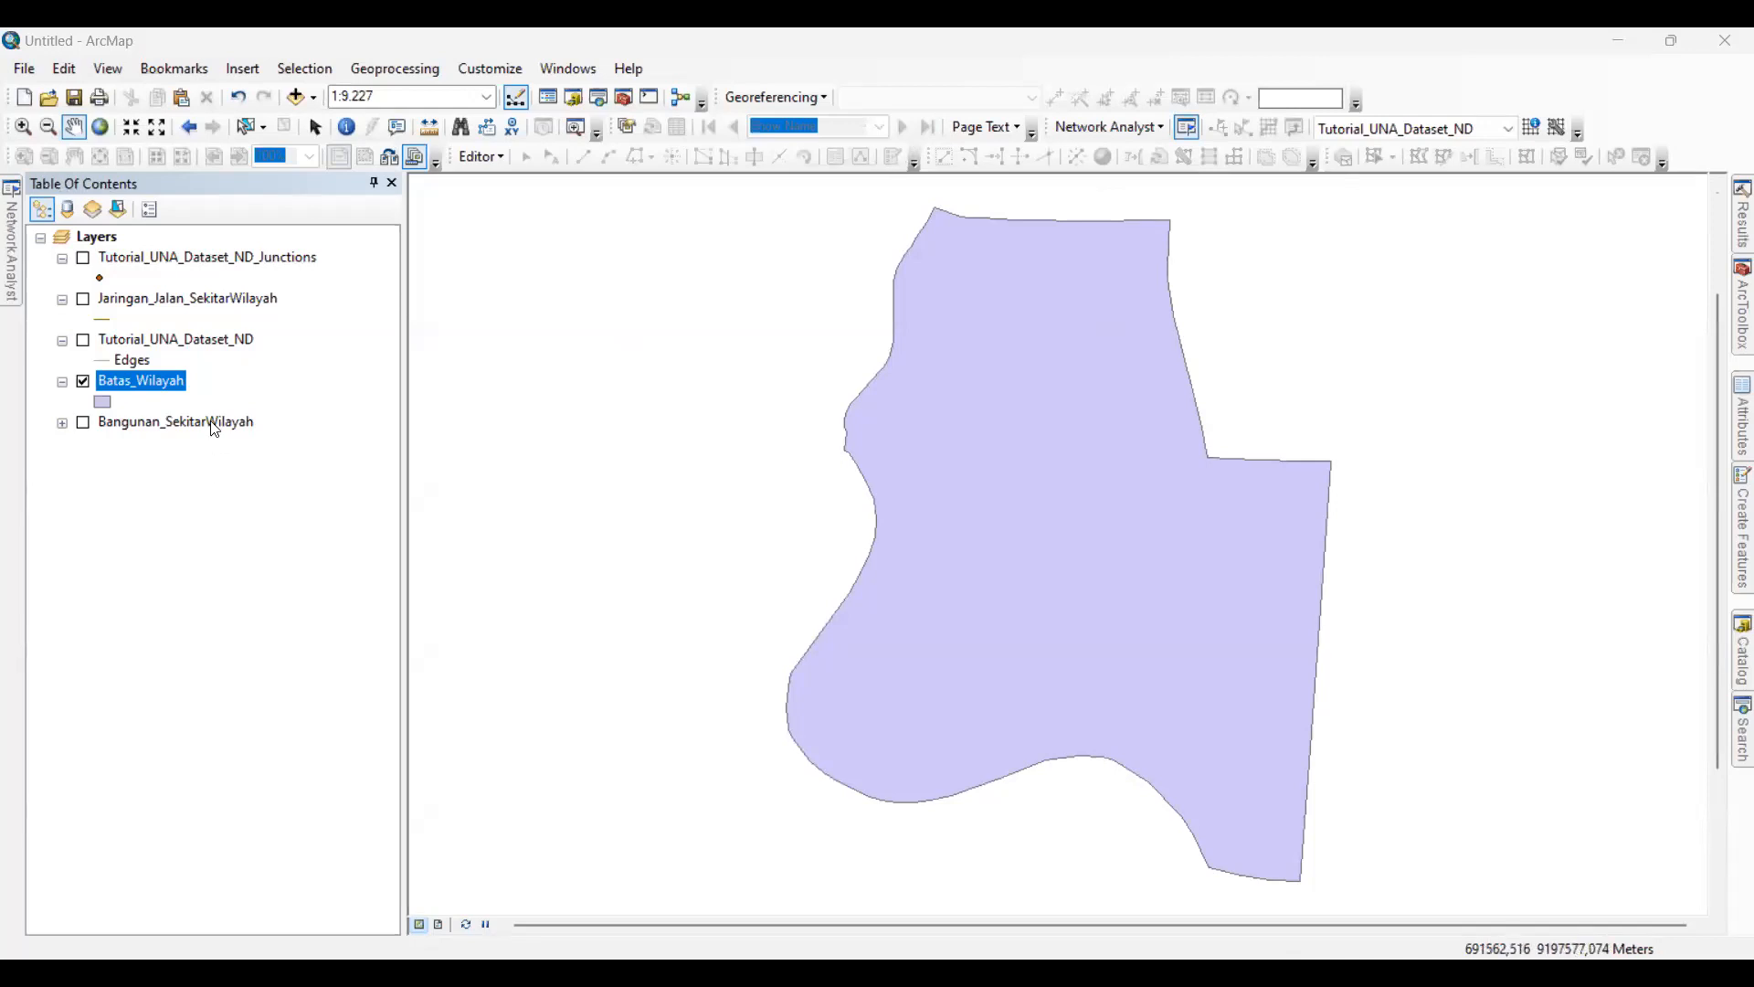
- Show the Bangunan_SekitarWilayah and Jaringan_Jalan_SekitarWilayah layers and move the buildings layer above Batas_Wilayah
click(162, 386)
click(83, 422)
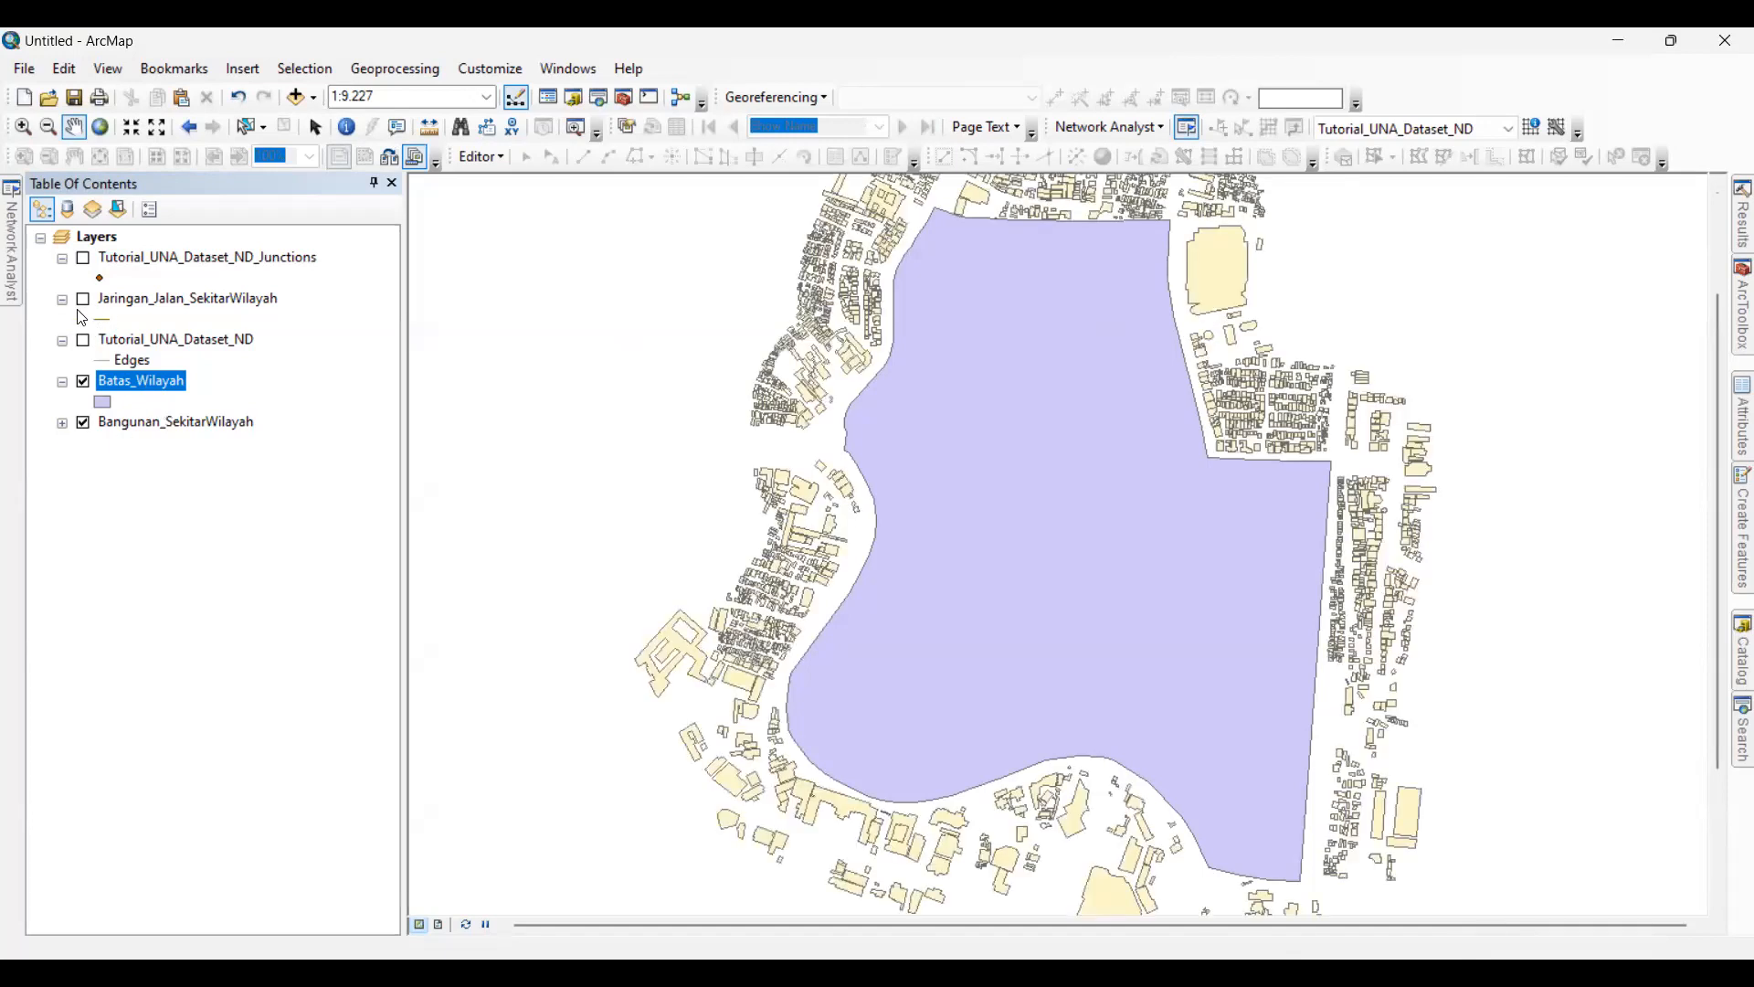
click(81, 299)
click(83, 302)
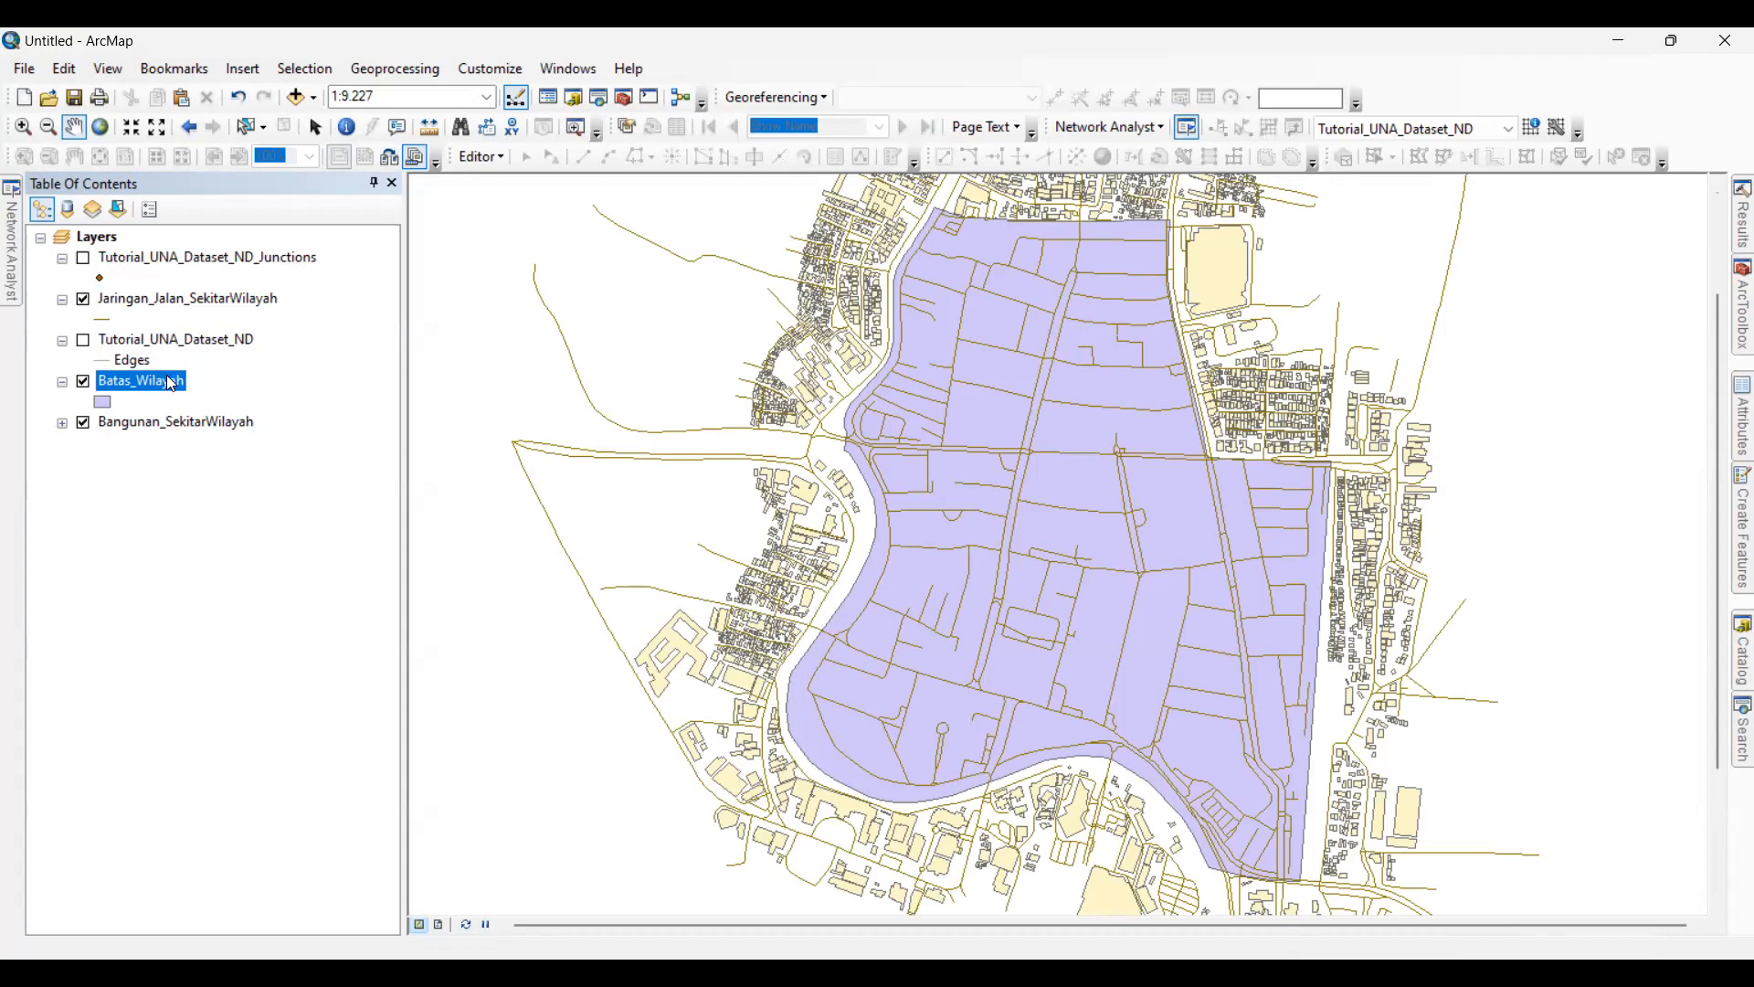
drag(175, 422, 180, 381)
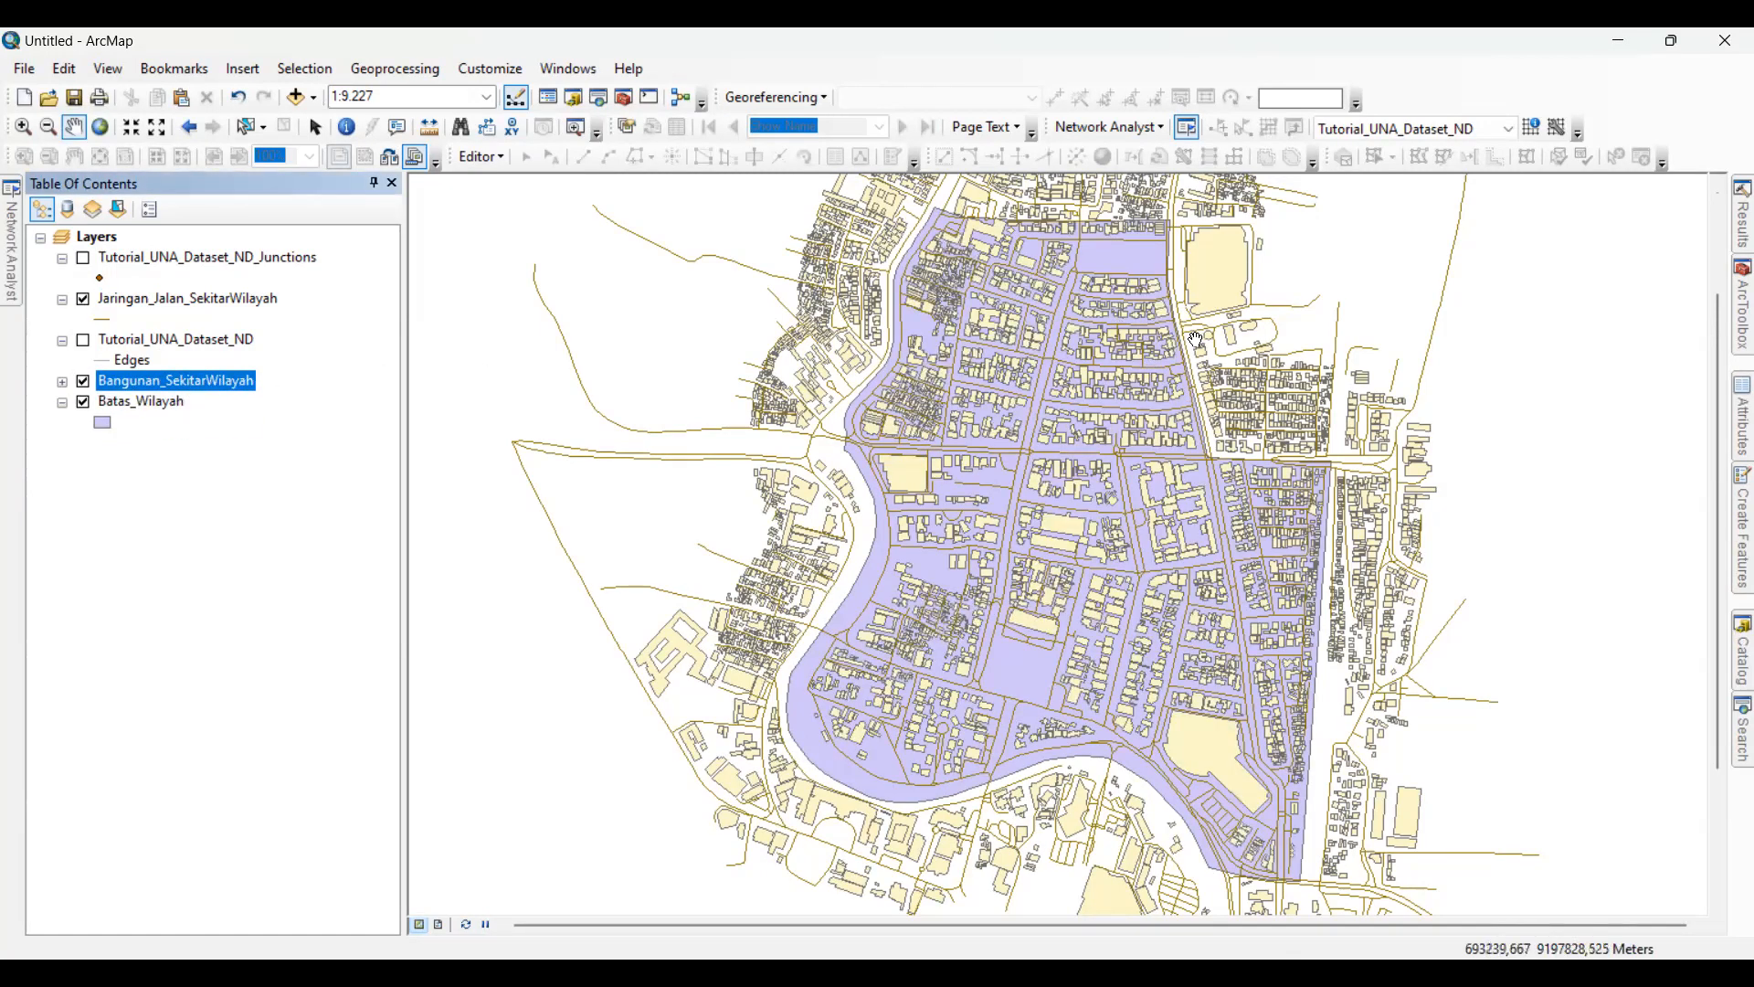
- Inspect the roads and buildings in and around the Batas_Wilayah area, toggling the buildings and road layers off and on to compare them
click(84, 382)
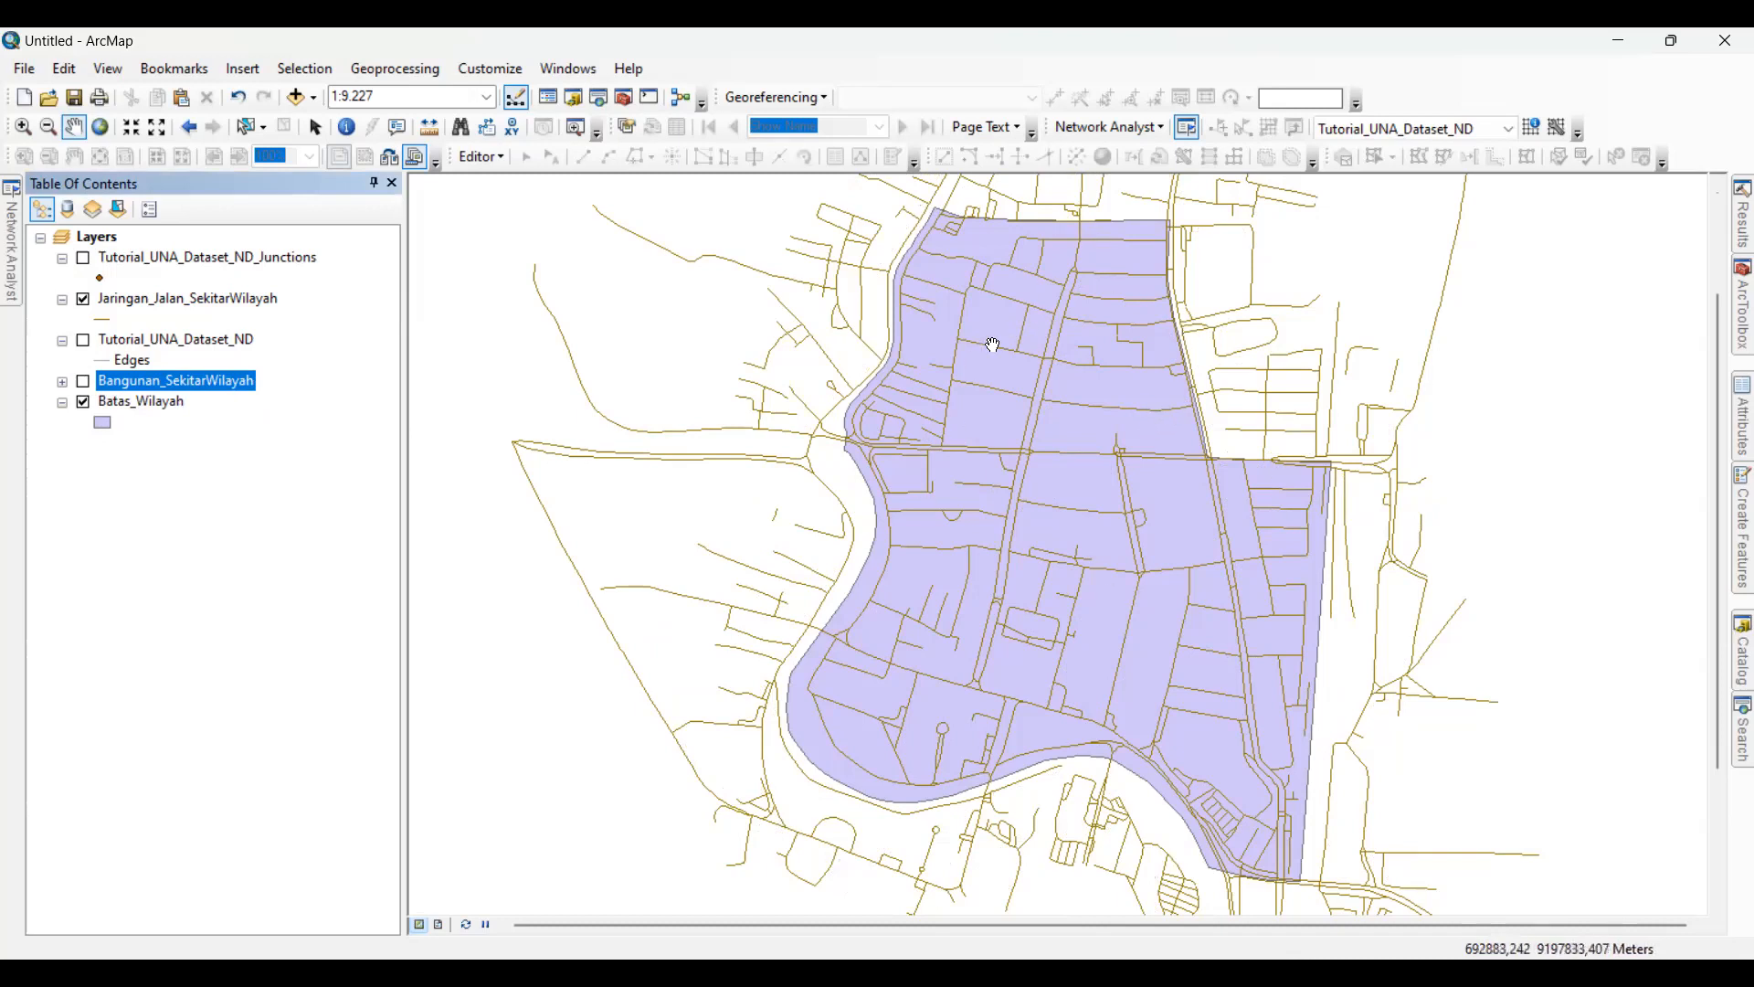
click(83, 381)
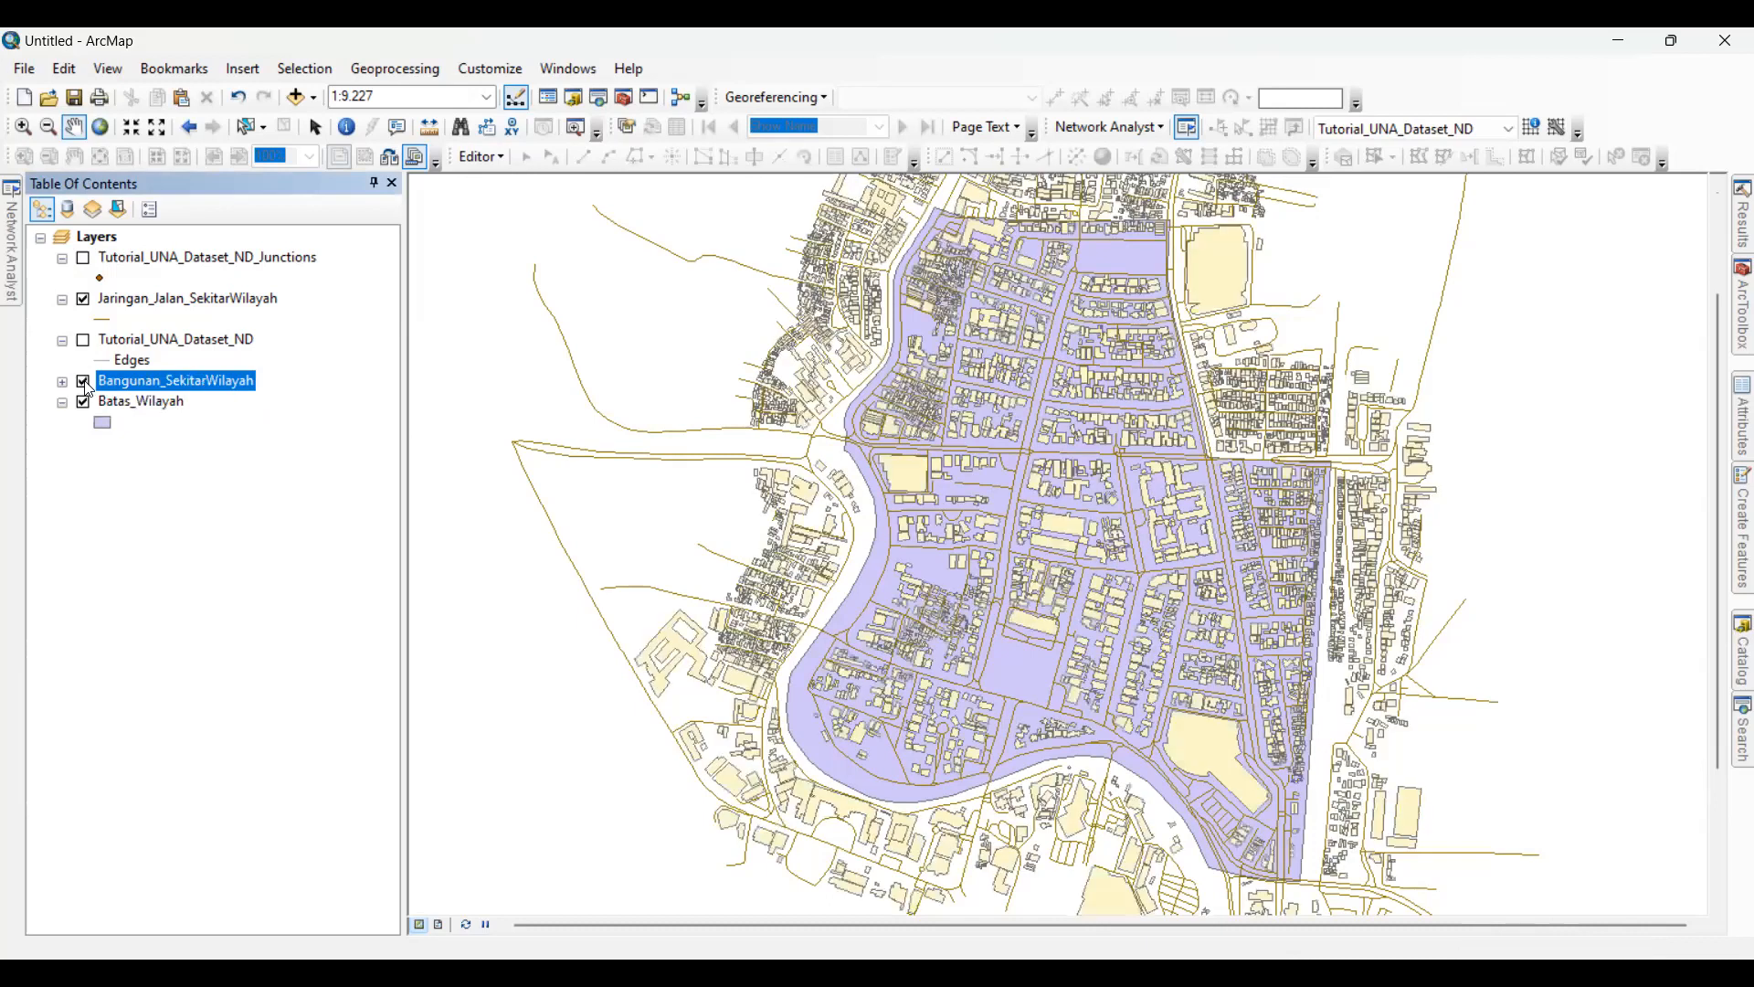
scroll(1193, 410, down, 1)
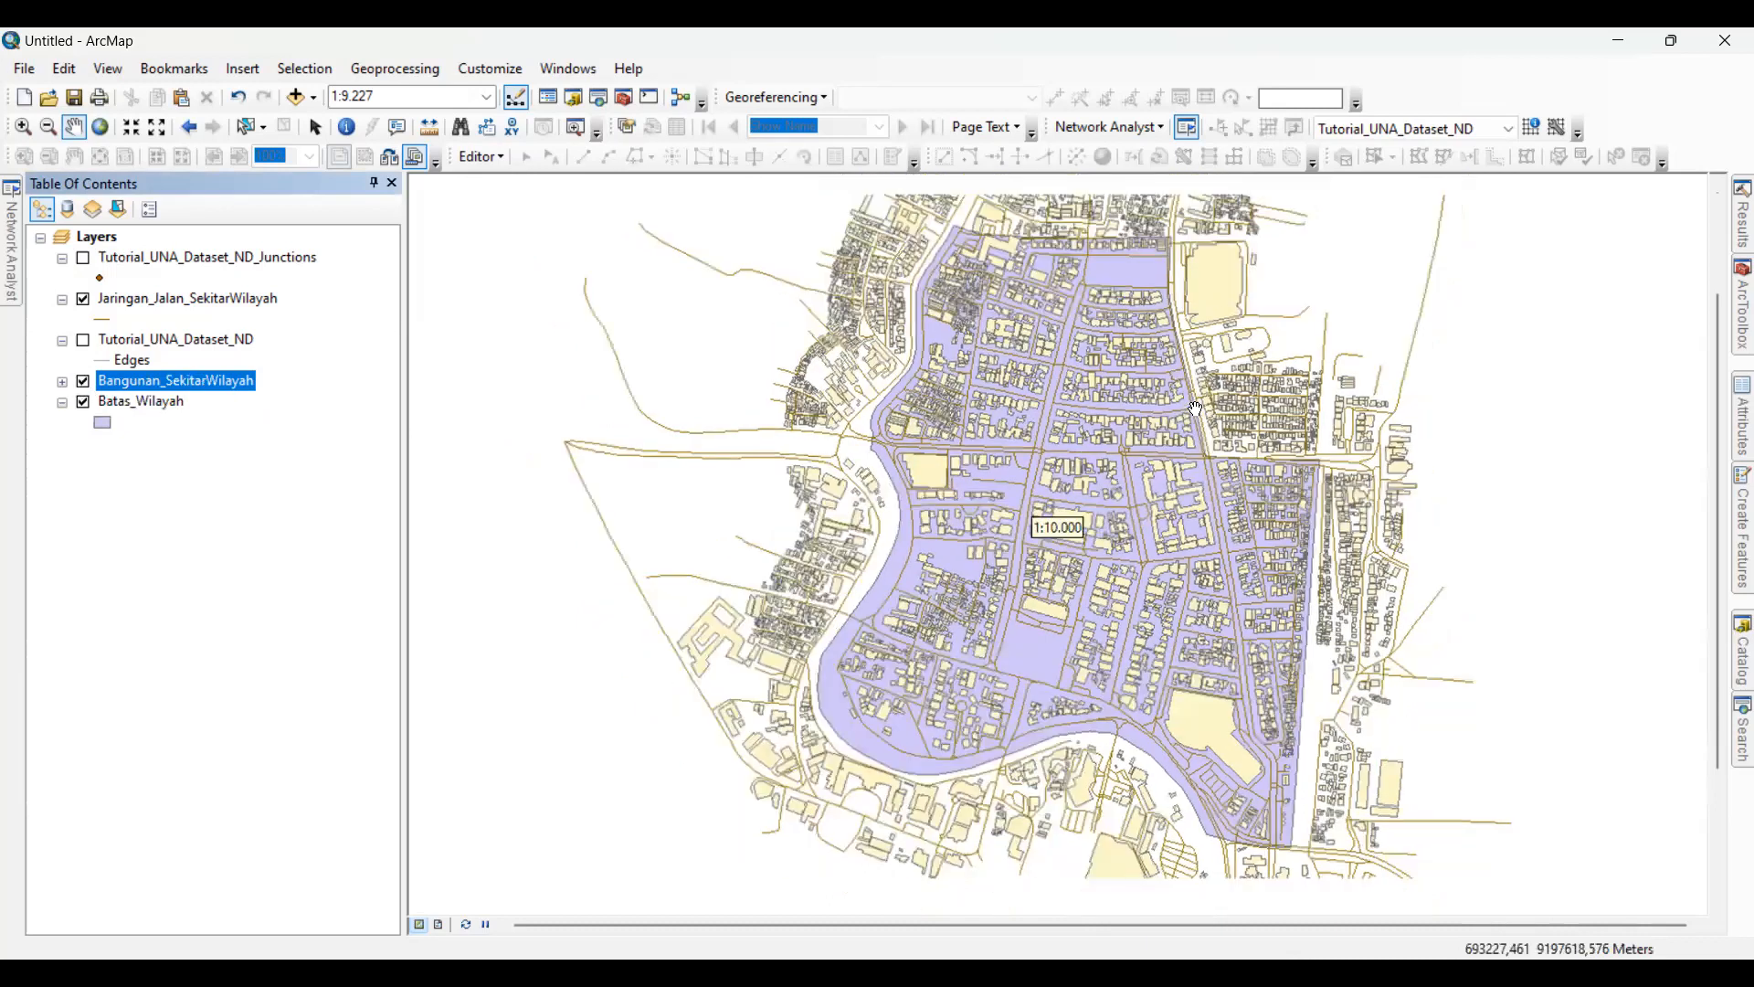
drag(1113, 315, 1039, 472)
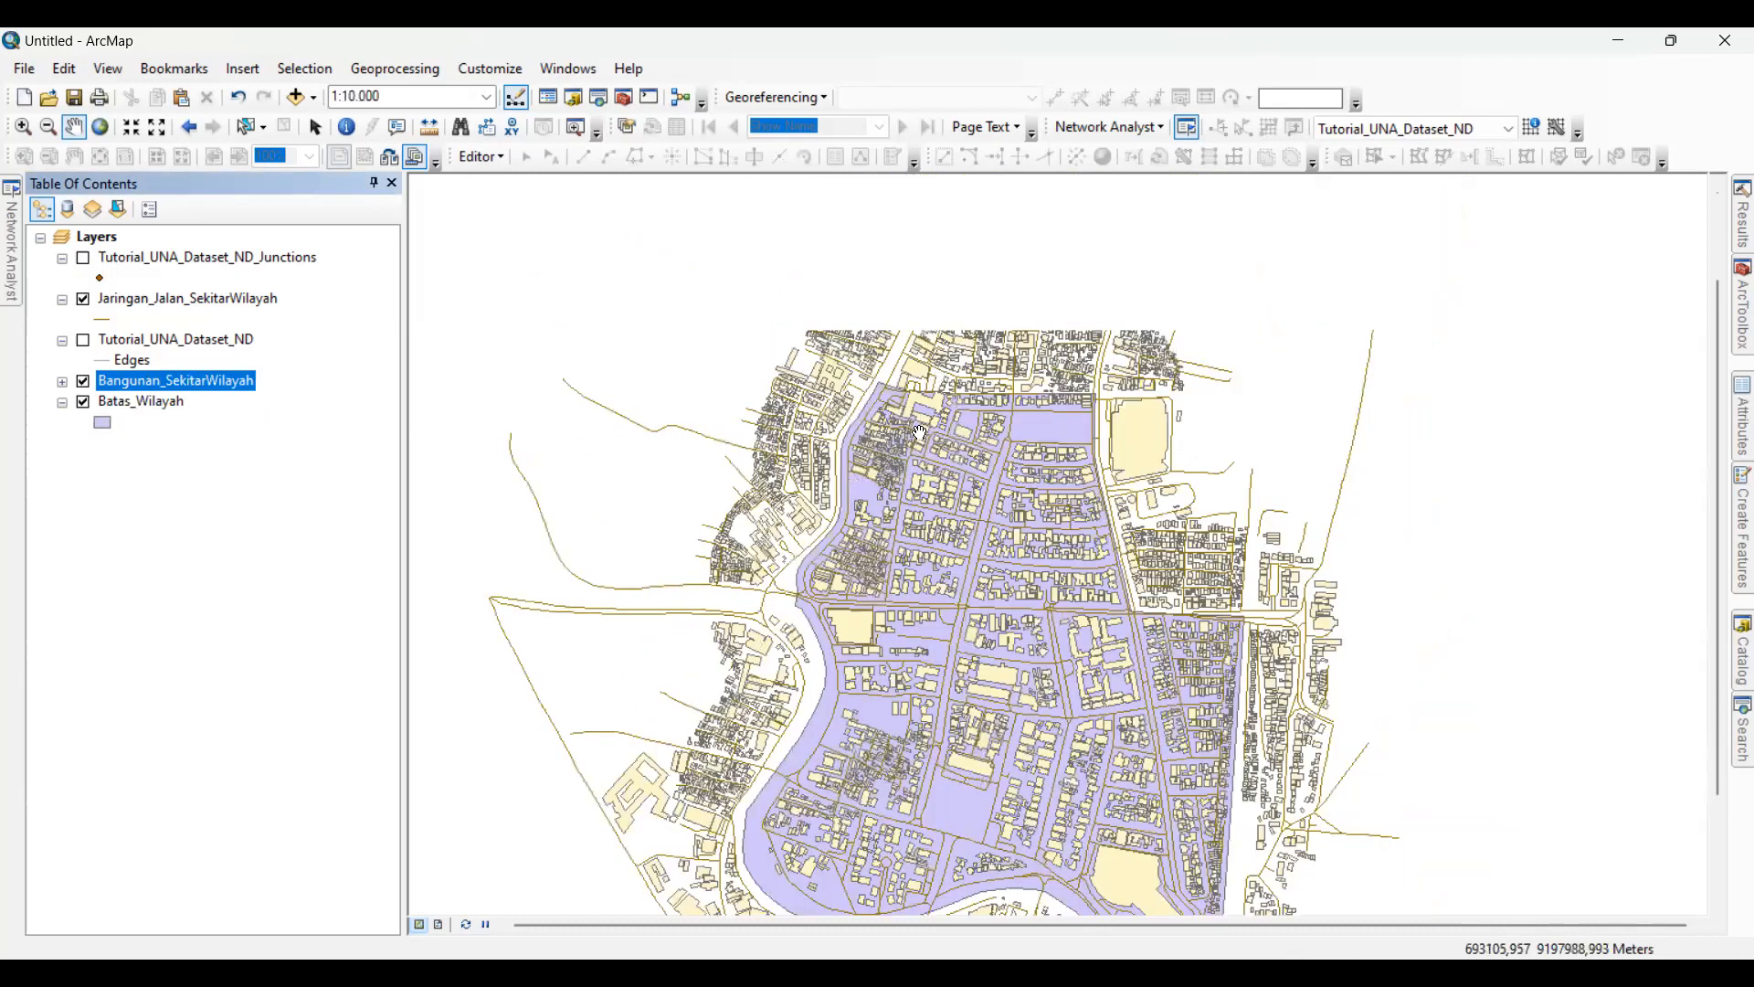
scroll(1005, 484, up, 5)
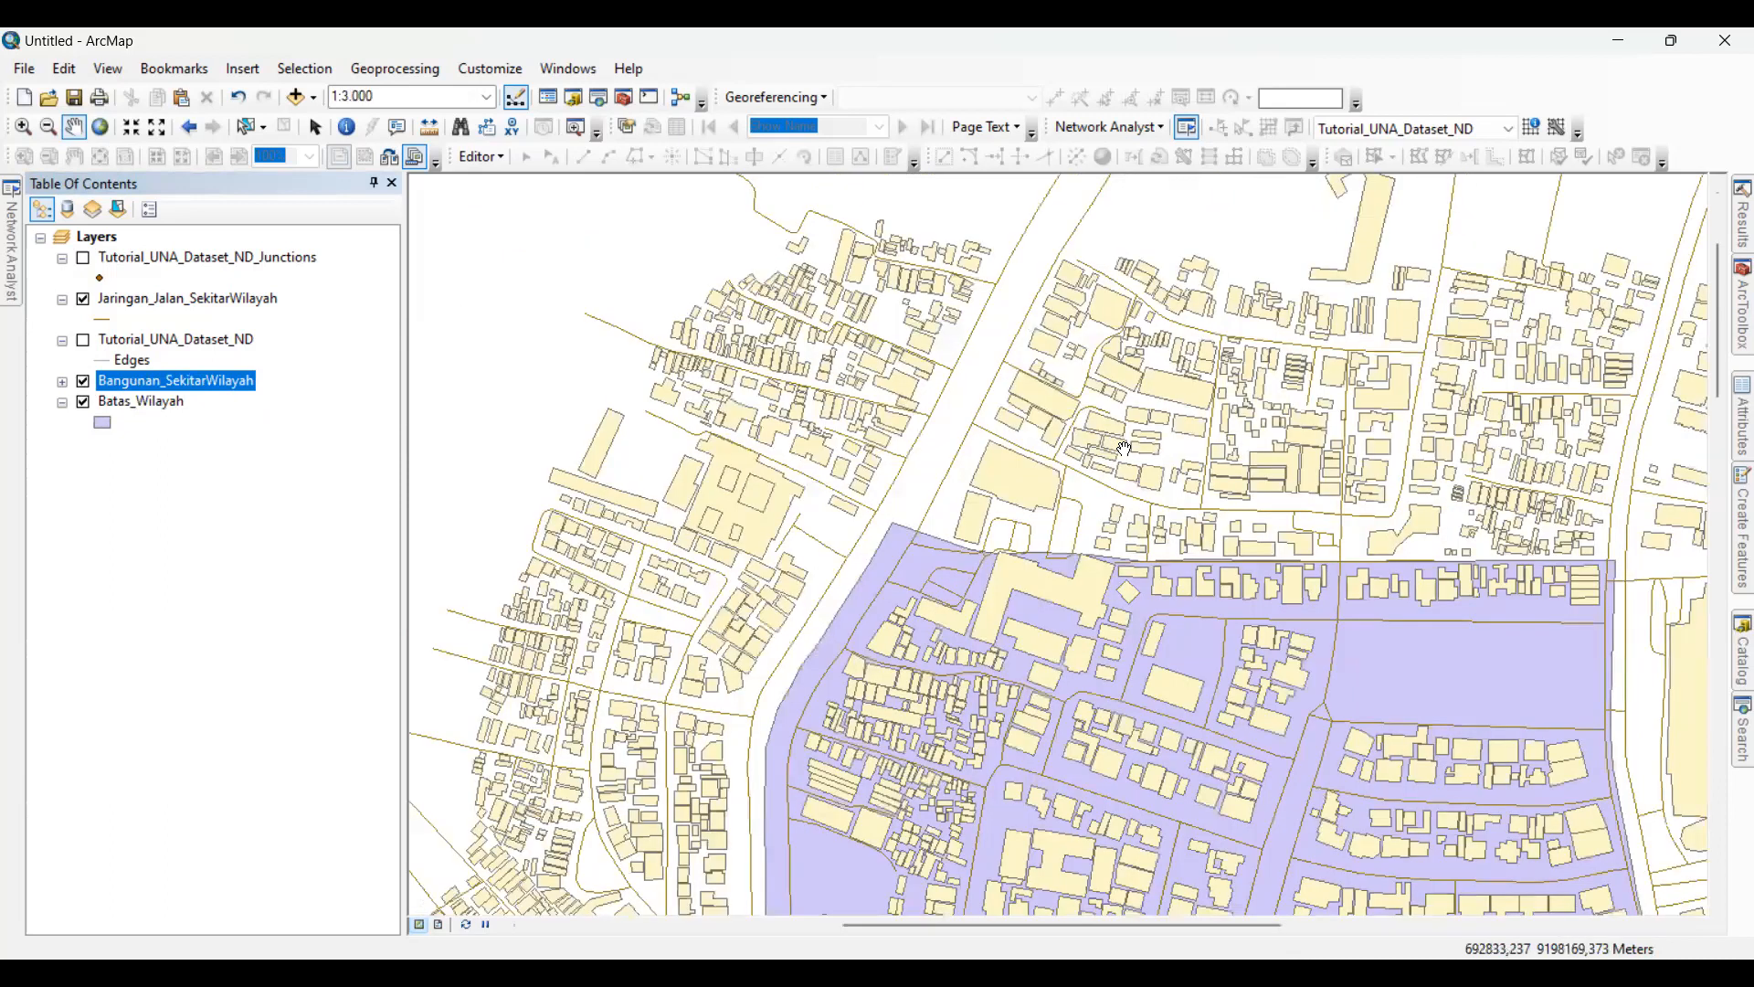
scroll(1087, 423, down, 2)
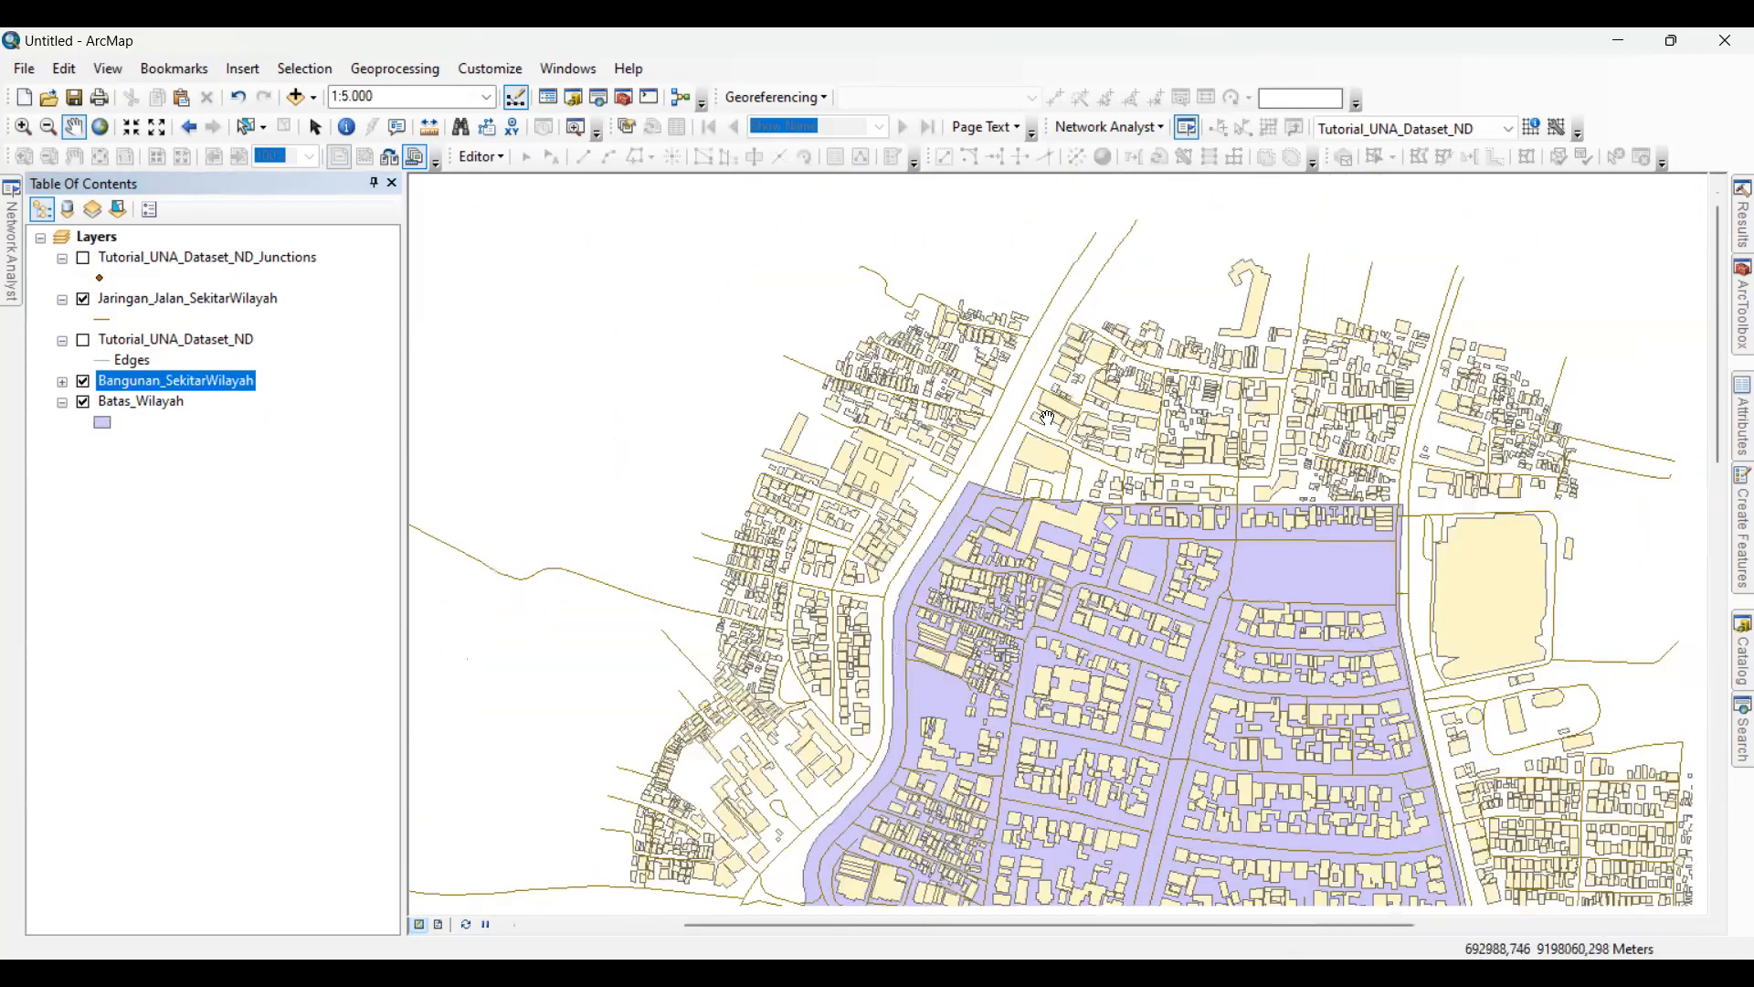
drag(1284, 688, 1038, 388)
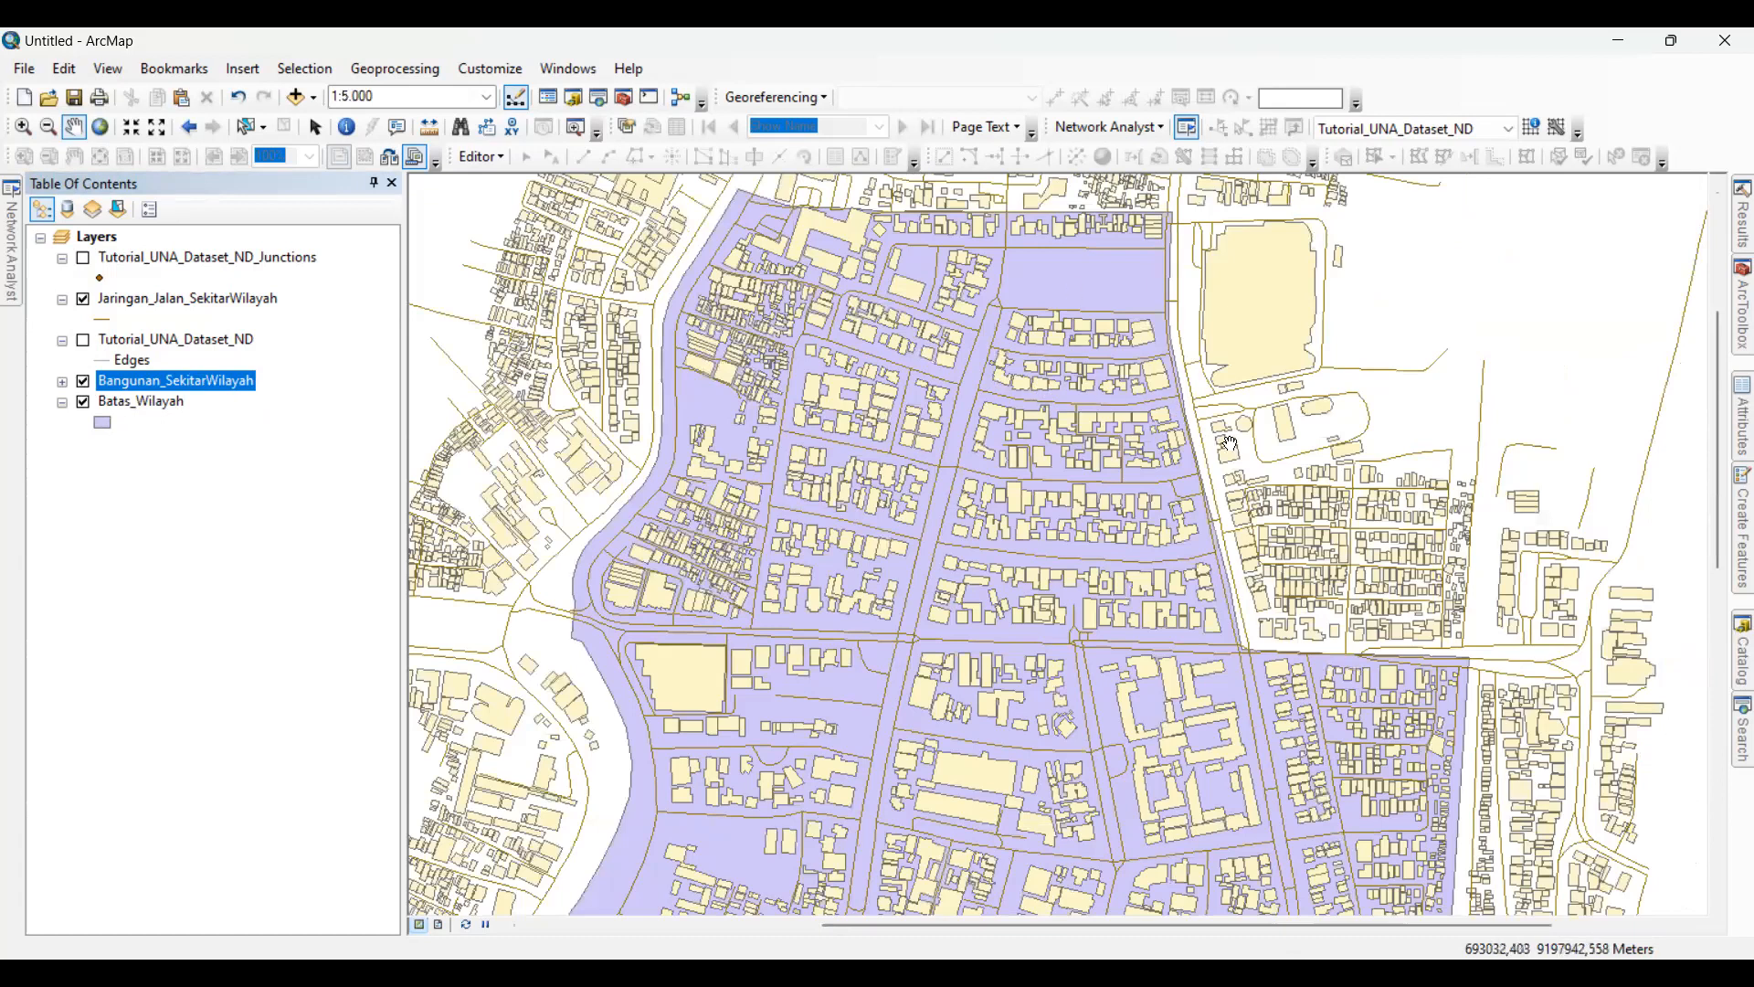
drag(1230, 451, 1191, 377)
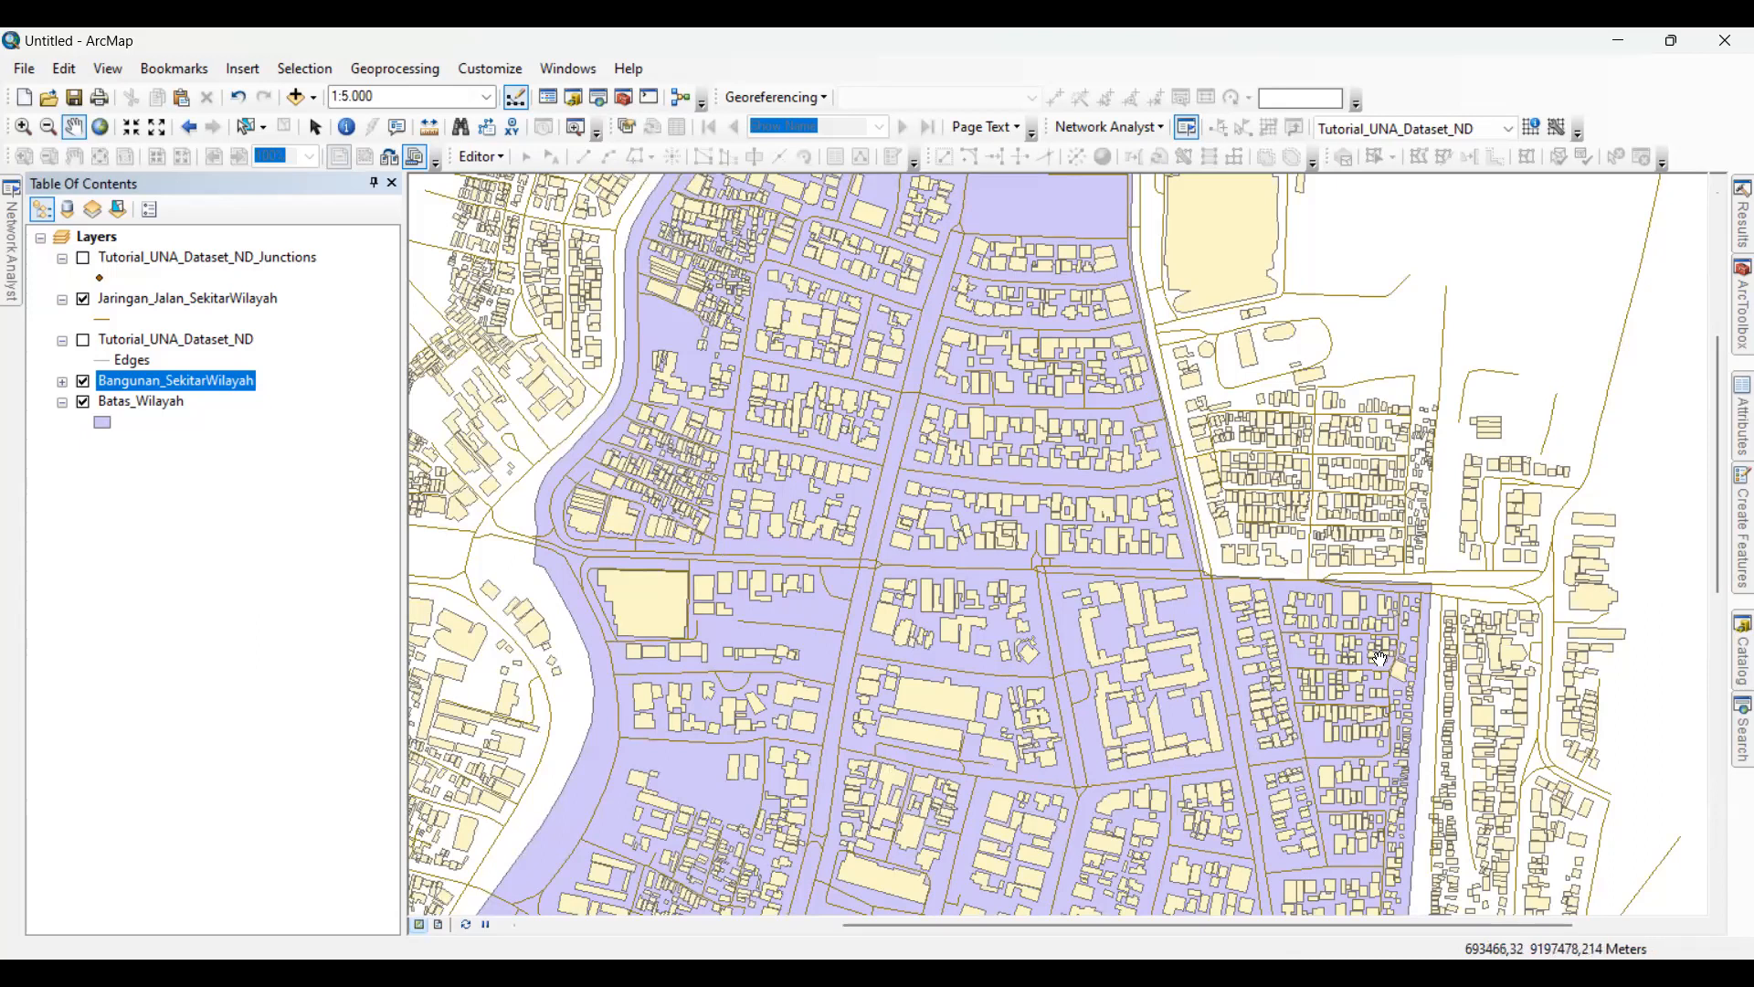
drag(1264, 579, 1270, 503)
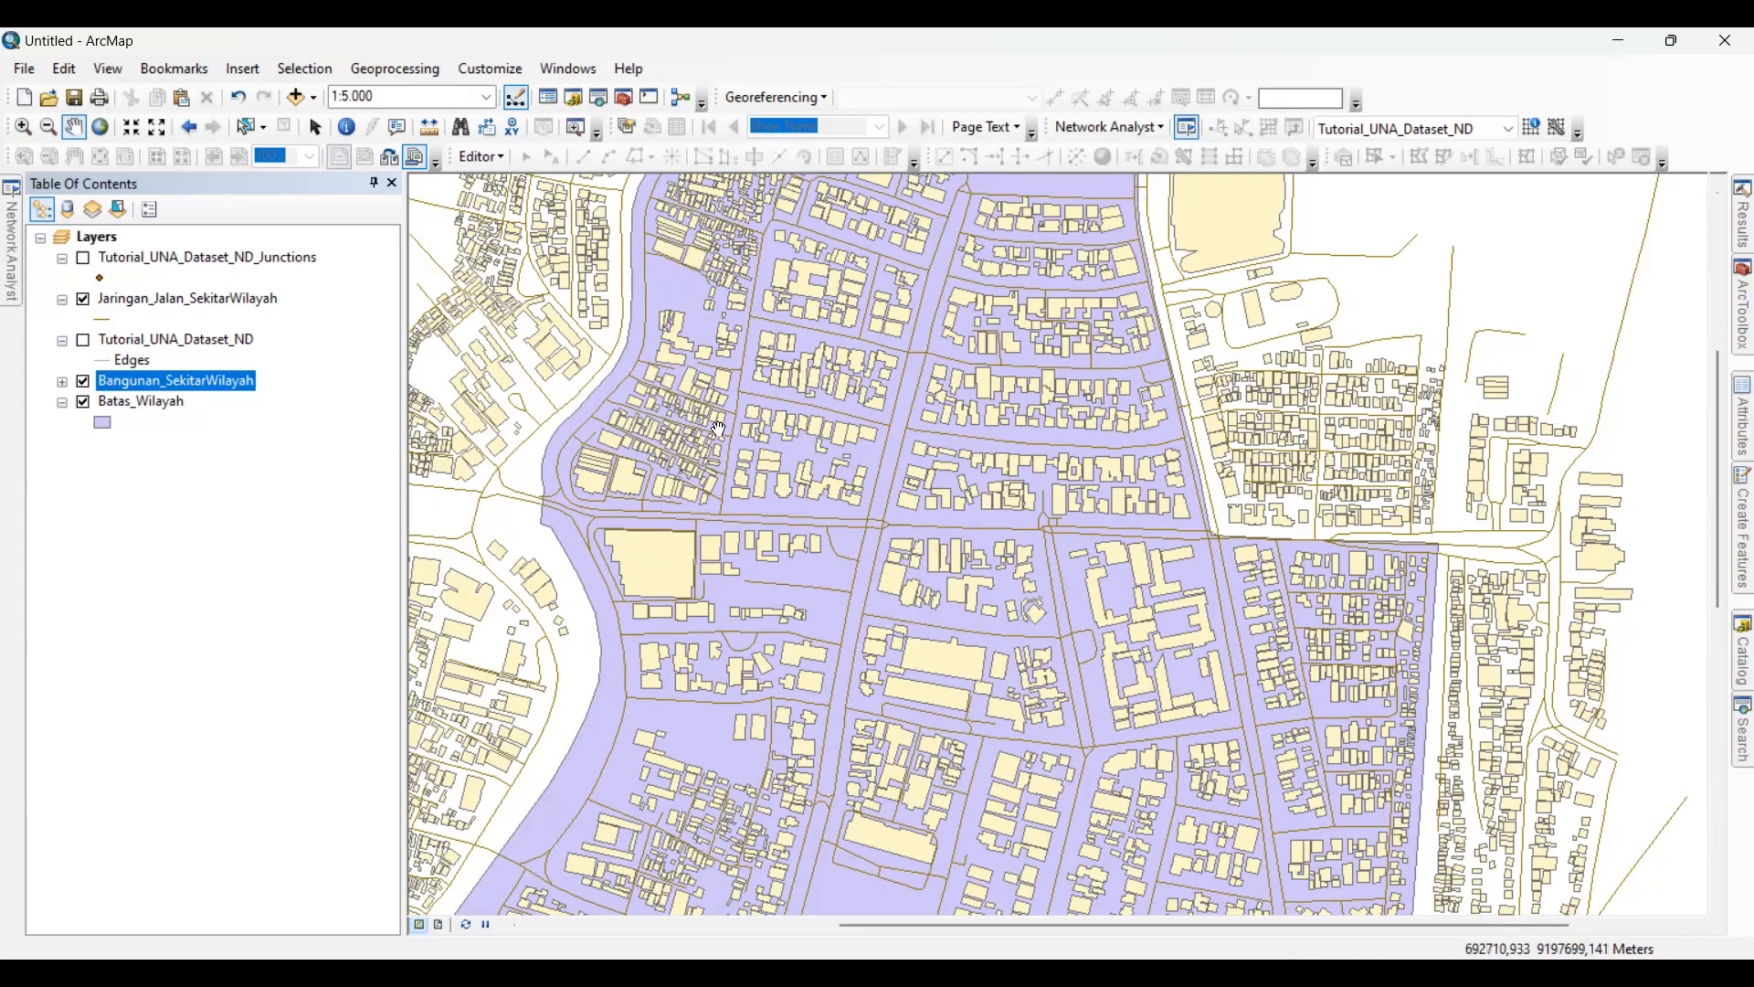
click(84, 300)
click(84, 301)
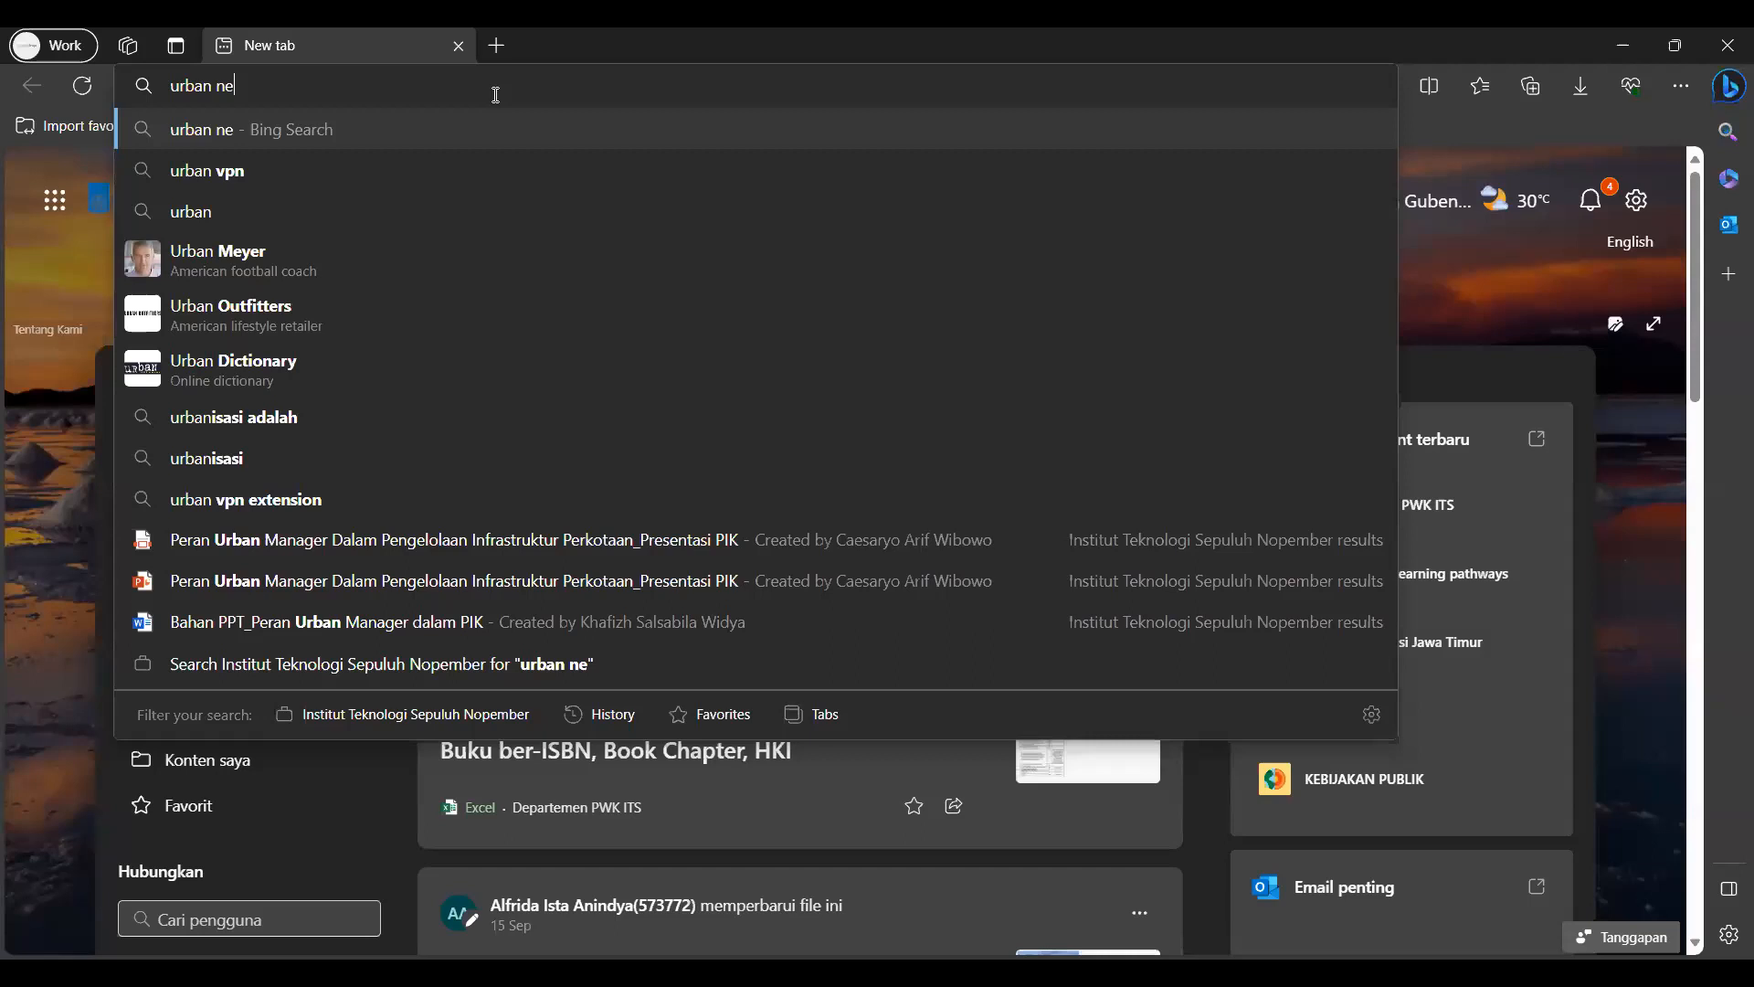
- Search the web for "urban network analysis" and open the City Form Lab page for the Urban Network Analysis Toolbox for ArcGIS
text(twork analys)
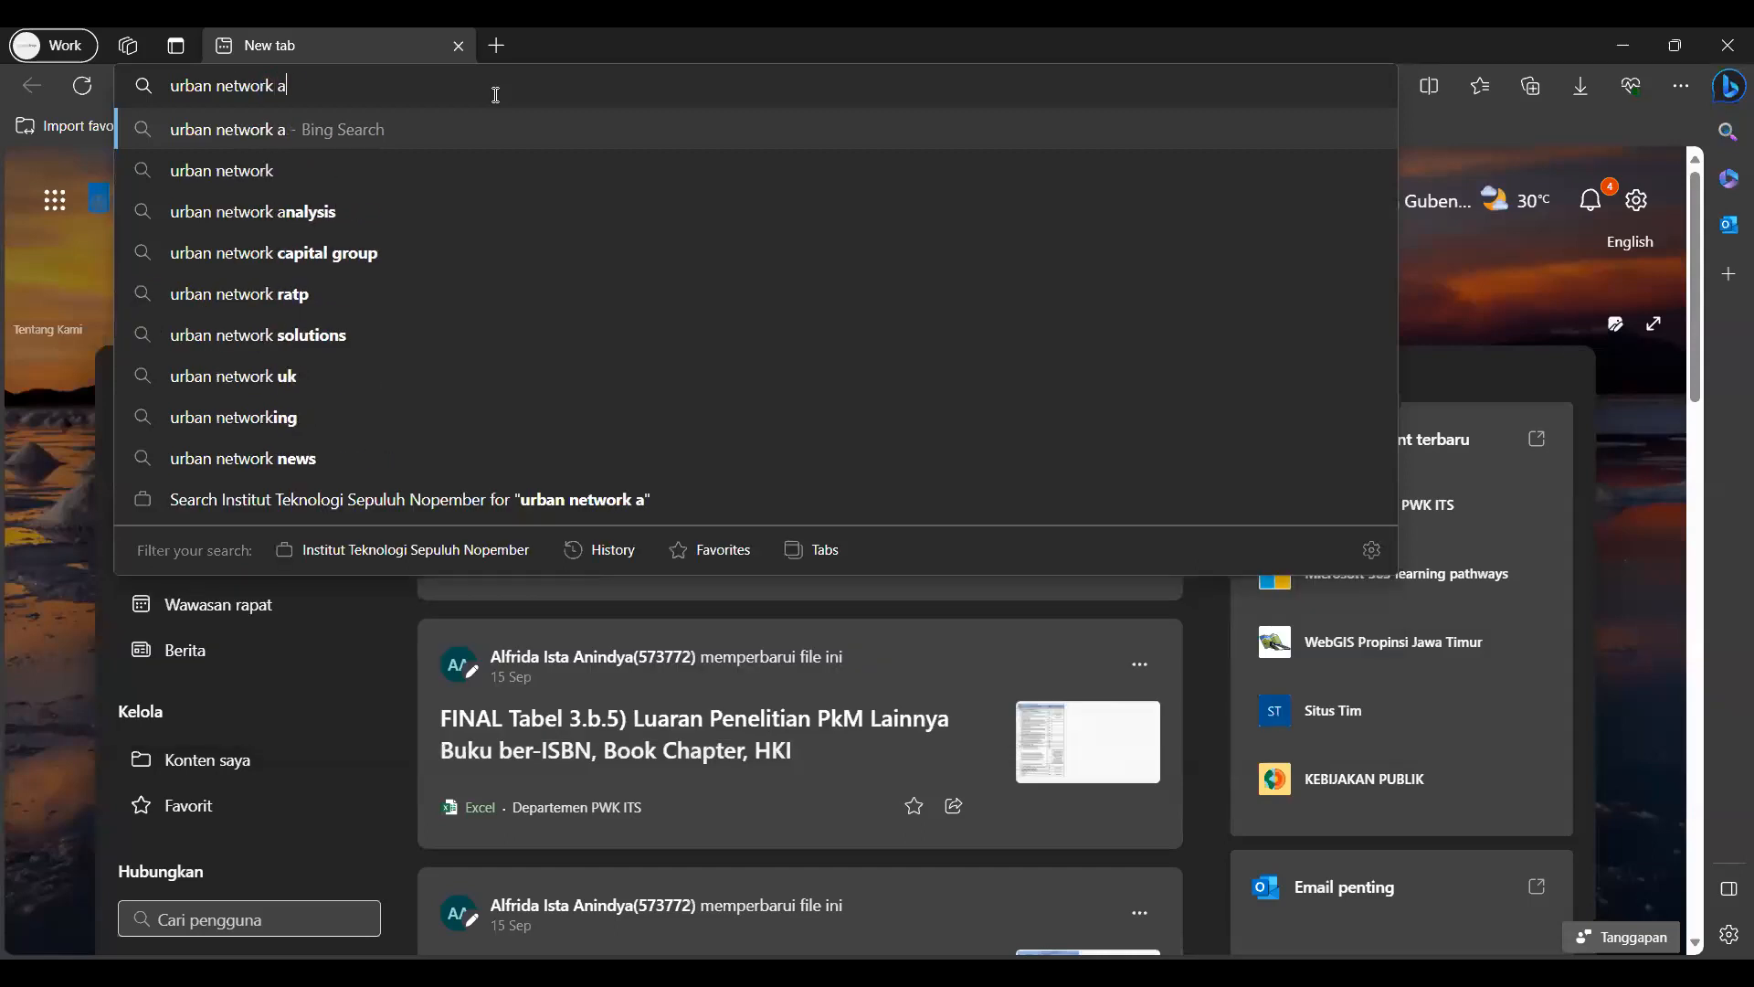
text(is)
key(Return)
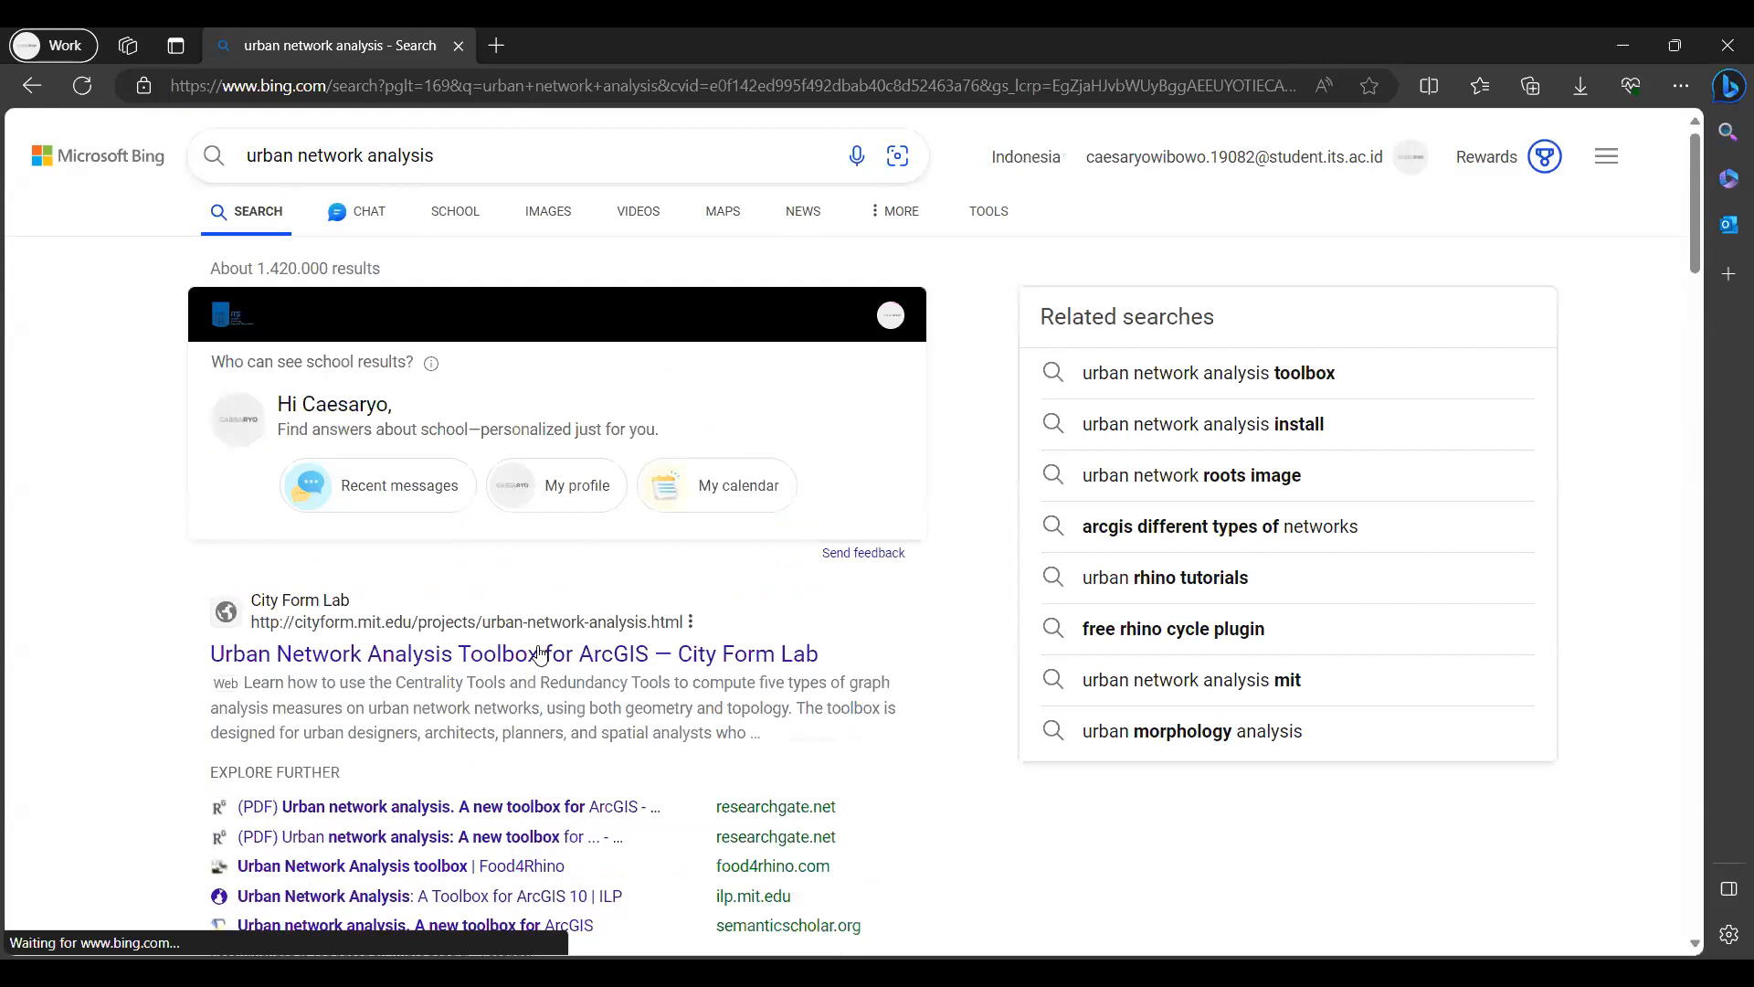
scroll(543, 666, down, 1)
scroll(543, 667, down, 2)
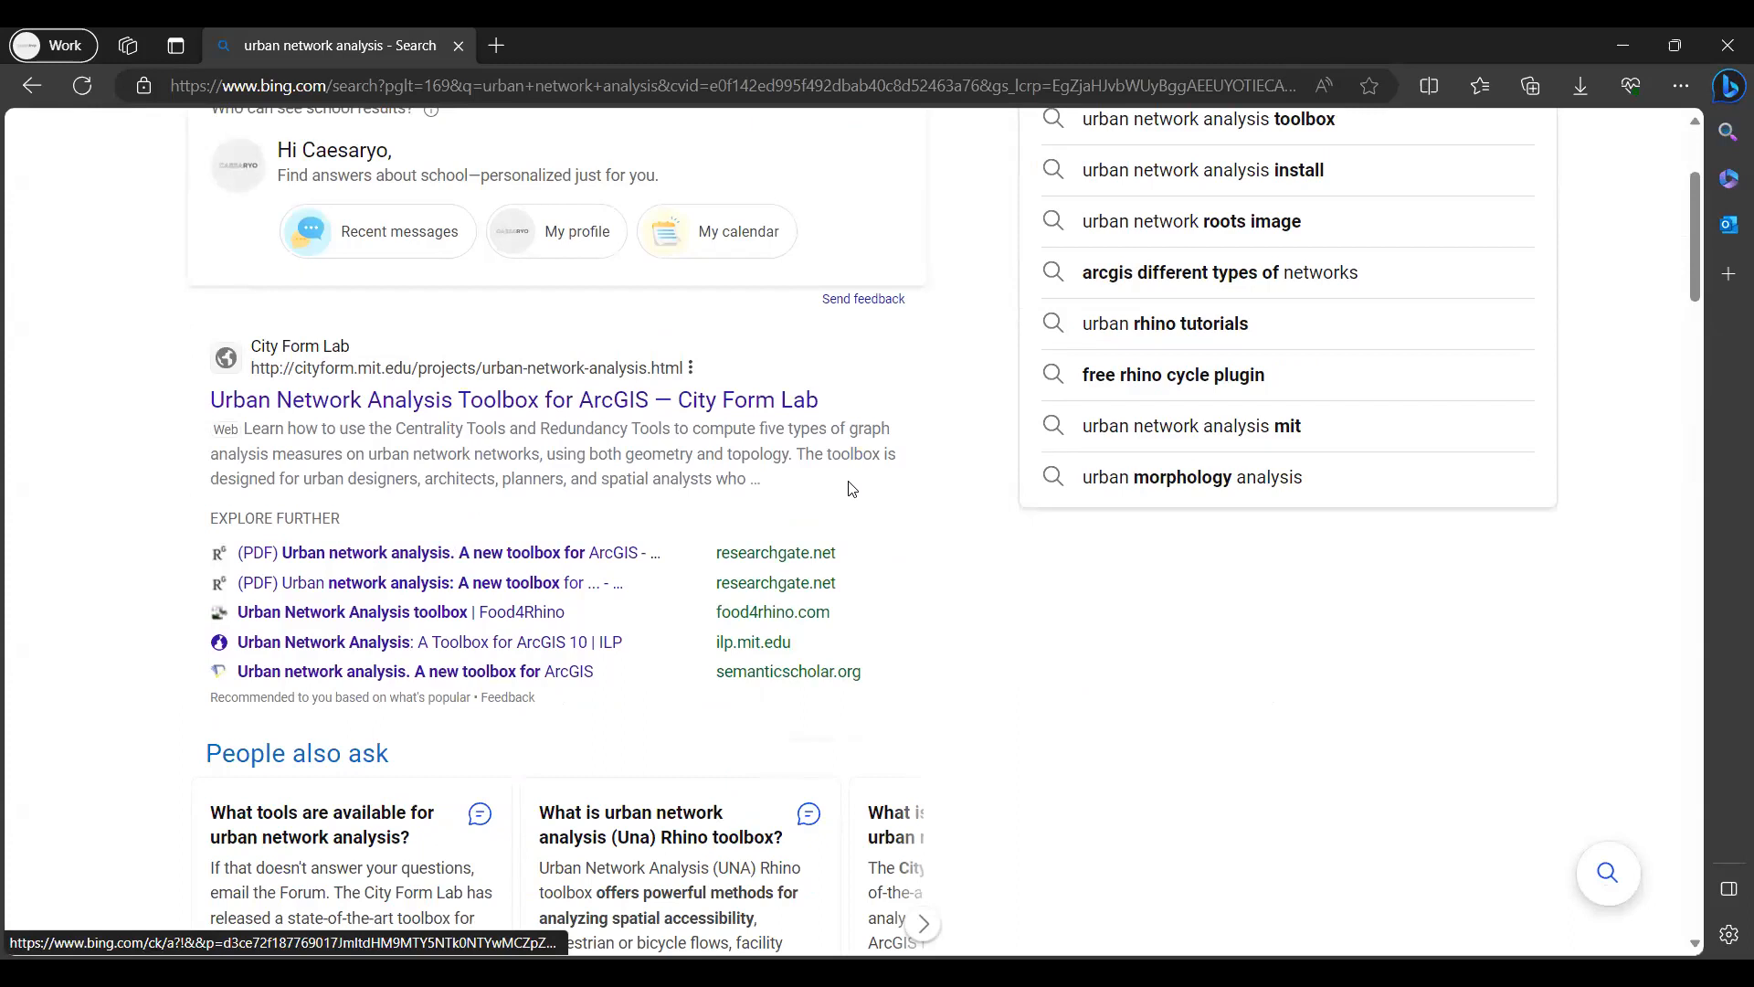
click(738, 454)
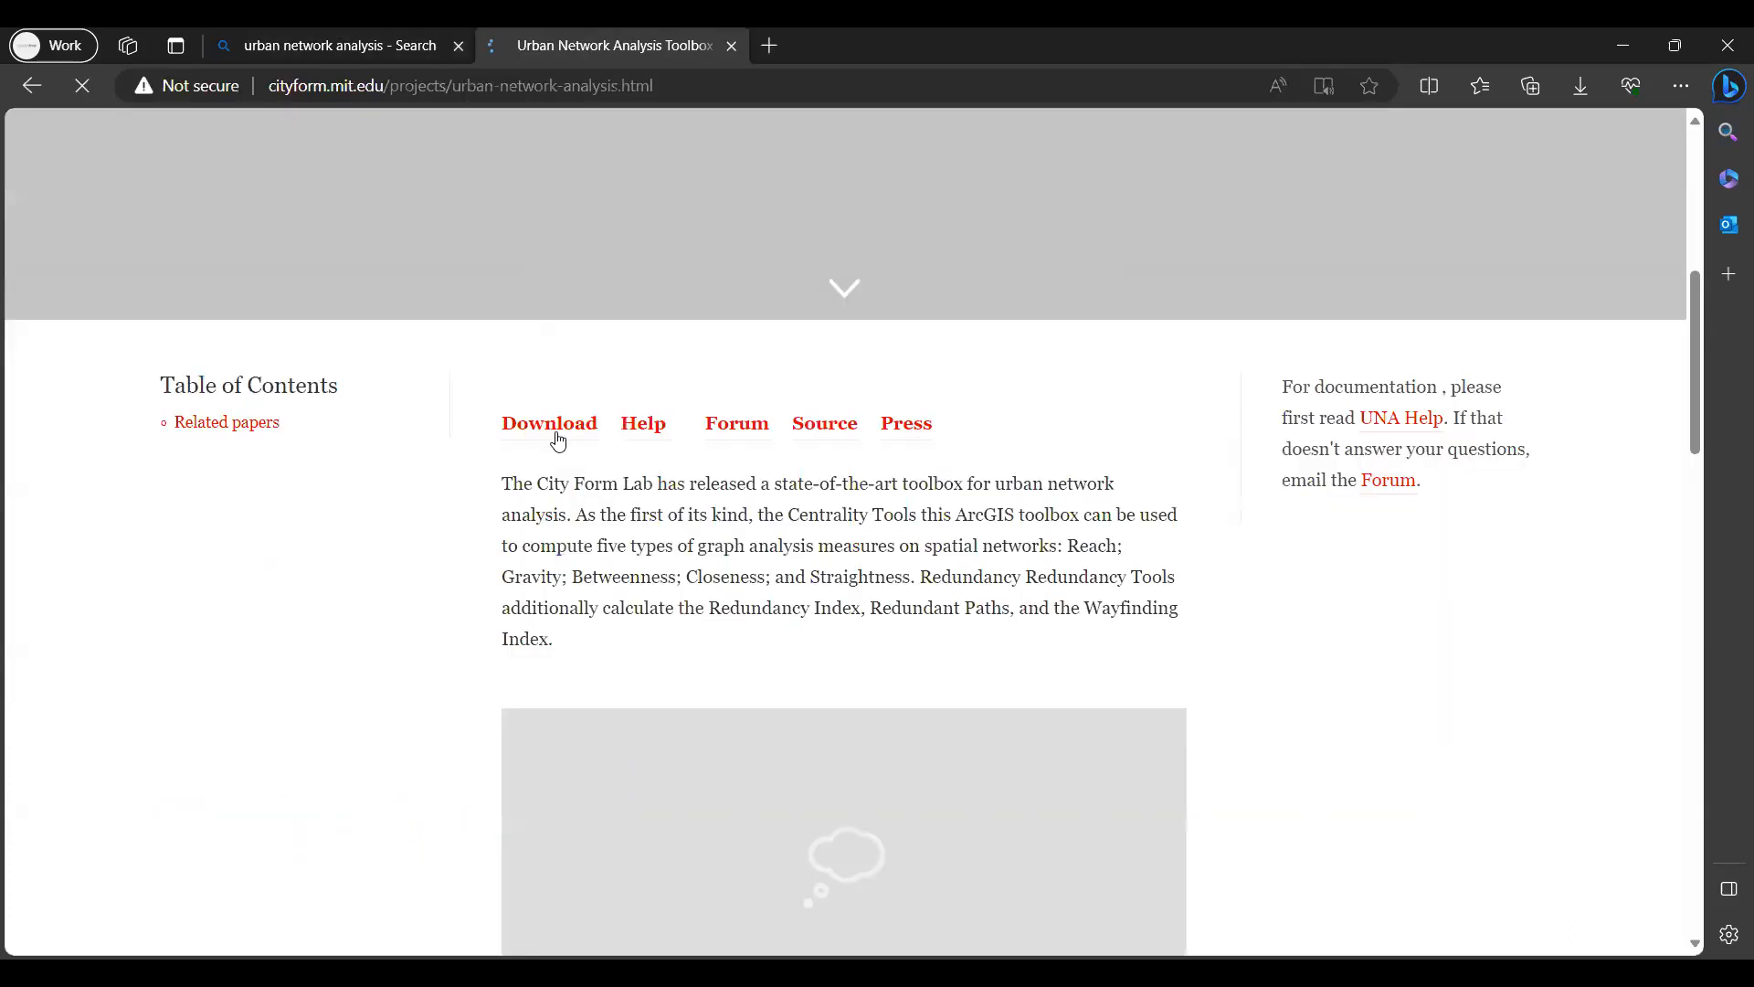
- Download the Urban Network Analysis Toolbox 1.01 zip file from the City Form Lab page
click(560, 438)
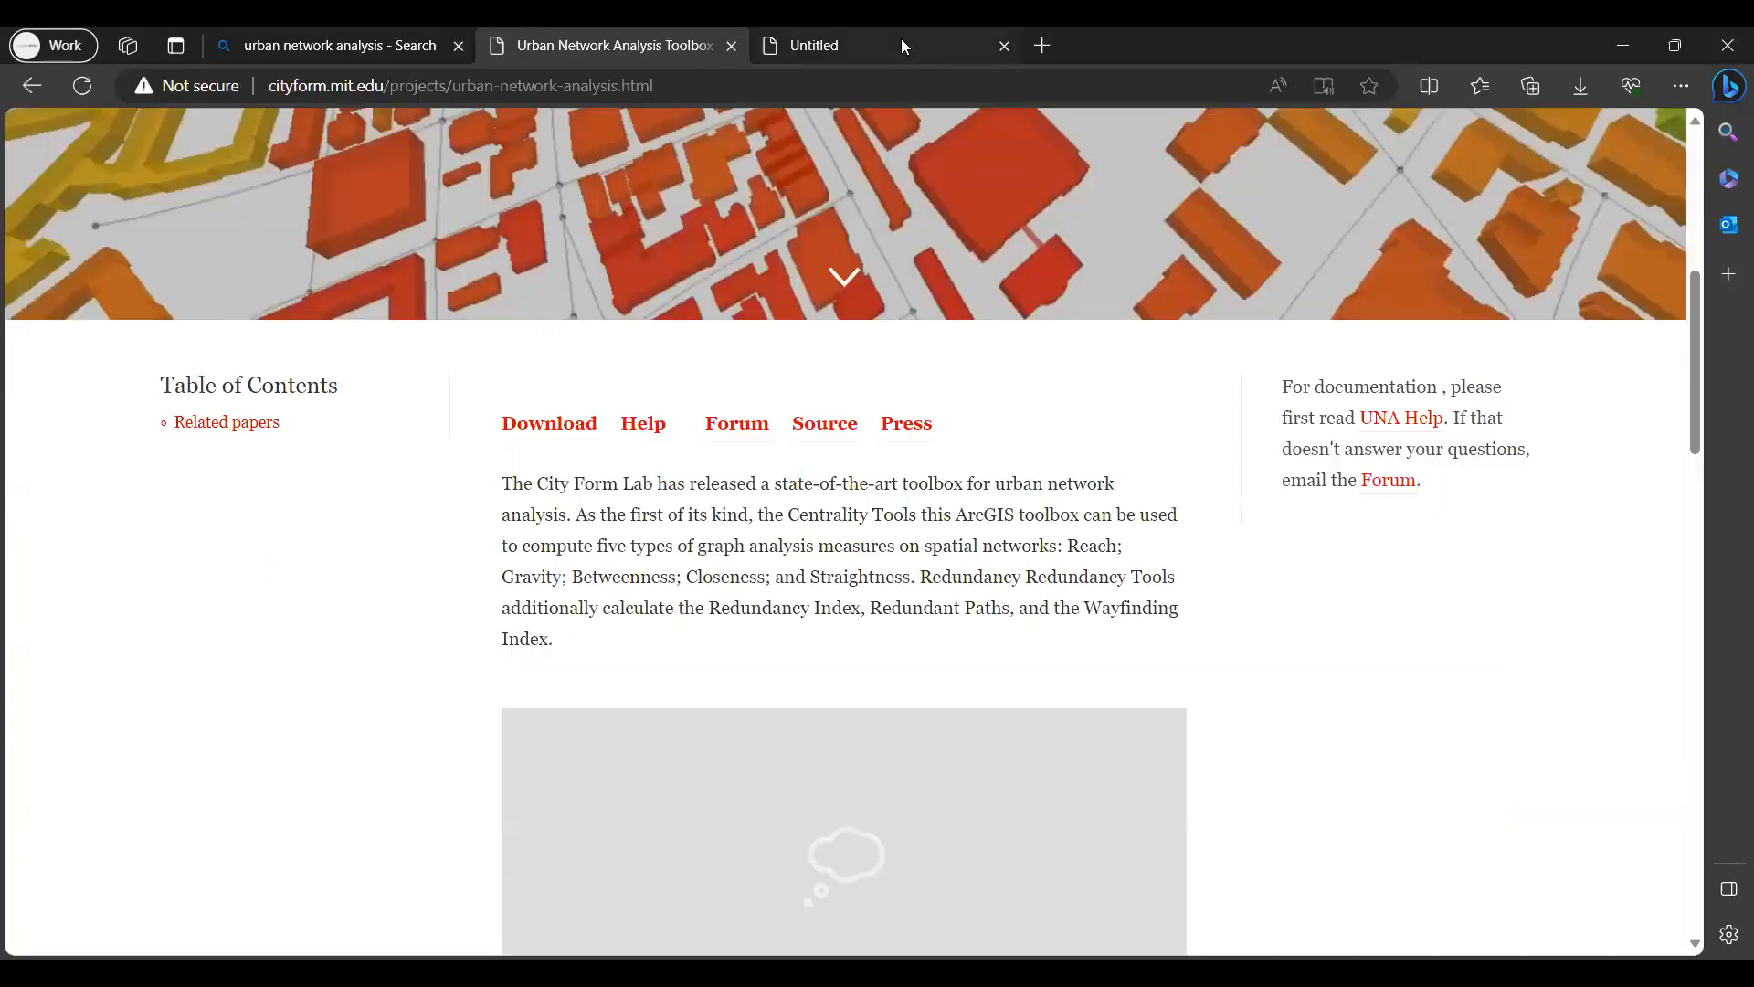
click(900, 46)
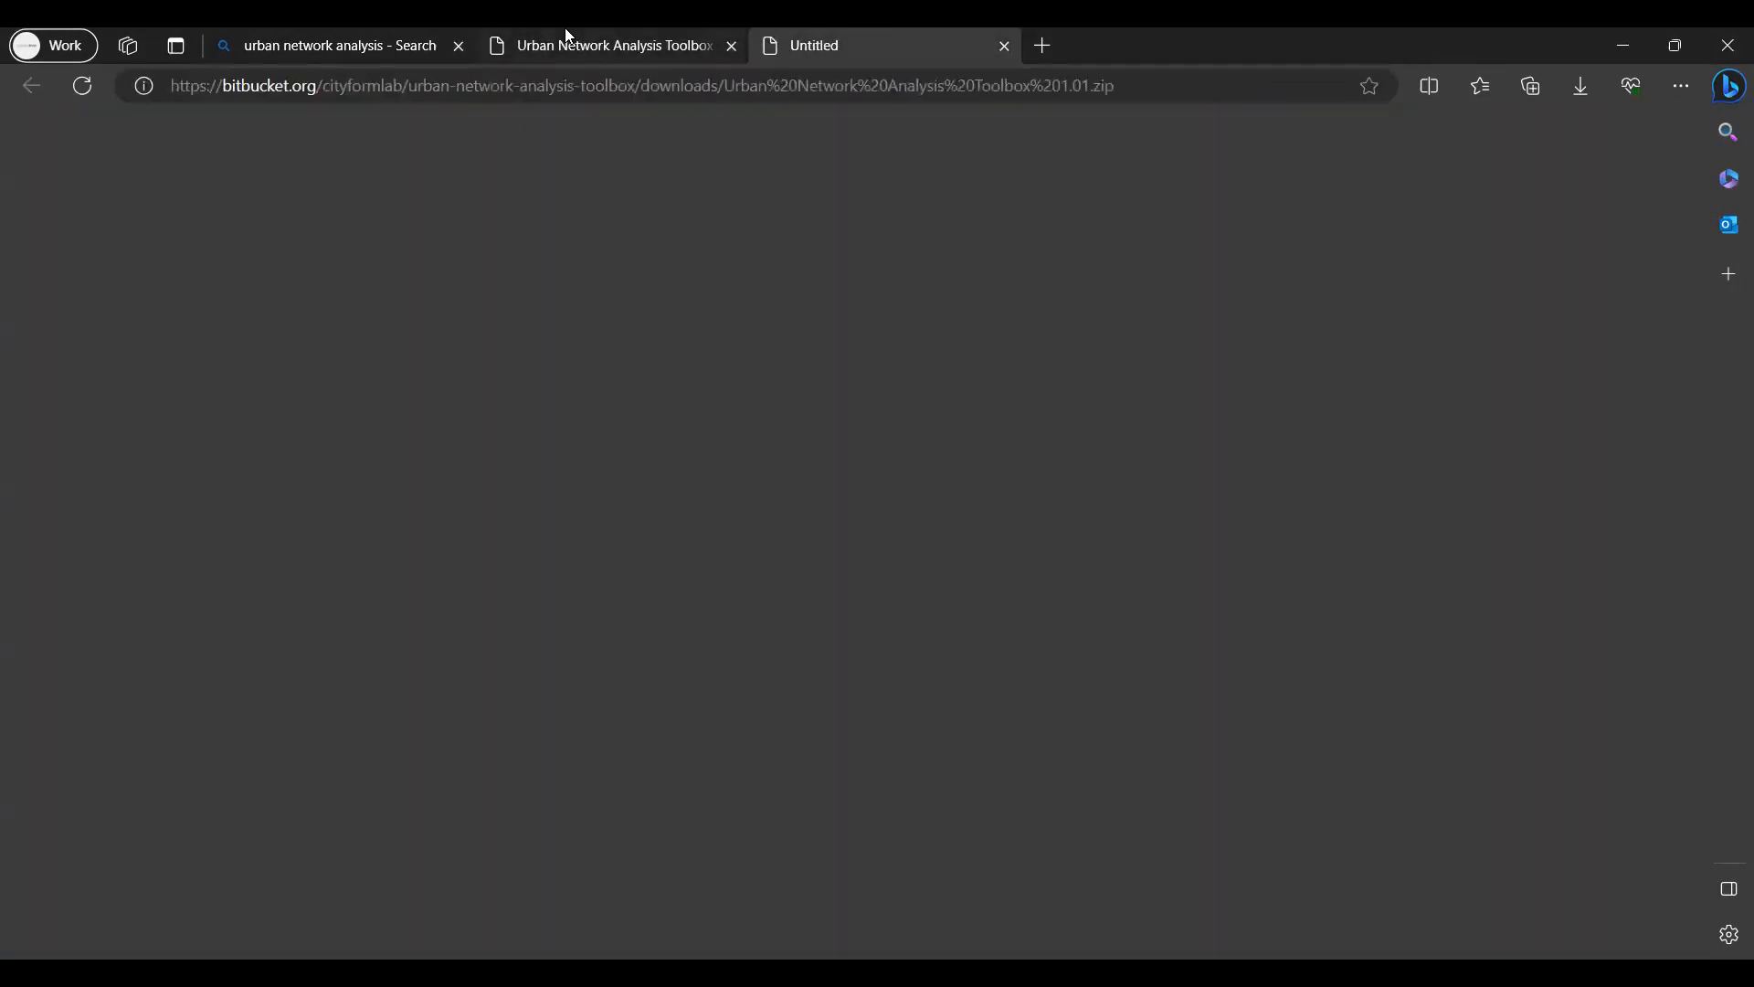
click(638, 43)
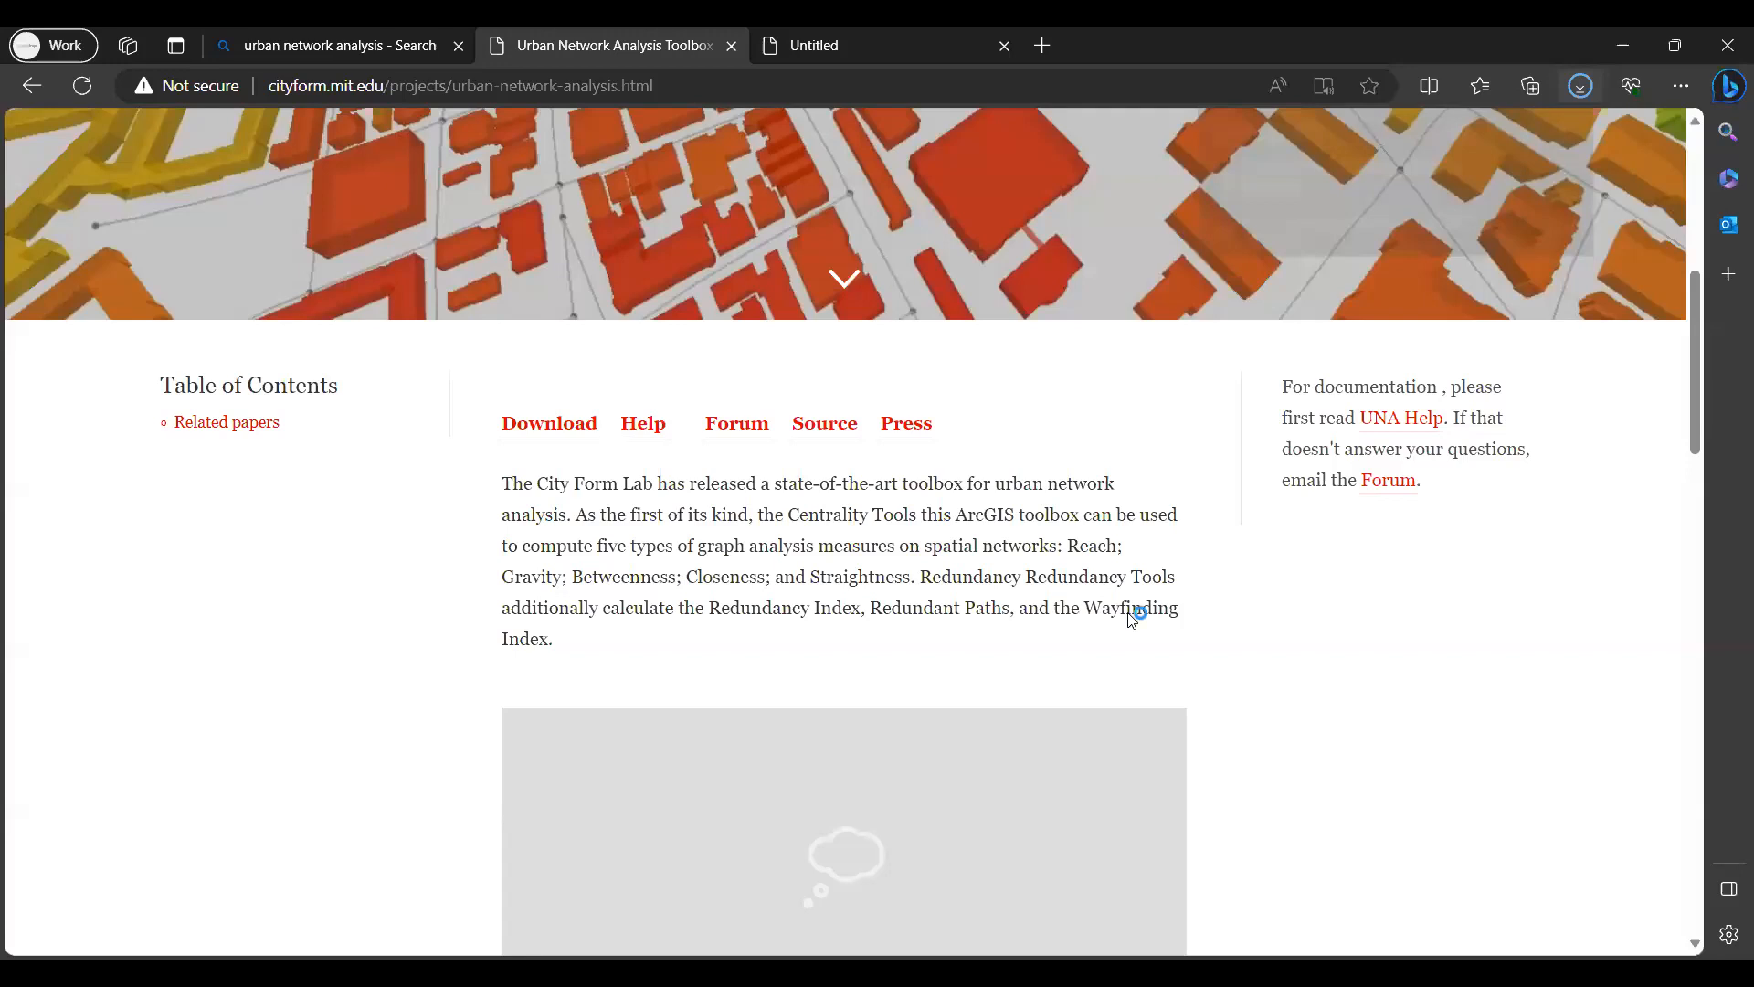
scroll(1127, 612, down, 1)
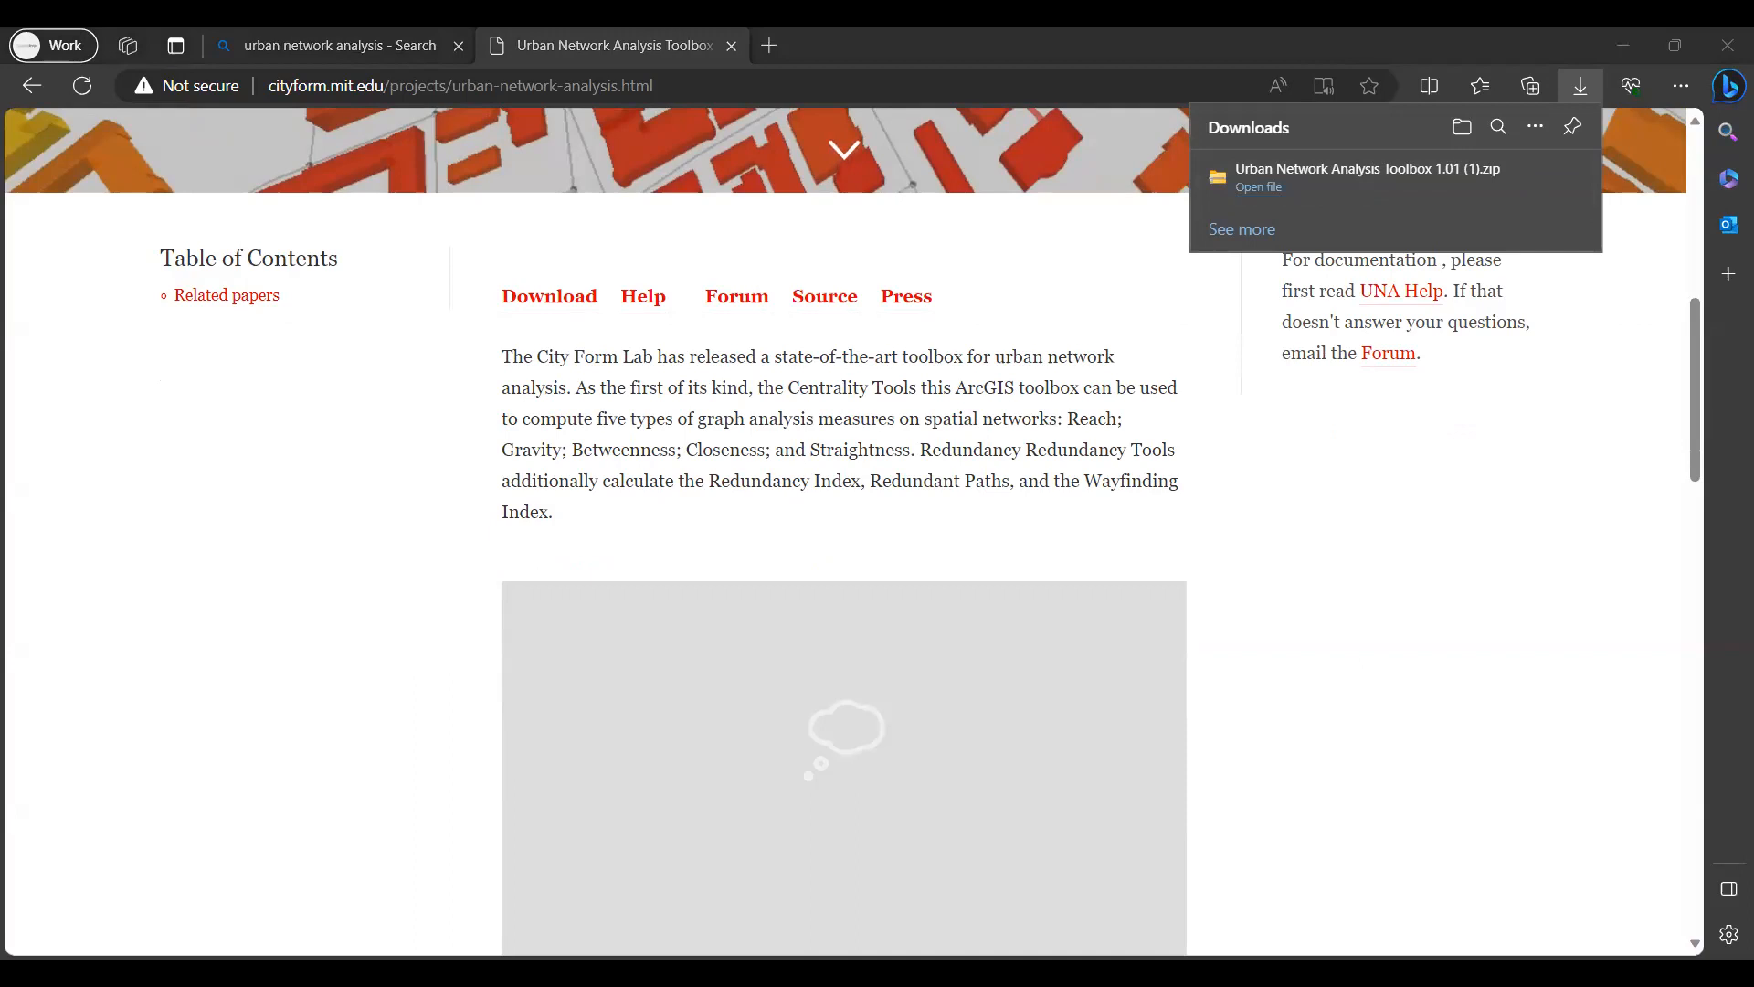
- Switch to File Explorer and locate the downloaded Urban Network Analysis Toolbox 1.01 (1) archive in the Downloads folder
key(alt+Tab)
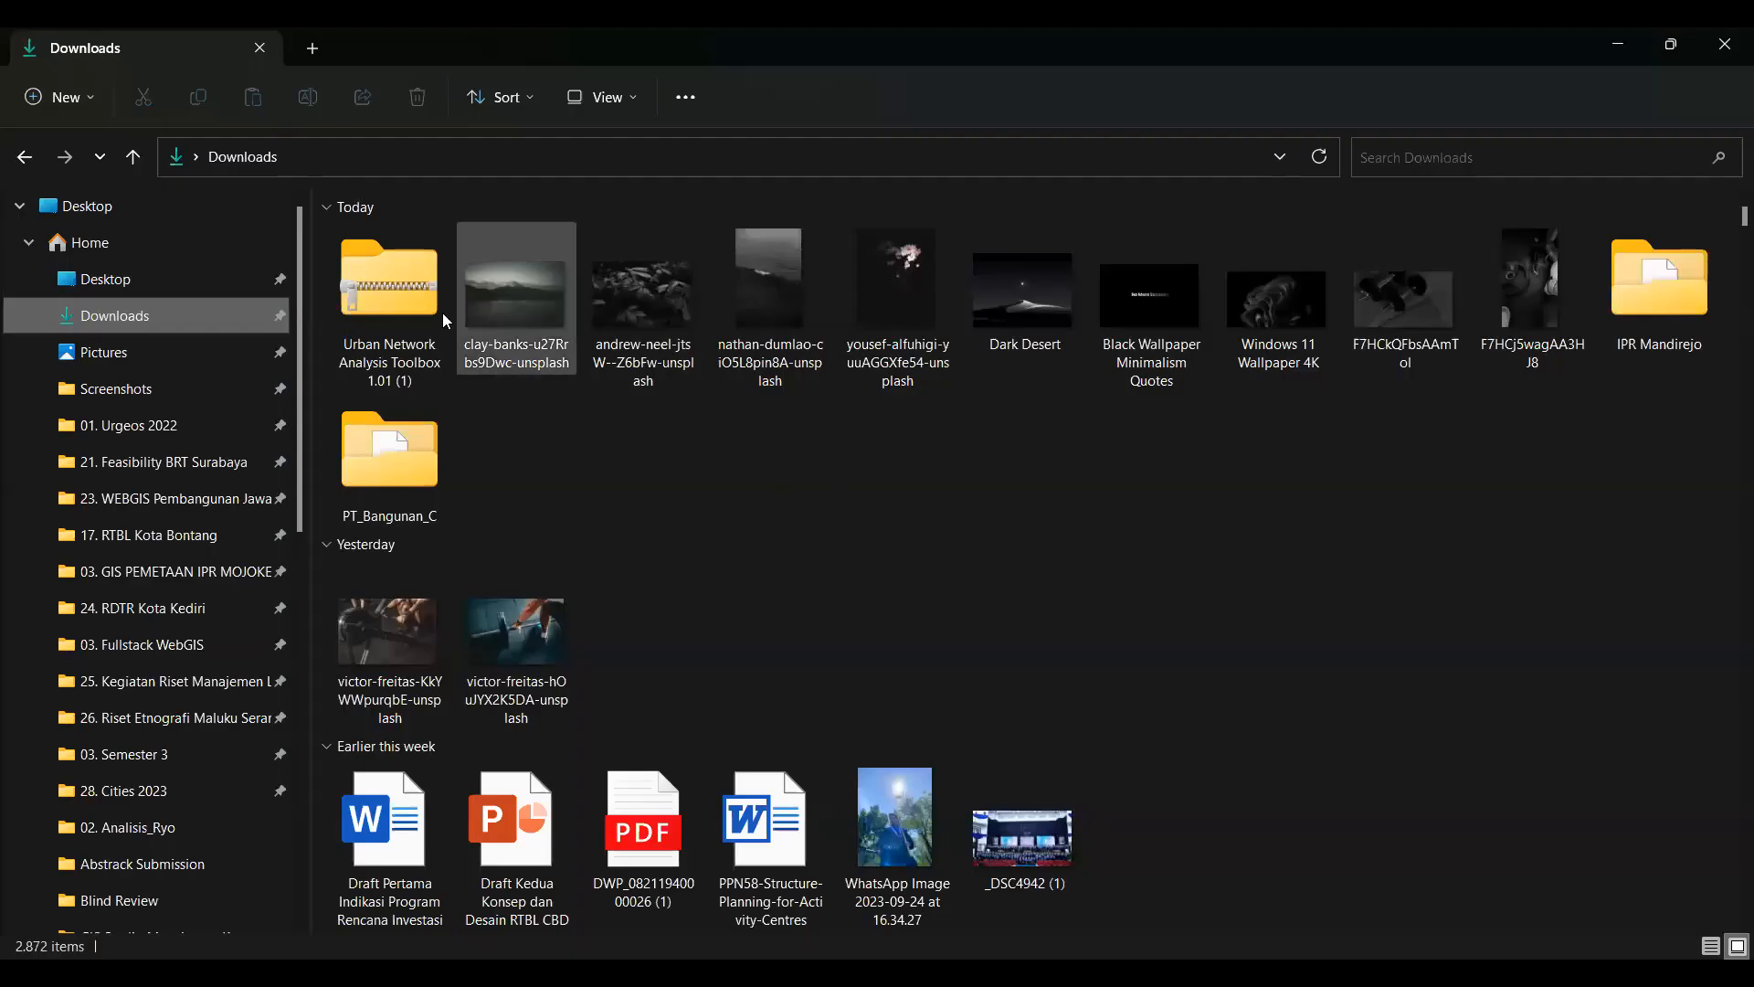
click(402, 303)
scroll(168, 454, down, 3)
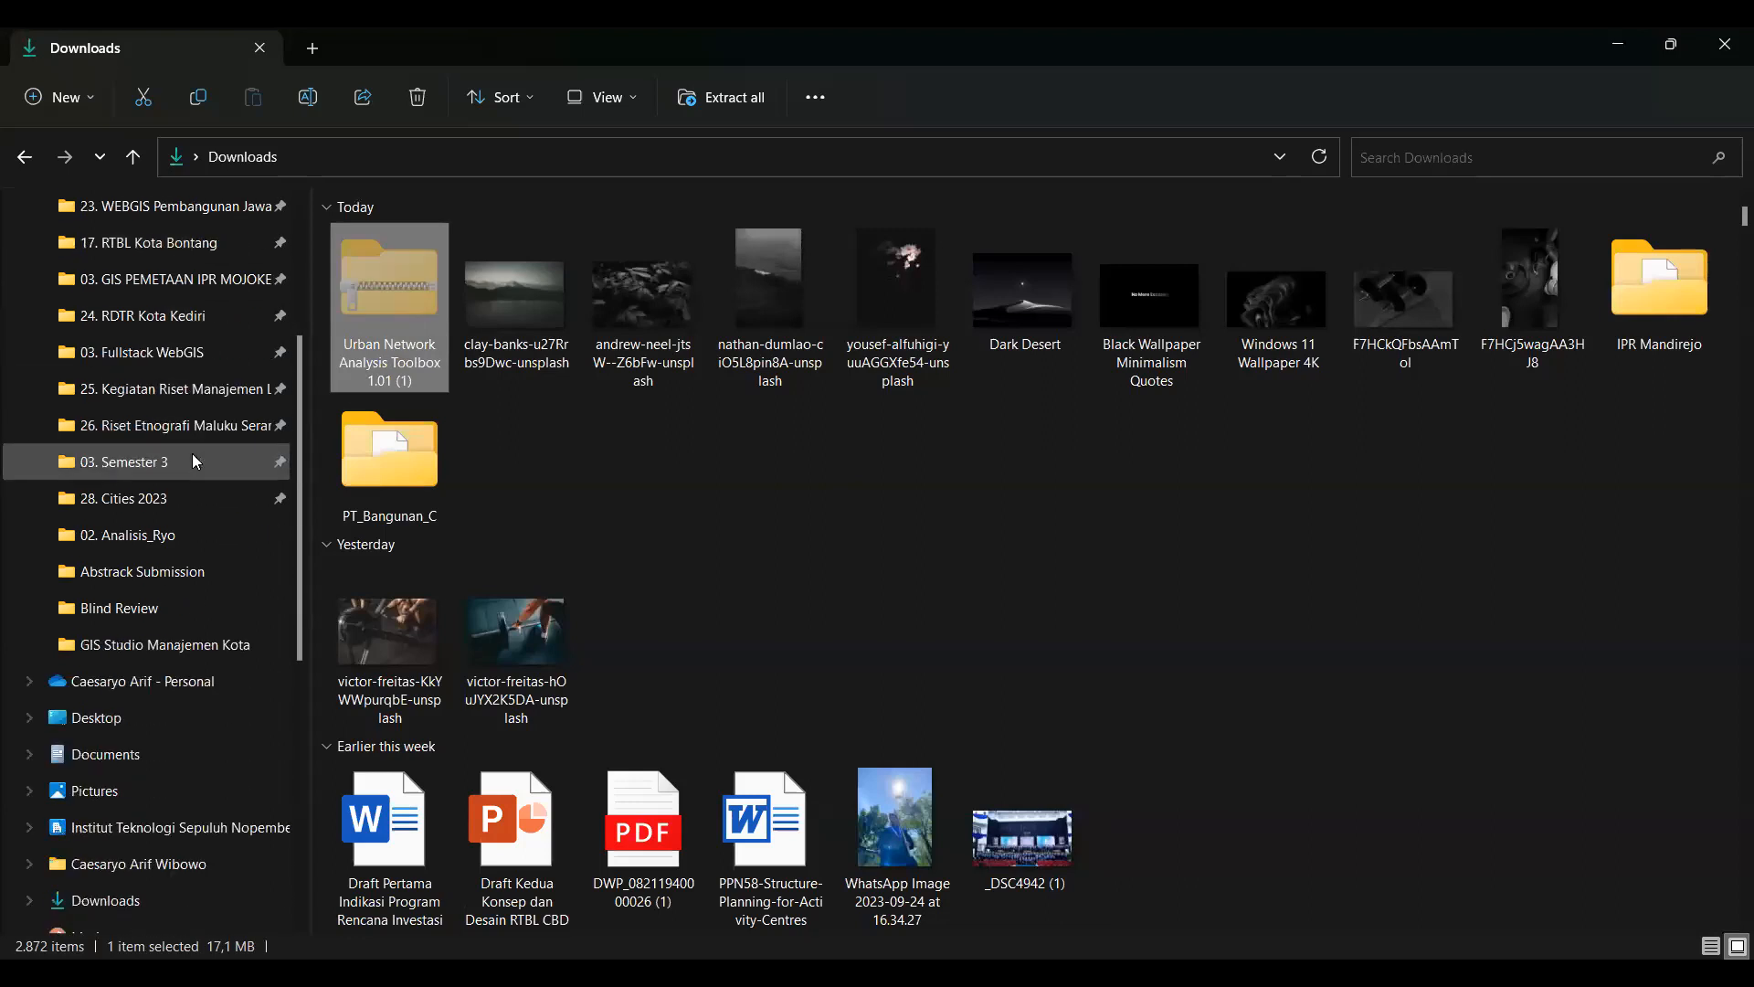
- Open UNA_help_v1_1 from the Urban Network Analysis Toolbox 1.01 folder inside 15. Aptanata, 04. Tutorial Urban Network Analysis
click(170, 696)
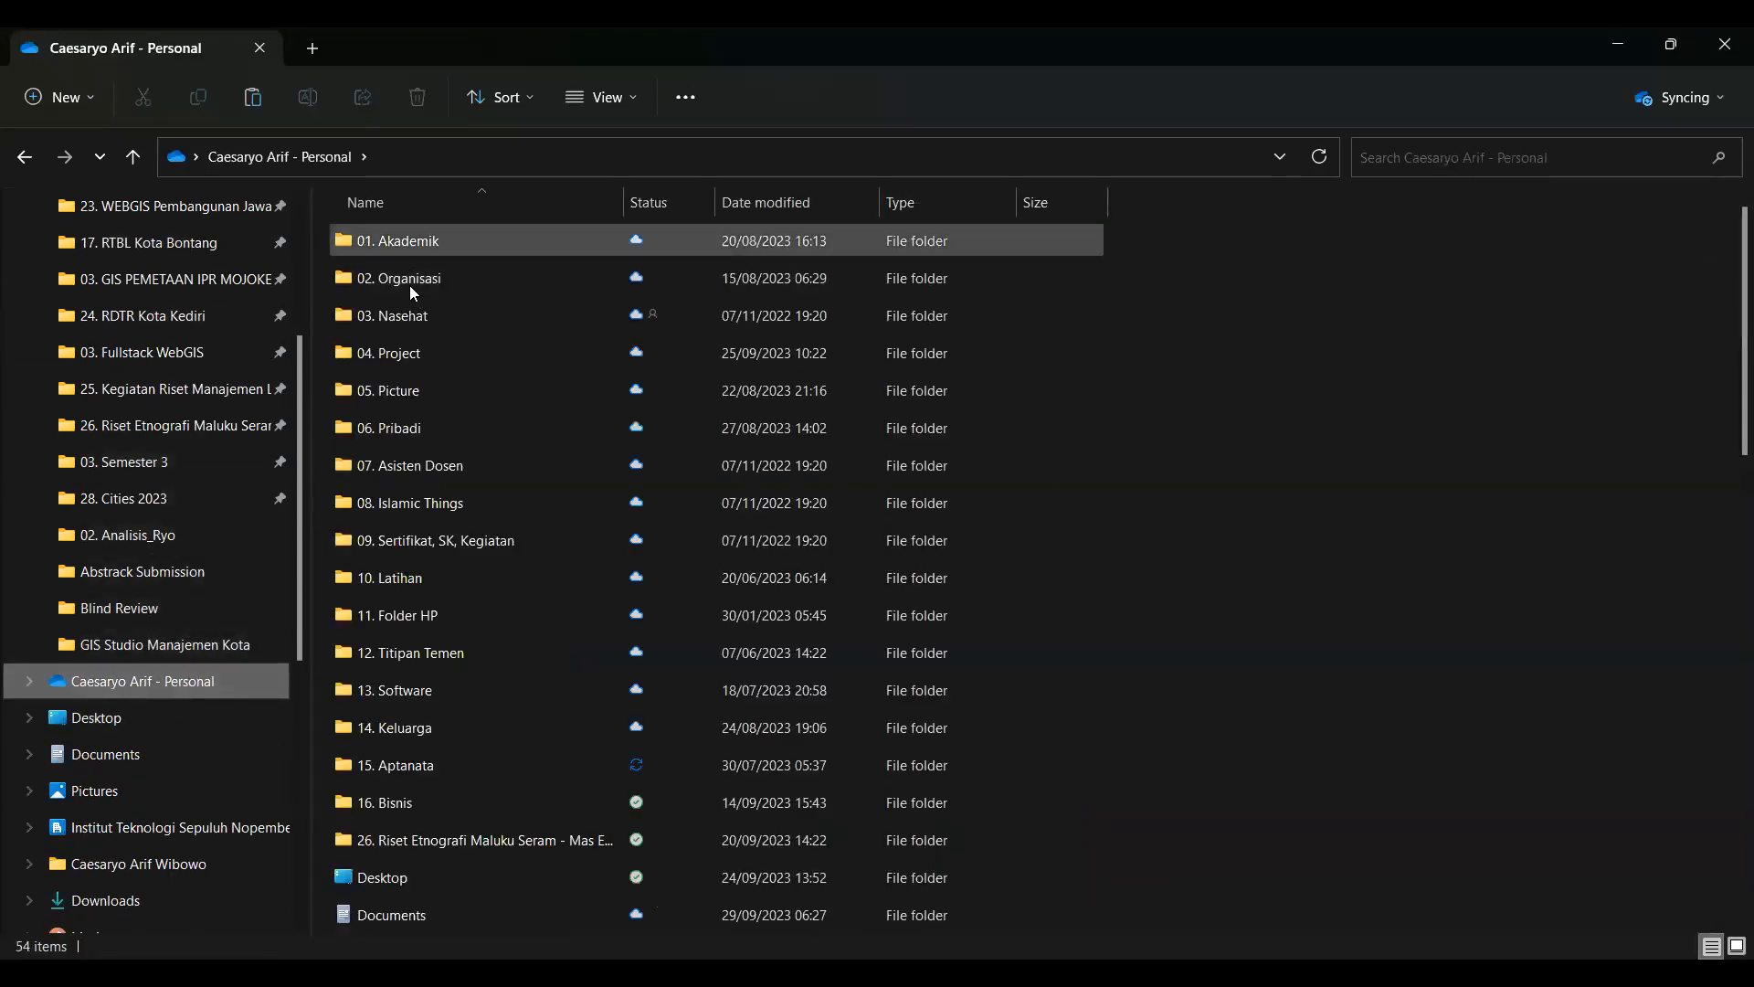
double_click(435, 758)
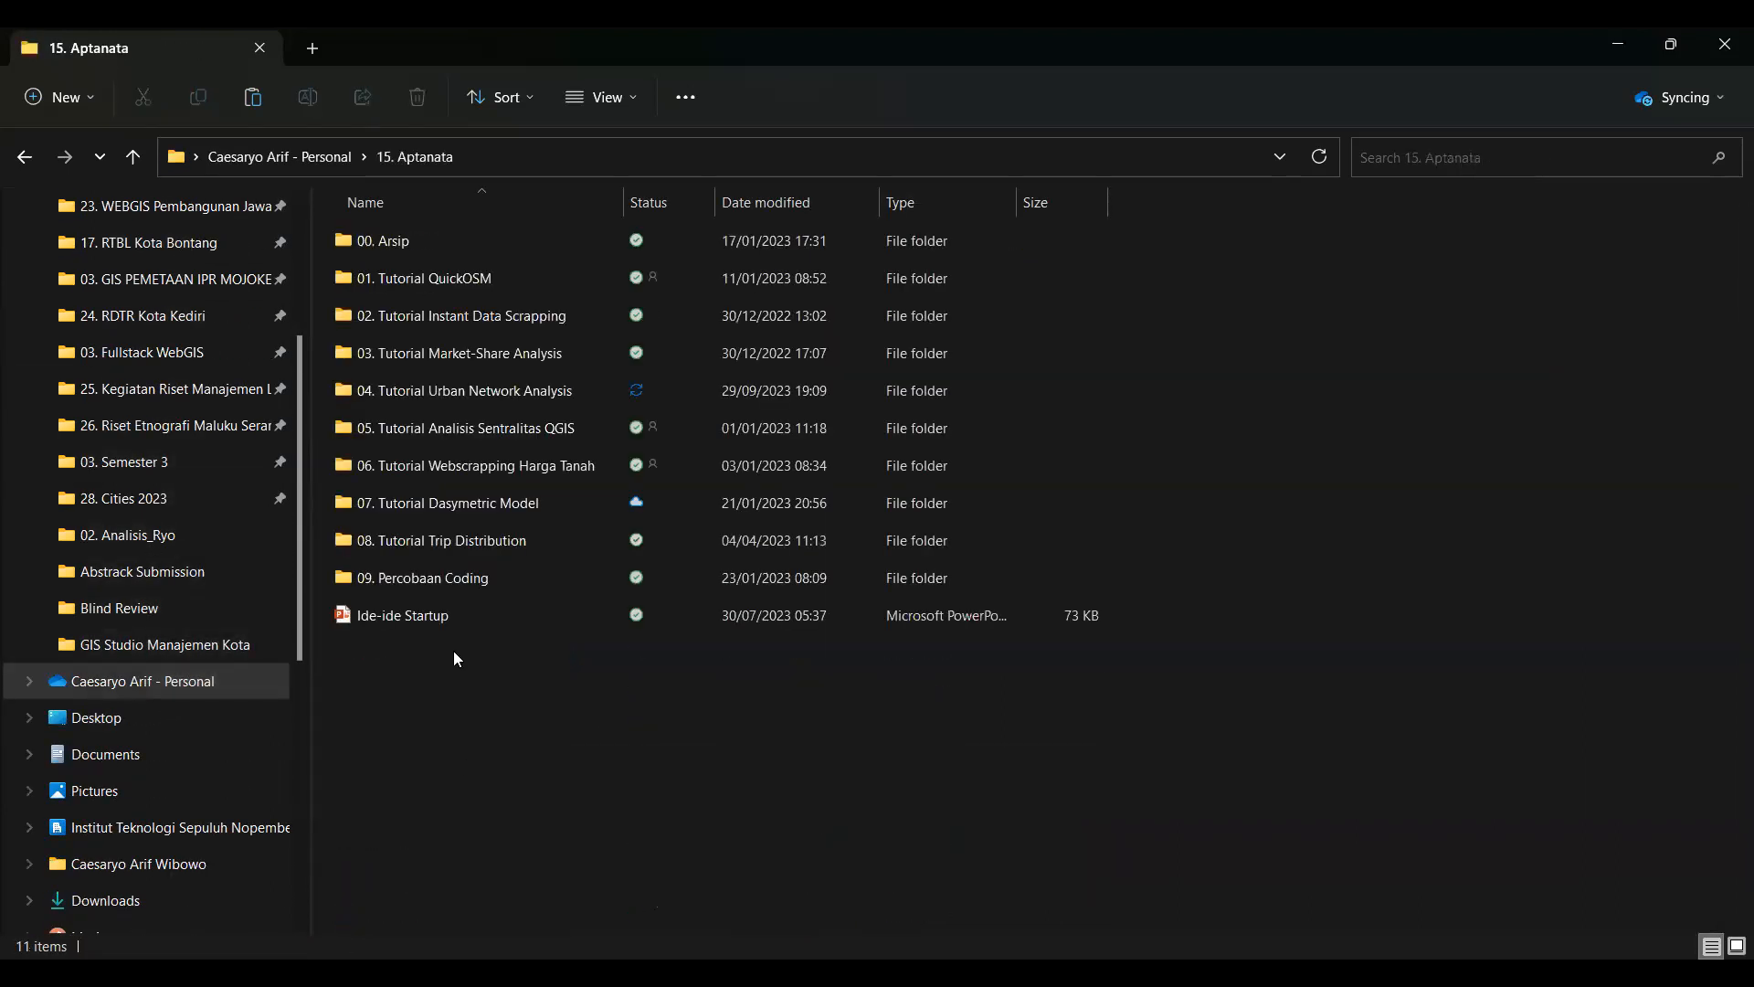
double_click(521, 391)
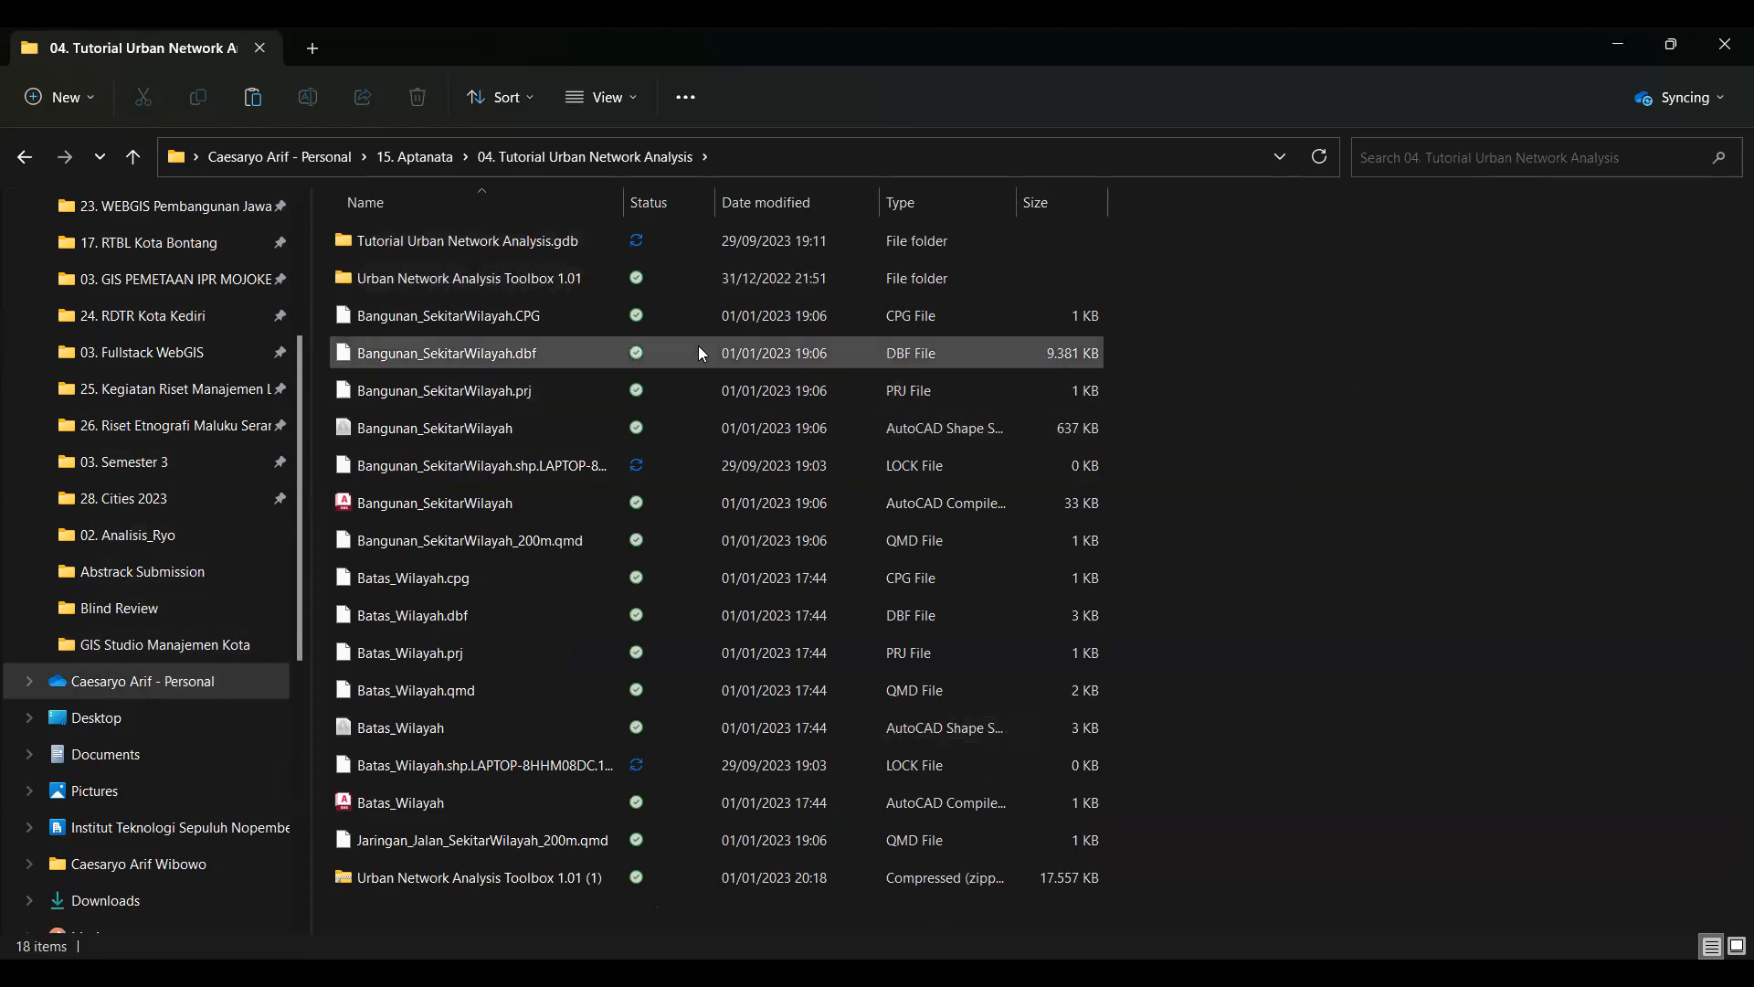
double_click(541, 287)
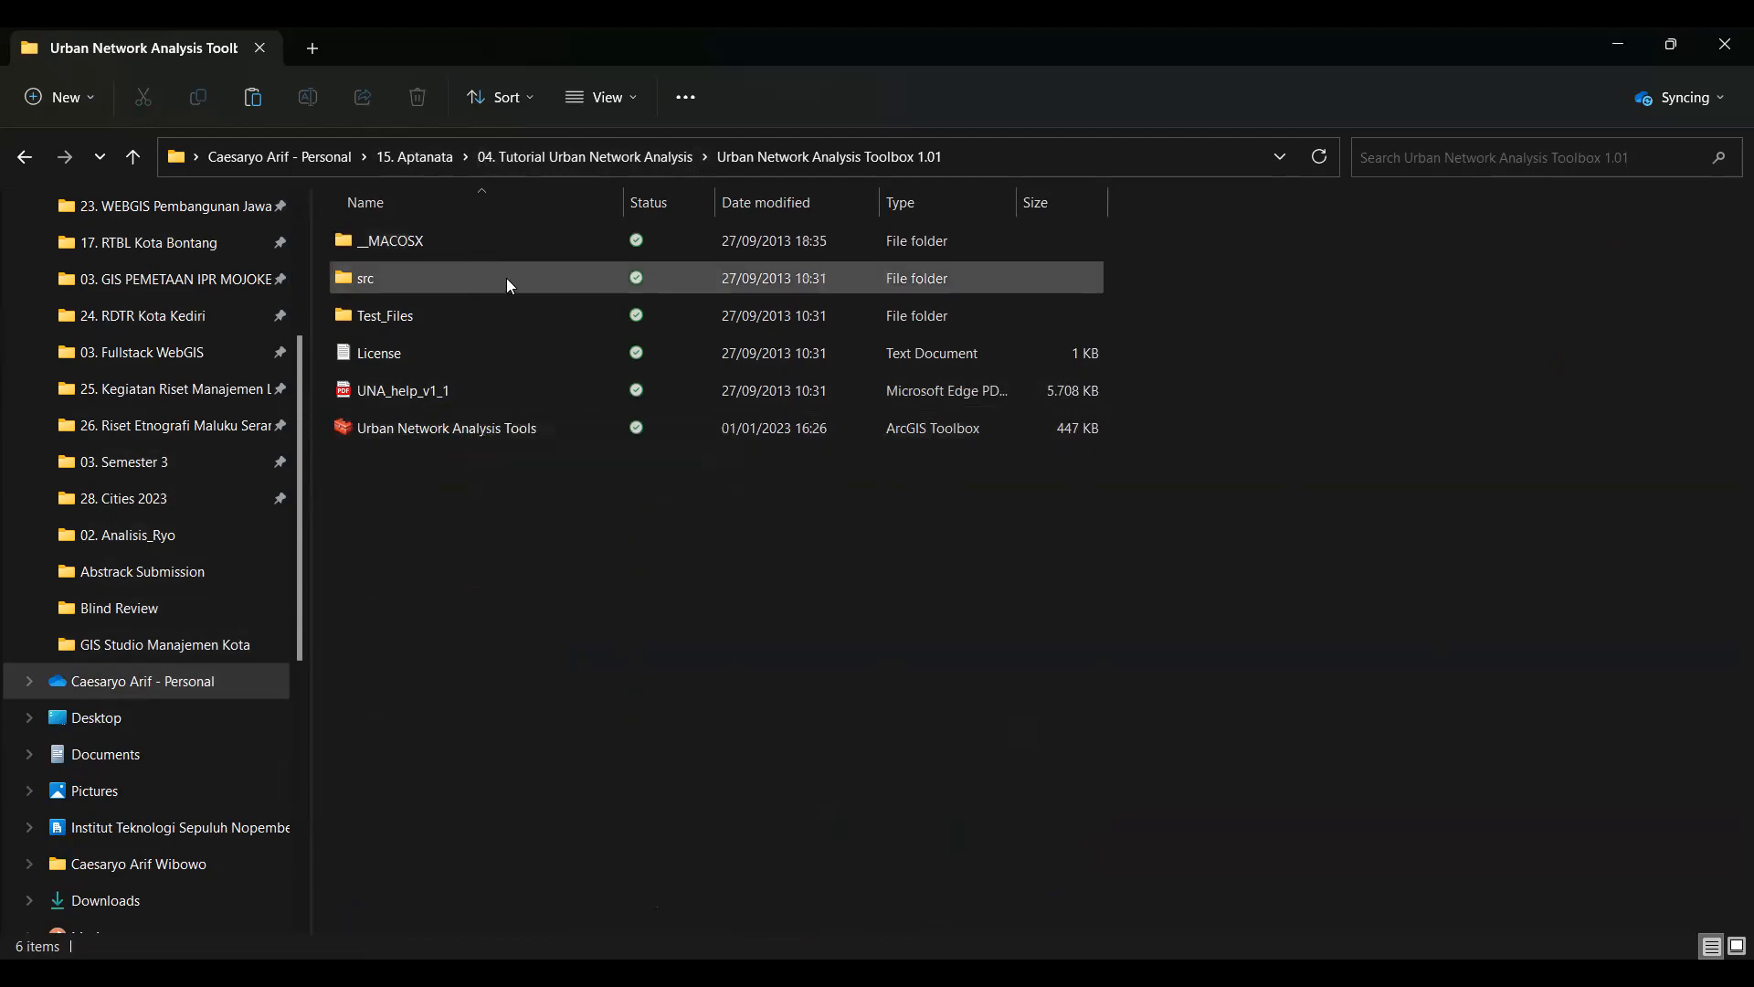
click(518, 395)
double_click(518, 395)
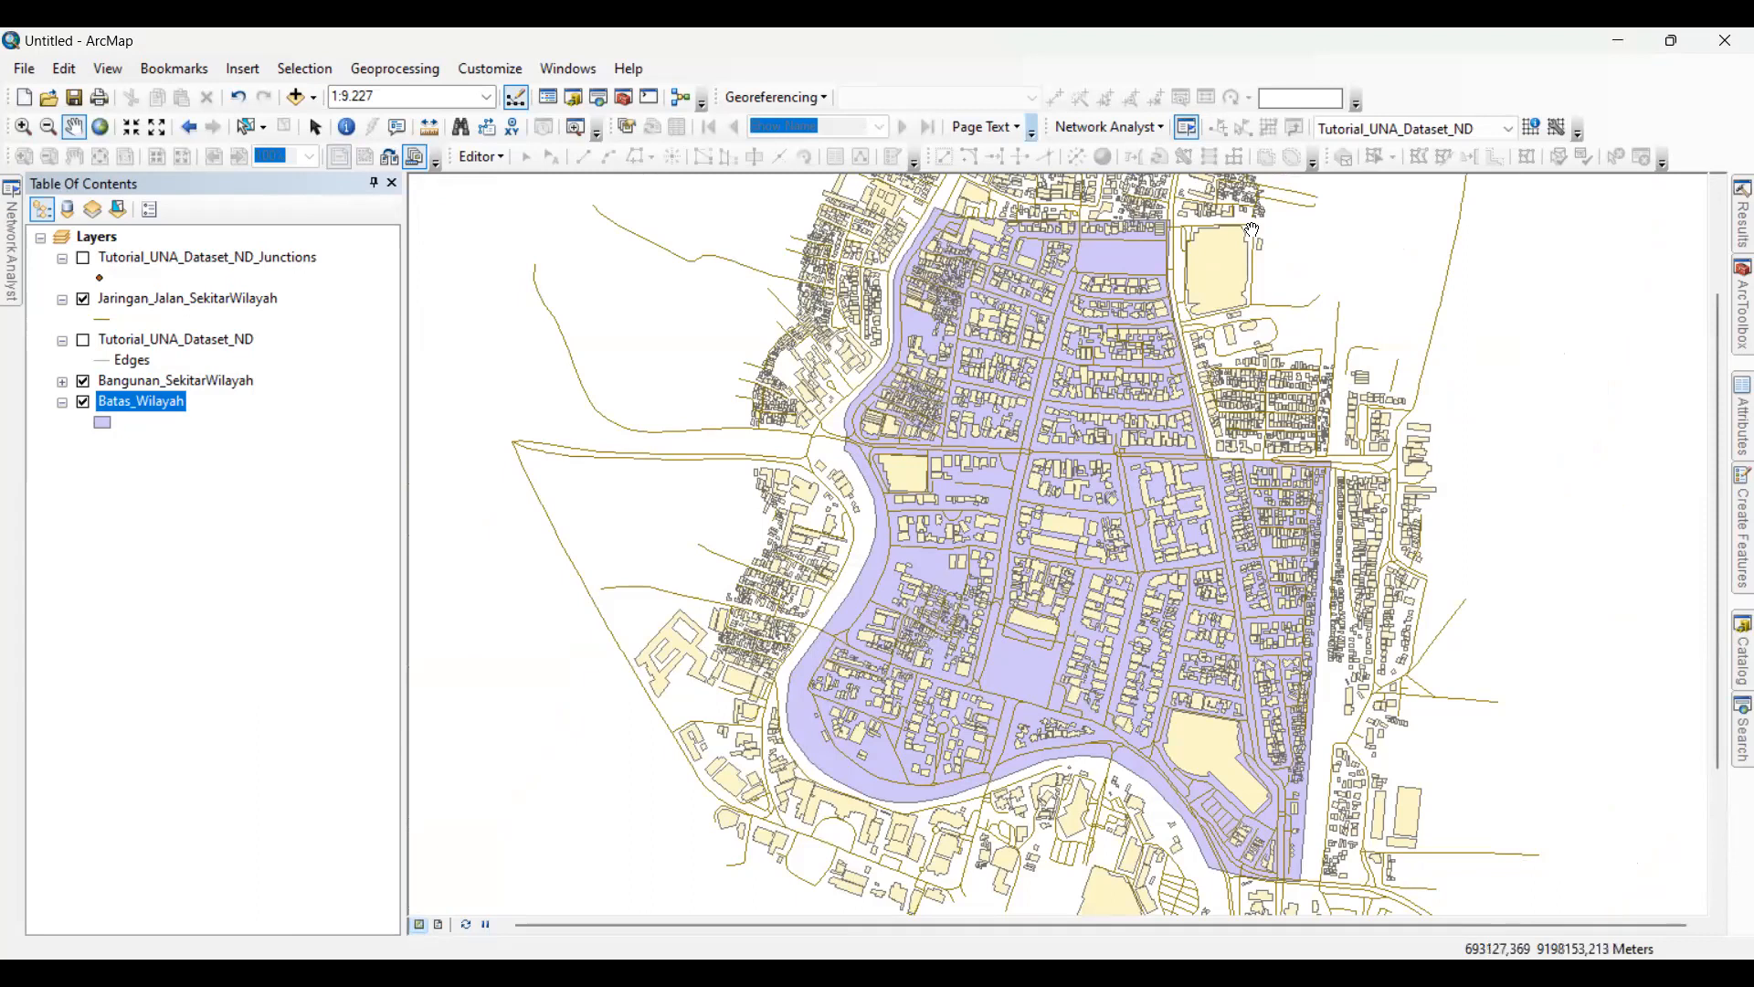
- Open ArcToolbox in ArcMap and collapse the Urban Network Analysis Tools toolbox
click(1733, 315)
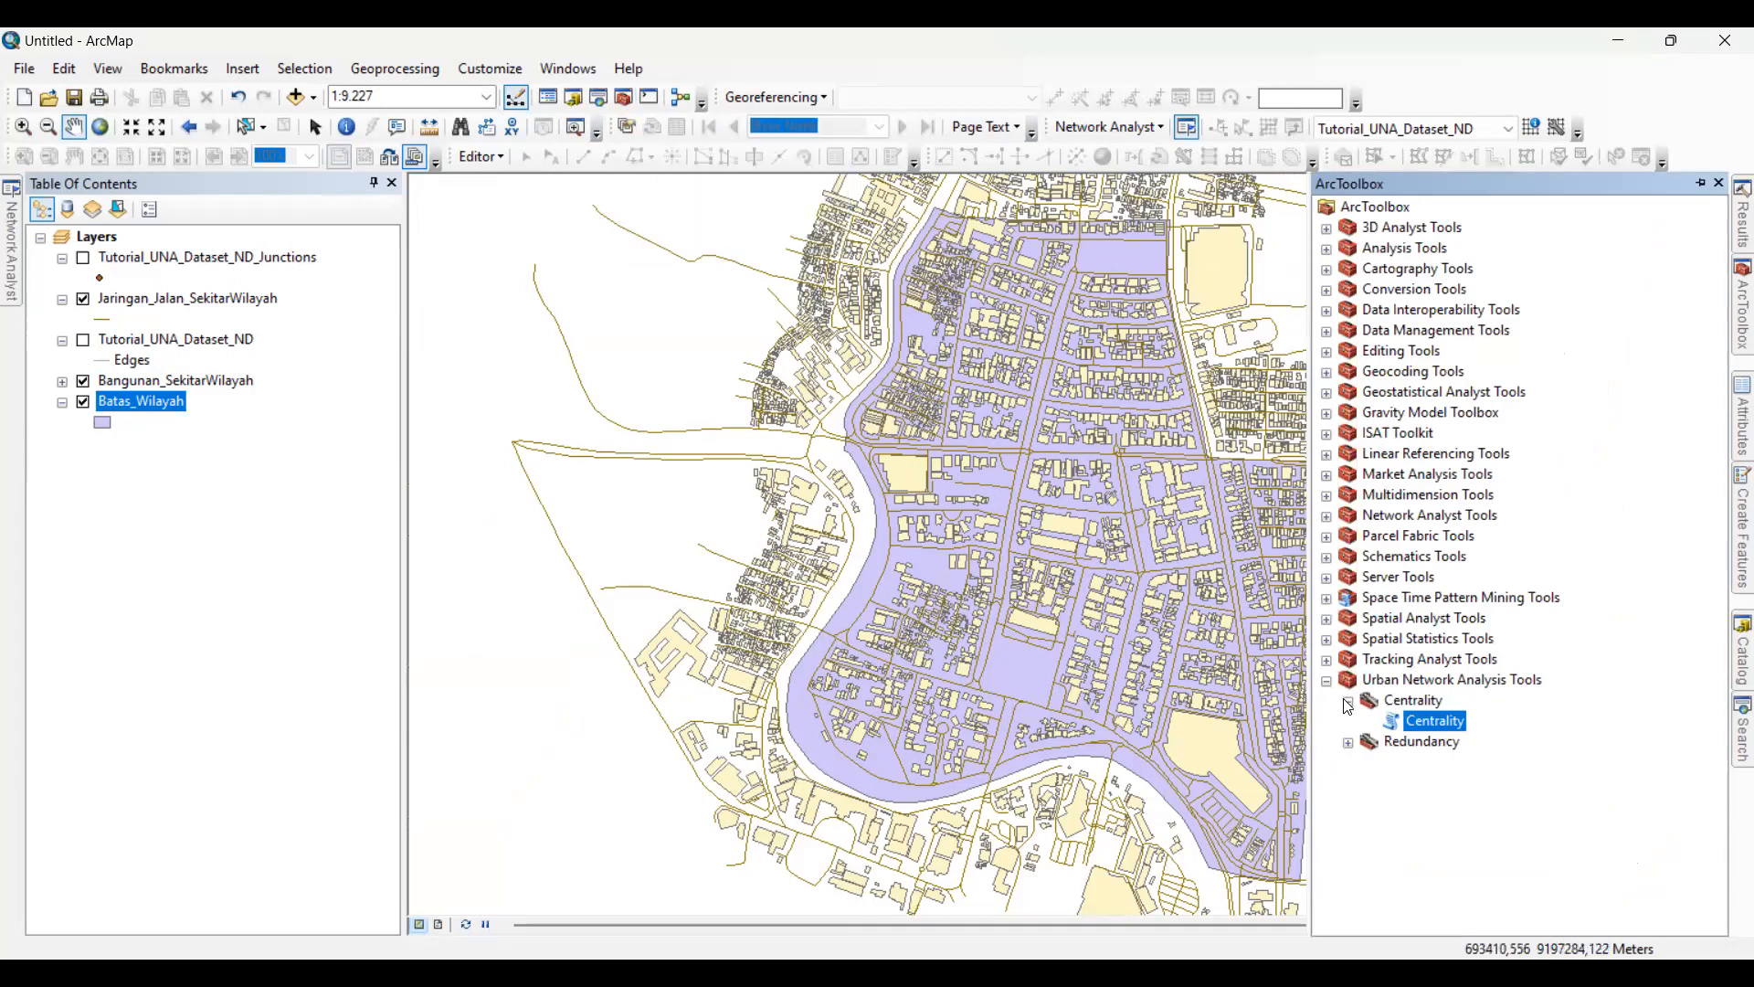
click(1326, 680)
click(1372, 216)
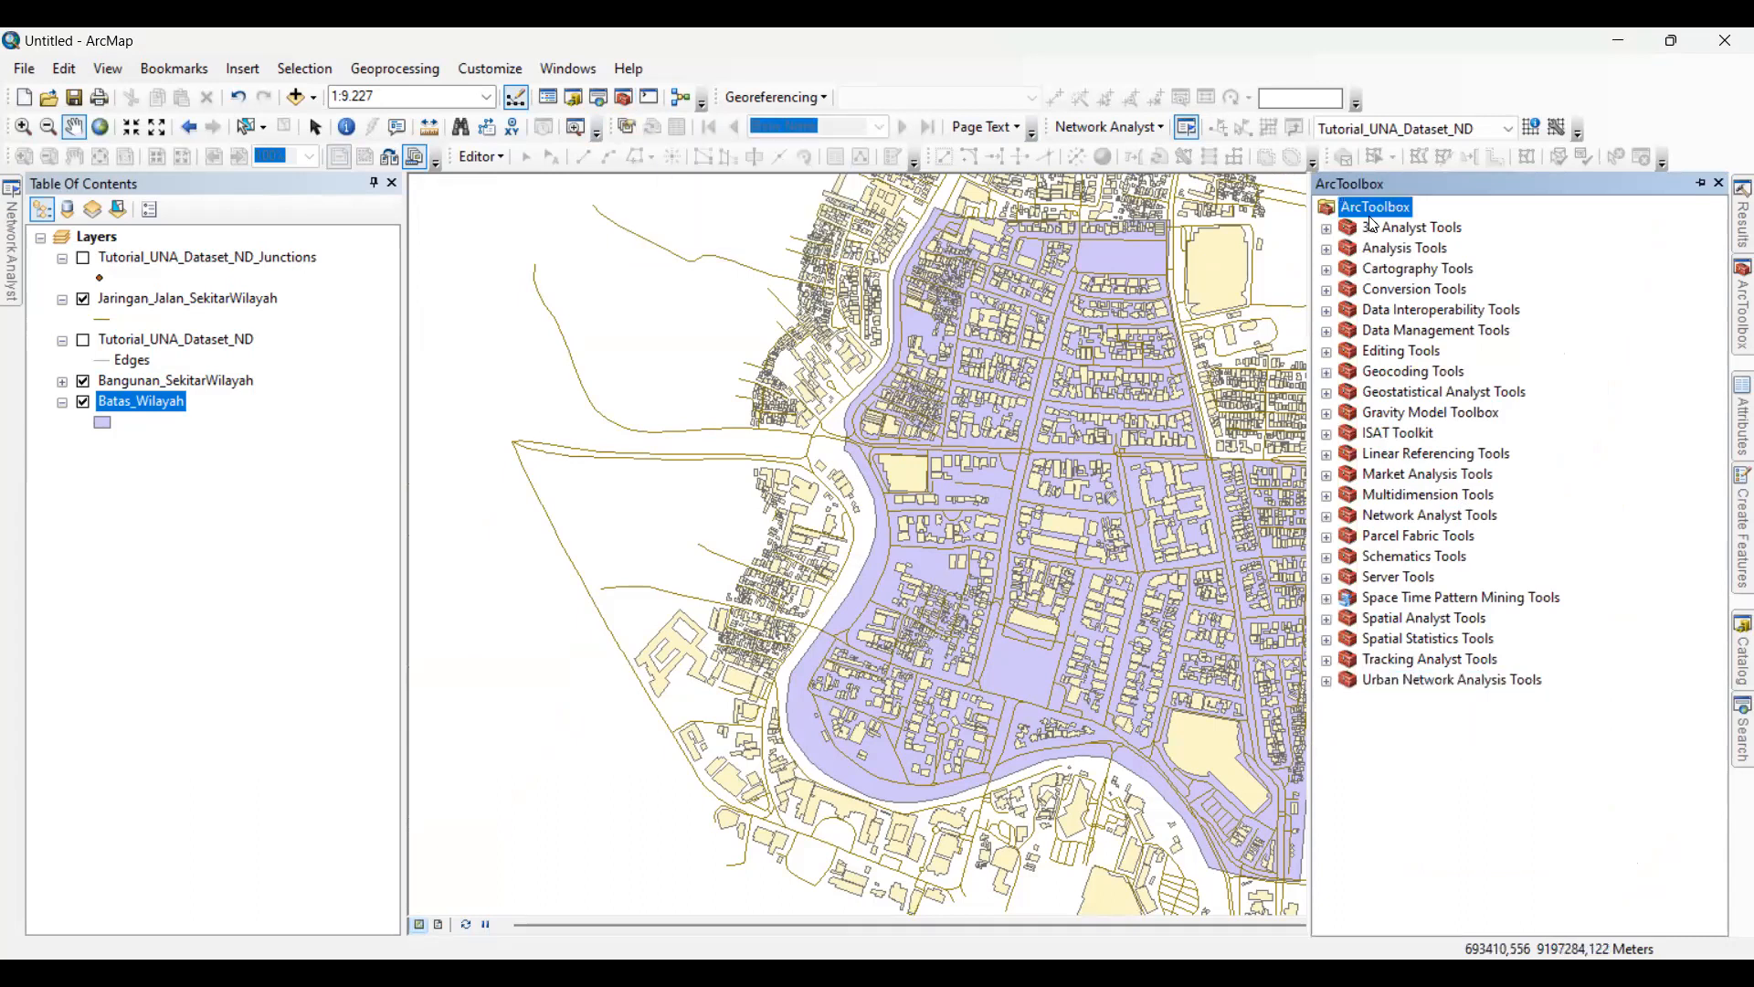
- Locate Urban Network Analysis Tools.tbx under 15. Aptanata, 04. Tutorial Urban Network Analysis as a toolbox to add to ArcToolbox, and cancel
right_click(1376, 210)
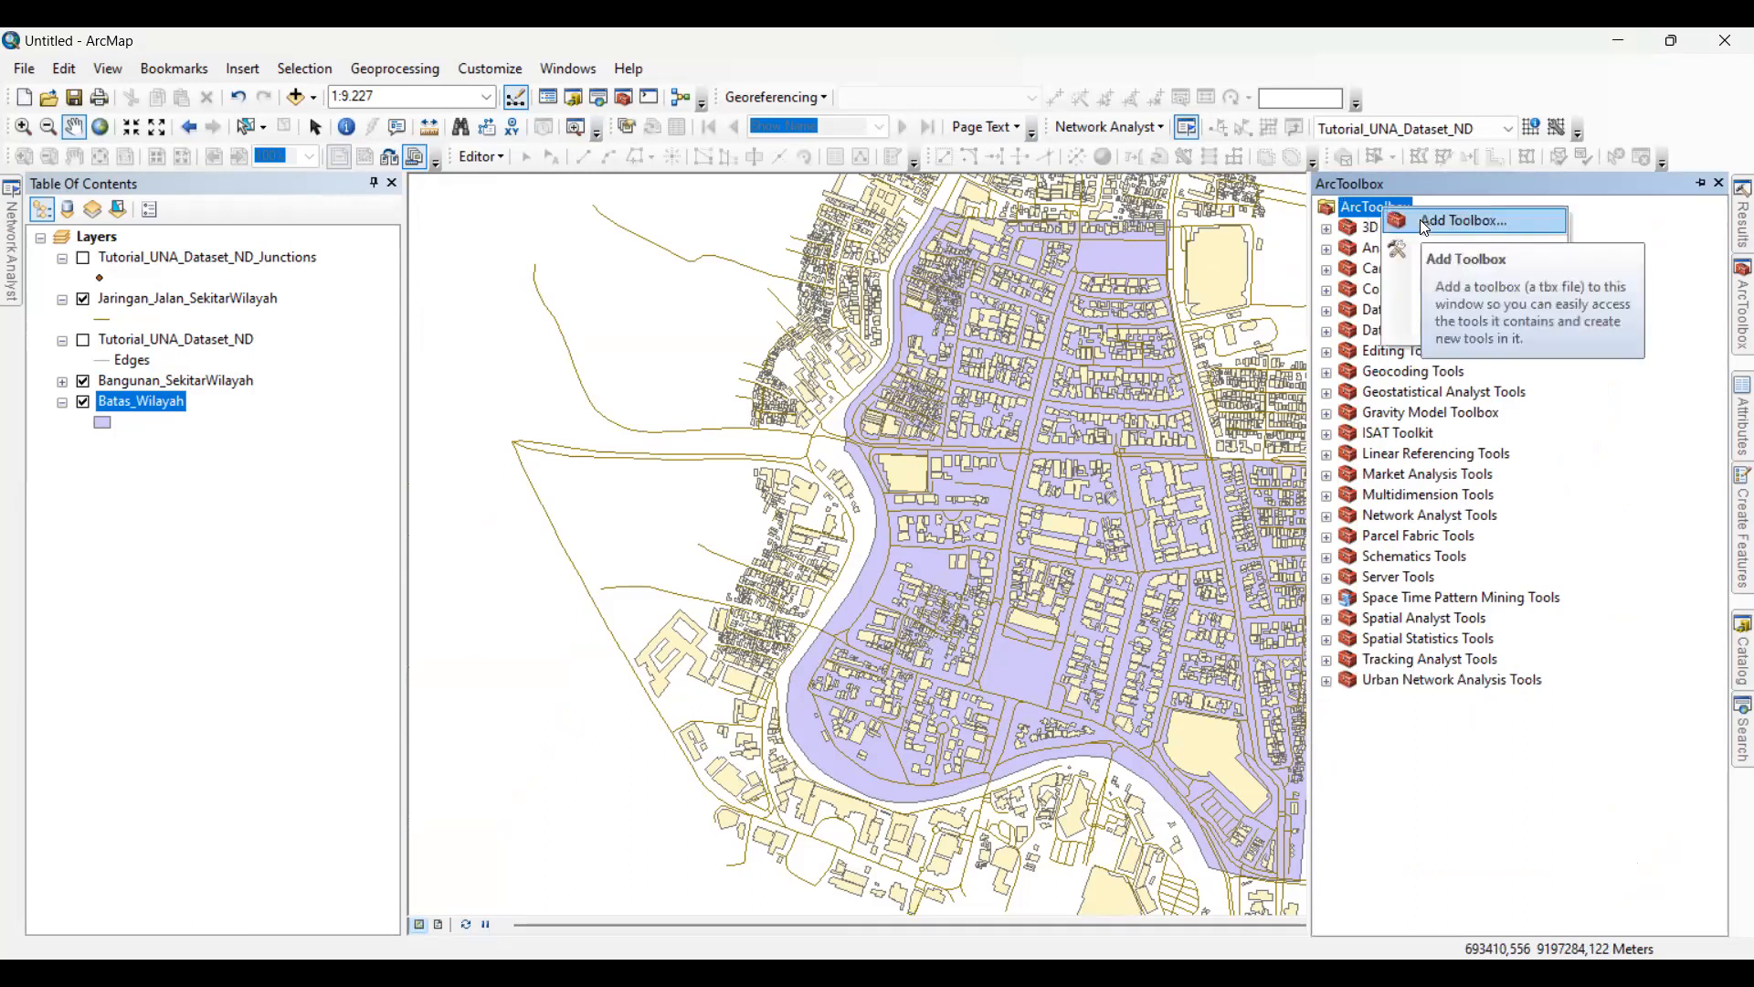
click(1423, 224)
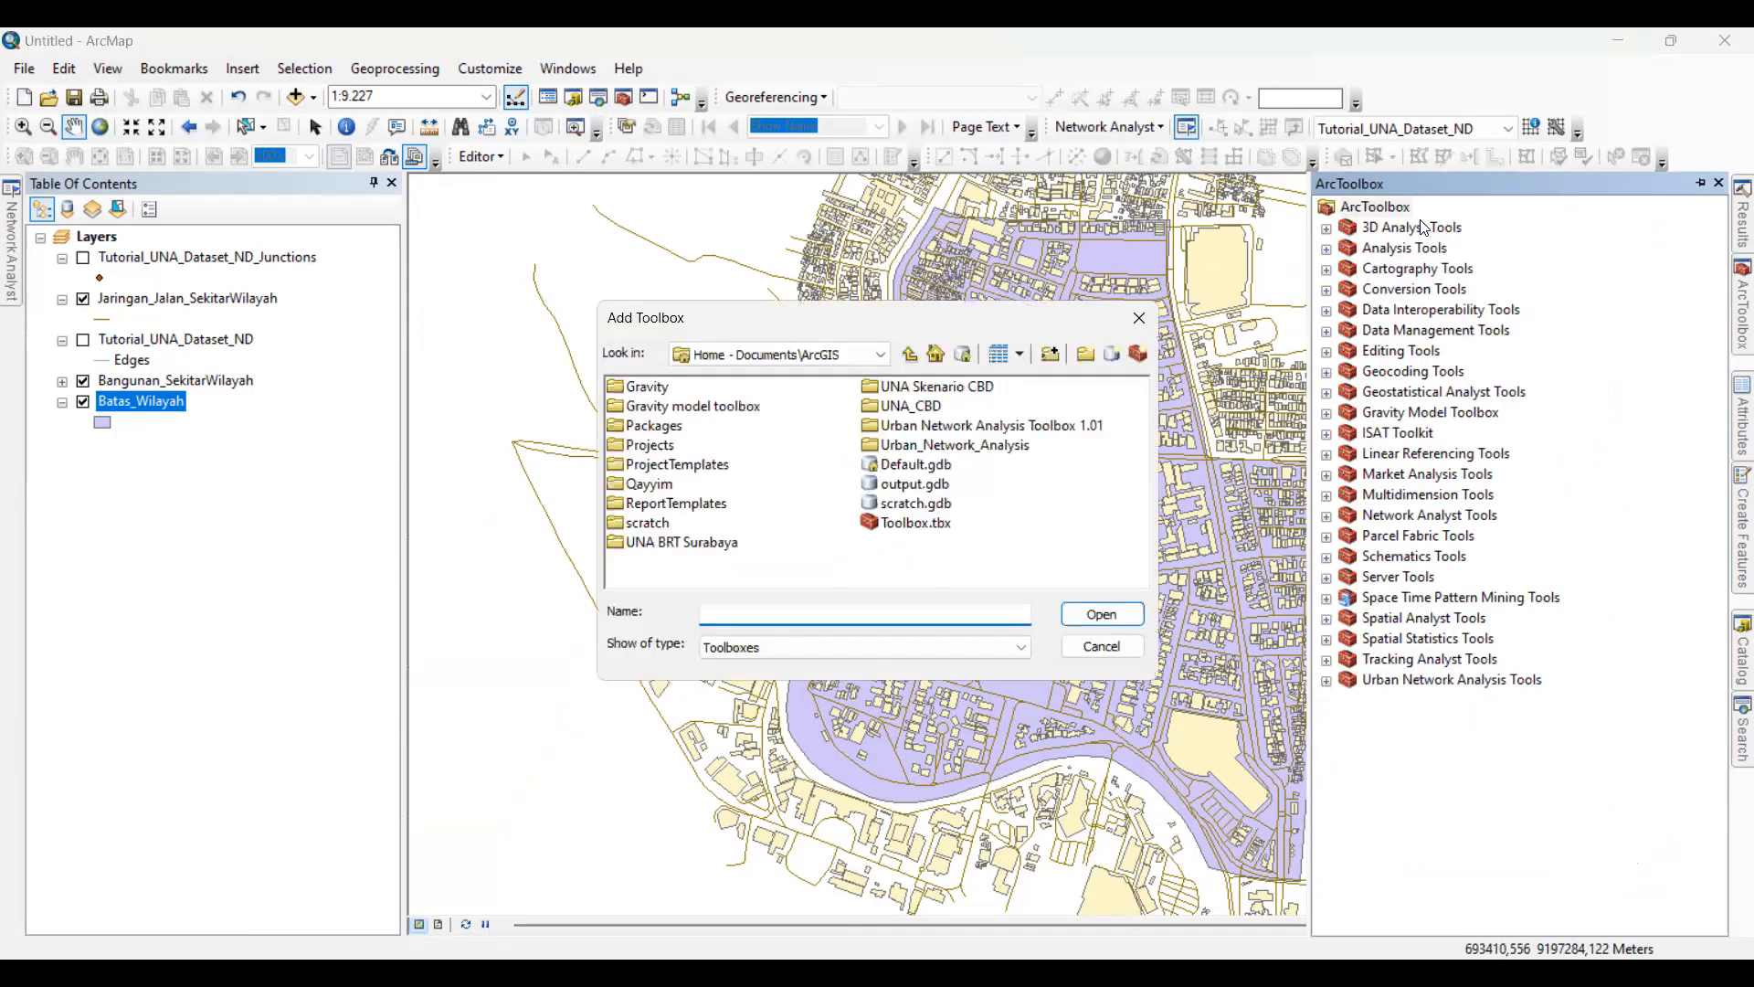
click(858, 353)
scroll(858, 504, down, 1)
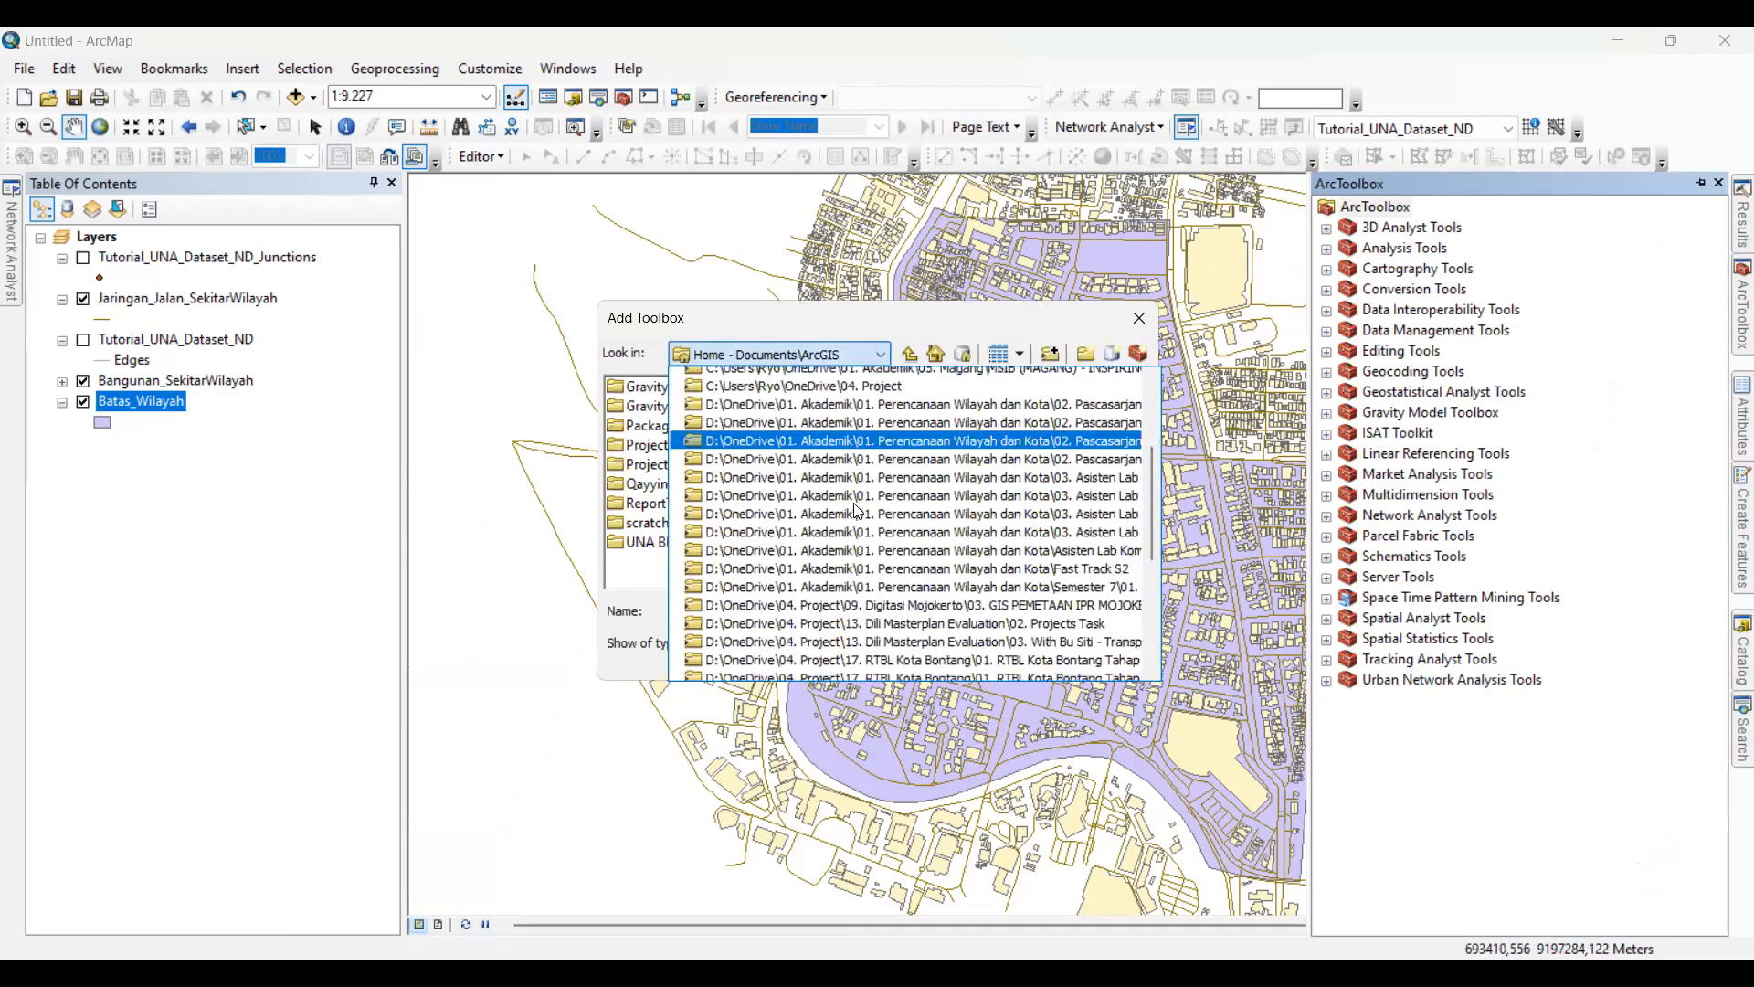
scroll(861, 510, down, 1)
click(927, 425)
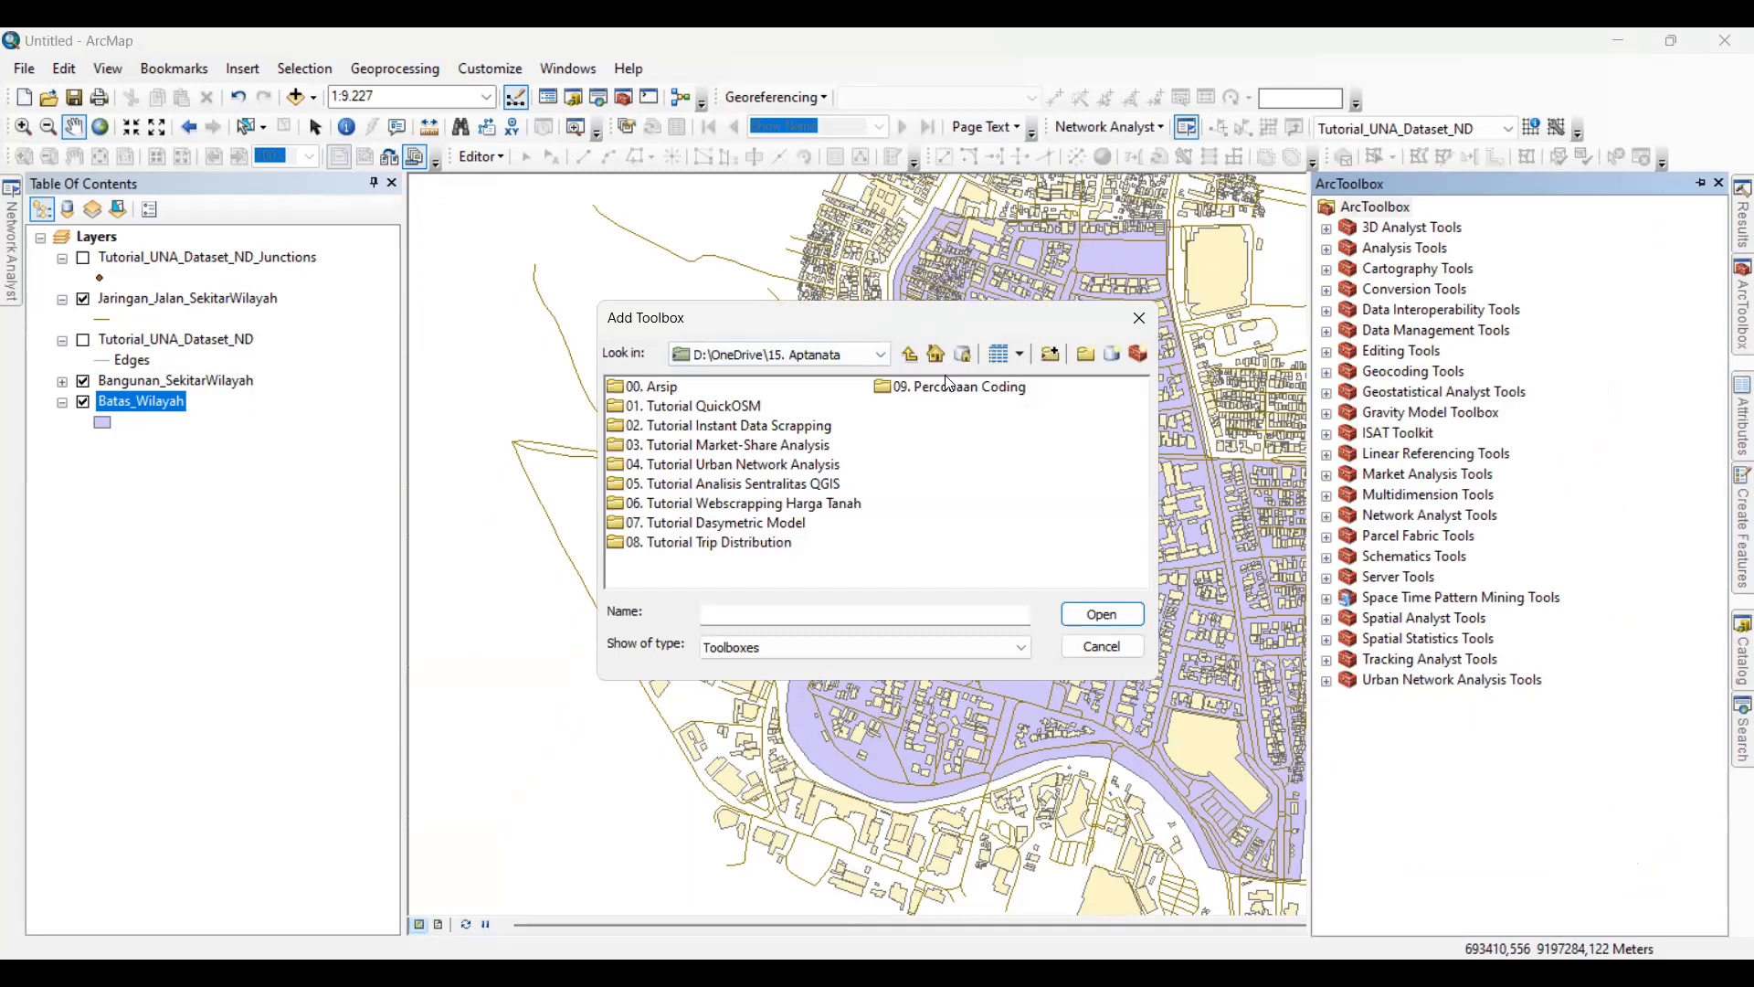
double_click(751, 465)
click(781, 393)
double_click(783, 391)
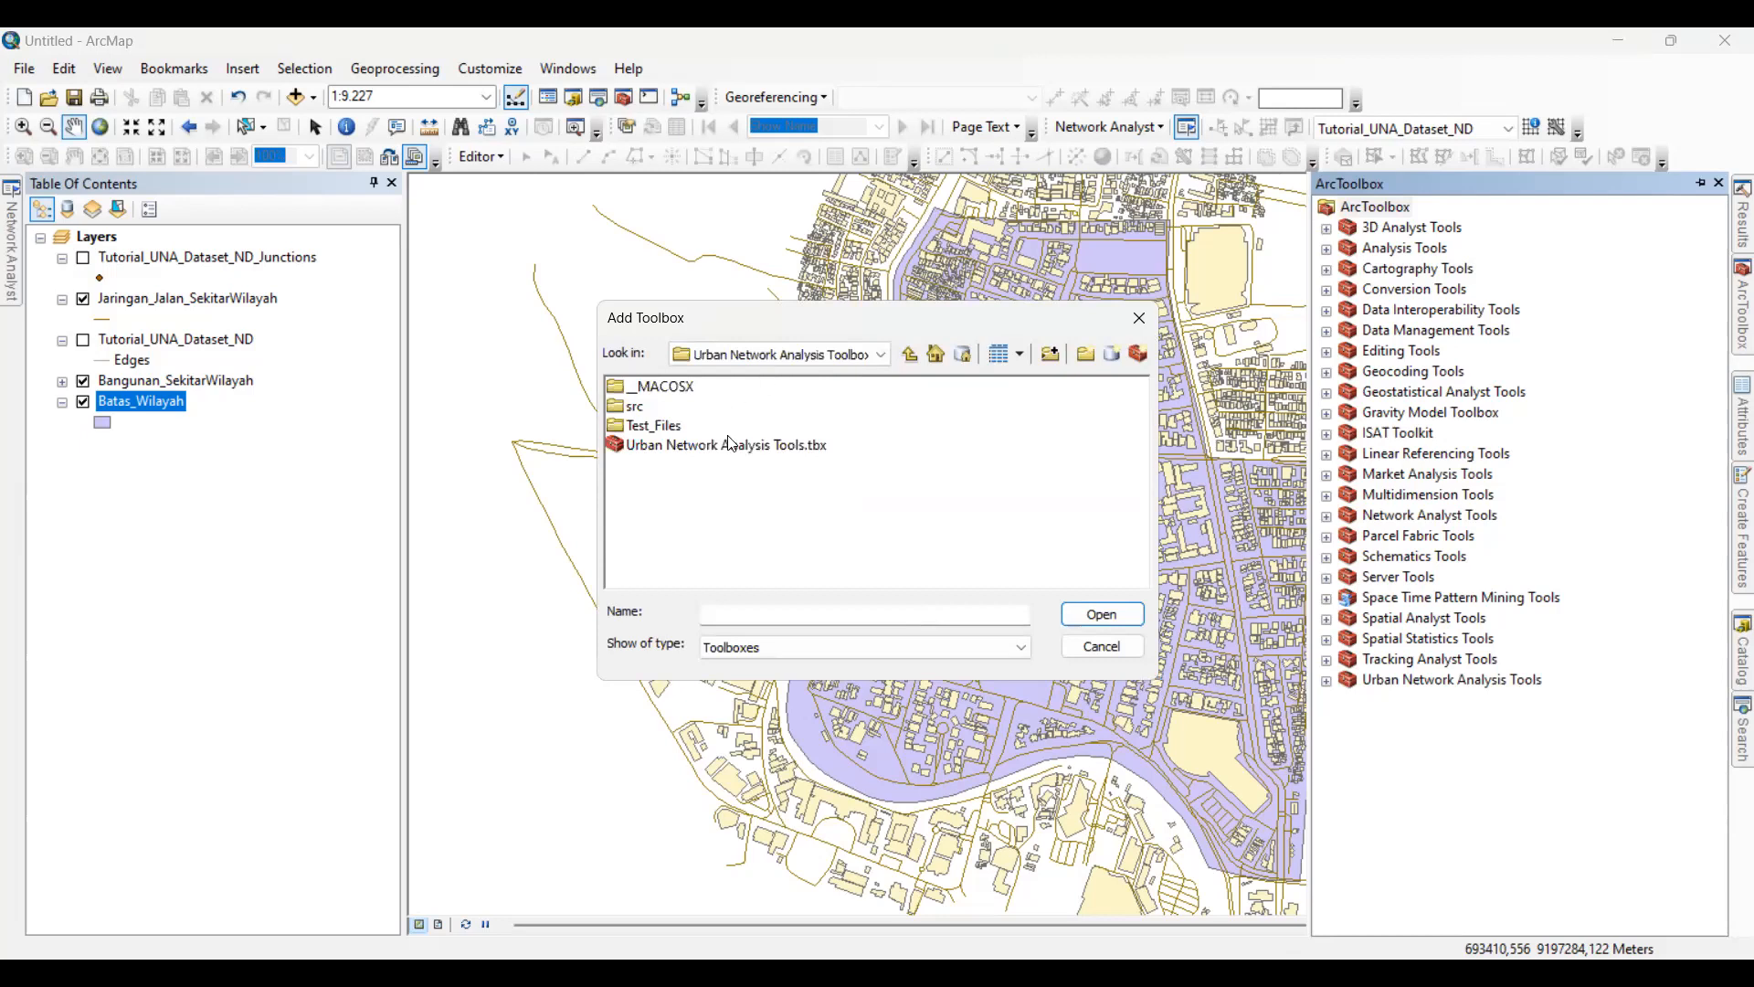
click(728, 447)
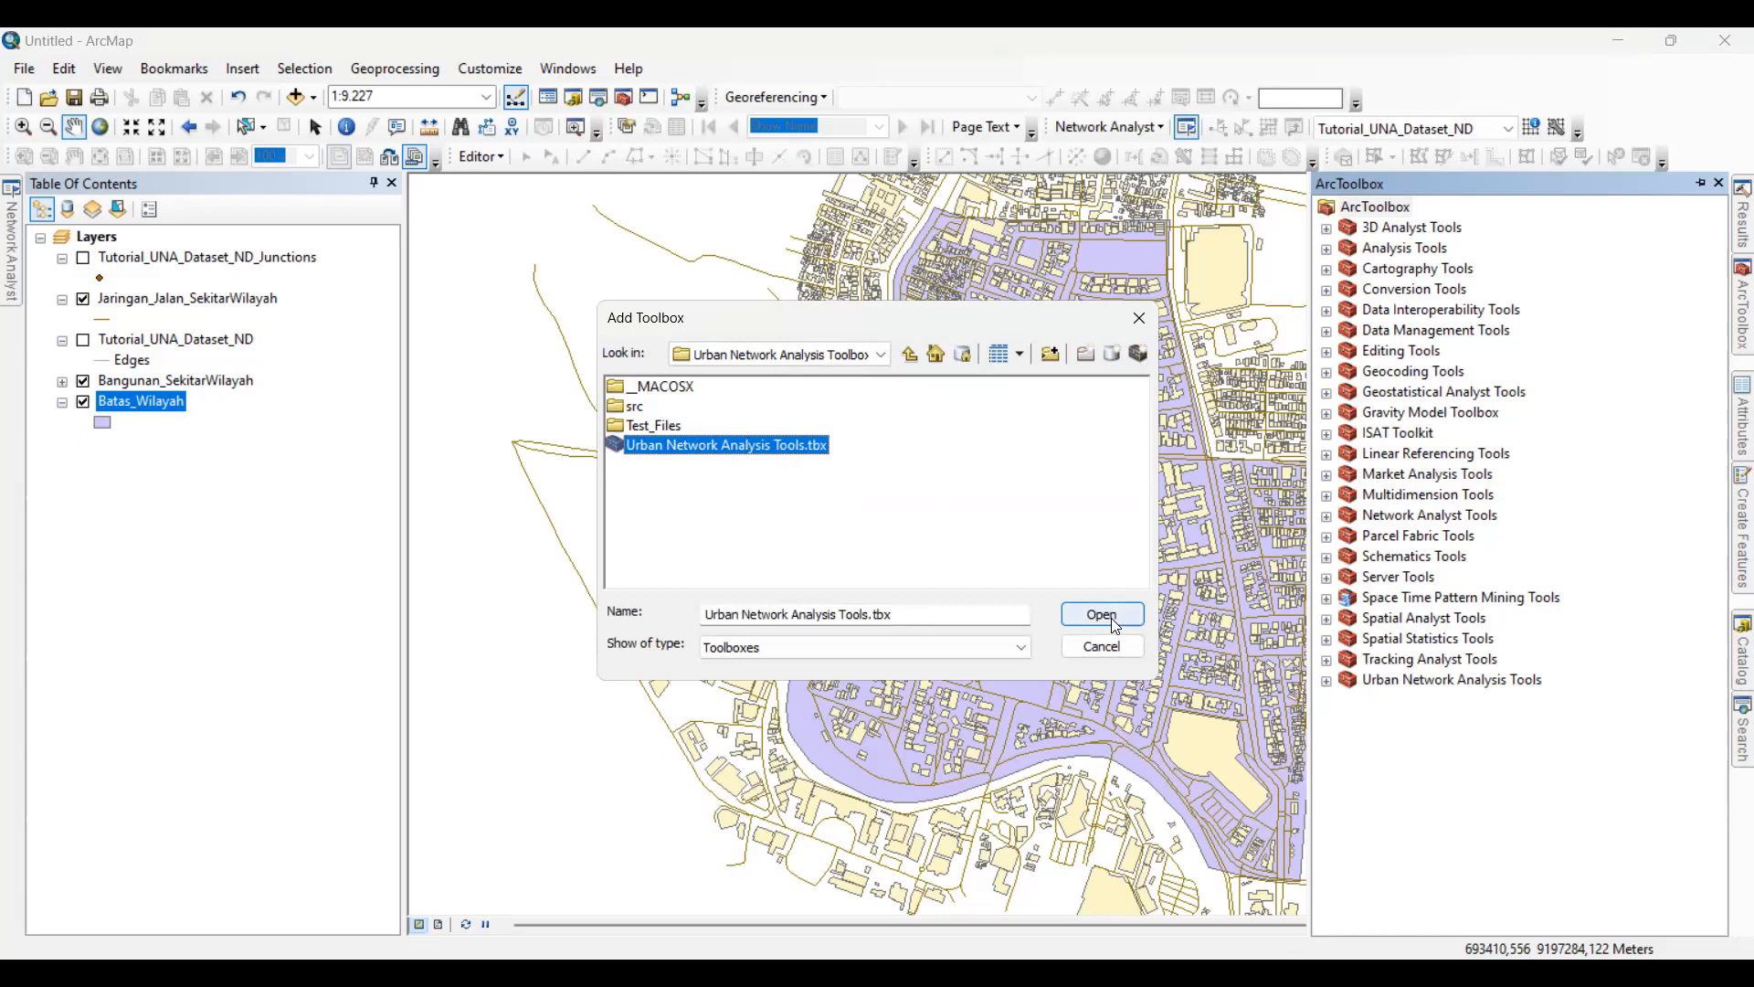
click(1102, 646)
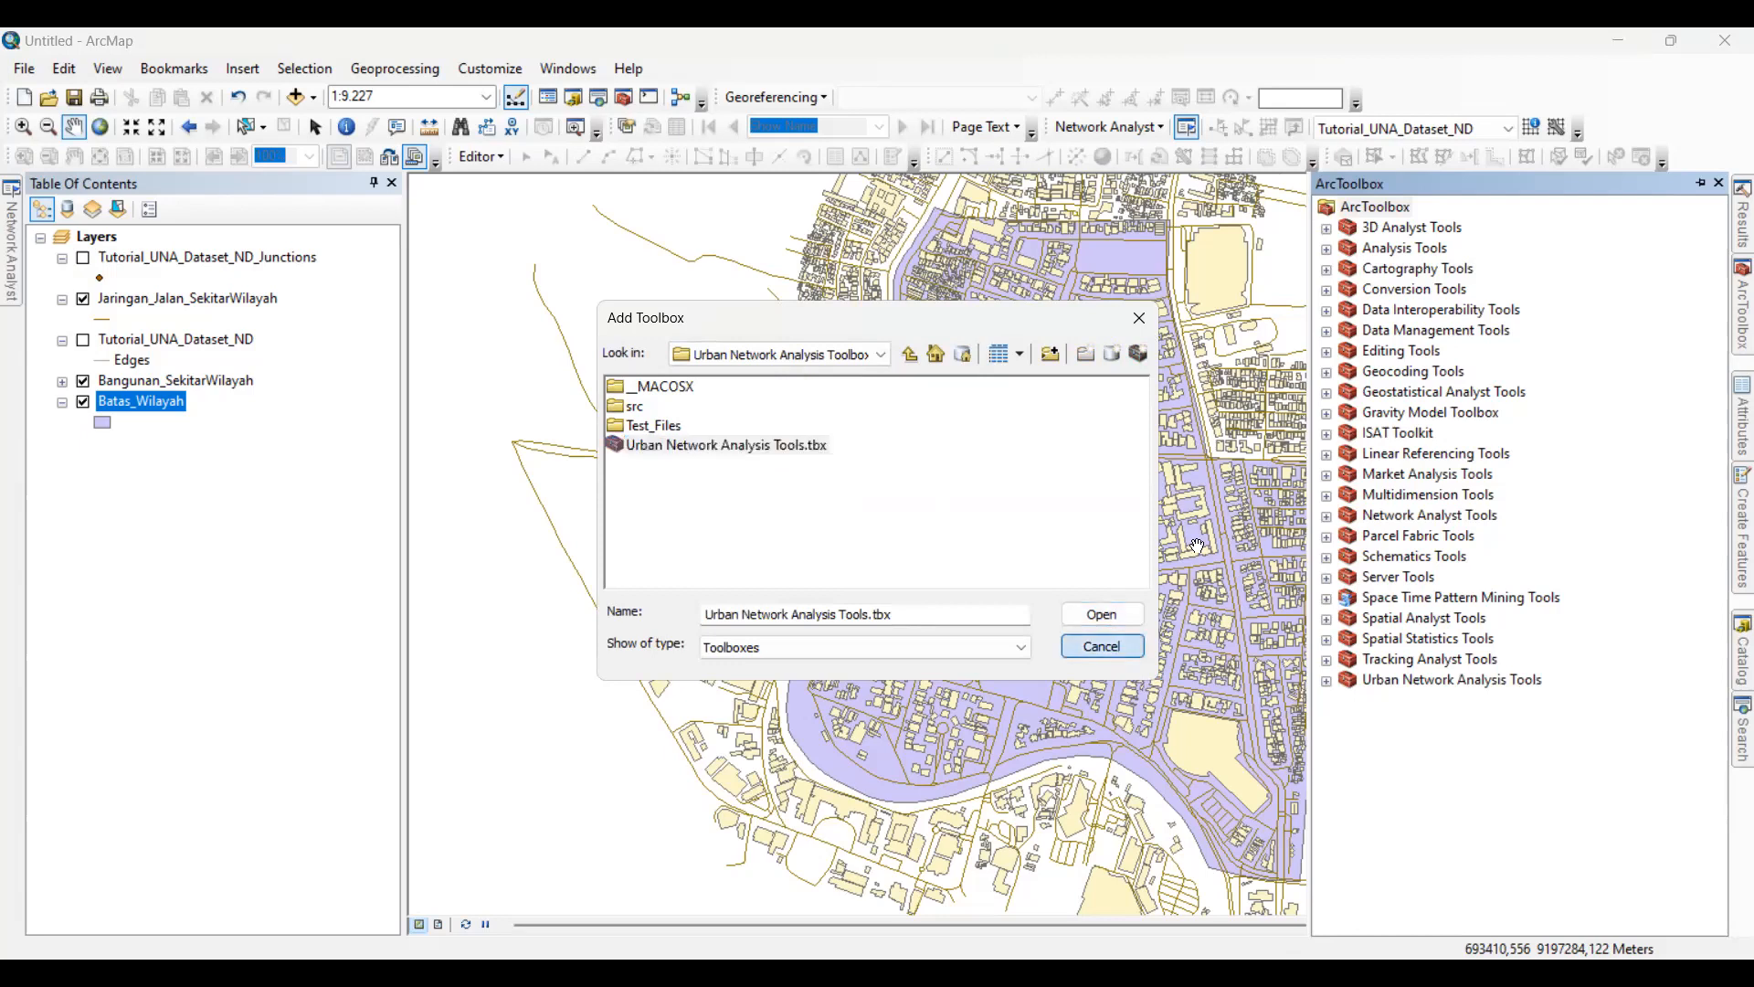
- Look at the Centrality toolset inside the Urban Network Analysis Tools toolbox and collapse the toolbox again
mouse_move(1729, 298)
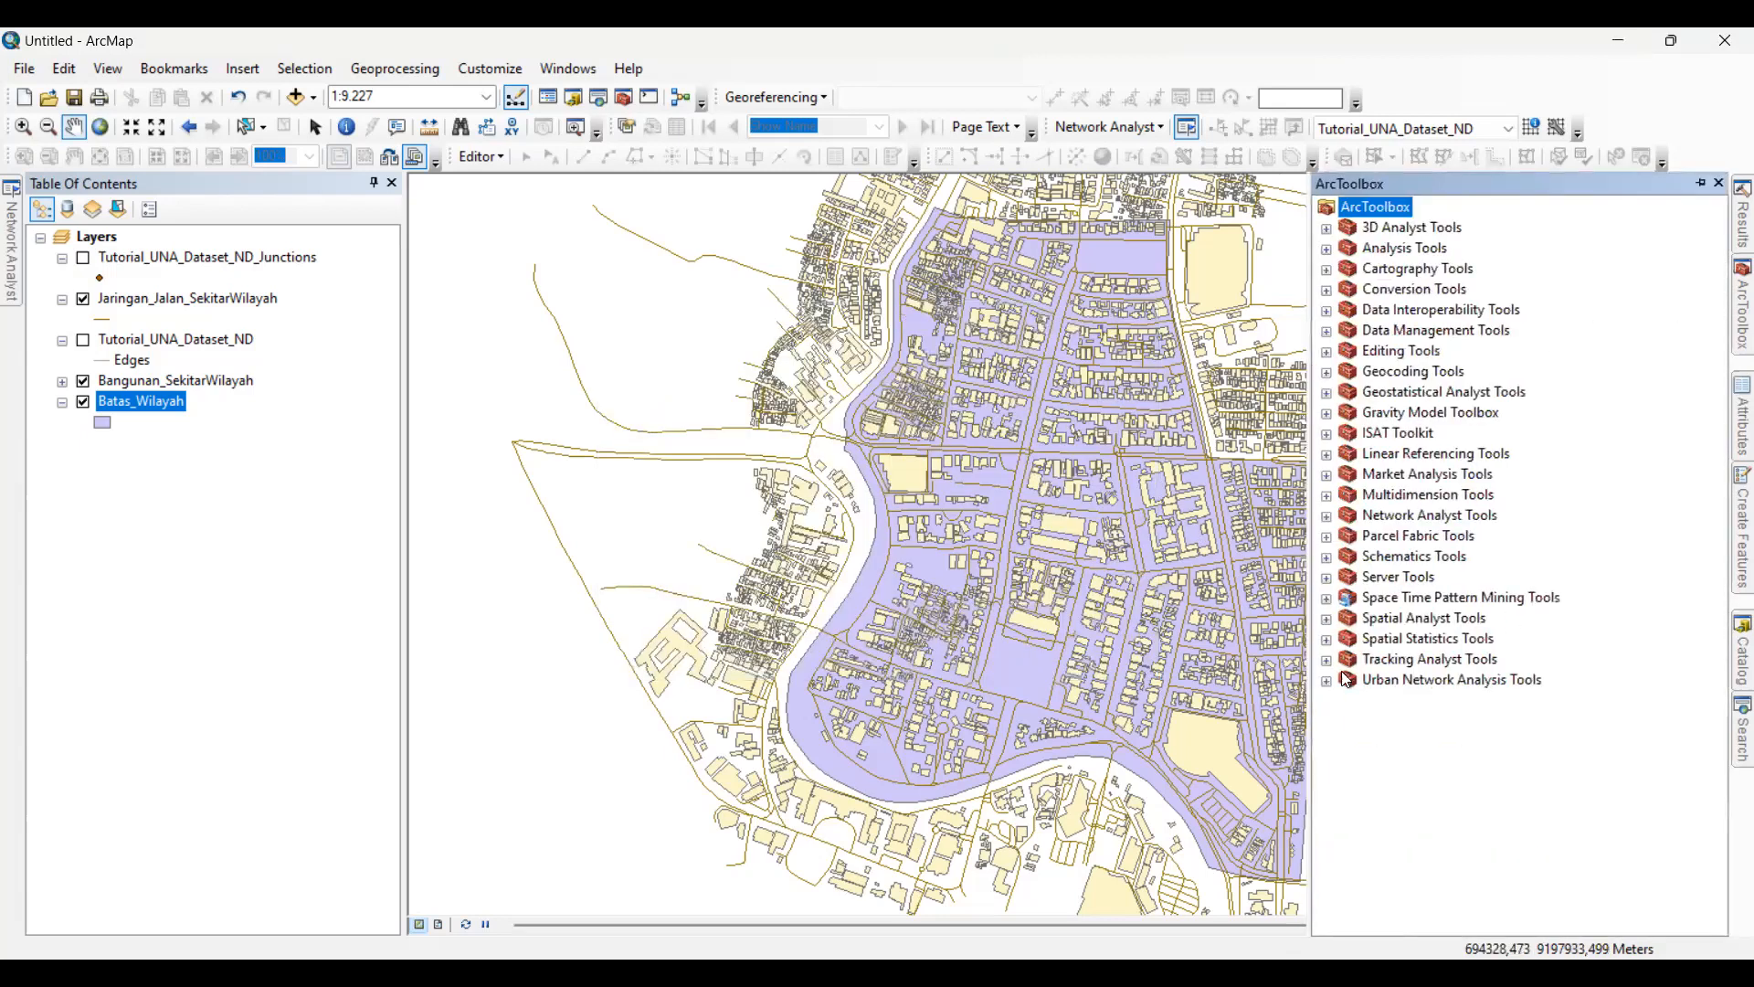
click(1326, 680)
click(1349, 700)
click(1414, 699)
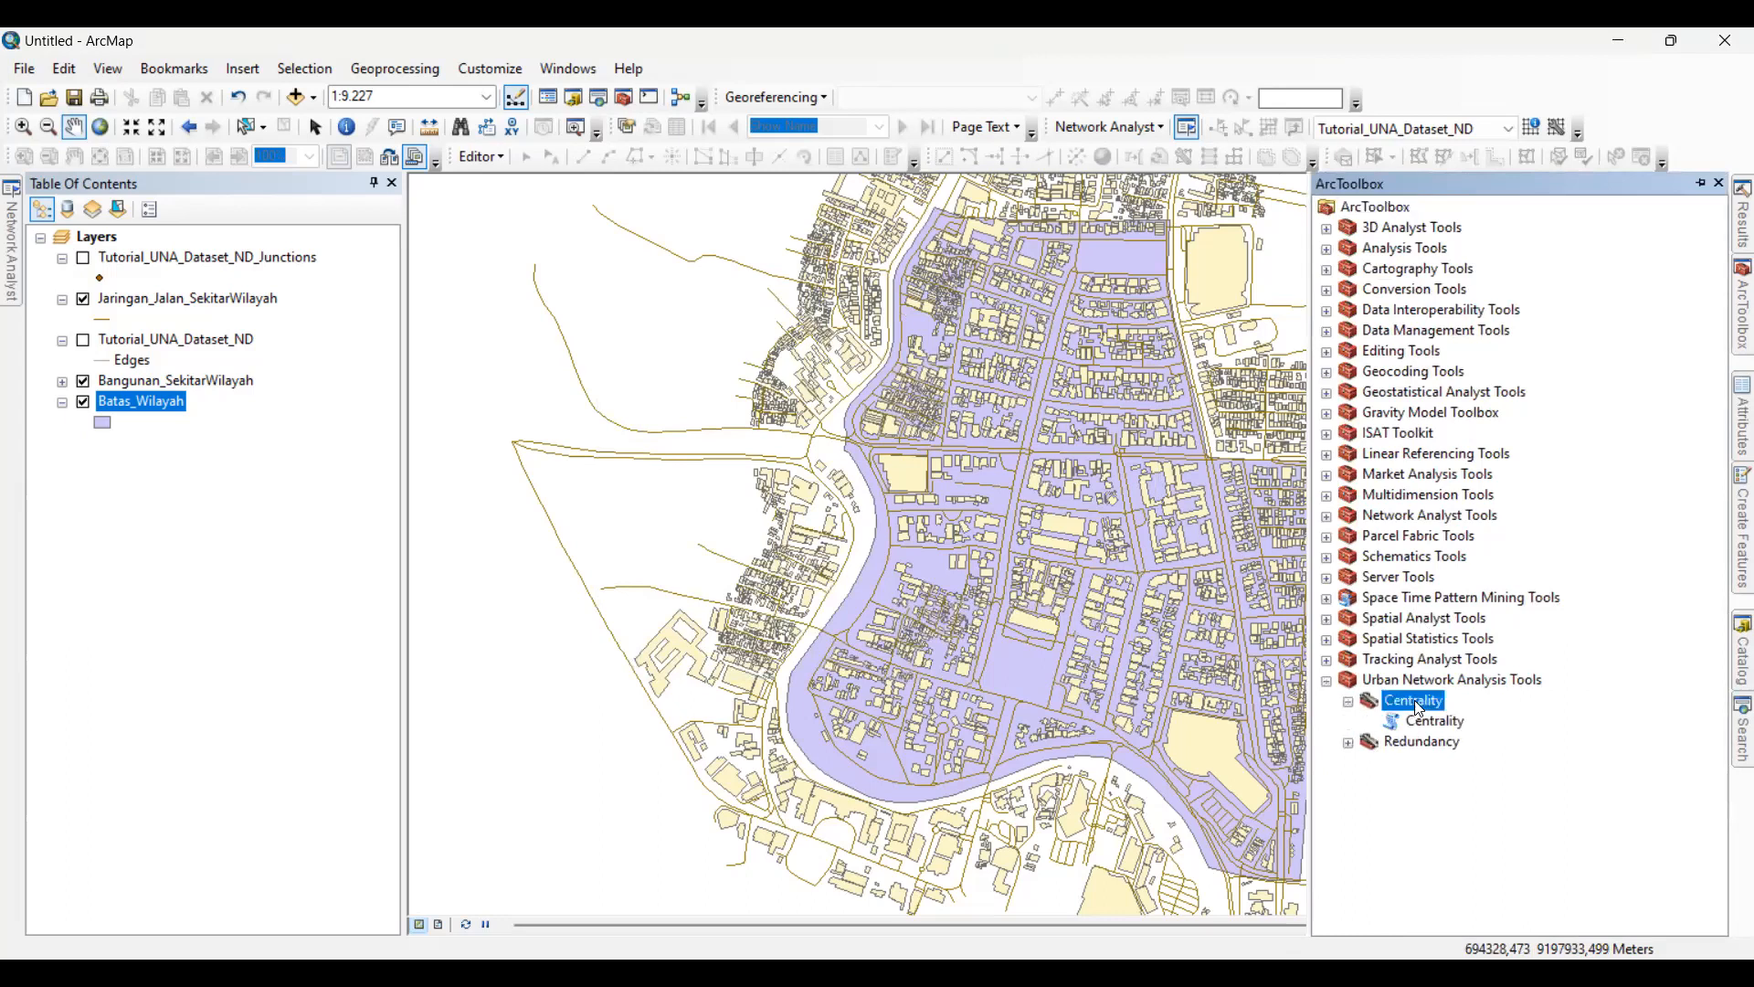
click(1434, 683)
click(1326, 681)
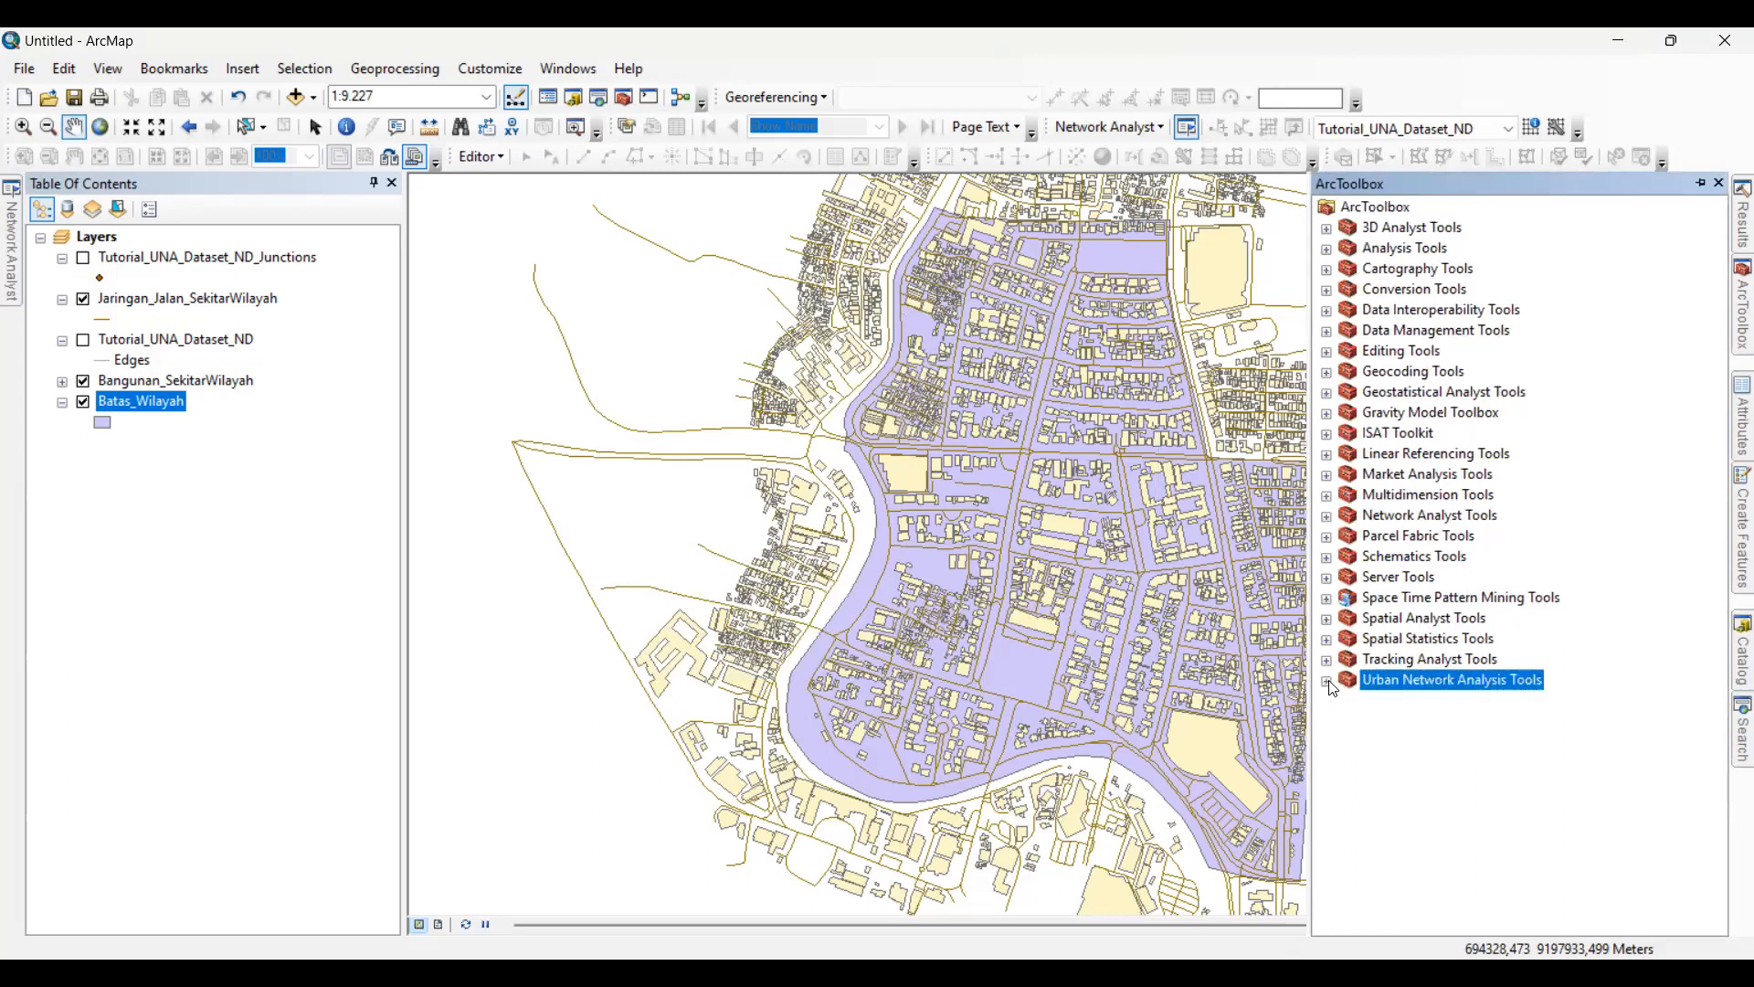
- Reopen the Urban Network Analysis Tools toolbox and examine the tools in its Centrality and Redundancy toolsets
click(1427, 658)
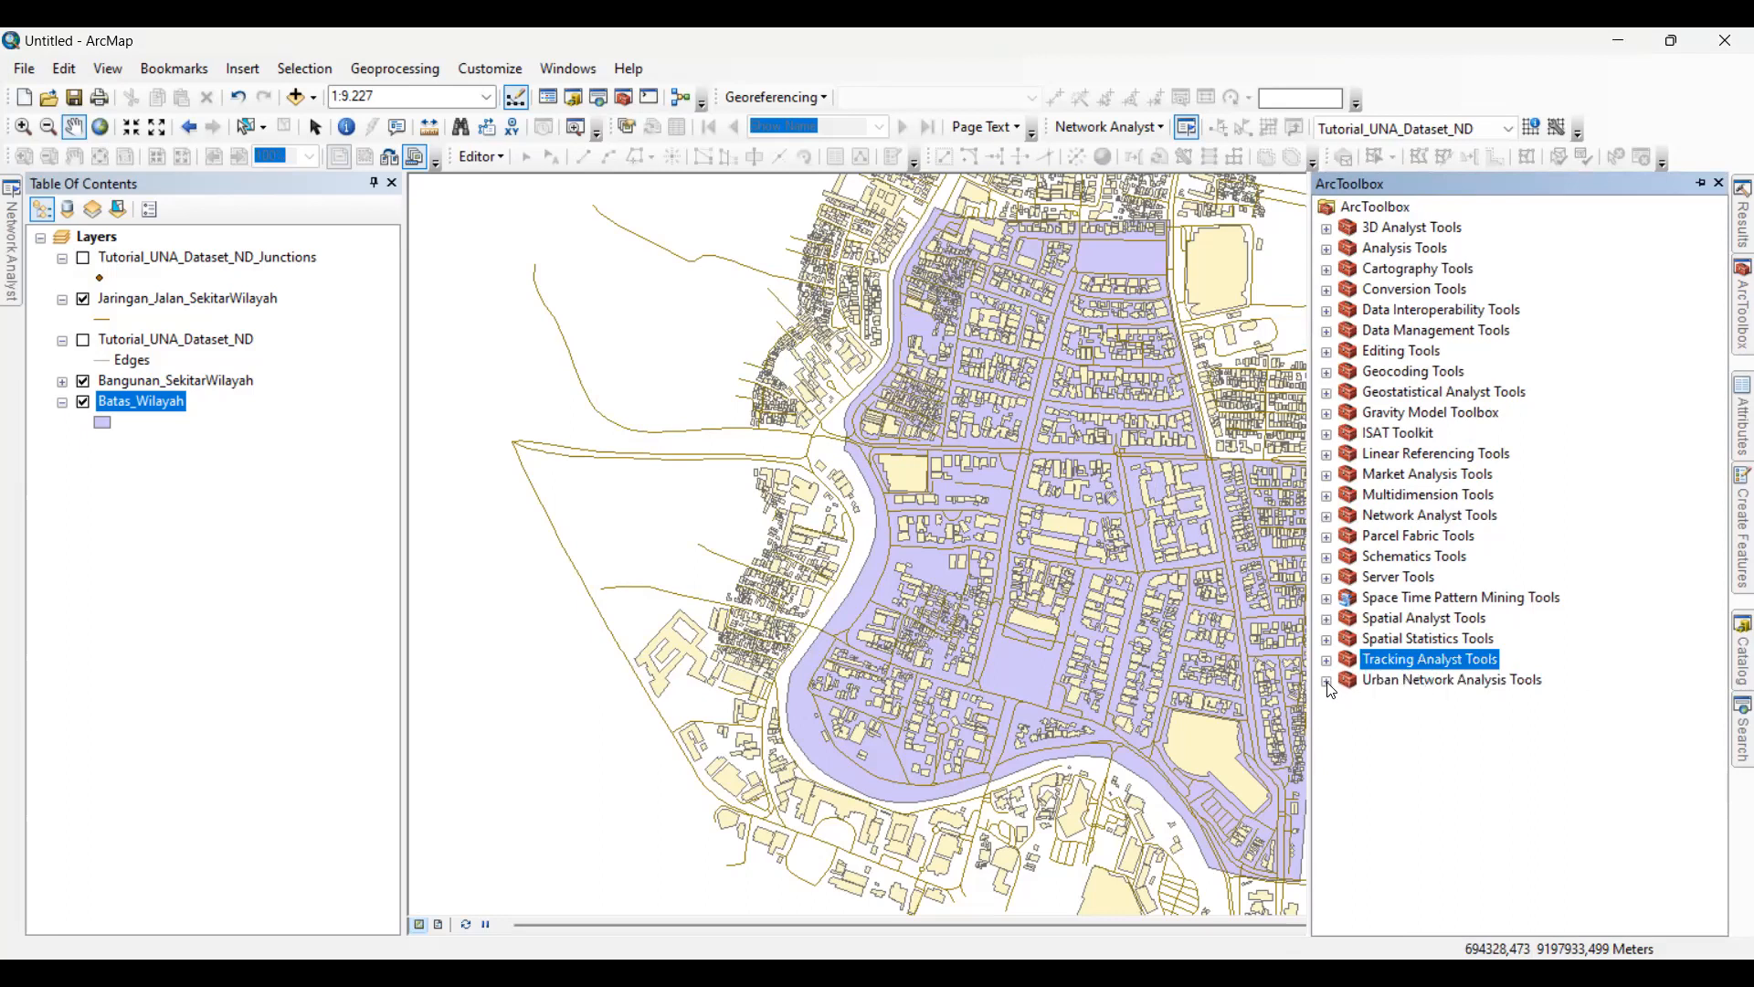
click(1326, 680)
click(1348, 701)
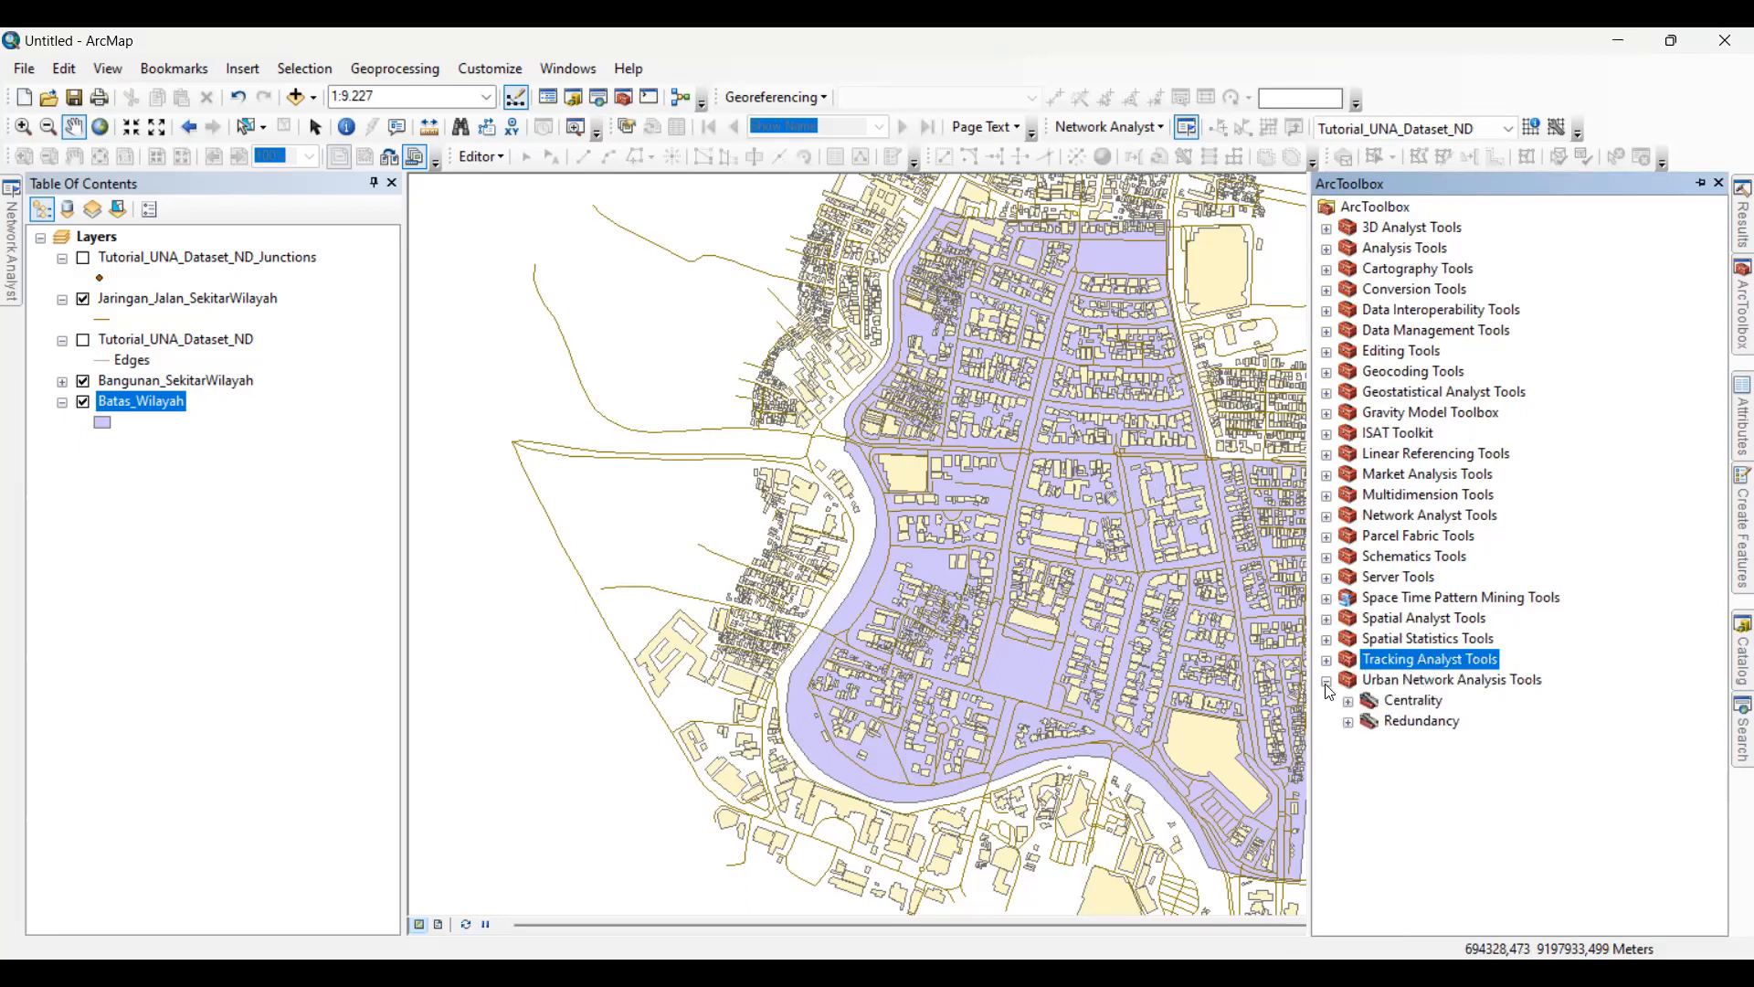
click(1431, 683)
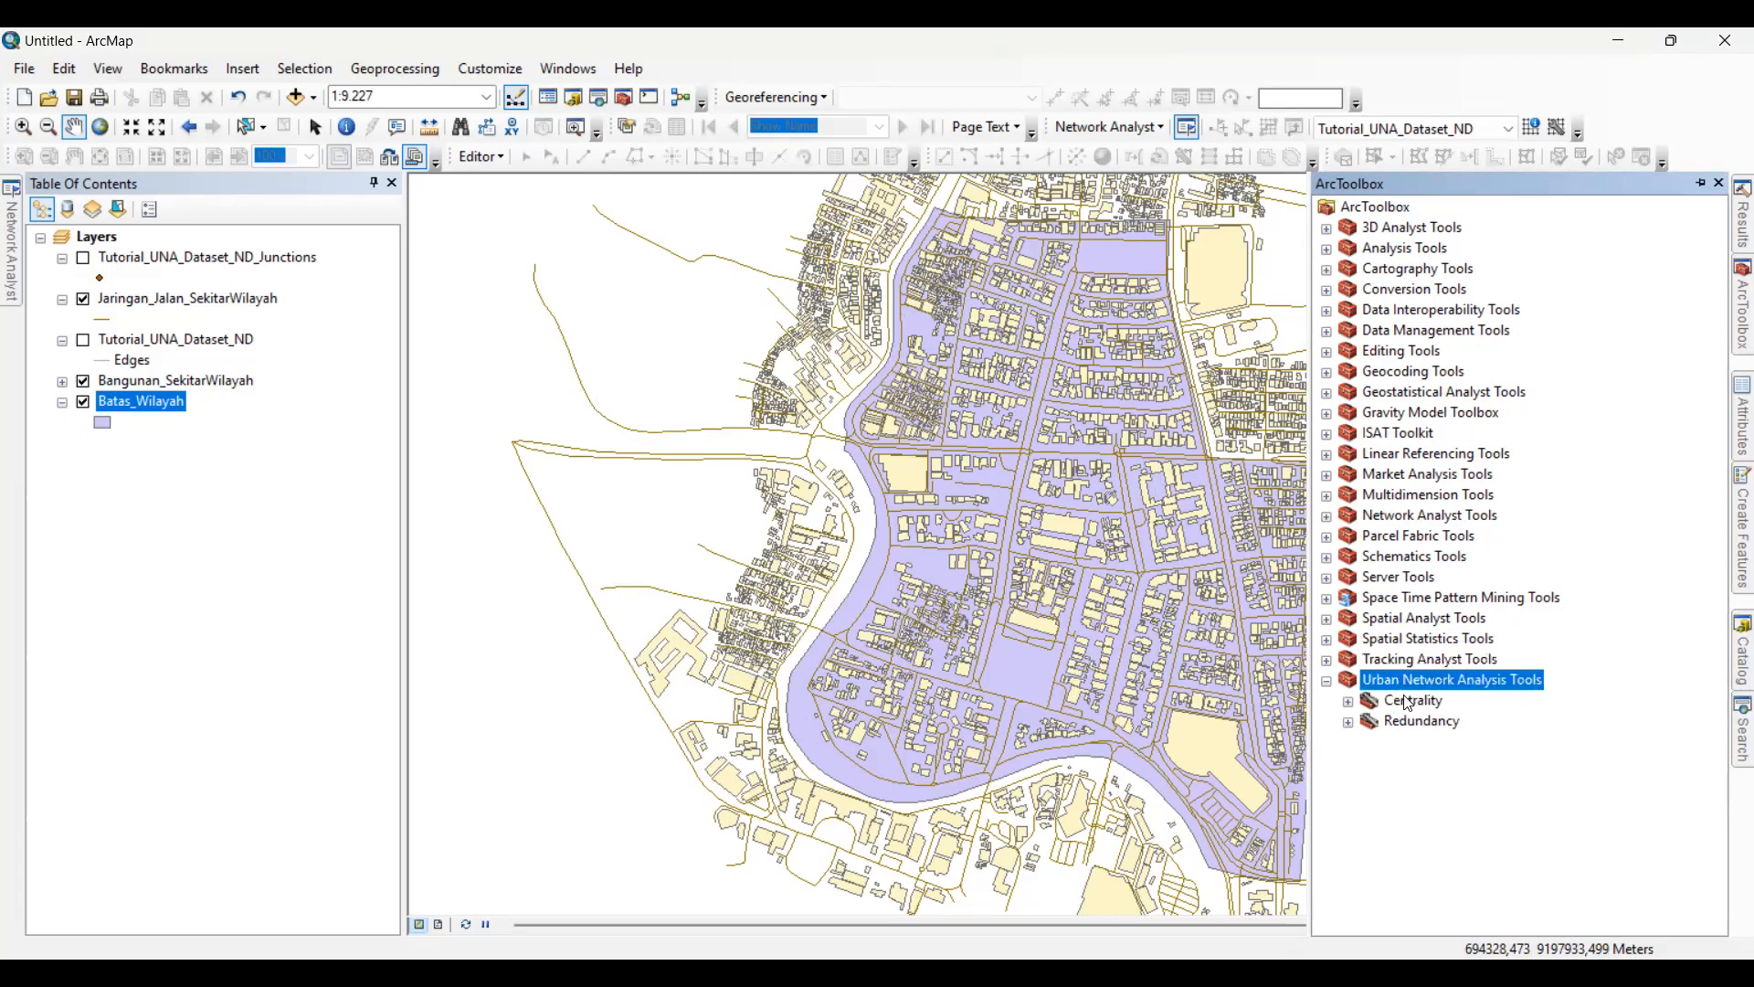
click(1348, 702)
click(1349, 742)
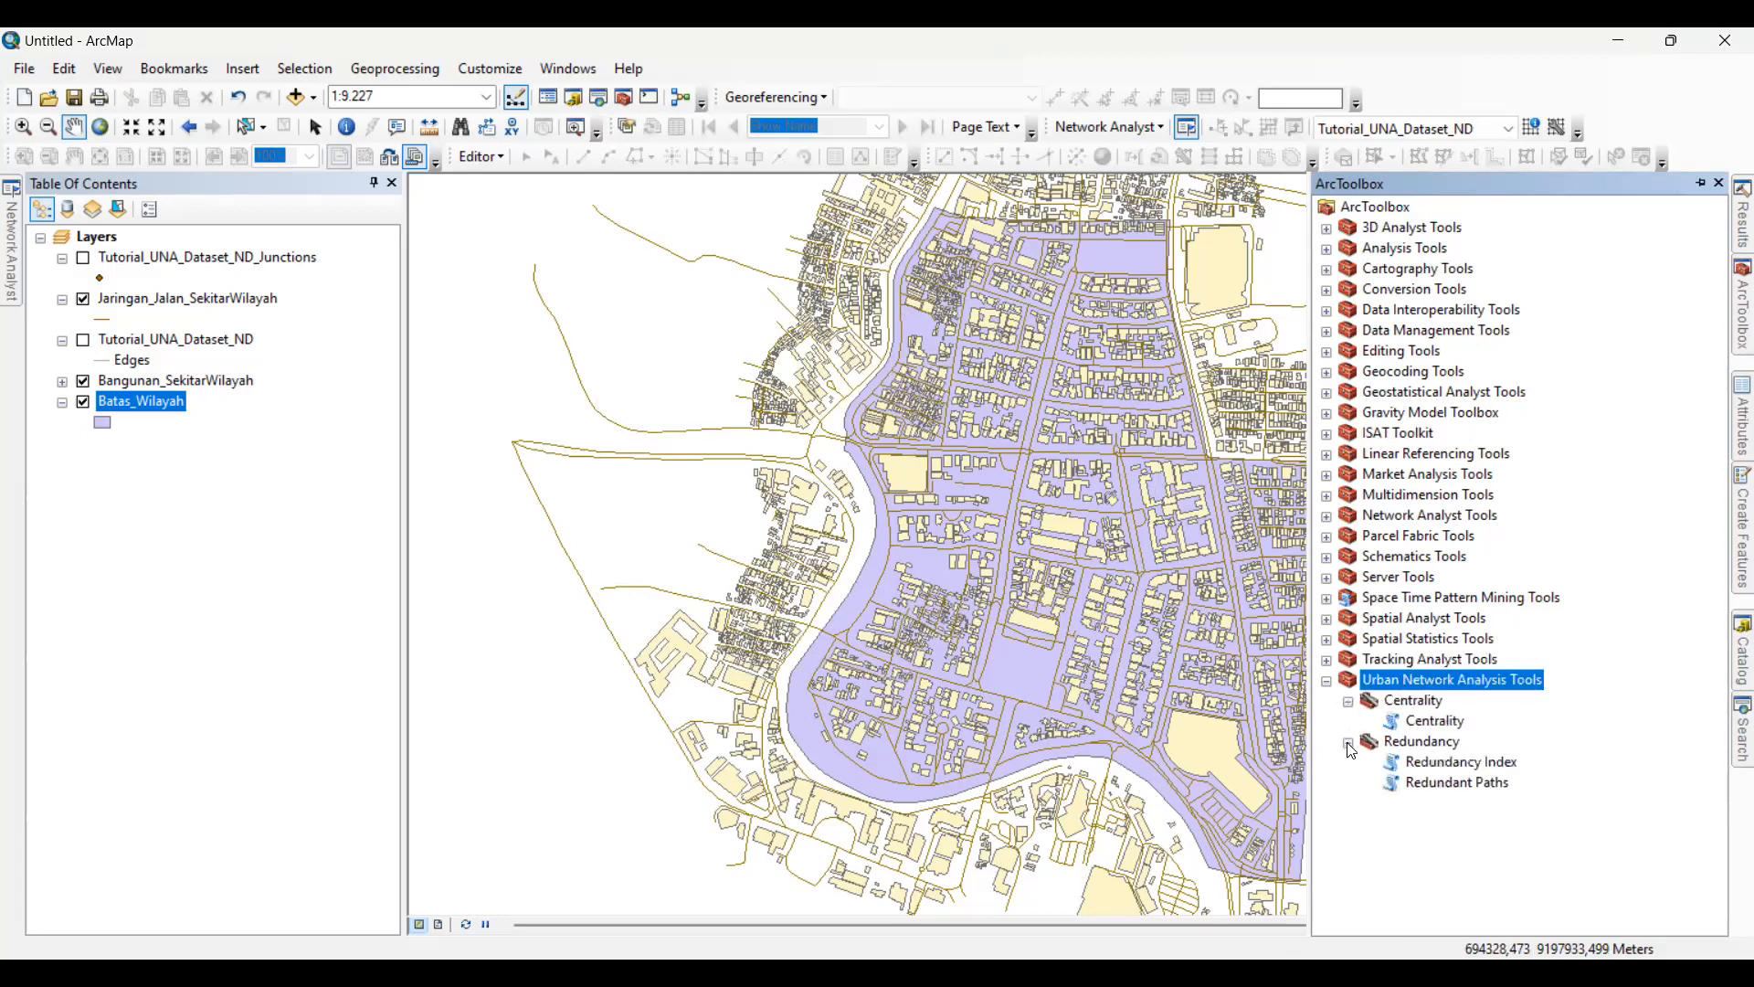
click(1410, 743)
click(1348, 743)
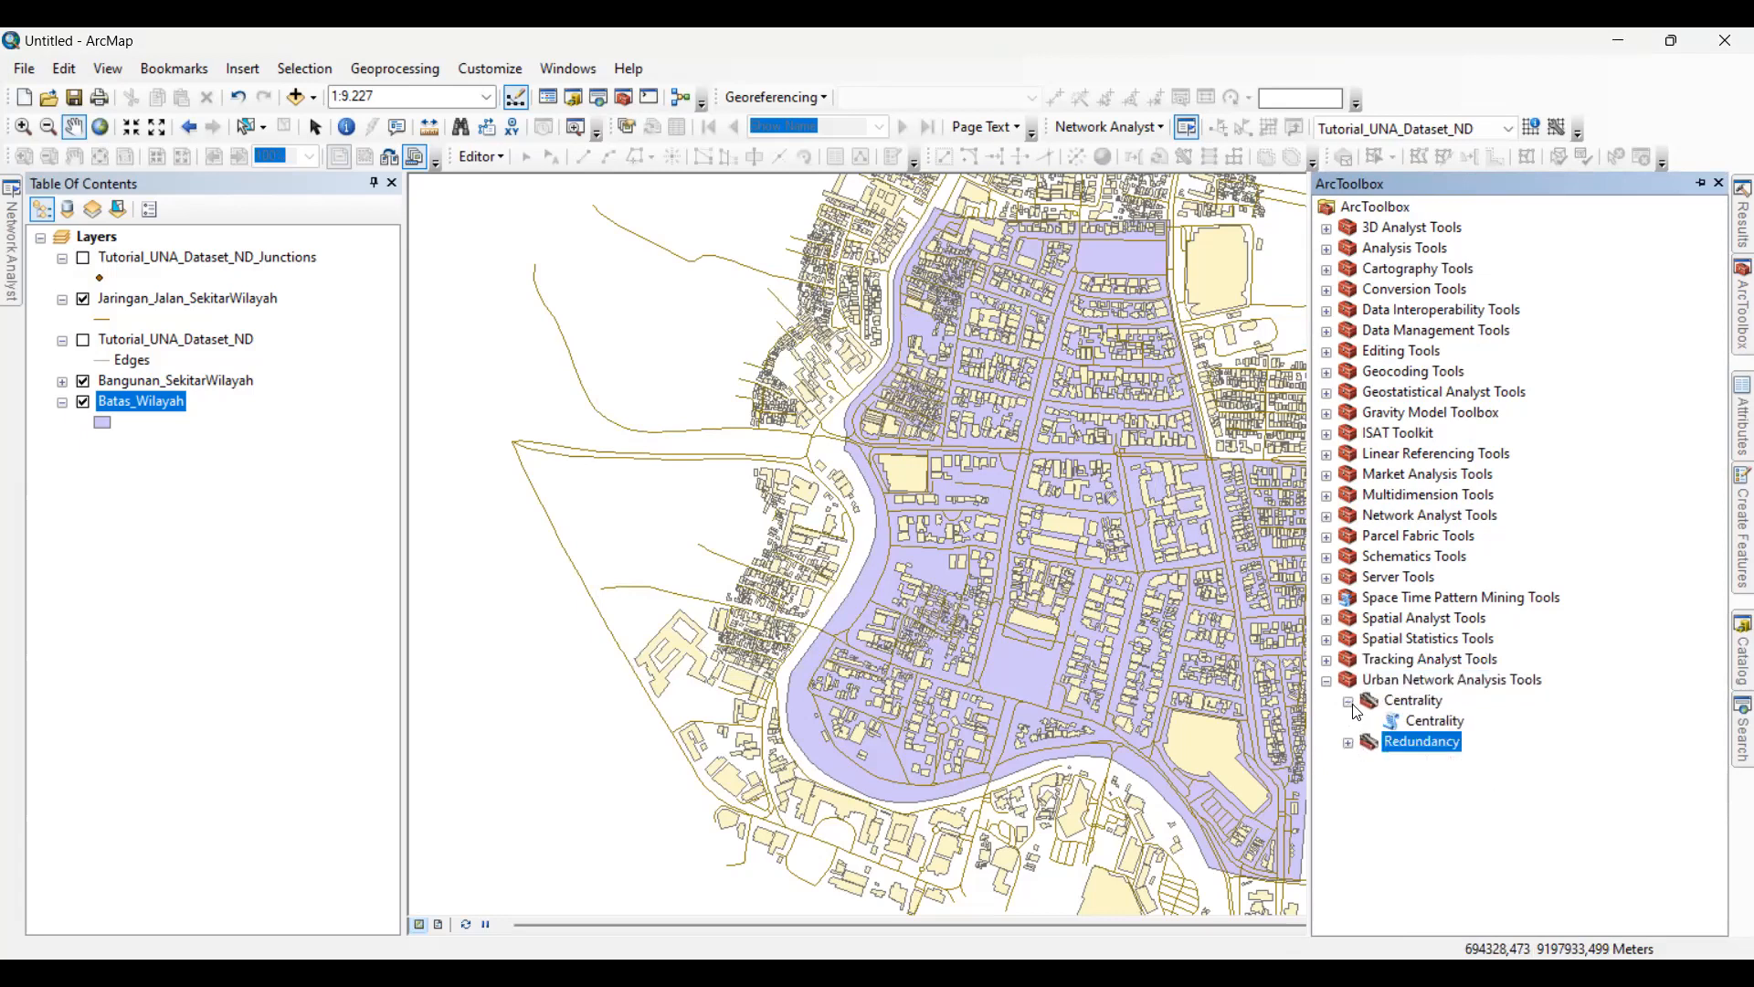
click(1348, 702)
click(1419, 703)
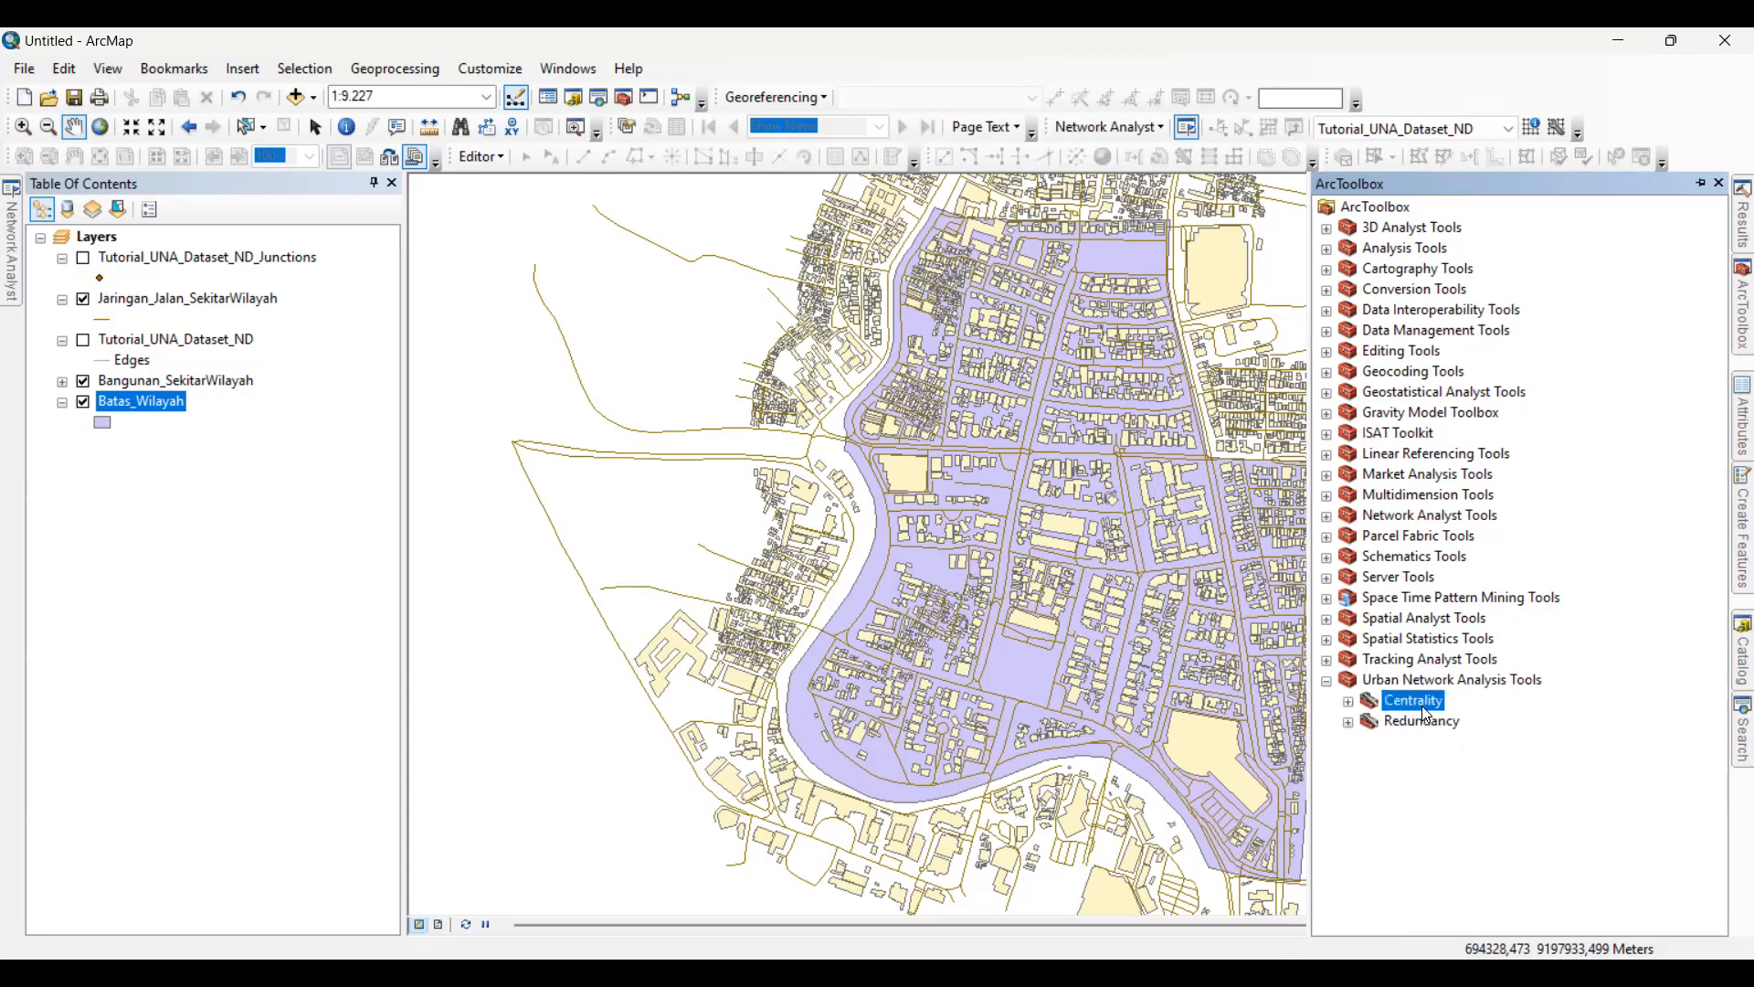
click(1428, 680)
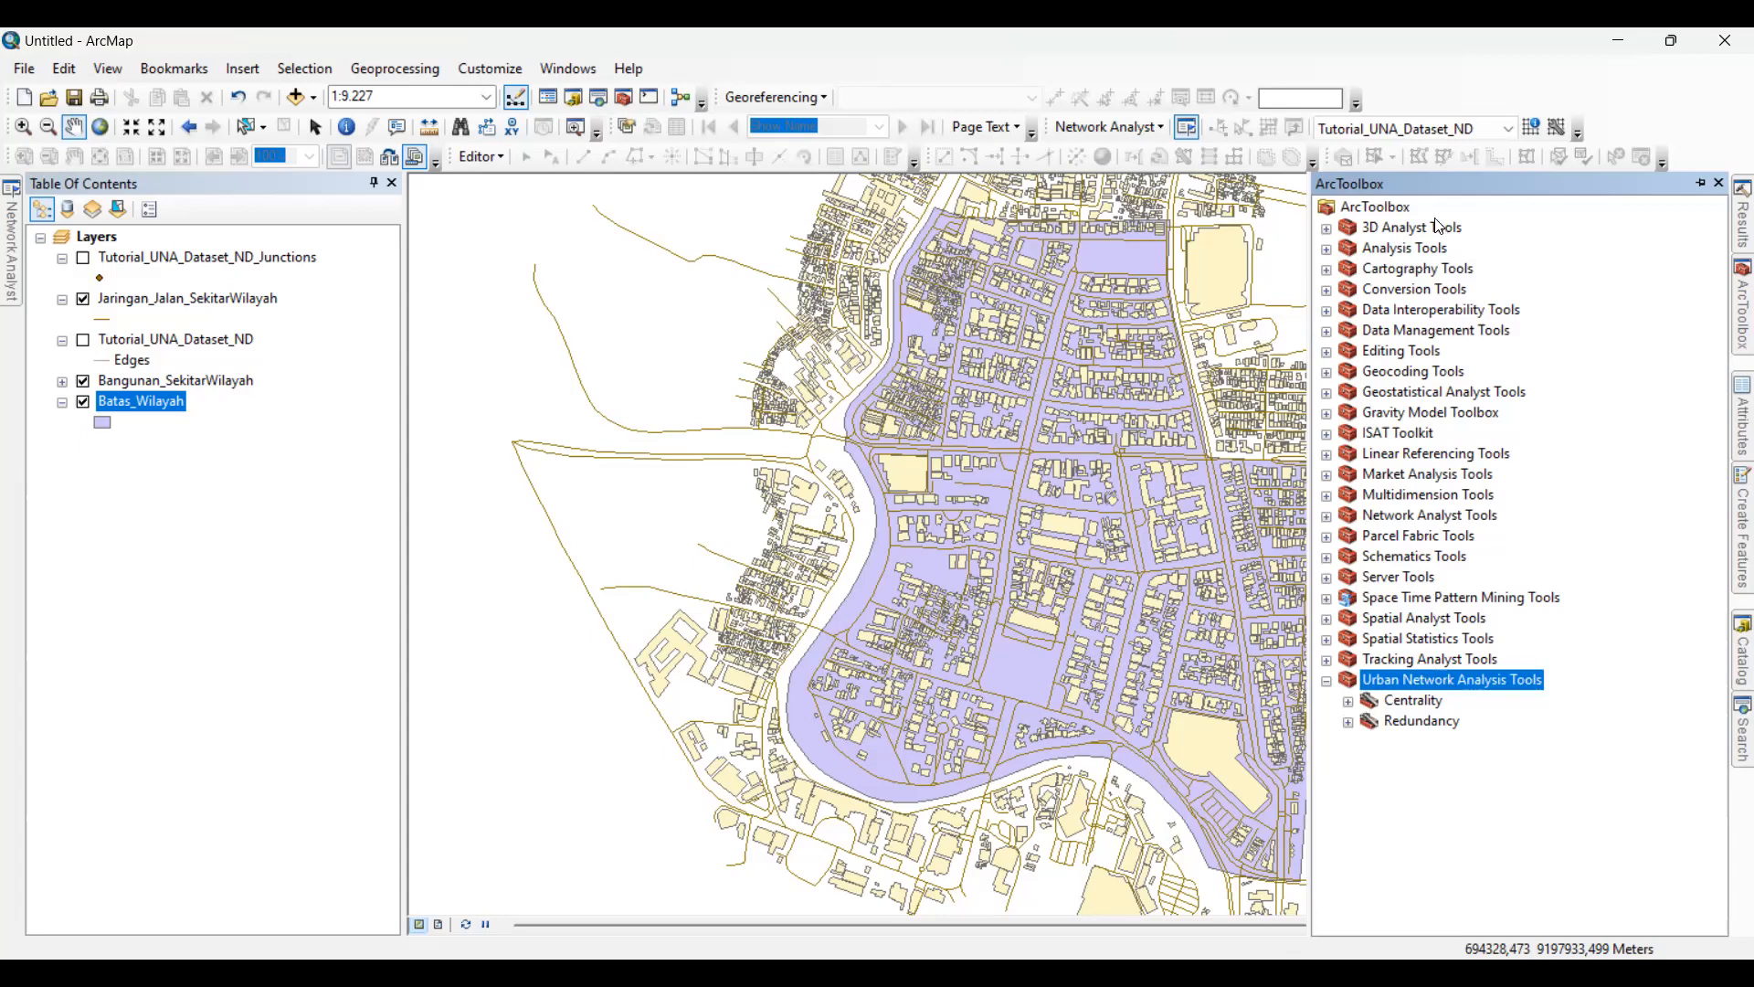
- Save the ArcToolbox settings as the default
key(Home)
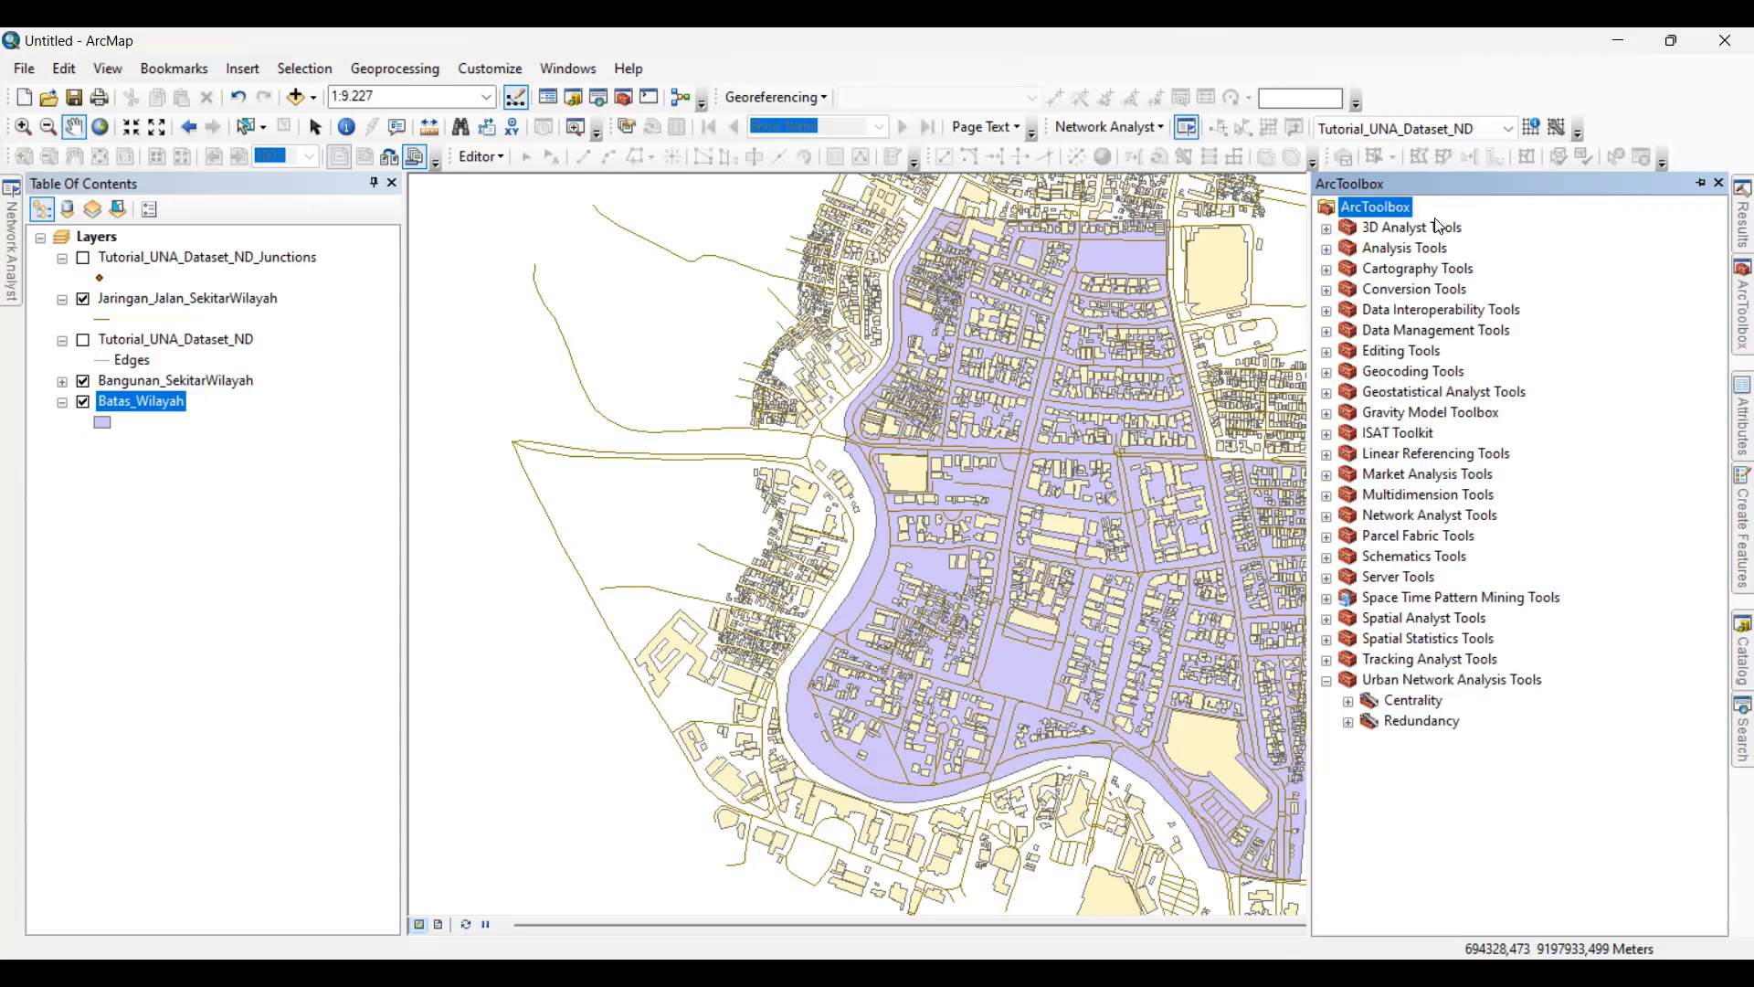
right_click(1386, 207)
mouse_move(1498, 305)
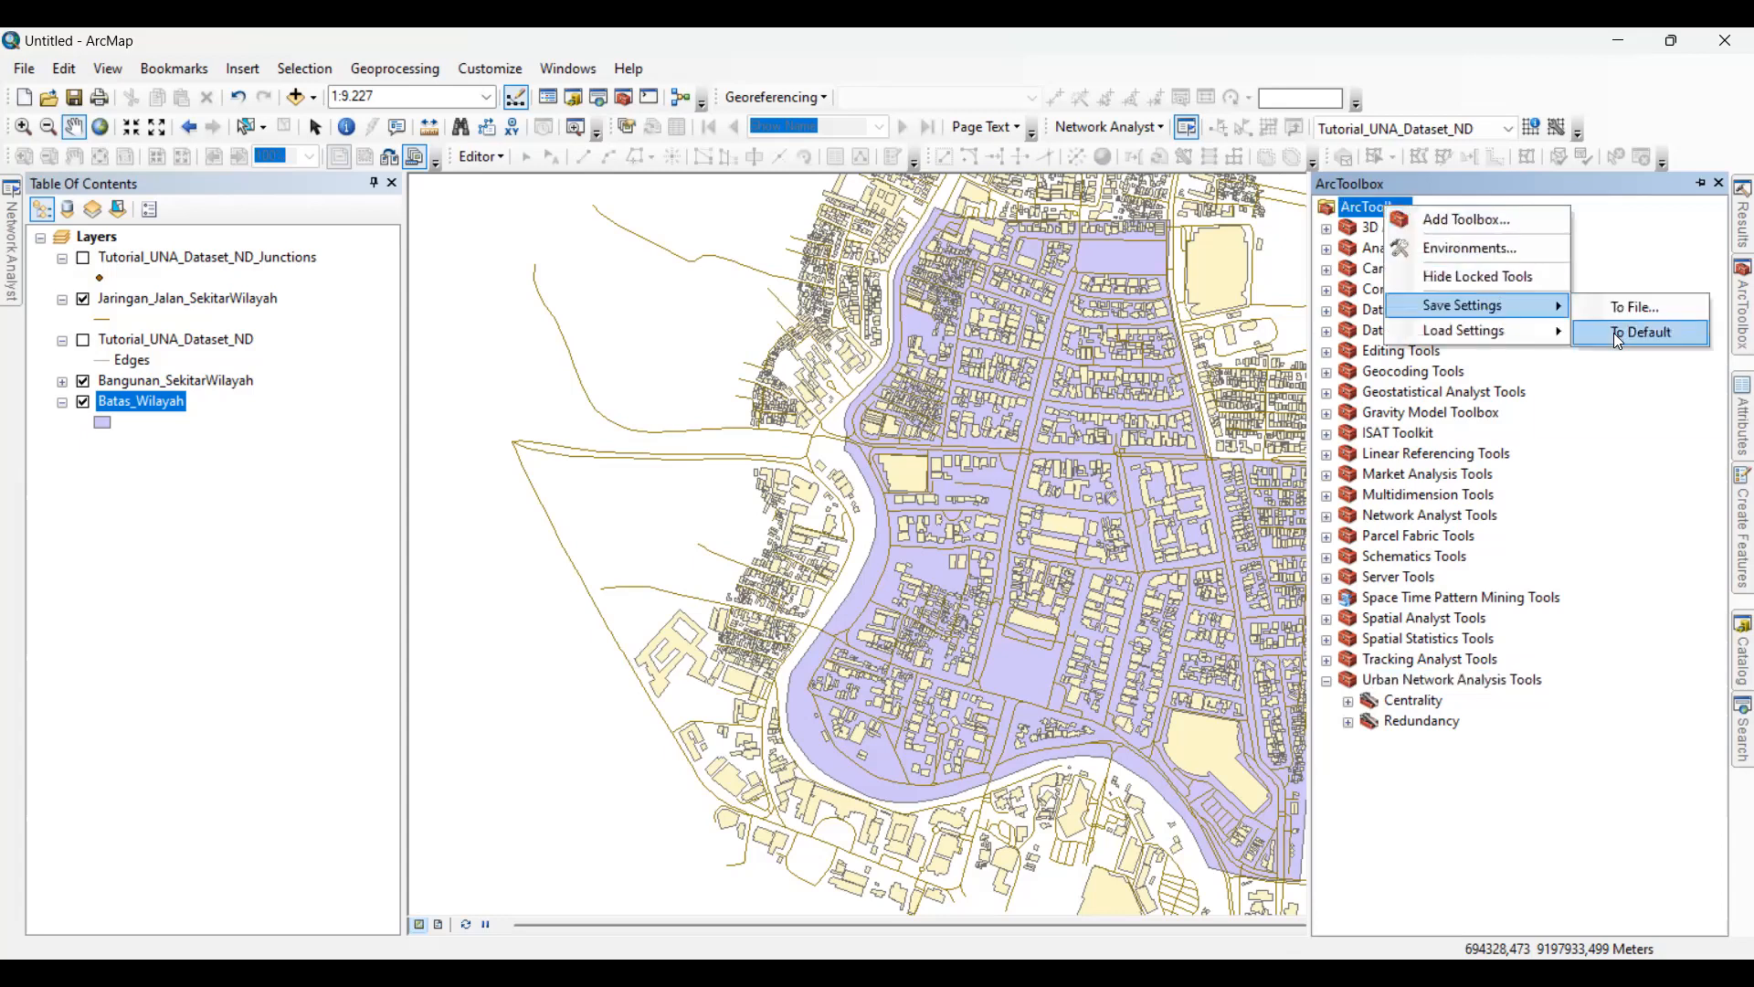
click(1618, 334)
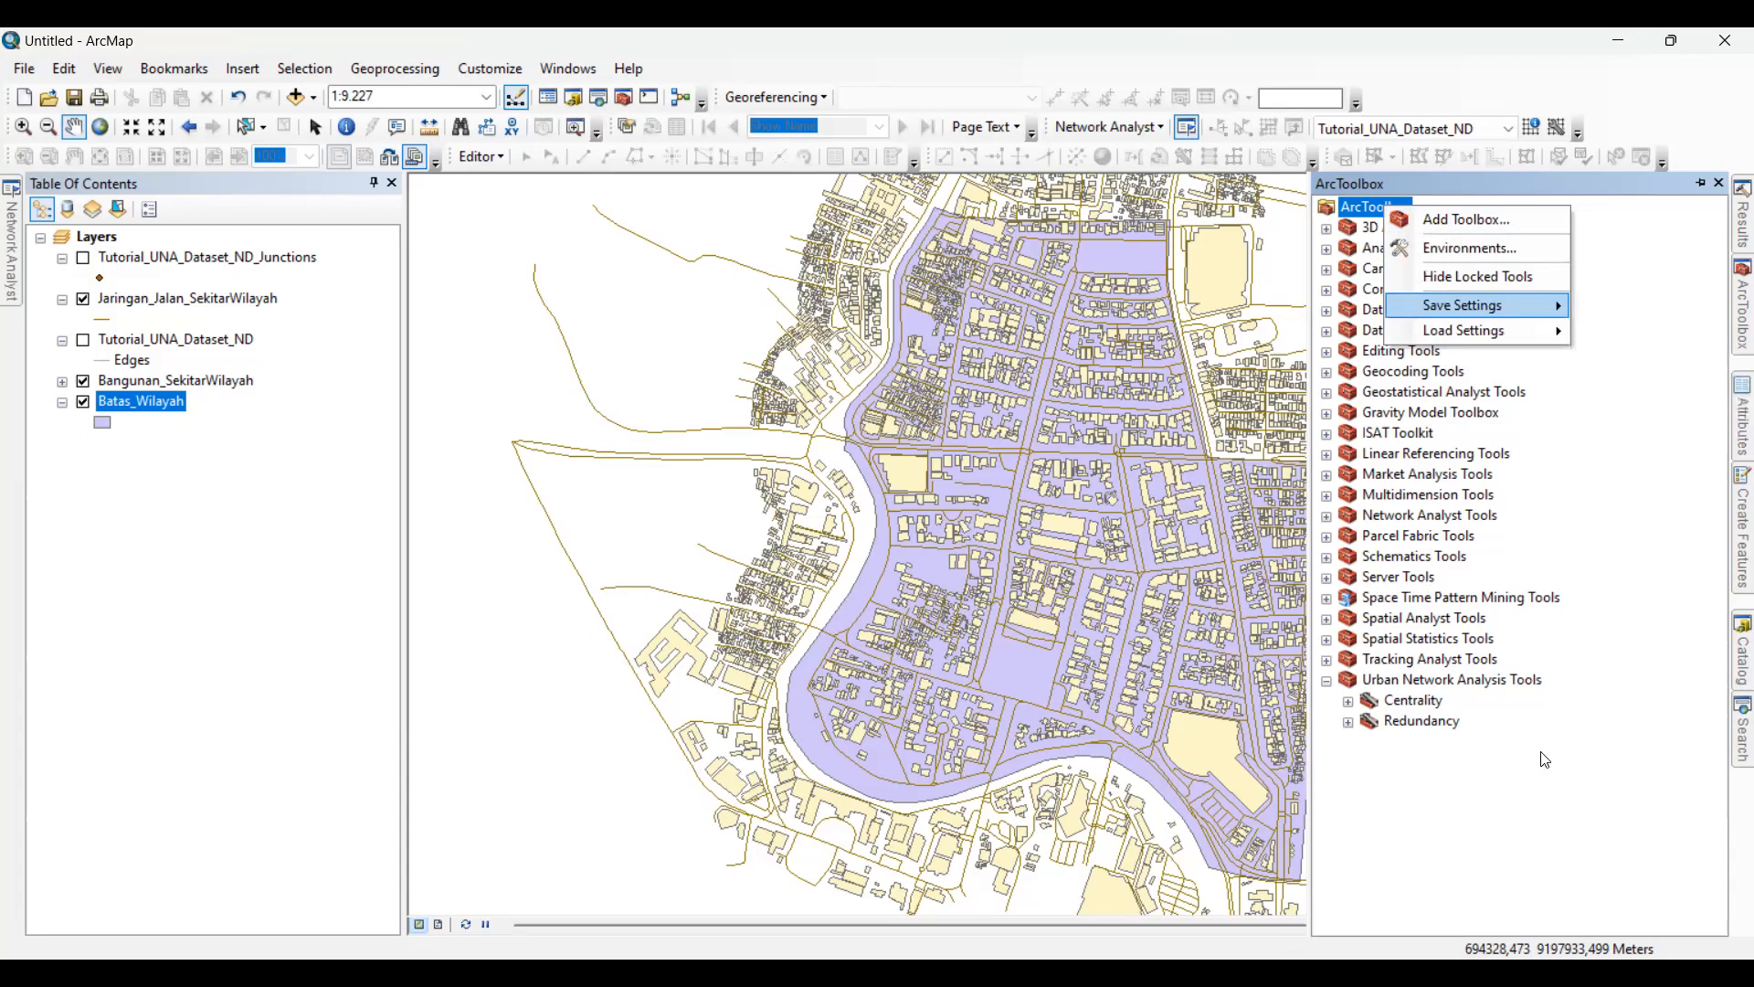
click(1449, 687)
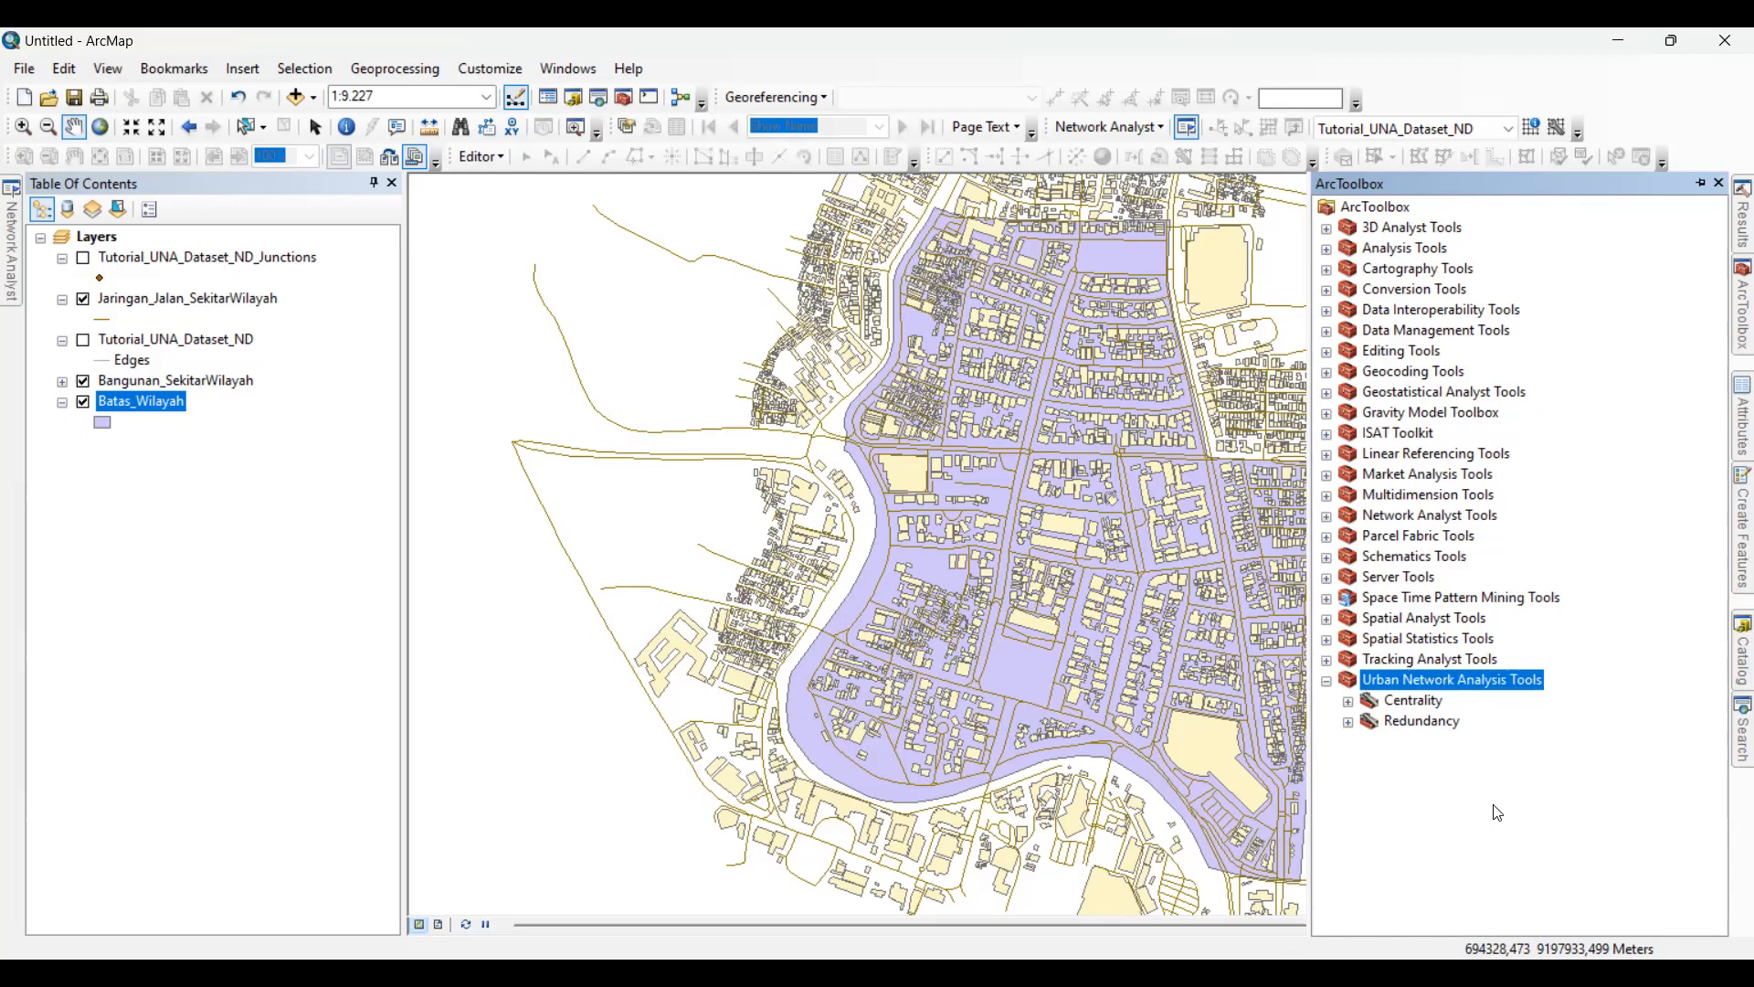
key(Home)
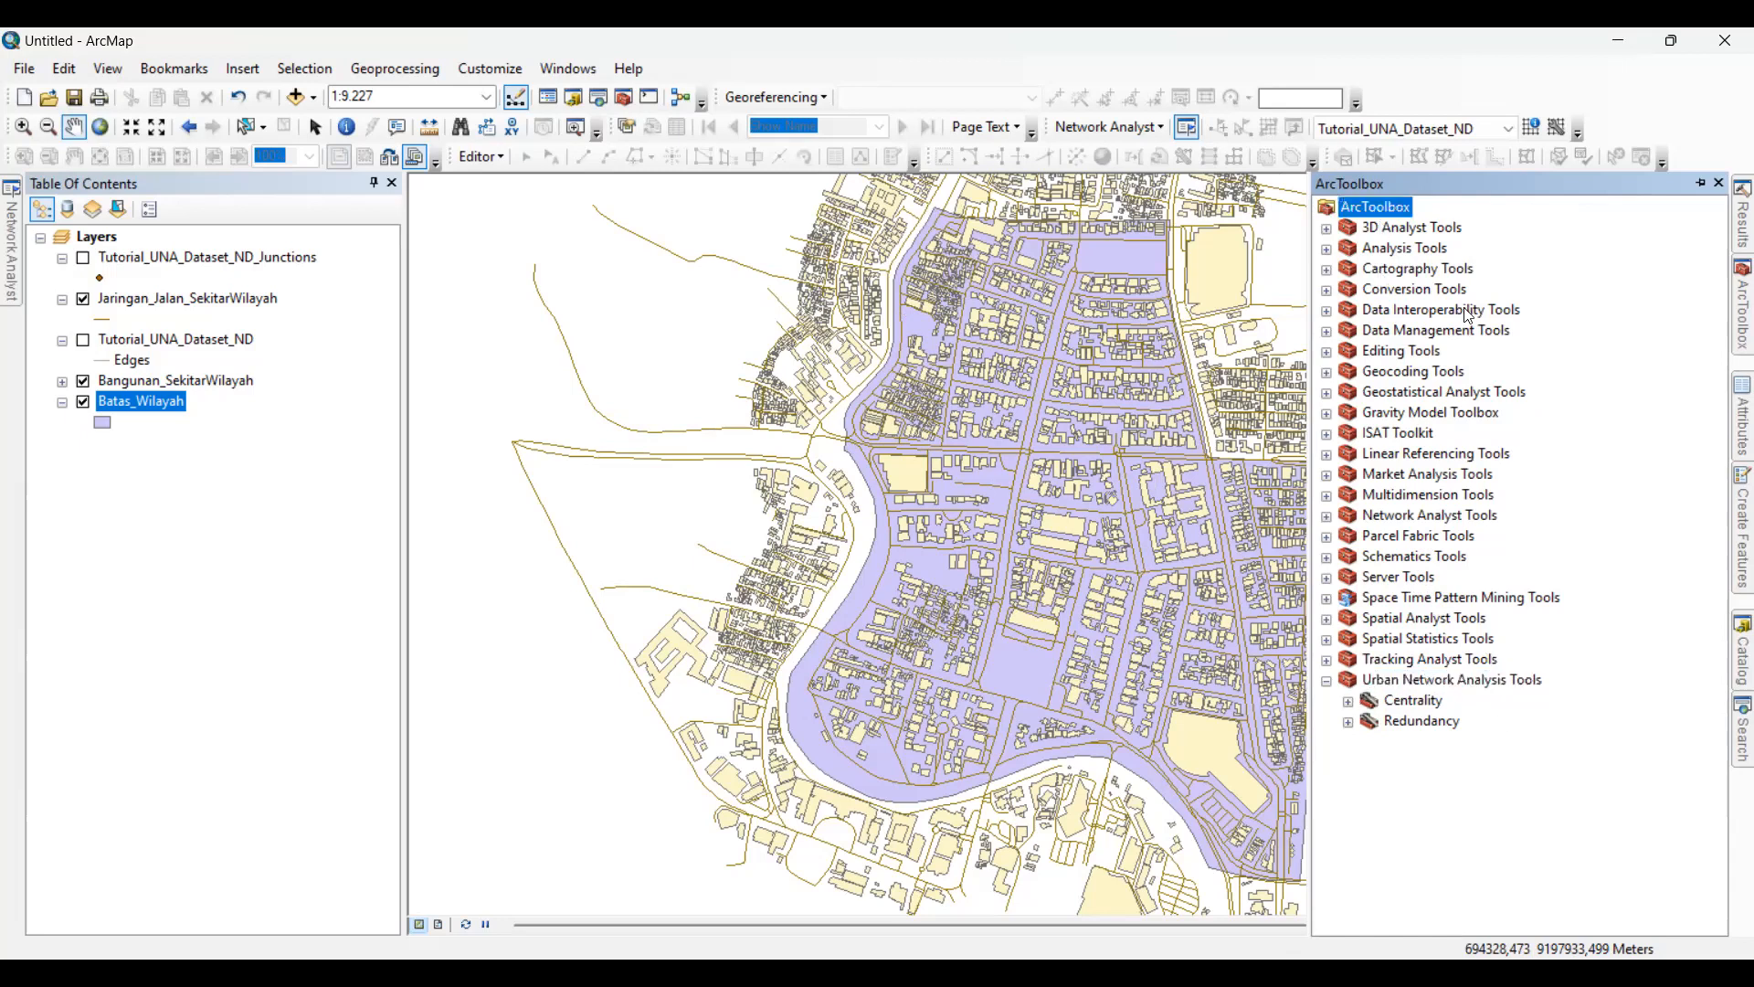
right_click(1383, 206)
mouse_move(1467, 309)
click(1674, 334)
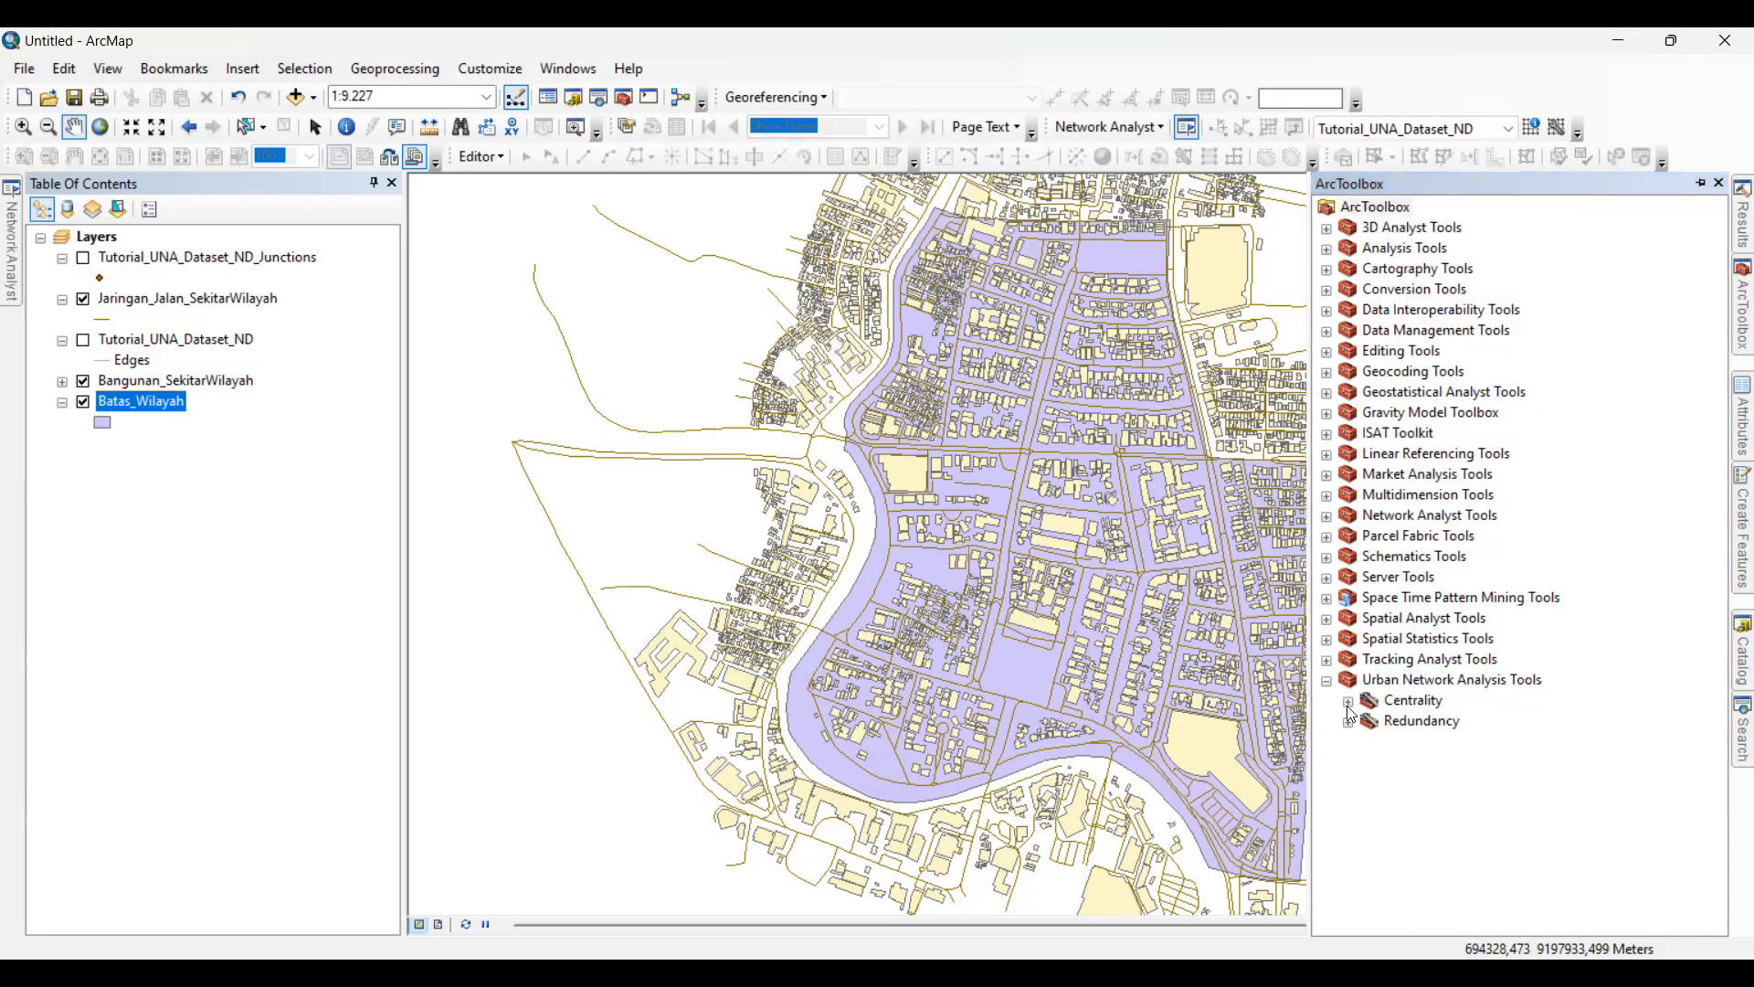
- Check the contents of the Centrality toolset under Urban Network Analysis Tools once more
click(1401, 681)
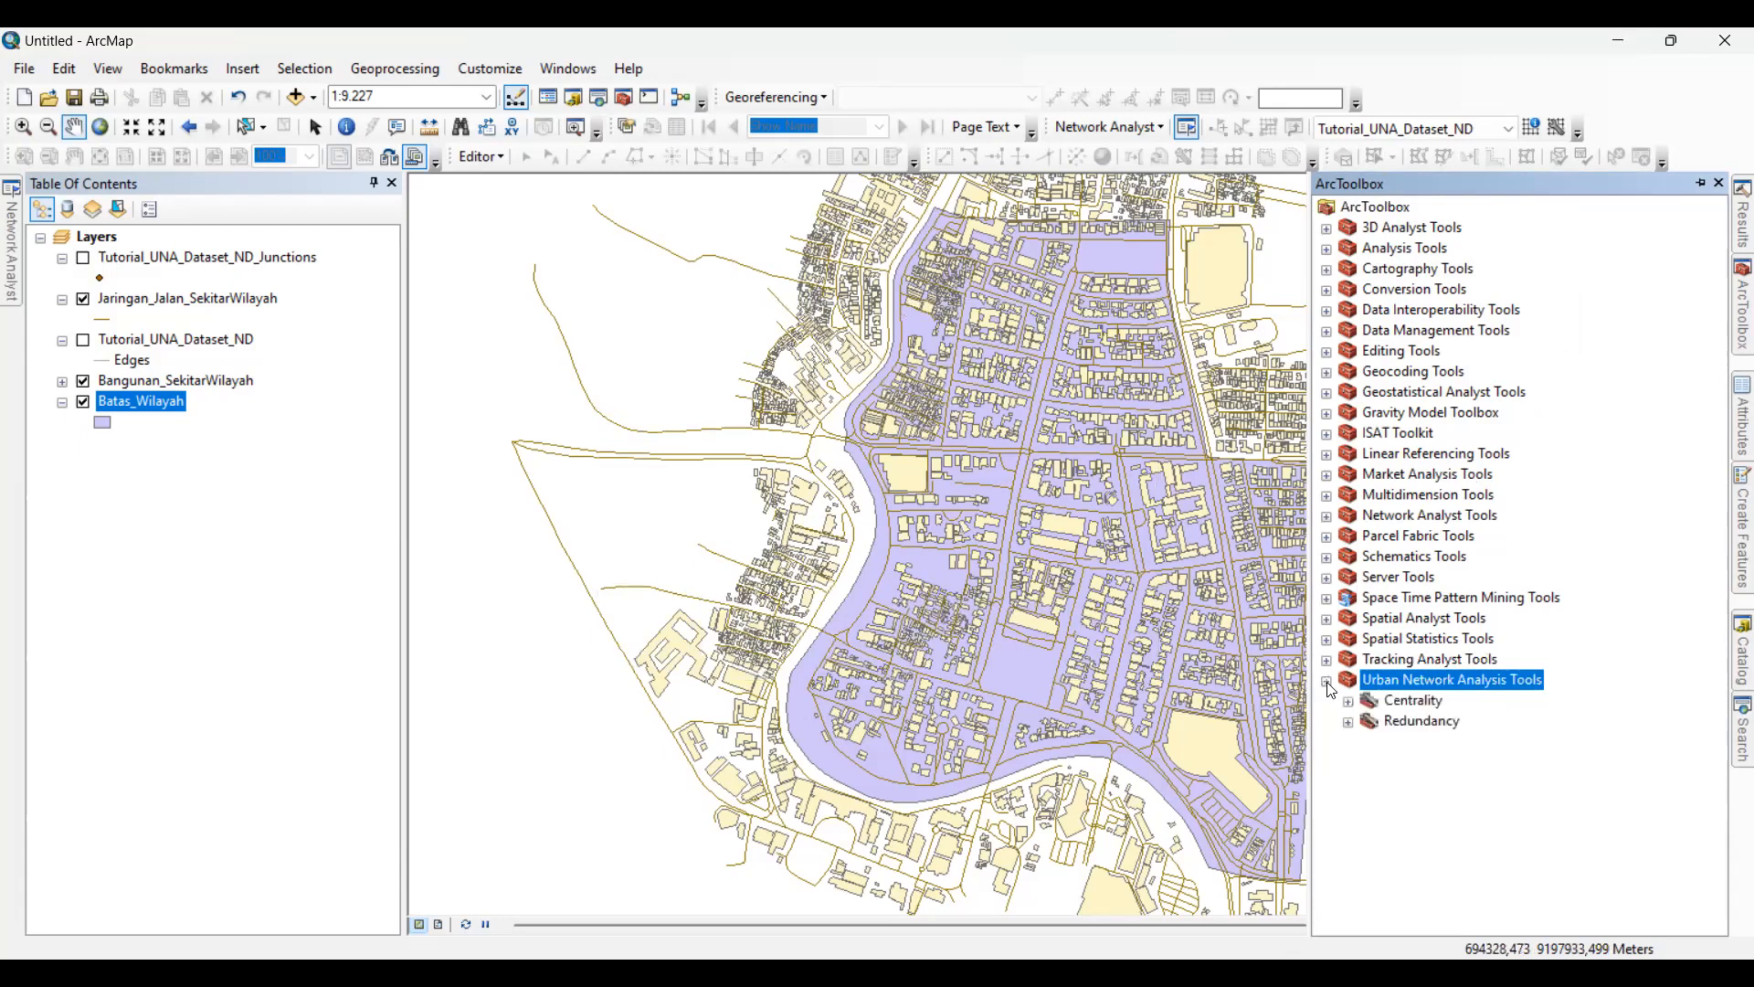
click(1349, 702)
click(1349, 701)
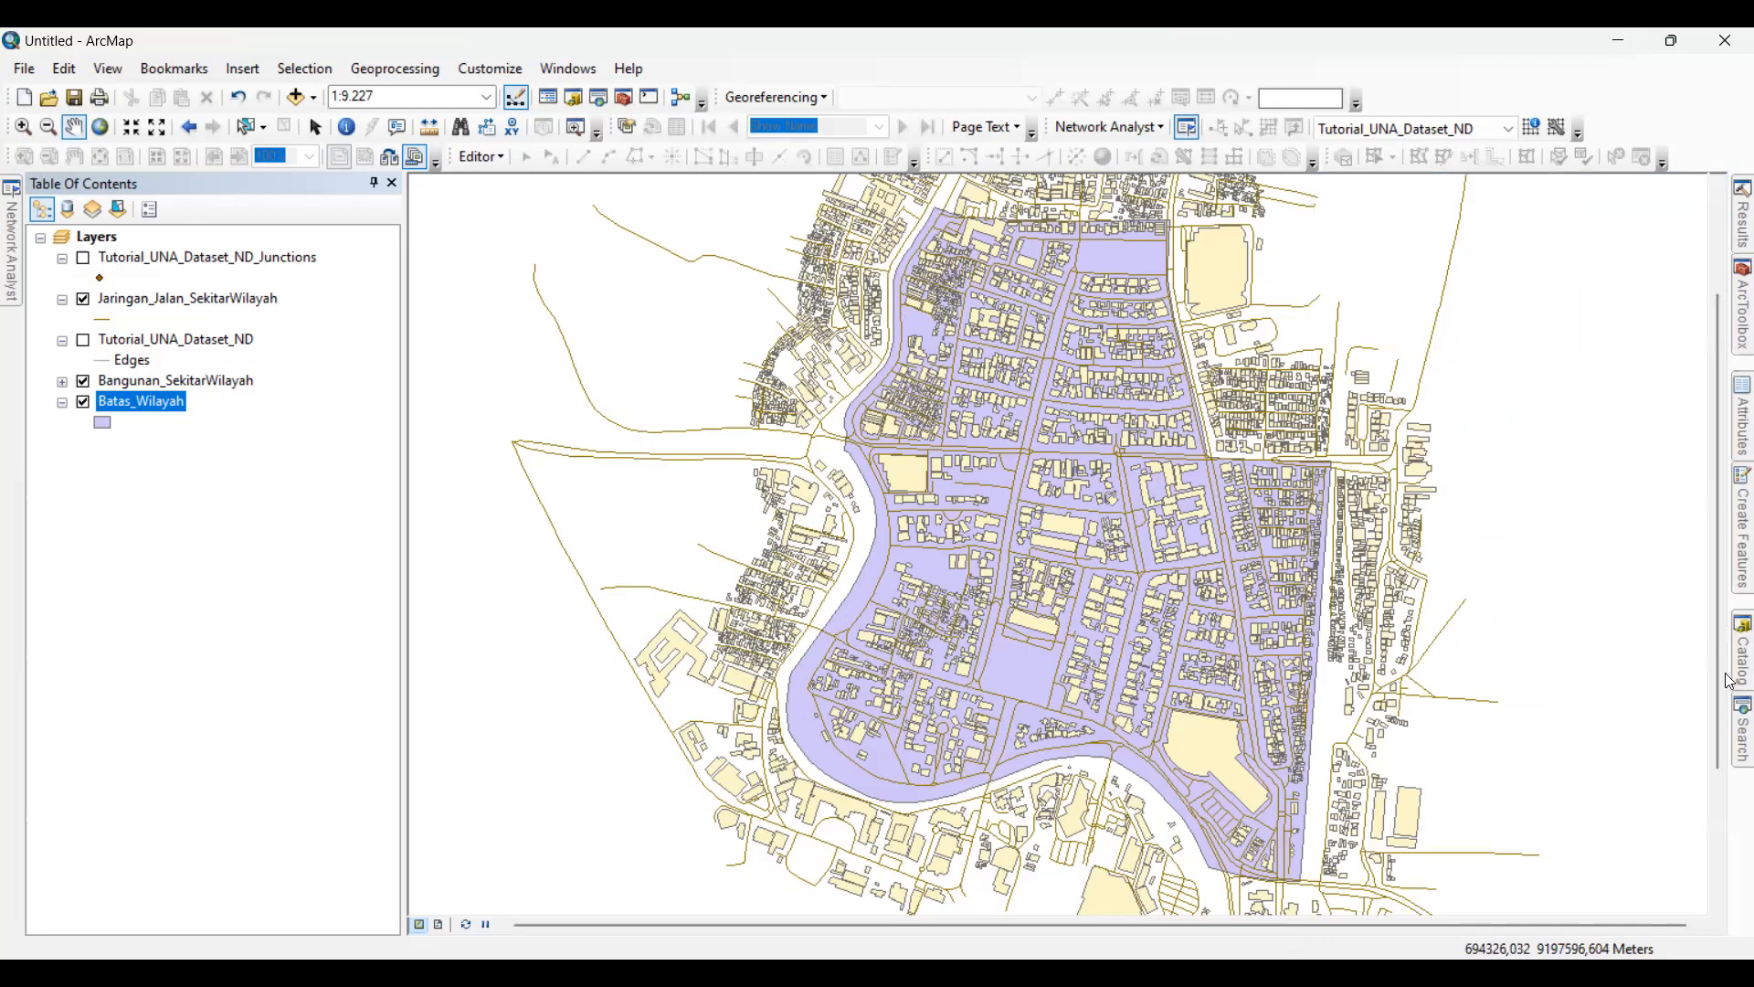
- Collapse Tutorial Urban Network Analysis.gdb in the Catalog and hide the Bangunan_SekitarWilayah and Jaringan_Jalan_SekitarWilayah layers, leaving Batas_Wilayah on
mouse_move(1731, 674)
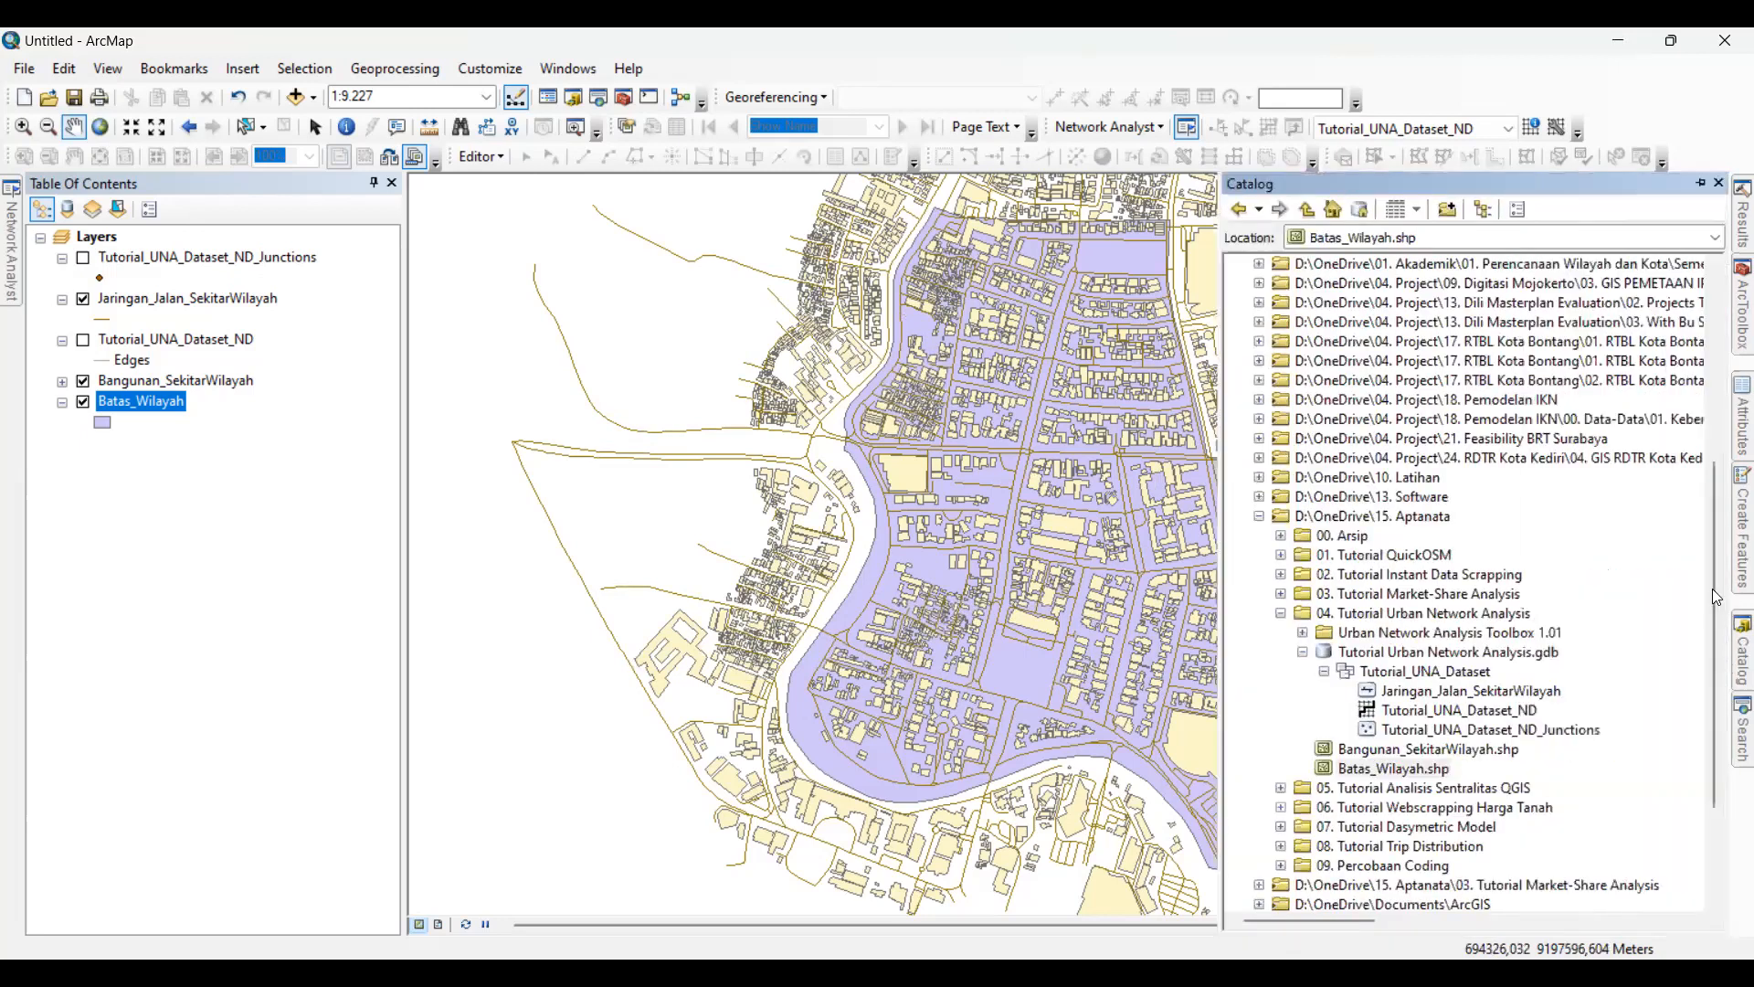
click(1303, 652)
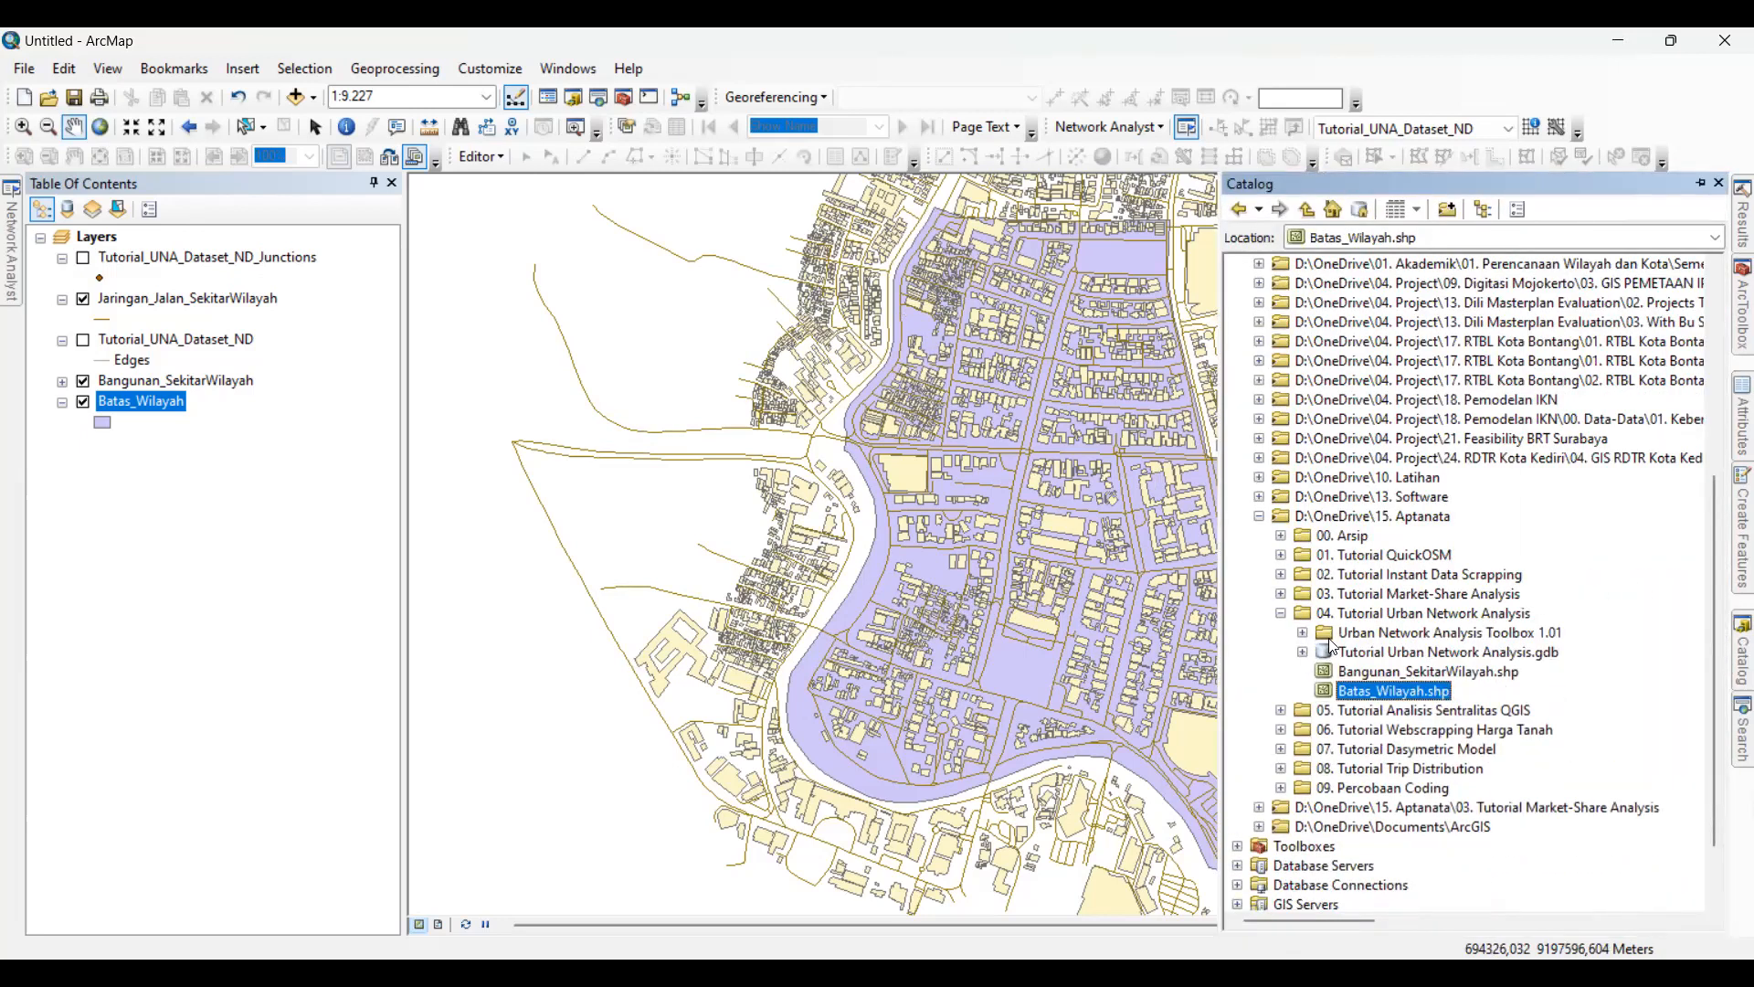
click(83, 380)
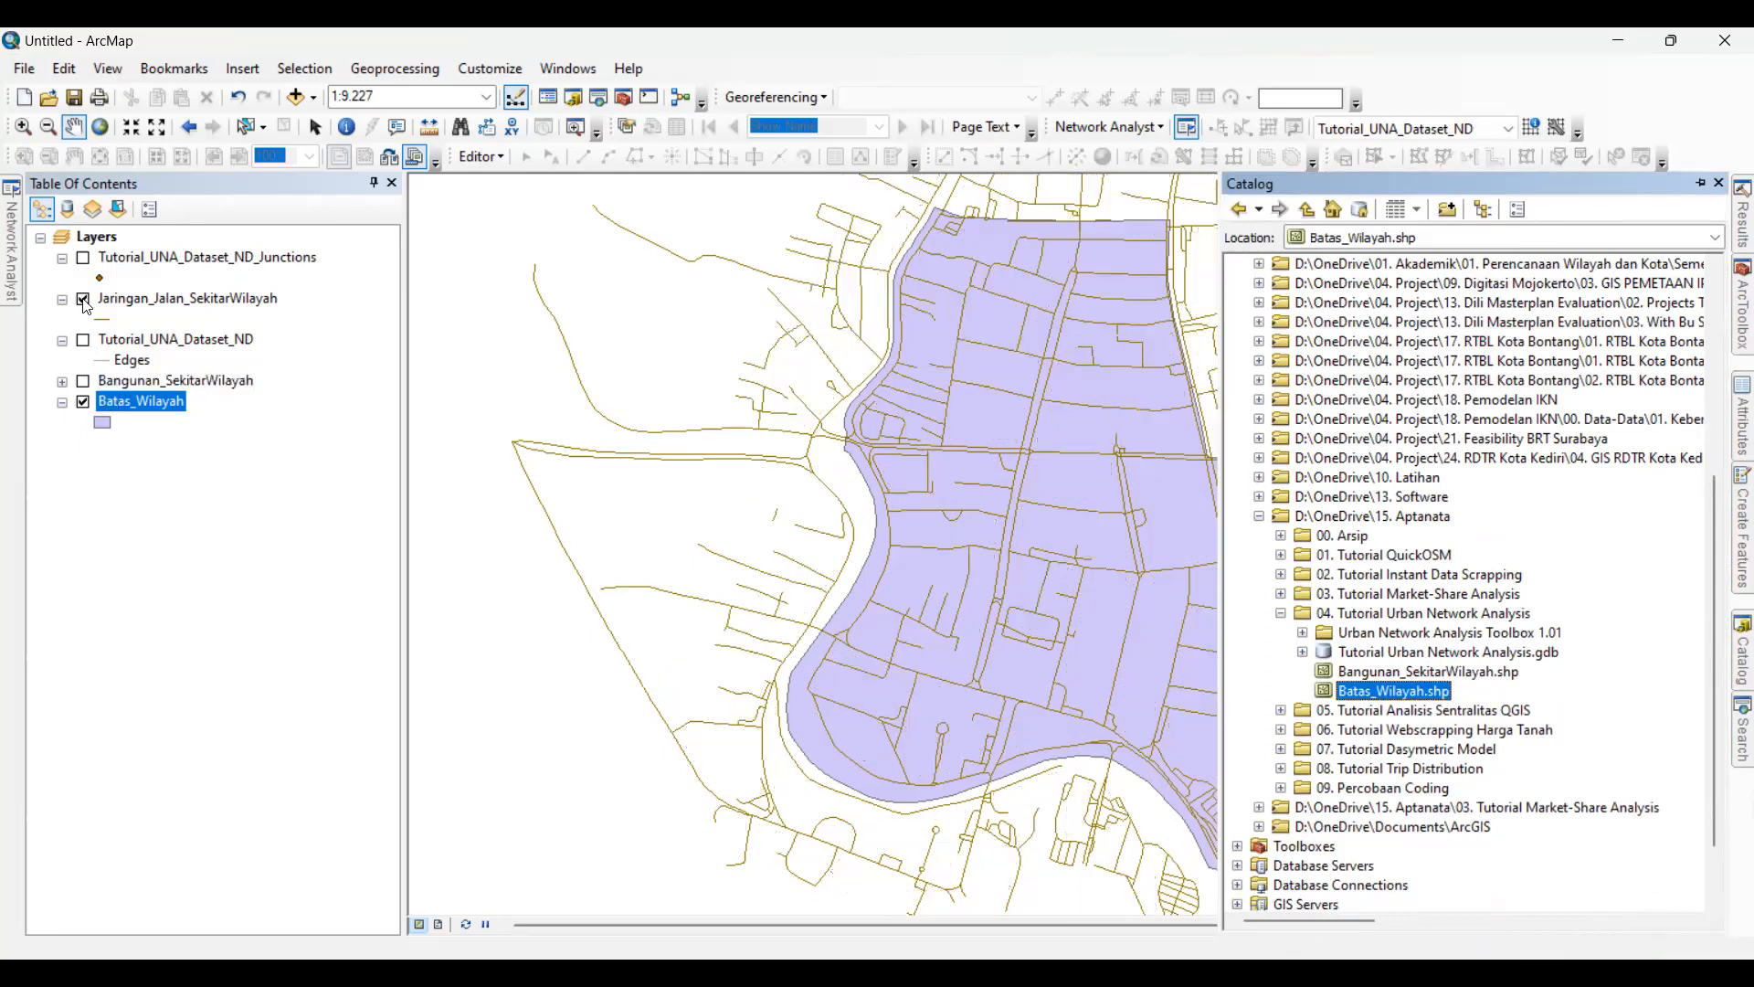
click(84, 299)
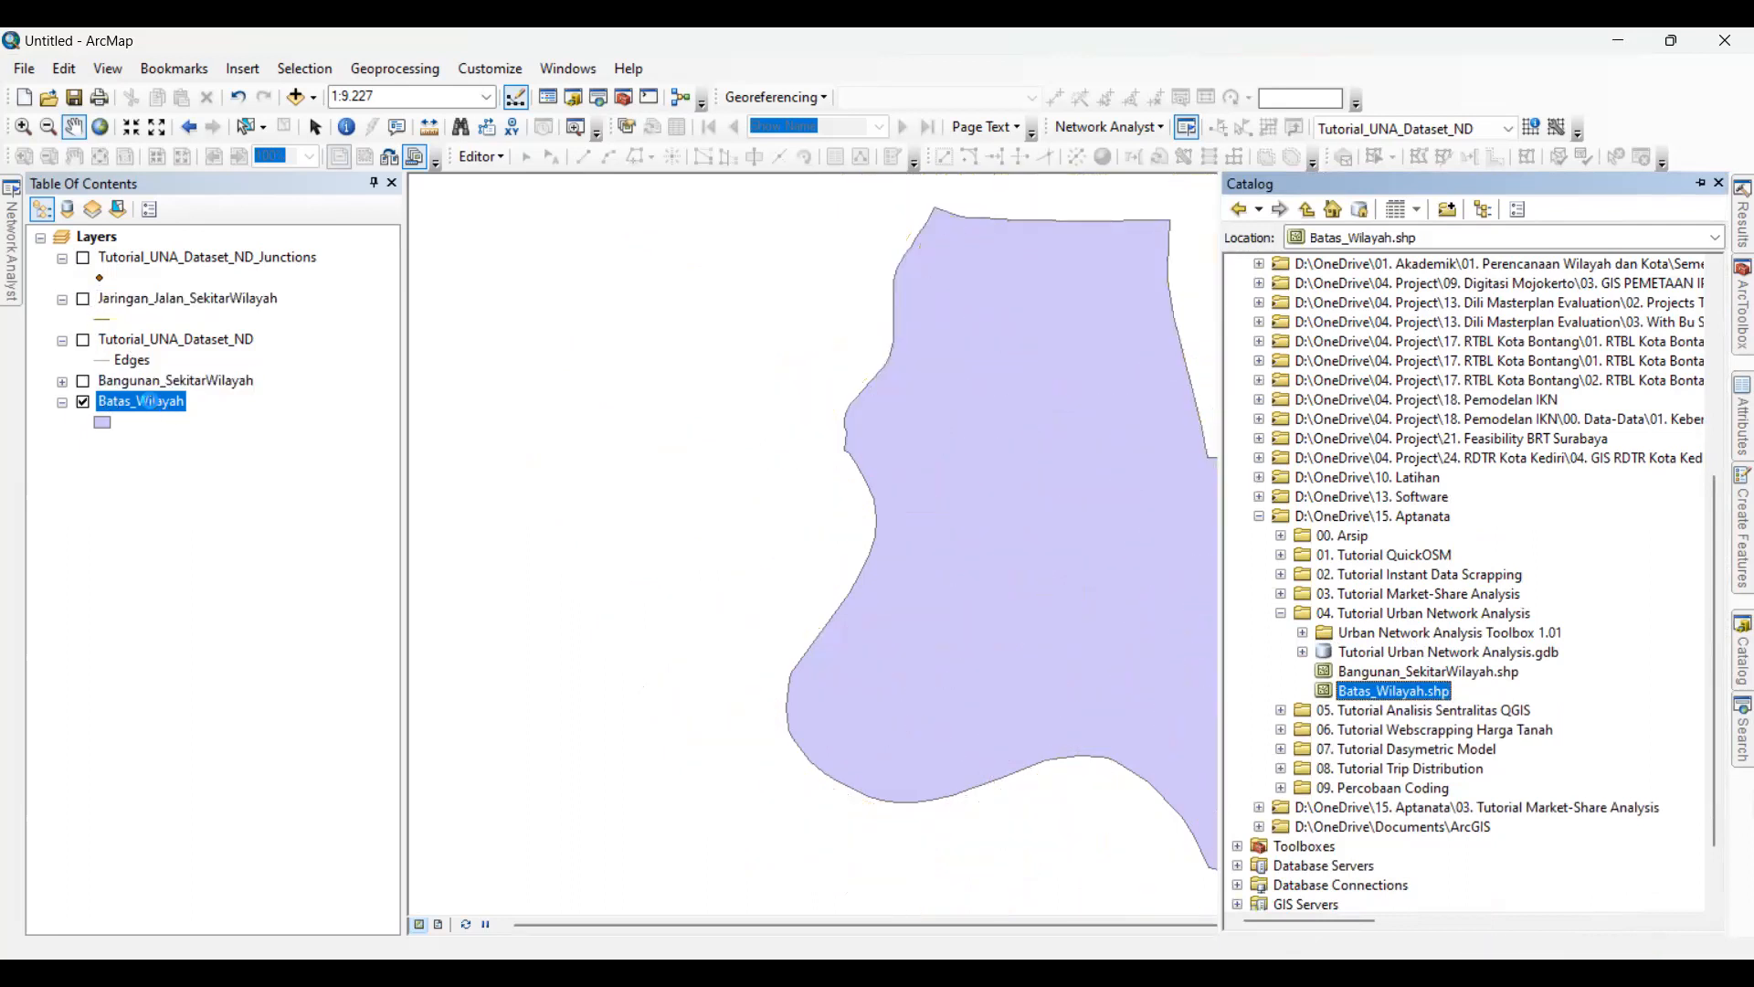
right_click(152, 400)
click(210, 517)
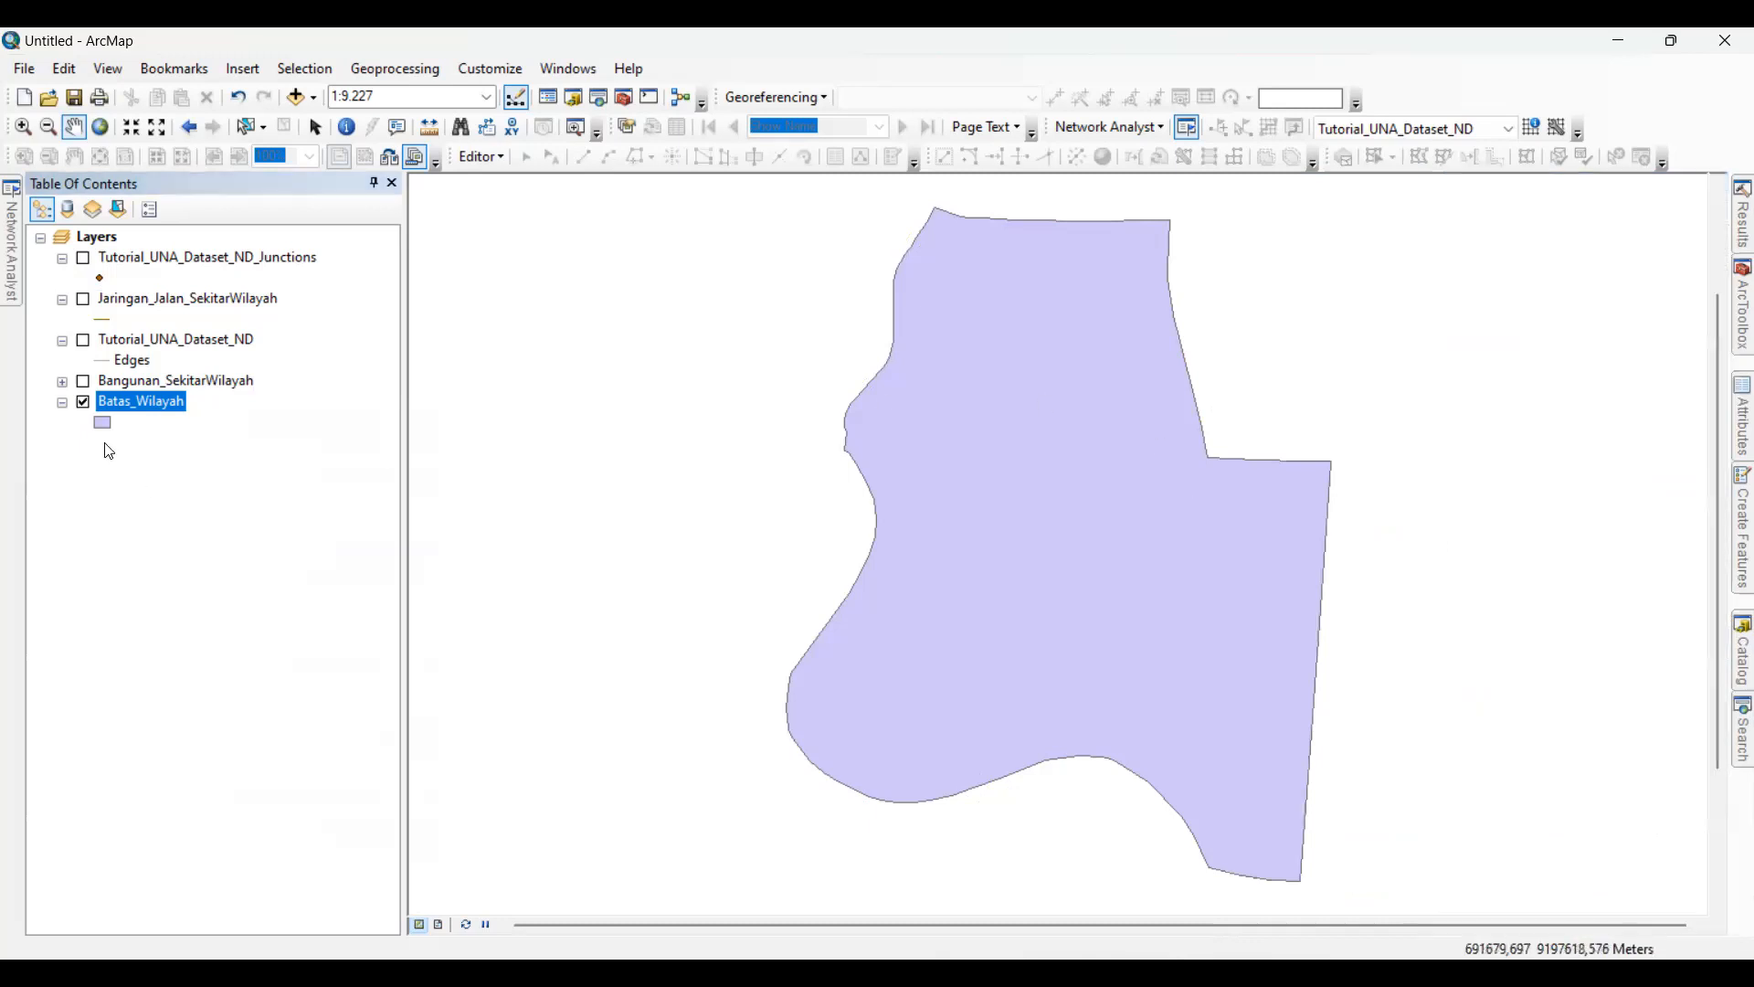
- Find Bangunan_SekitarWilayah.shp in the Catalog and turn the Bangunan_SekitarWilayah building layer on in the map
mouse_move(1729, 659)
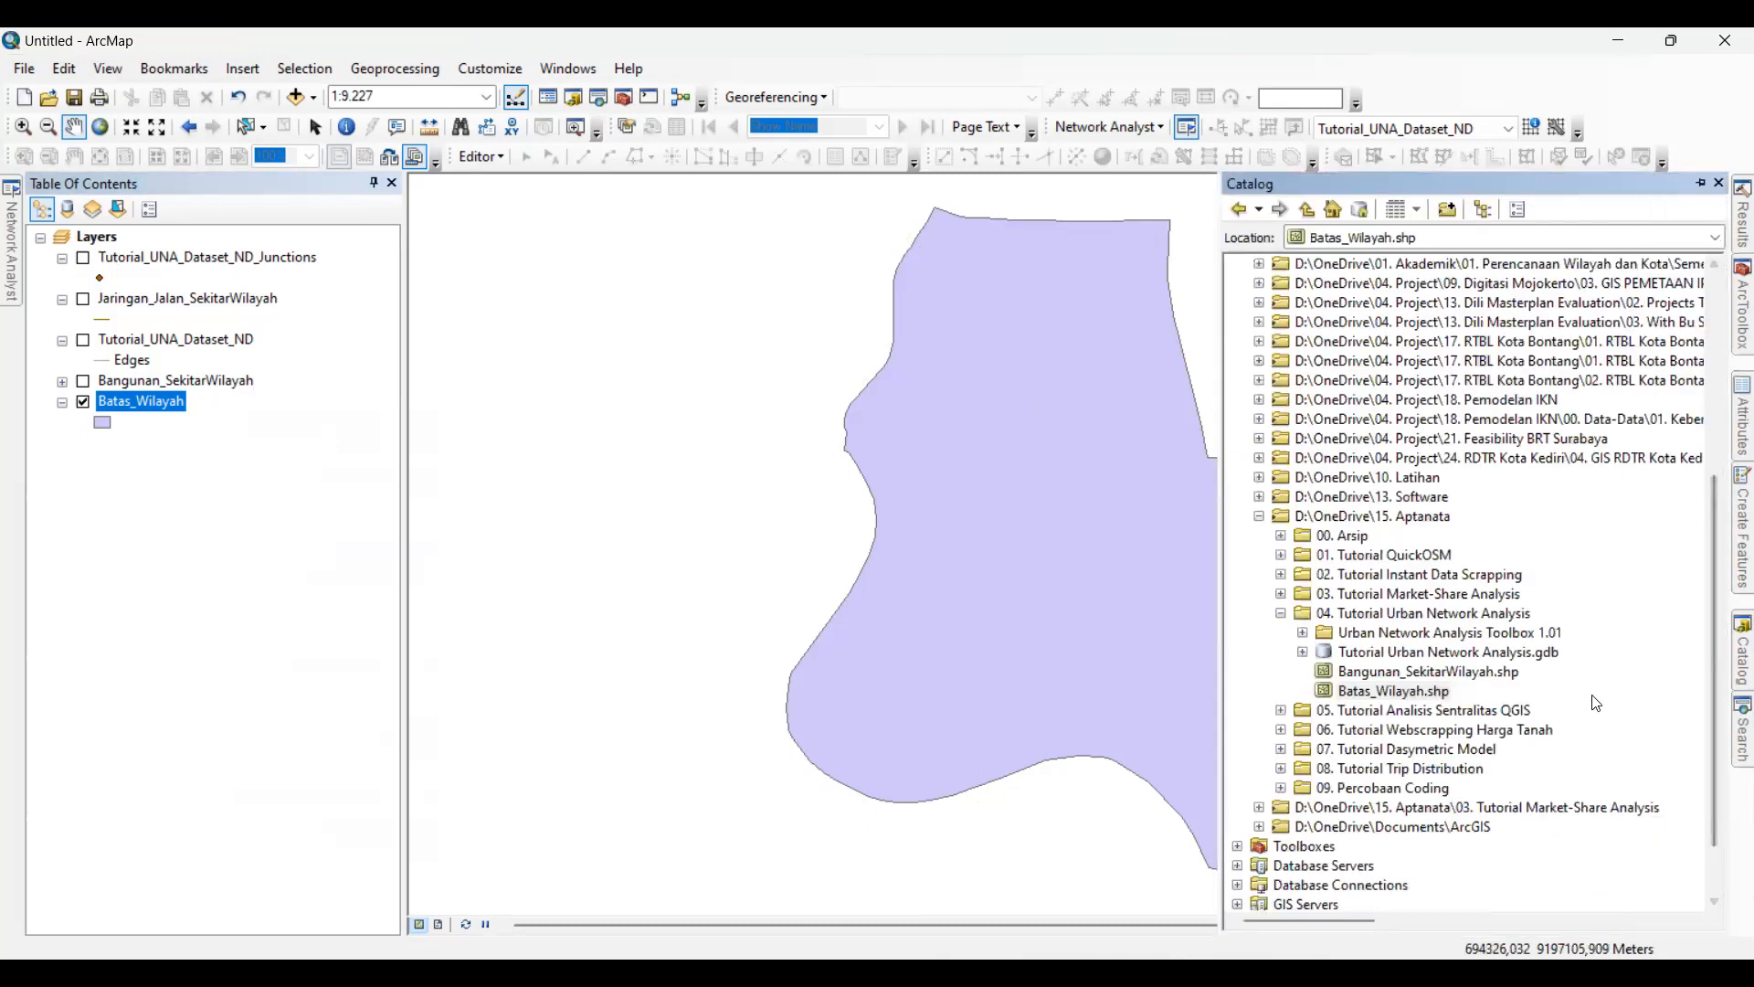
click(1395, 675)
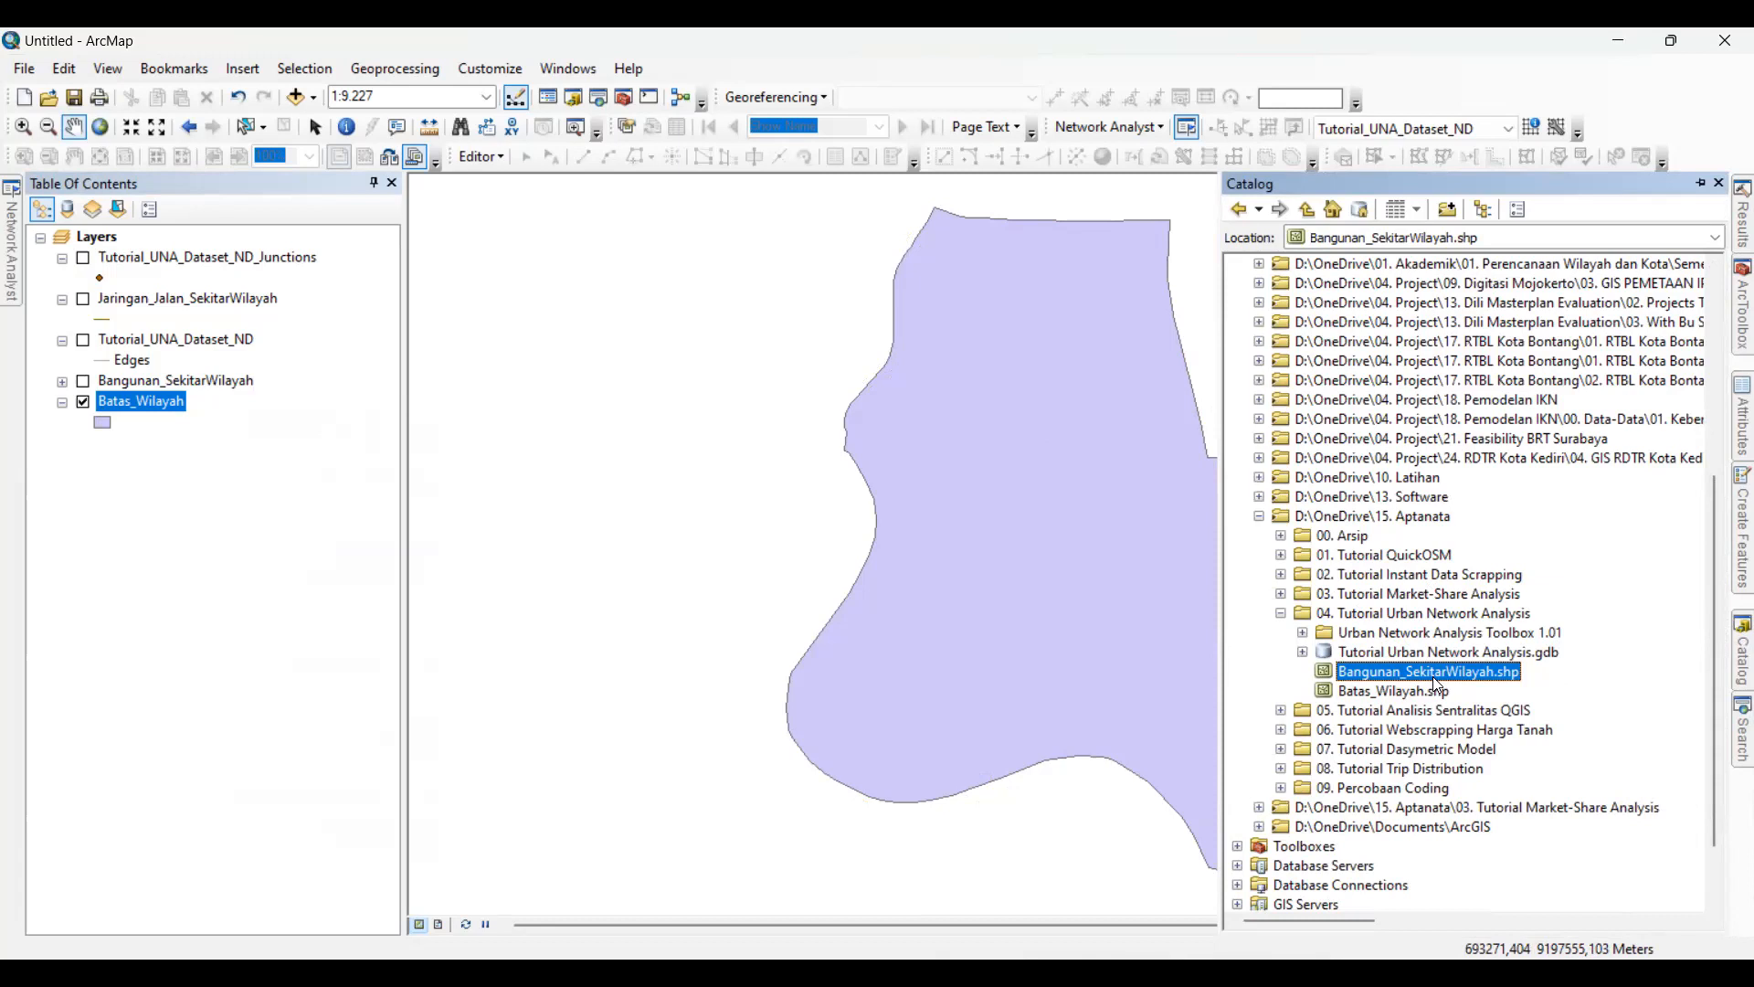
click(142, 380)
click(83, 381)
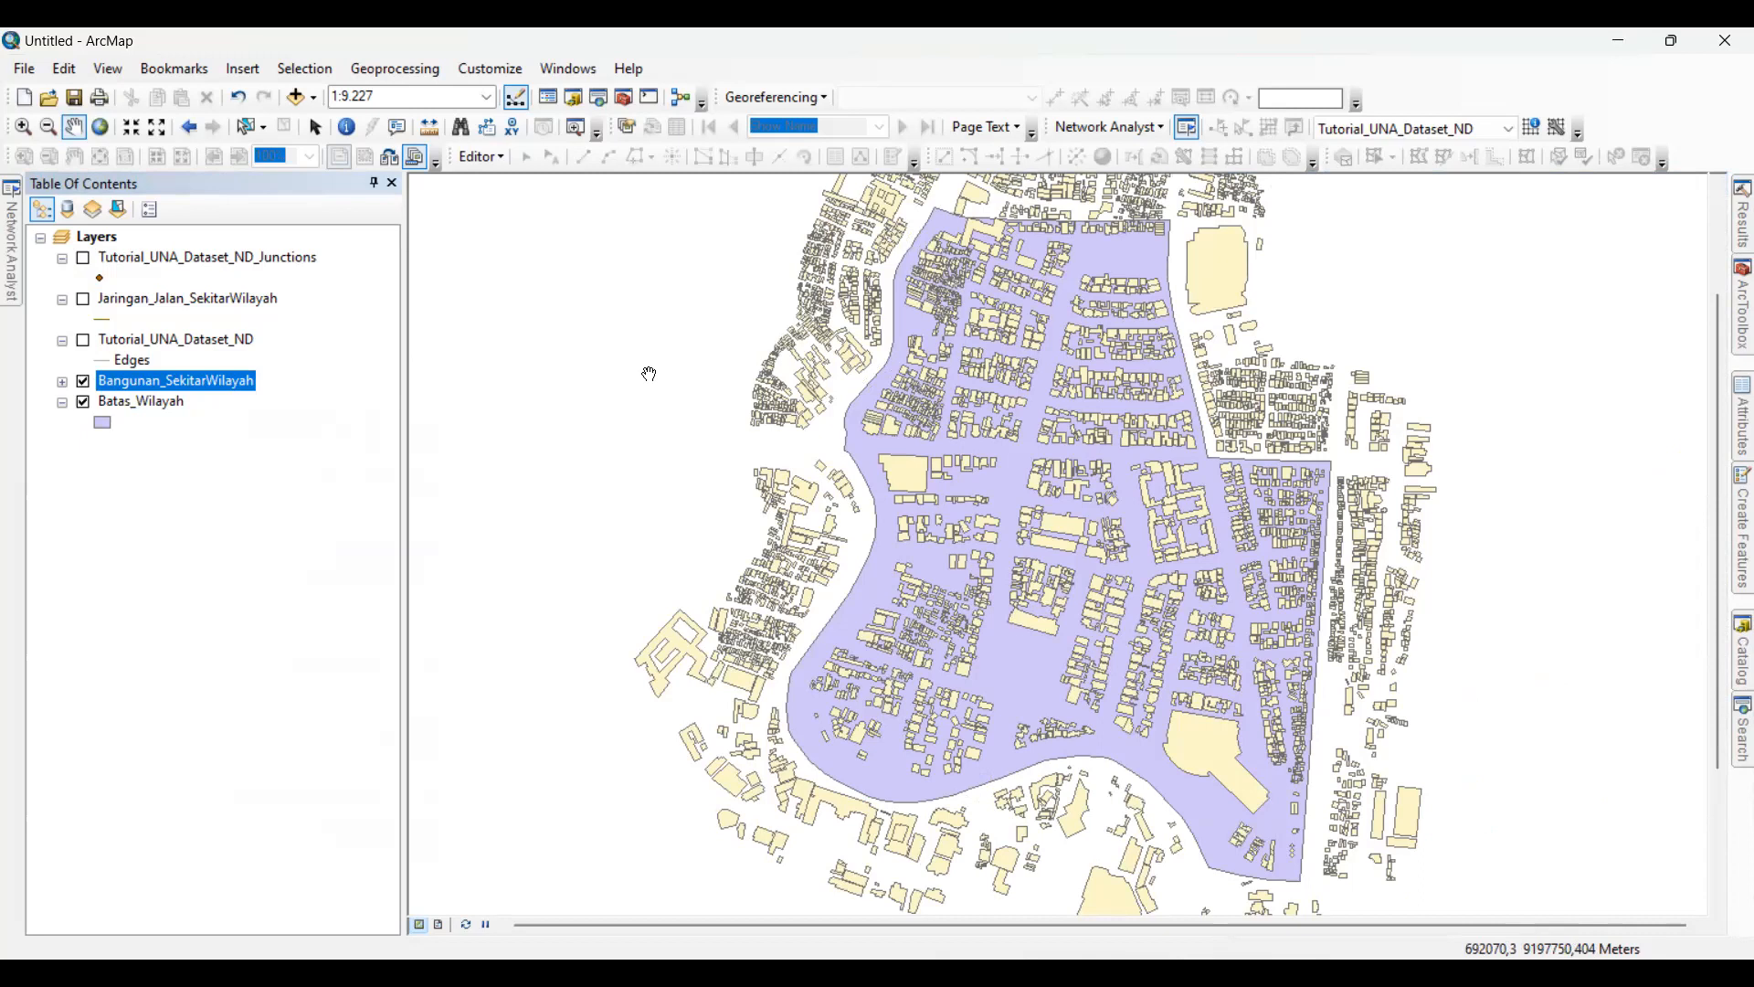
- Select Tutorial Urban Network Analysis.gdb in the 04. Tutorial Urban Network Analysis folder of the Catalog
click(1742, 650)
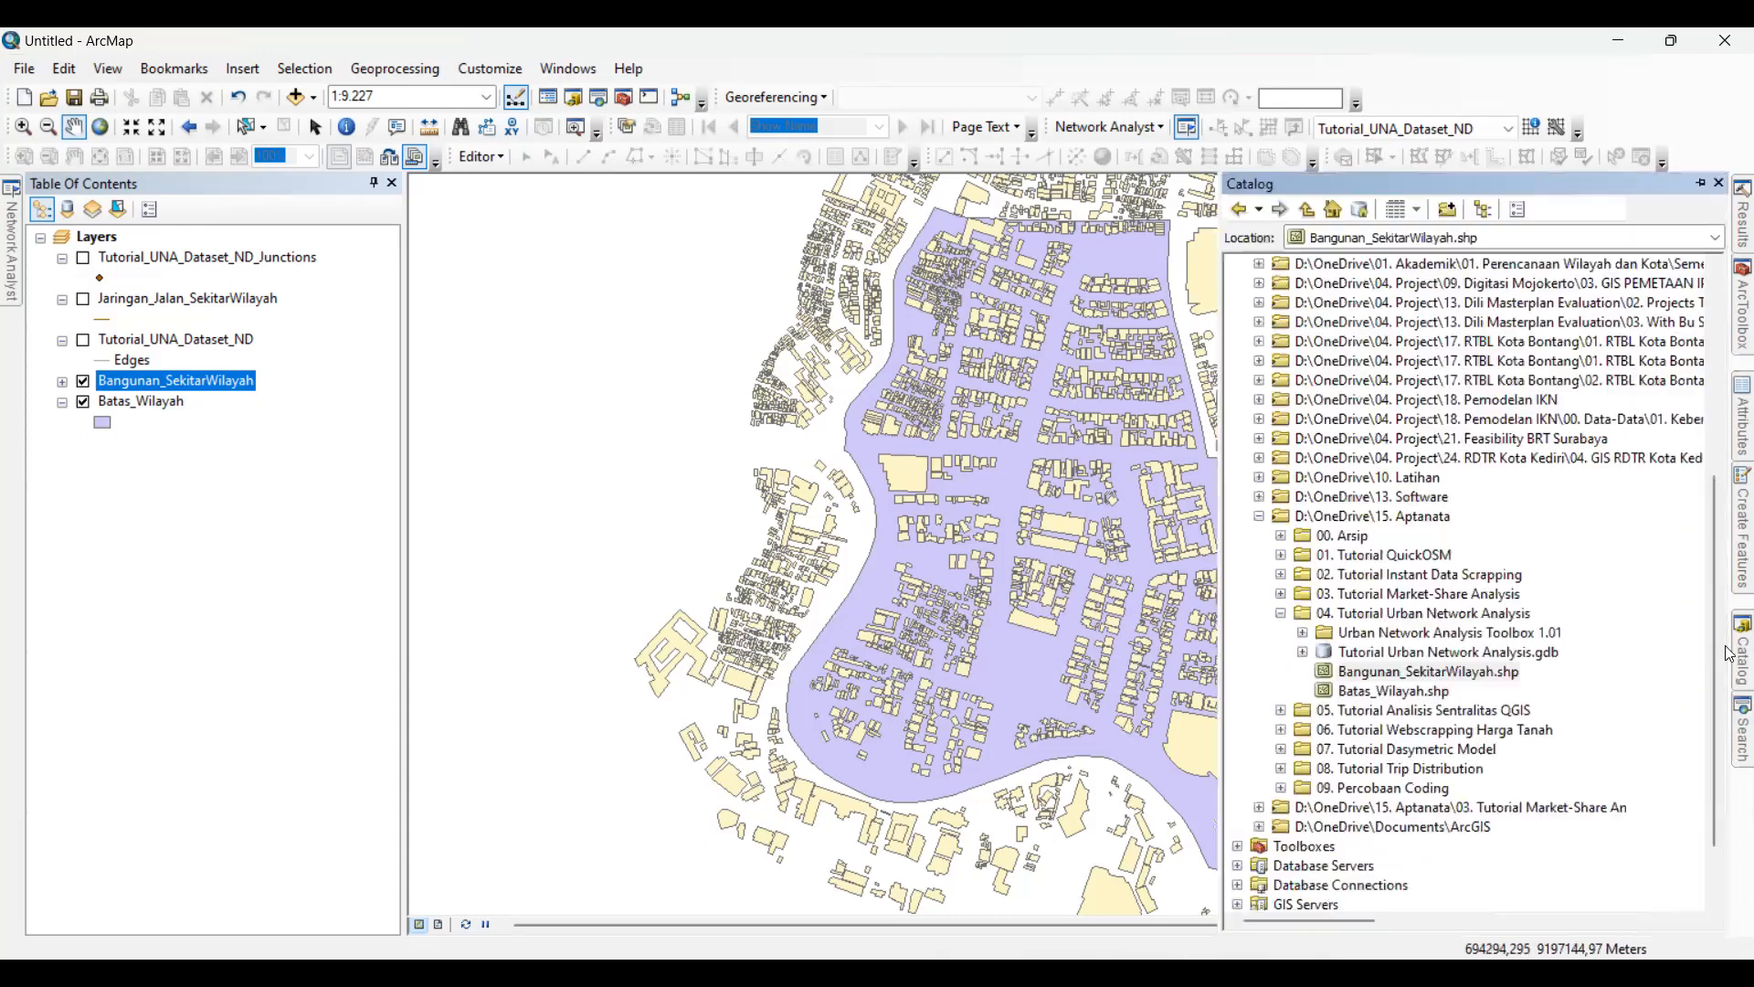
click(1414, 676)
click(1425, 654)
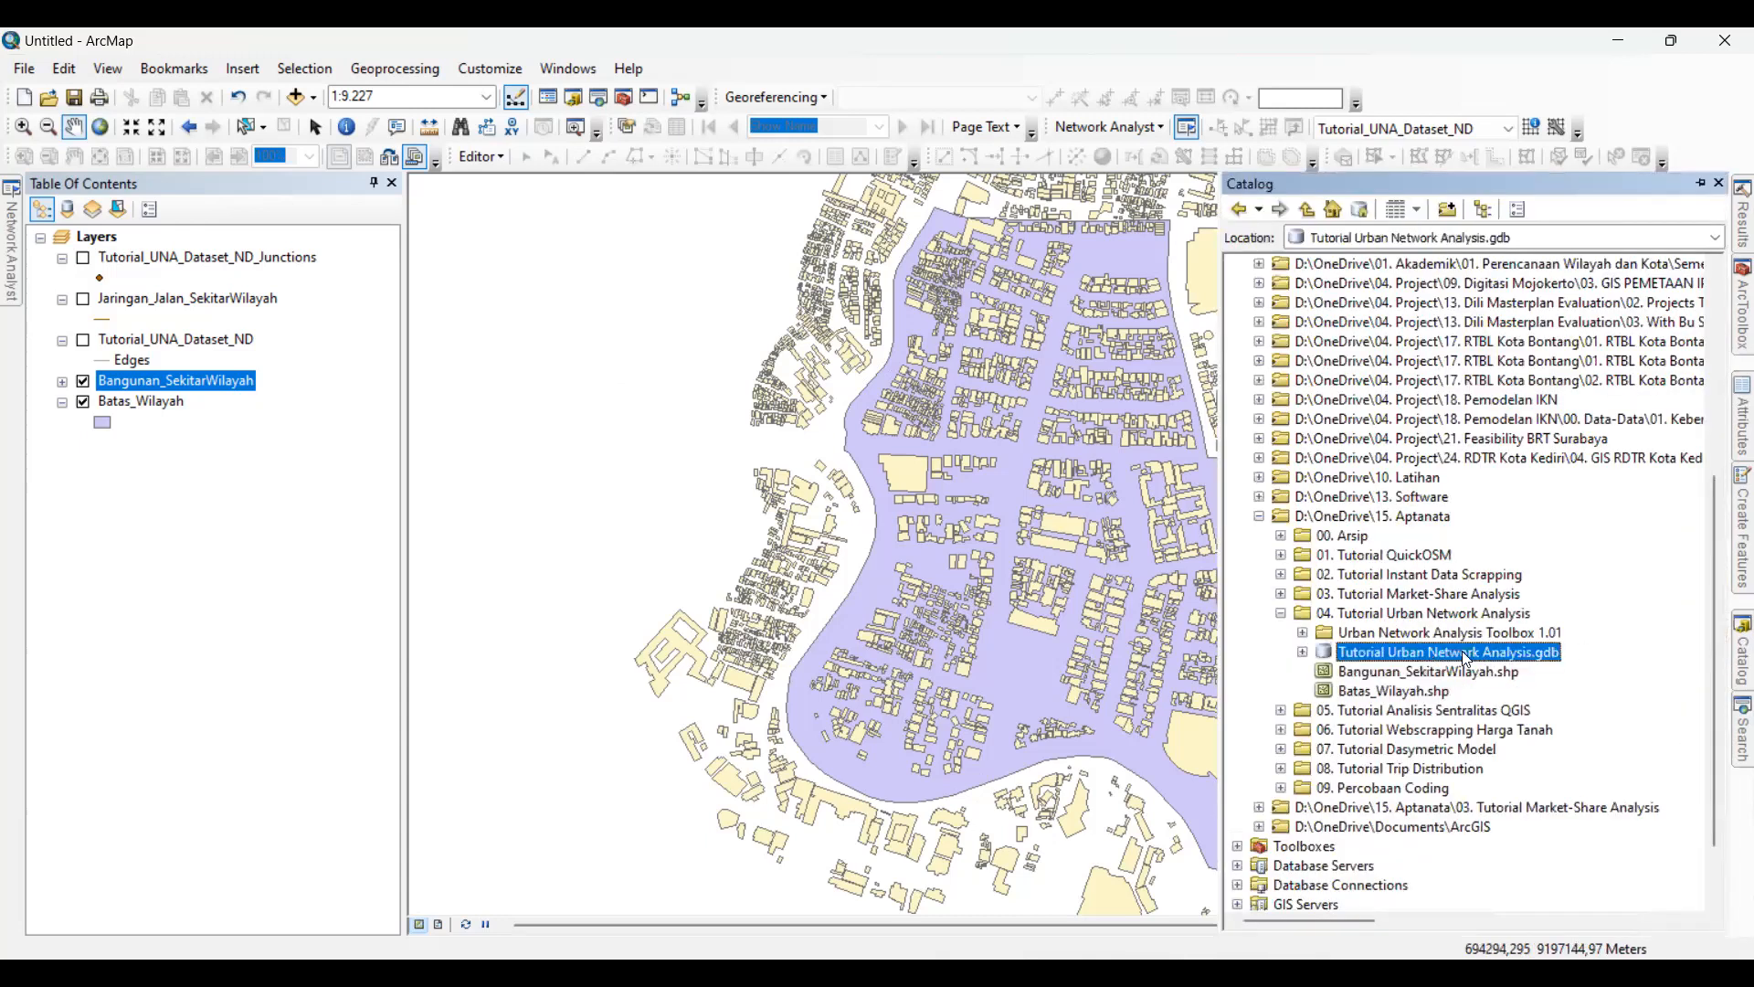
- Expand Tutorial Urban Network Analysis.gdb and its Tutorial_UNA_Dataset feature dataset in the Catalog and review the network data inside
click(1380, 634)
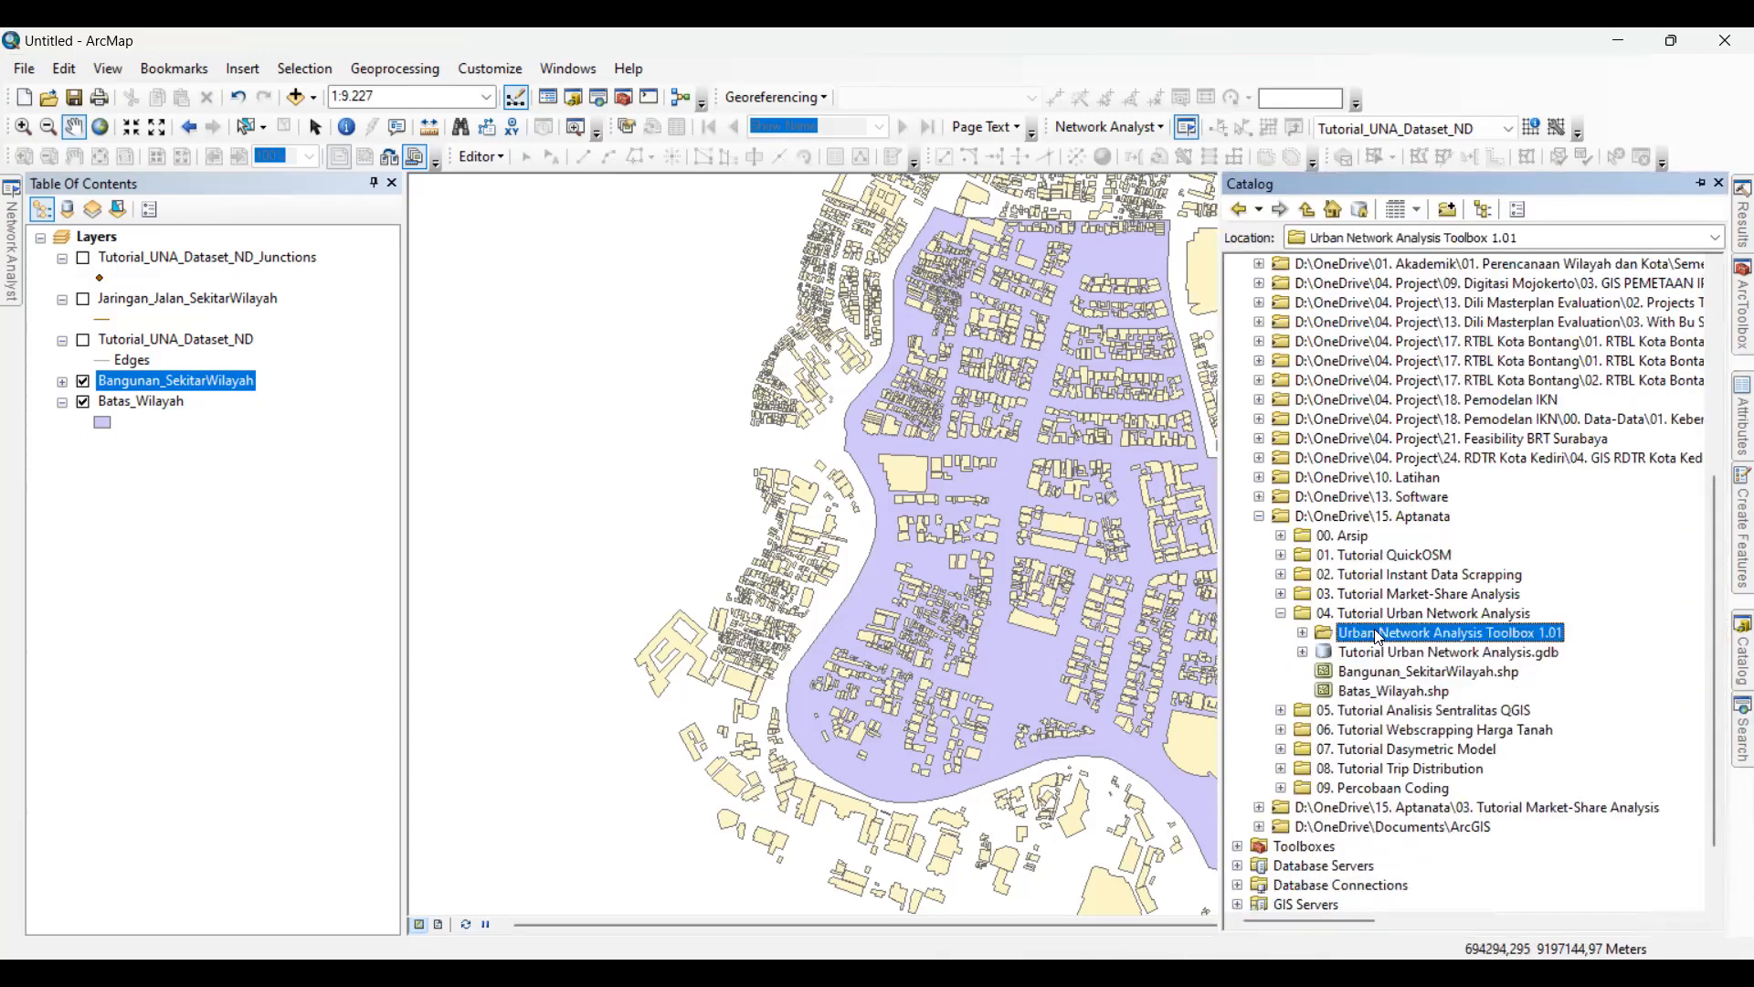
click(1302, 652)
click(1325, 671)
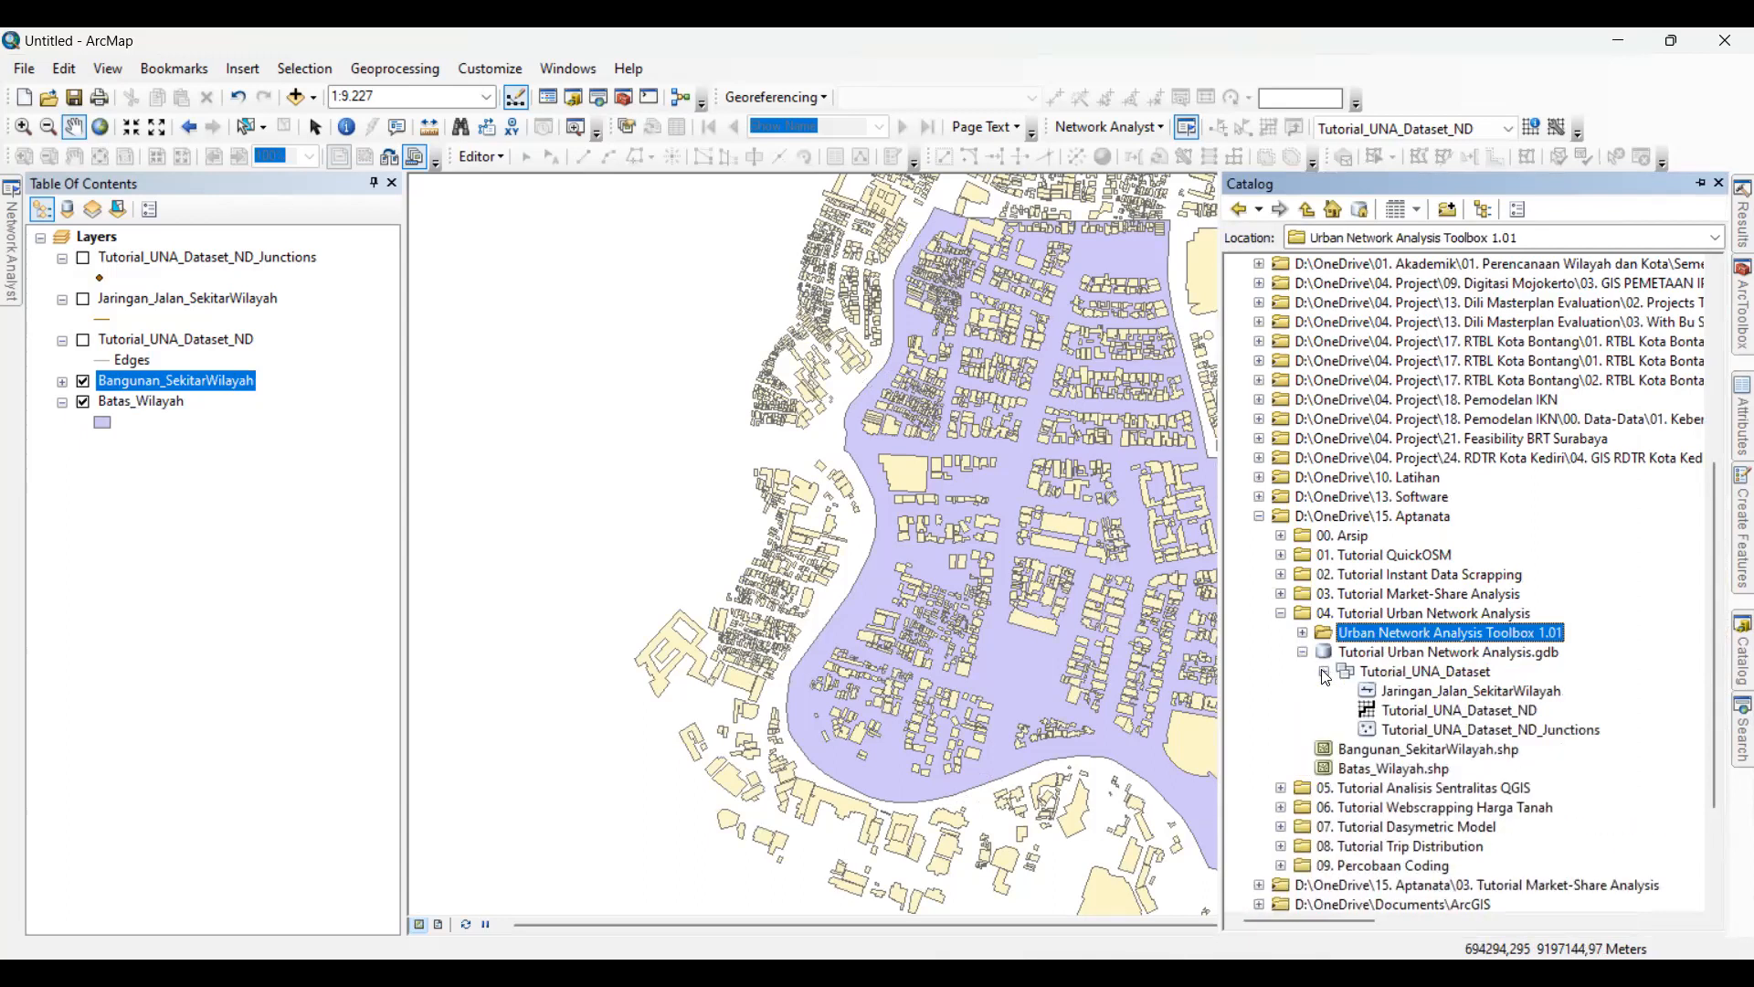
click(1398, 676)
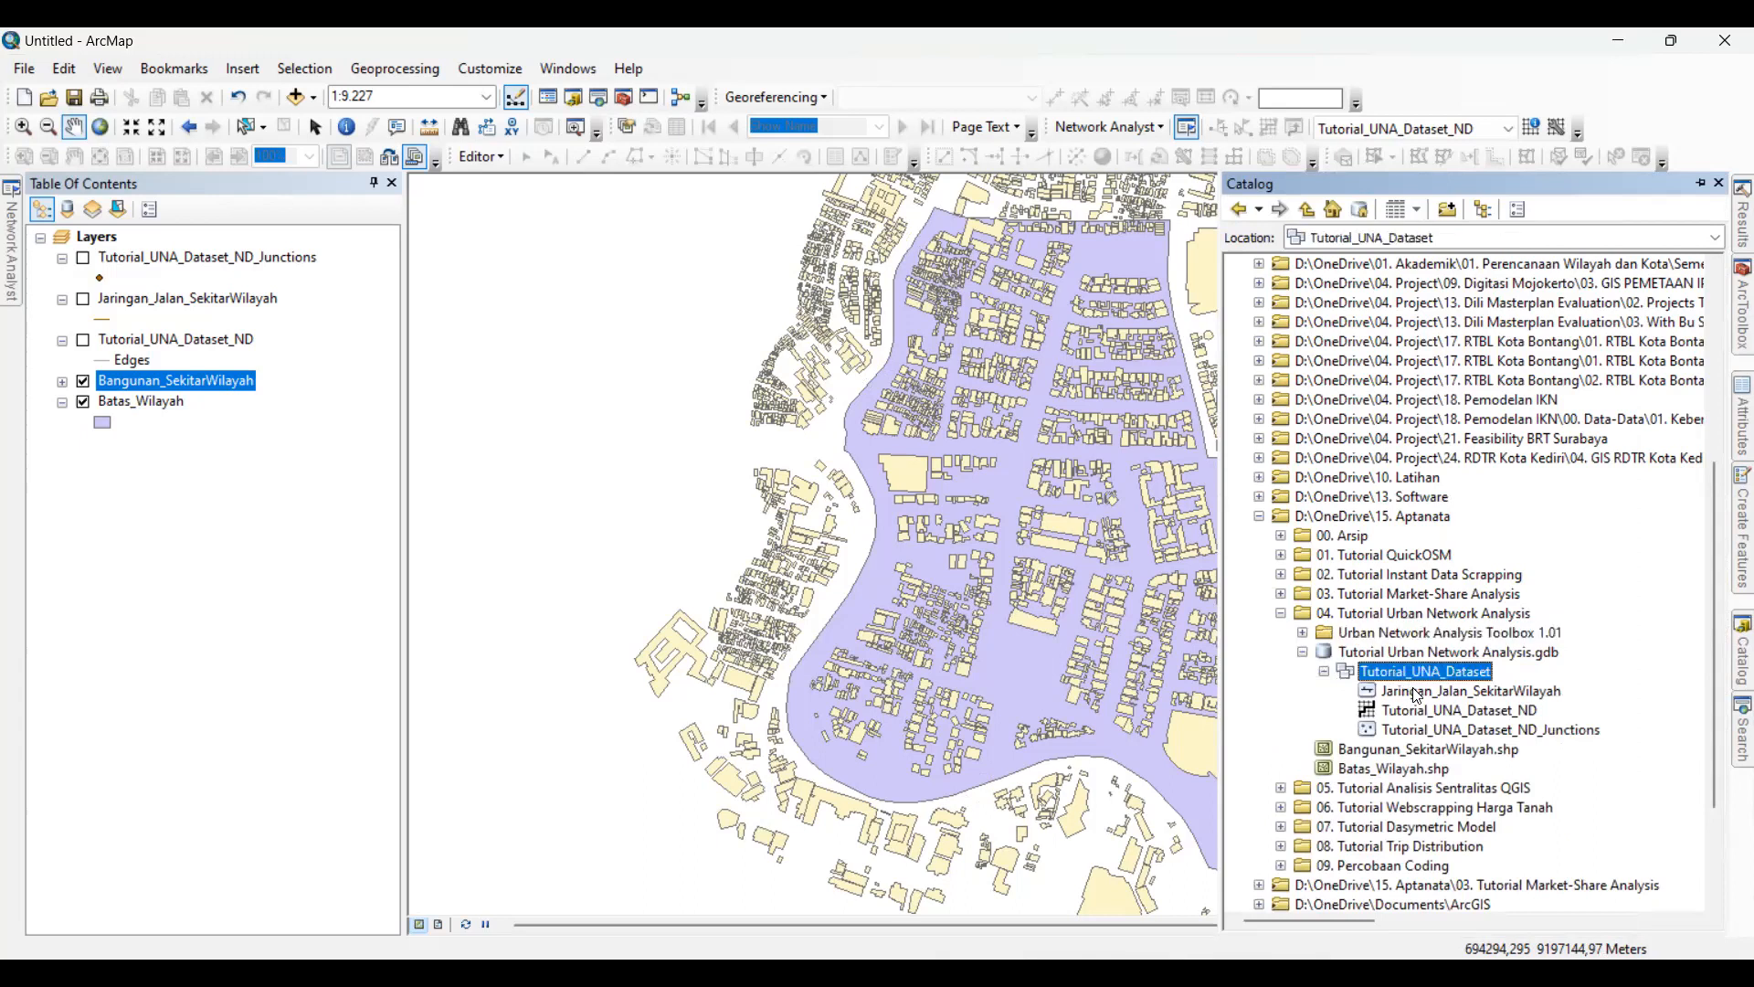
click(1420, 711)
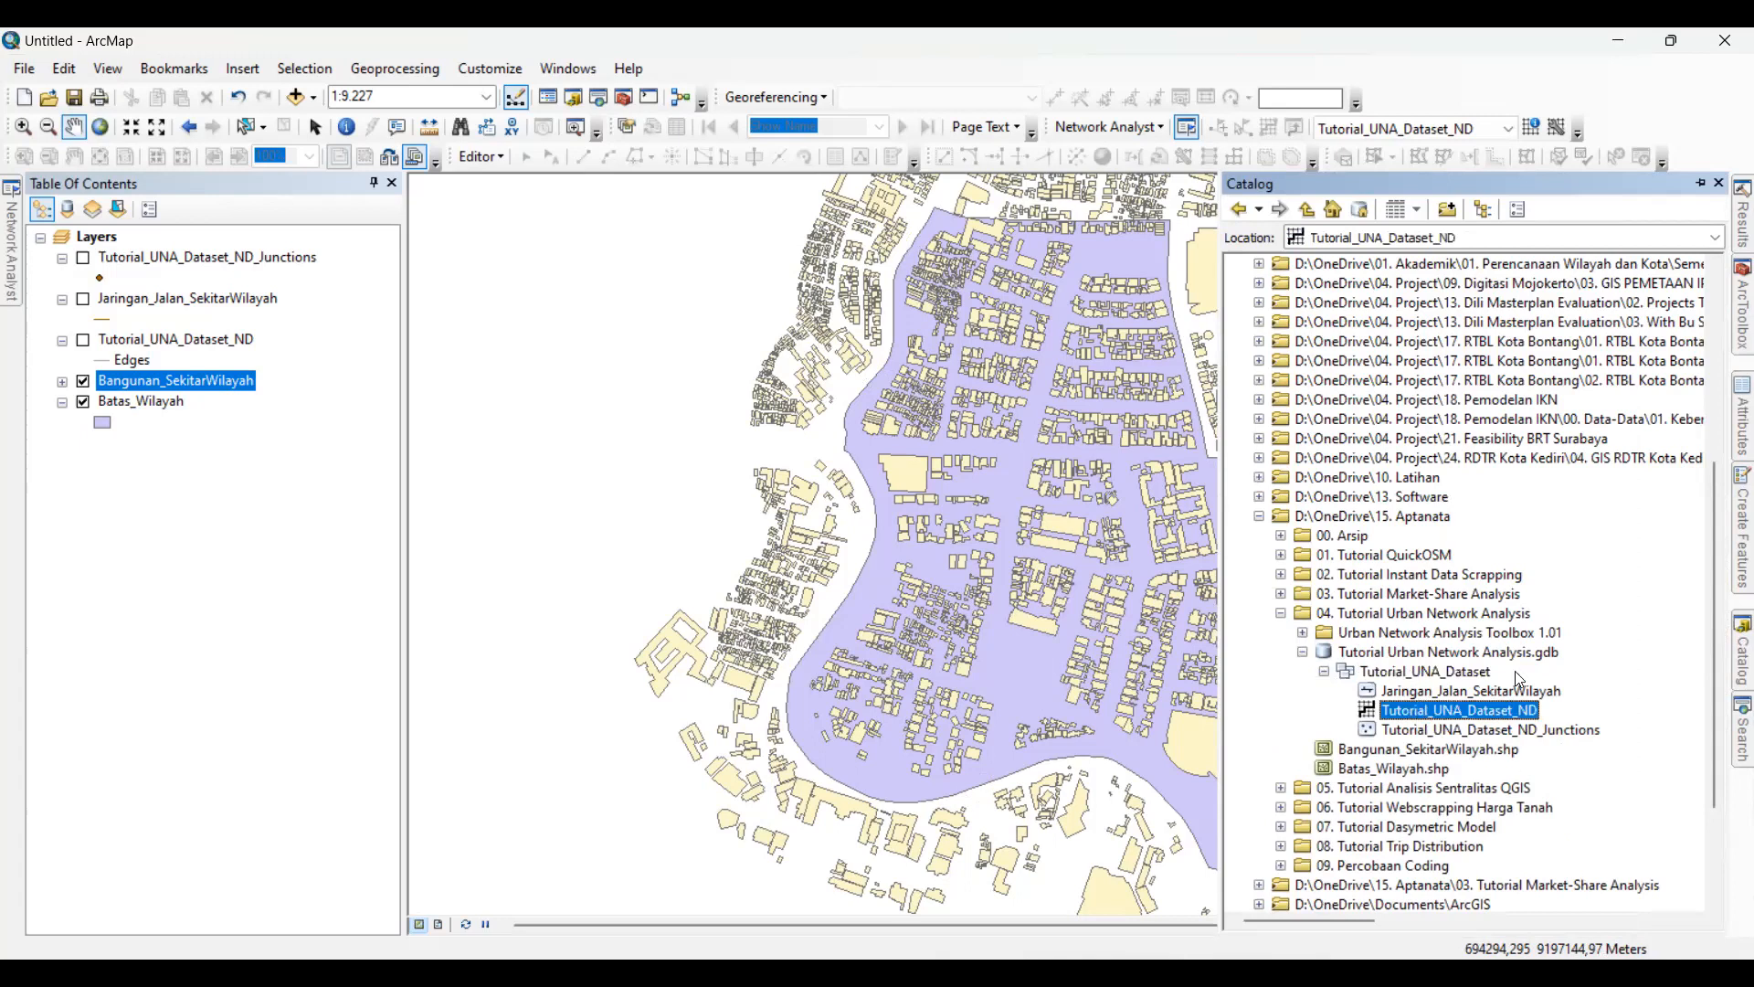
scroll(1518, 678, down, 1)
click(1340, 617)
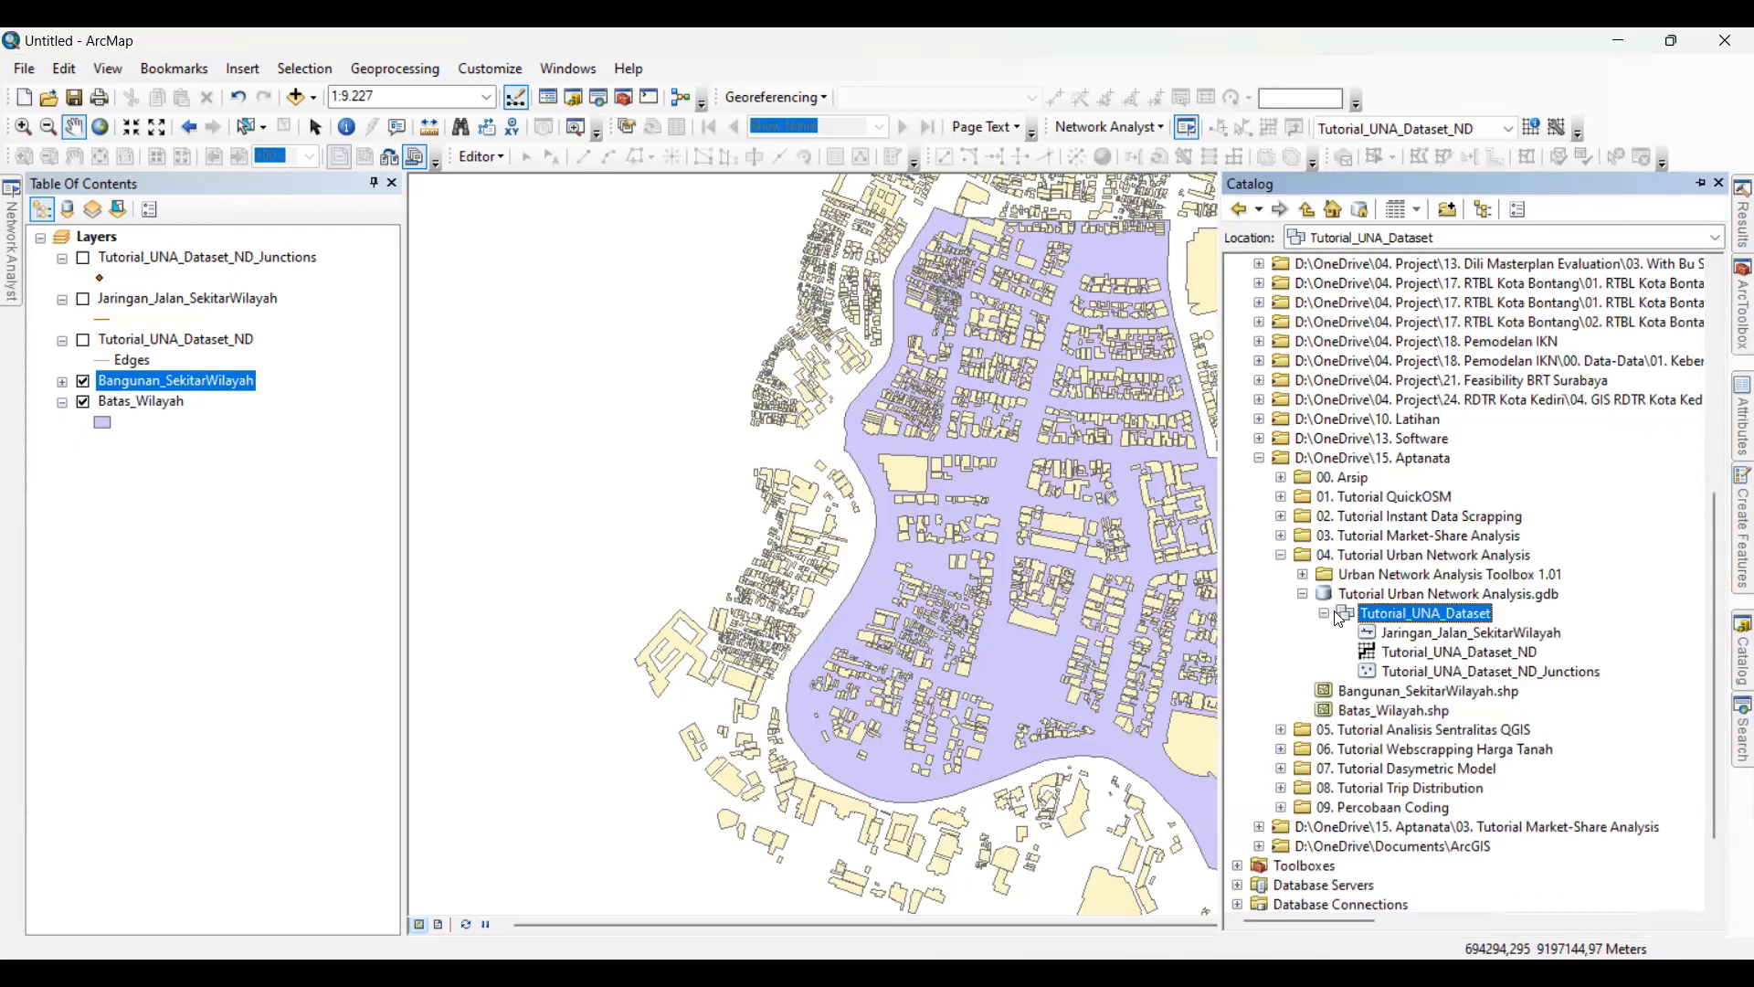
- Try to build the Tutorial_UNA_Dataset_ND network dataset from the Catalog
click(1427, 650)
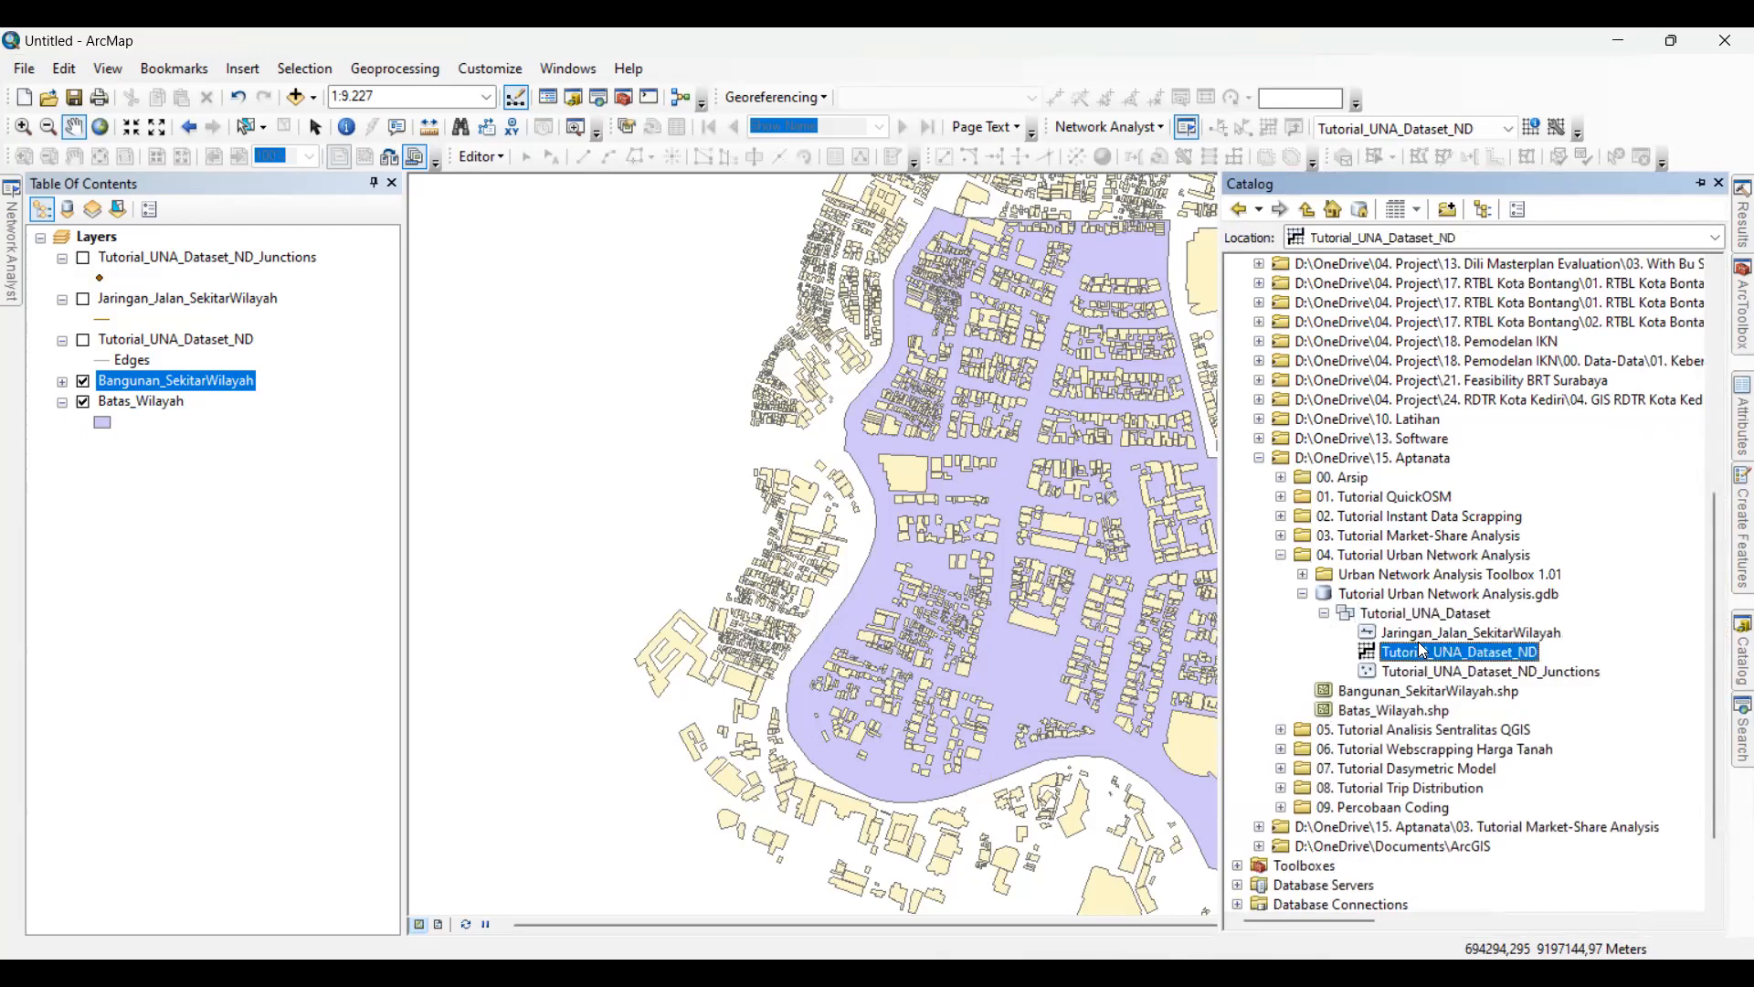
click(1427, 637)
click(1427, 653)
right_click(1410, 658)
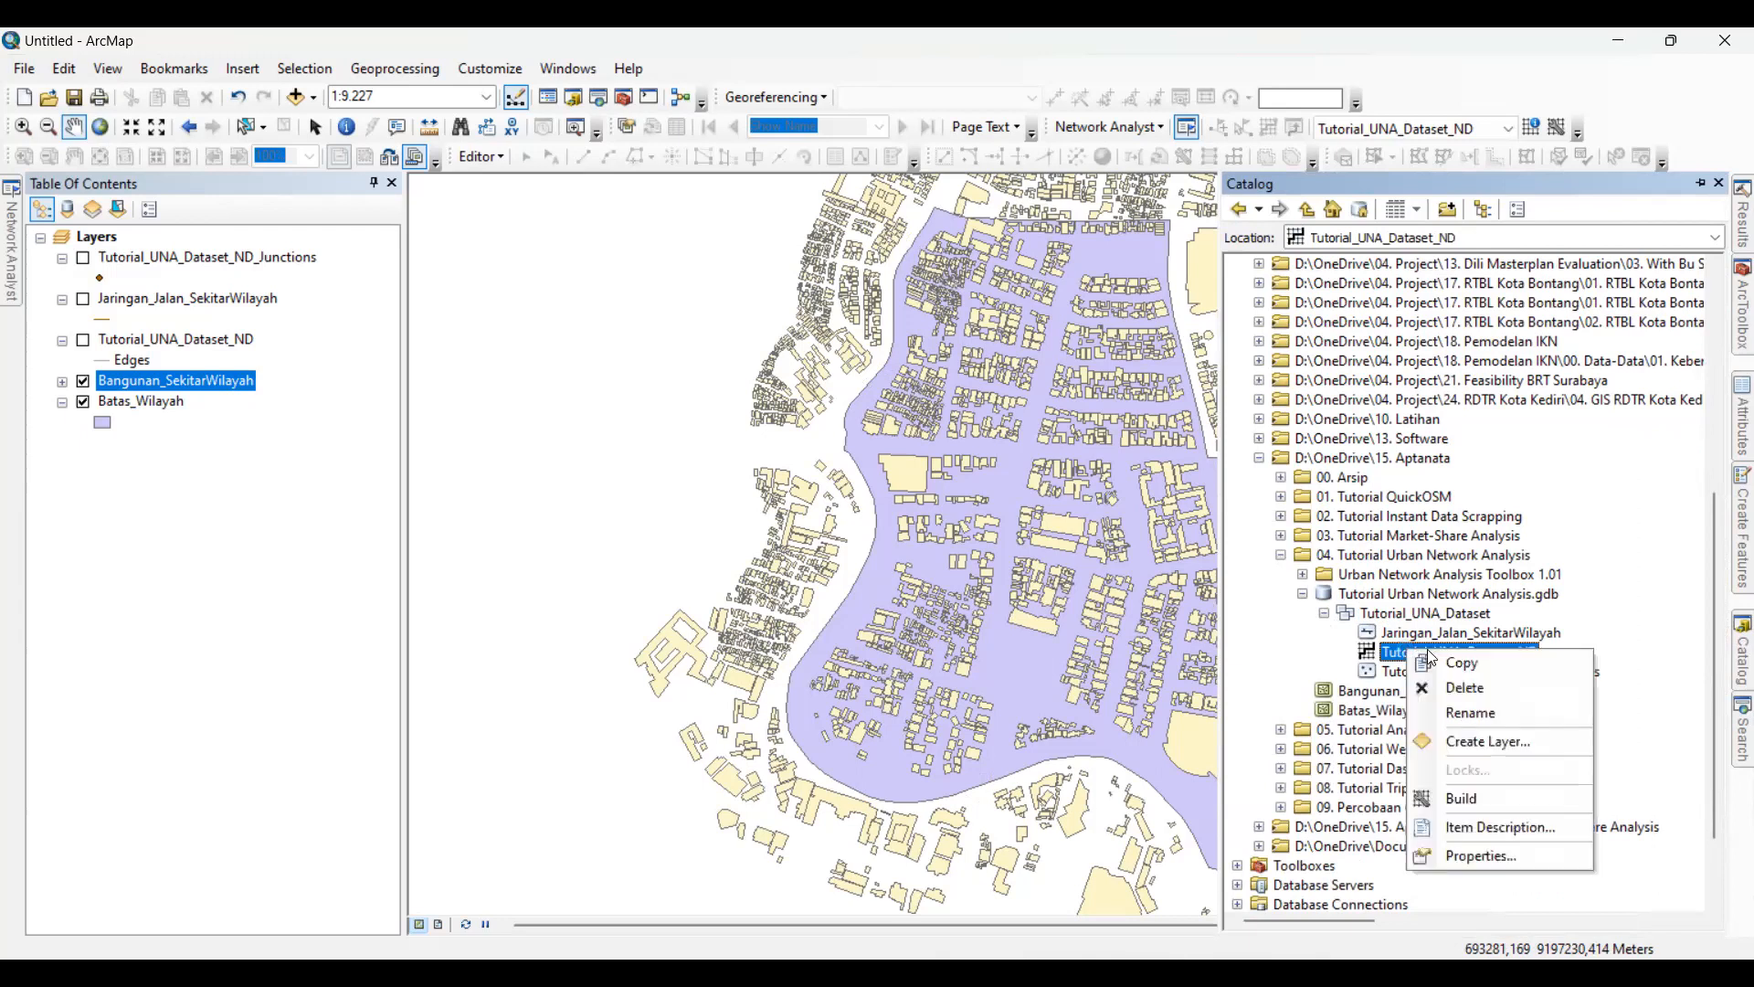
click(1481, 801)
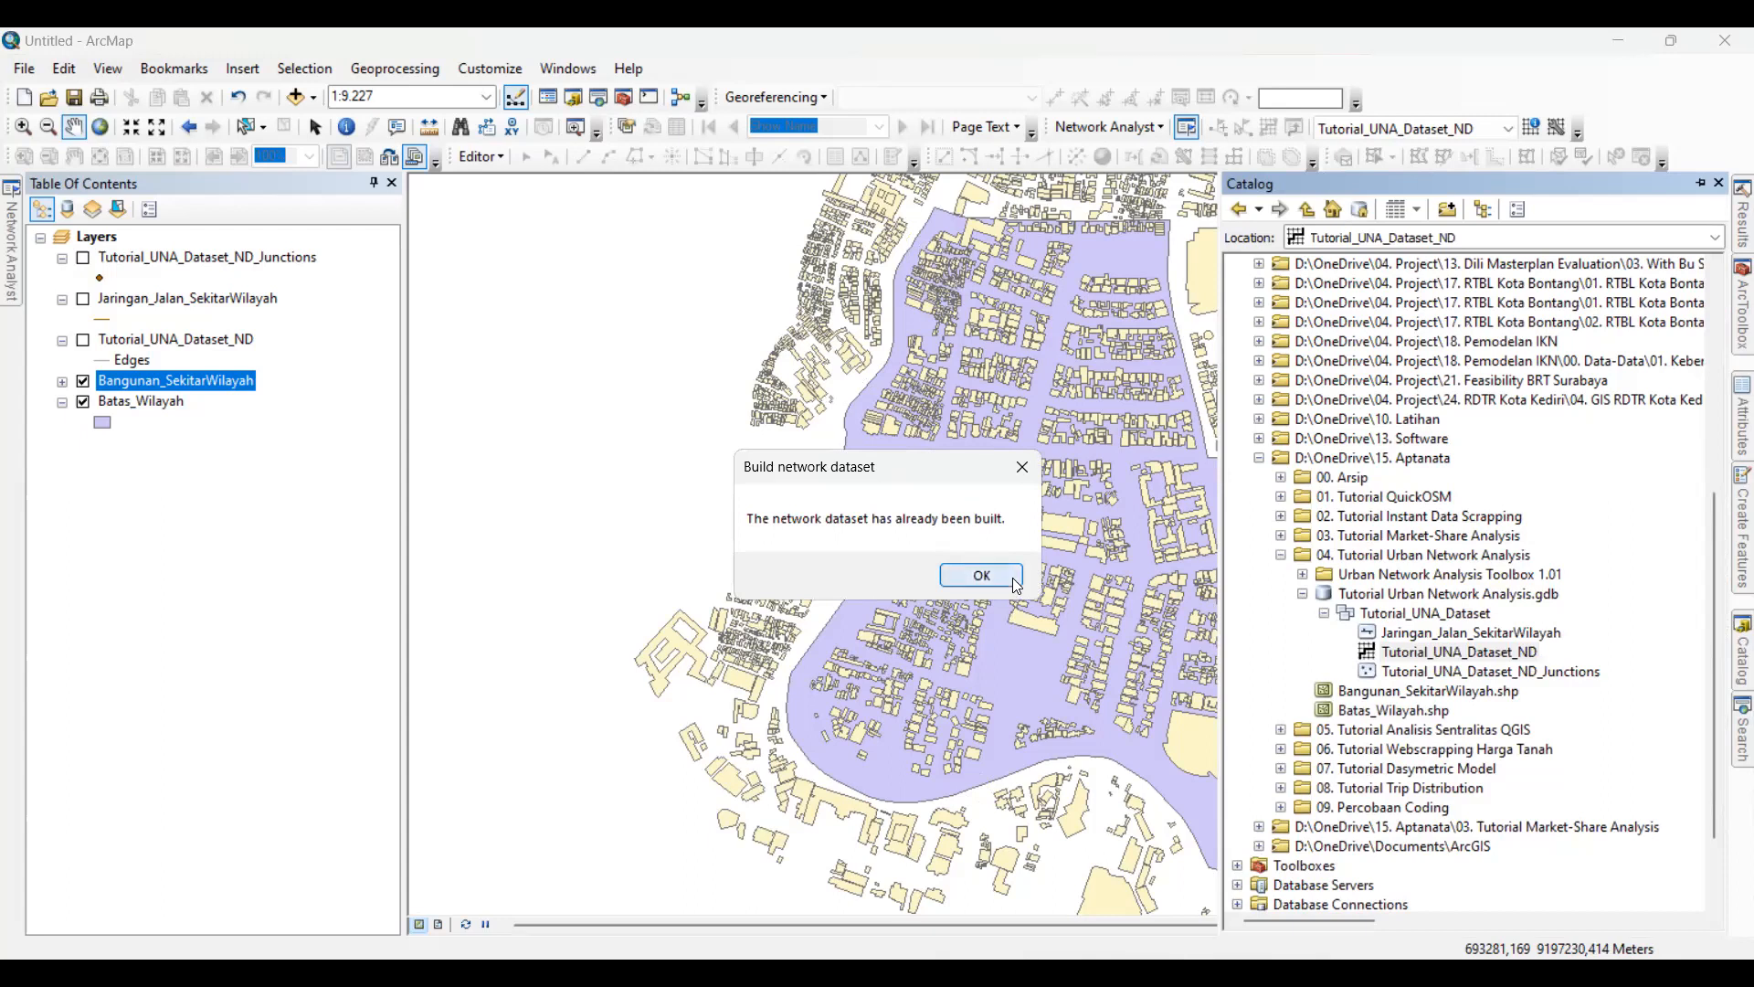
click(981, 576)
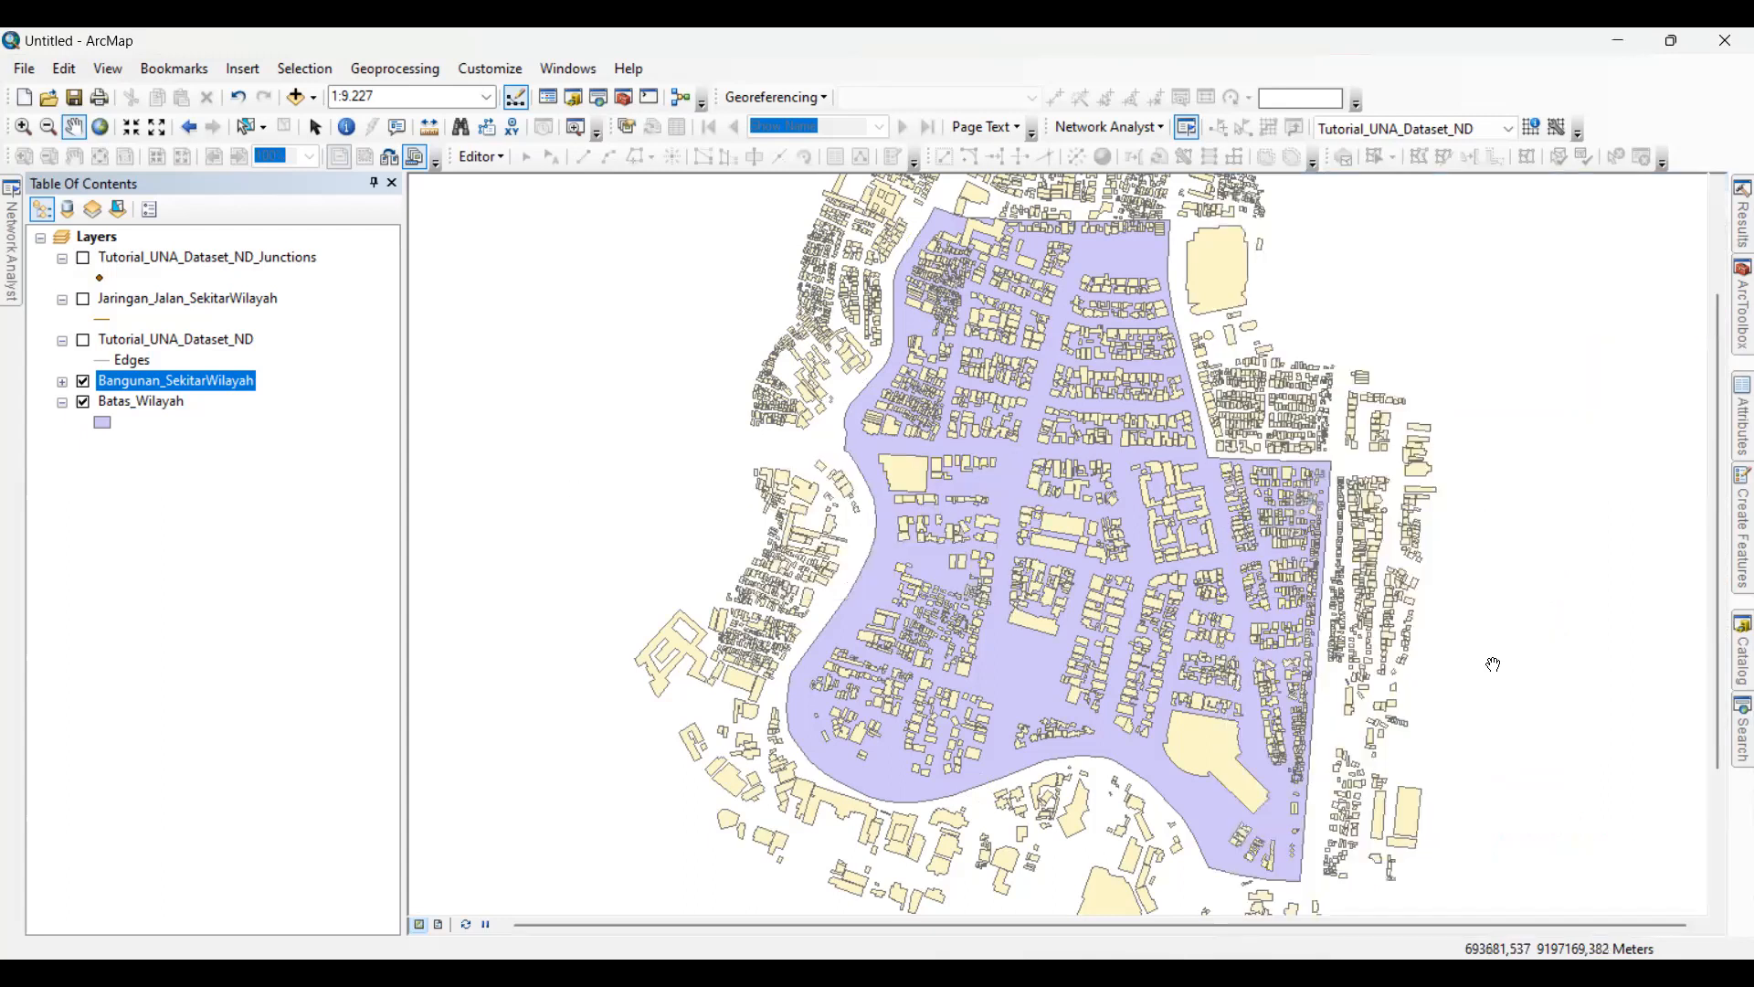
- Remove the Tutorial_UNA_Dataset_ND_Junctions, Jaringan_Jalan_SekitarWilayah and Tutorial_UNA_Dataset_ND layers from the map
click(109, 265)
shift+click(162, 348)
key(Delete)
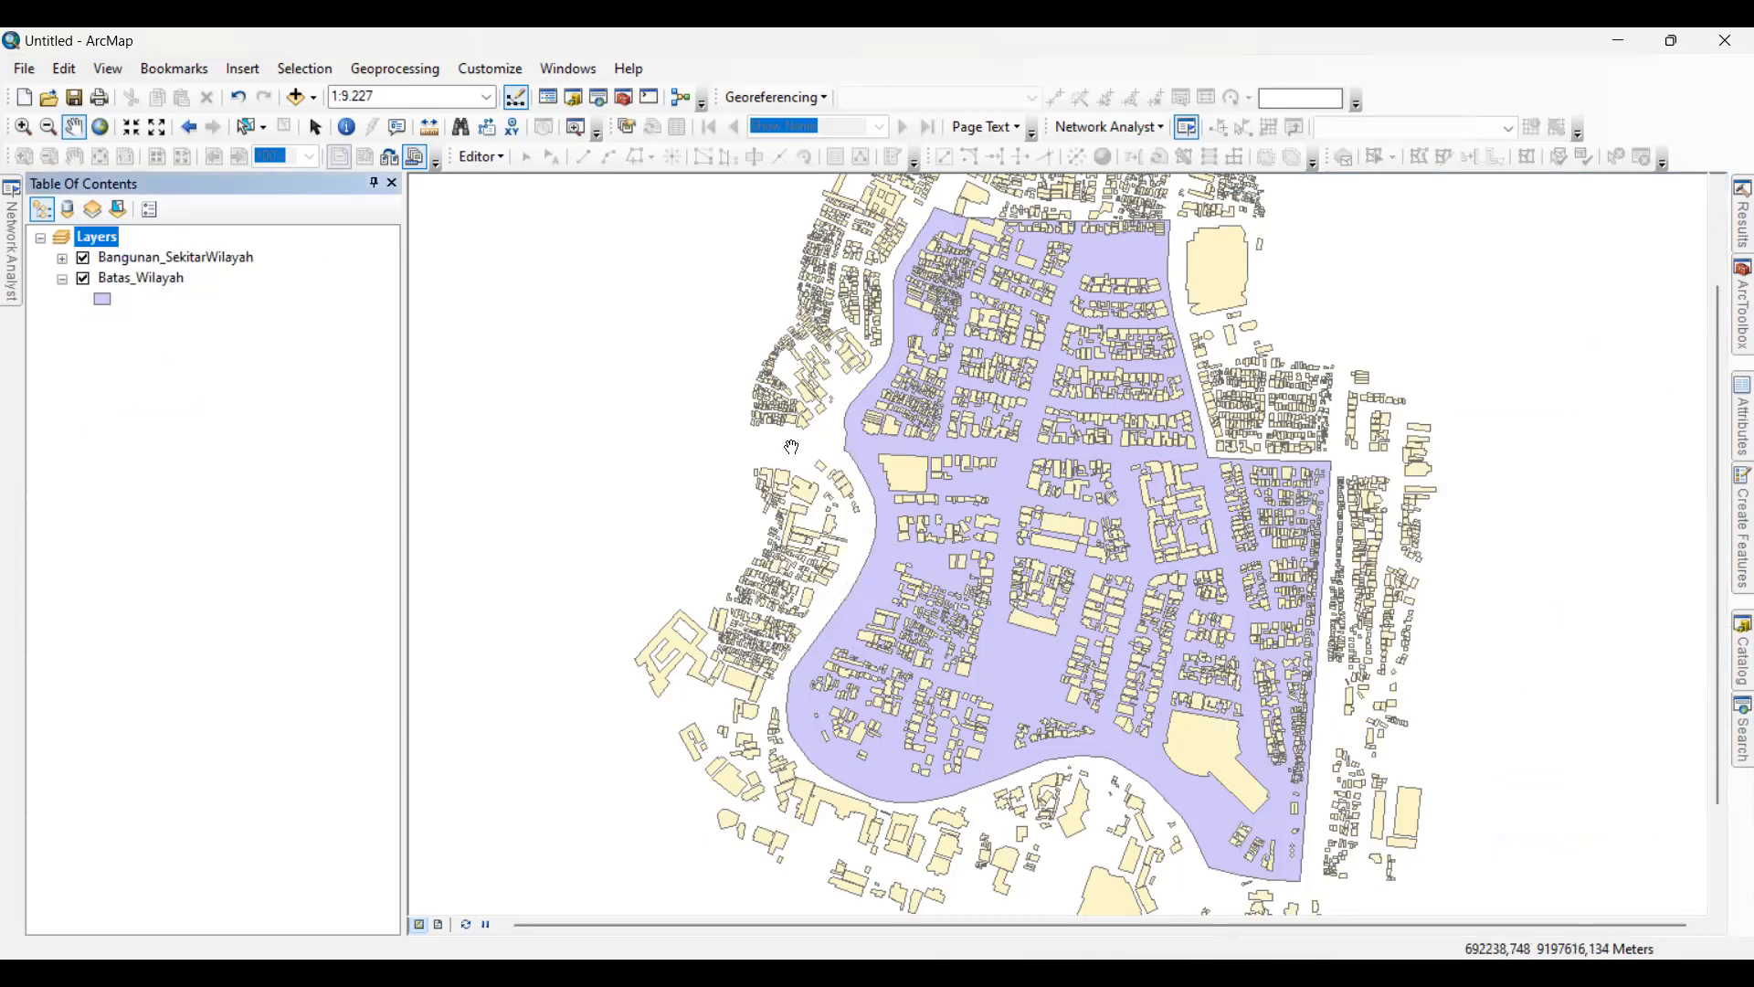
- Add the Tutorial_UNA_Dataset_ND network dataset to the map together with all its participating feature classes
click(1741, 649)
click(1418, 654)
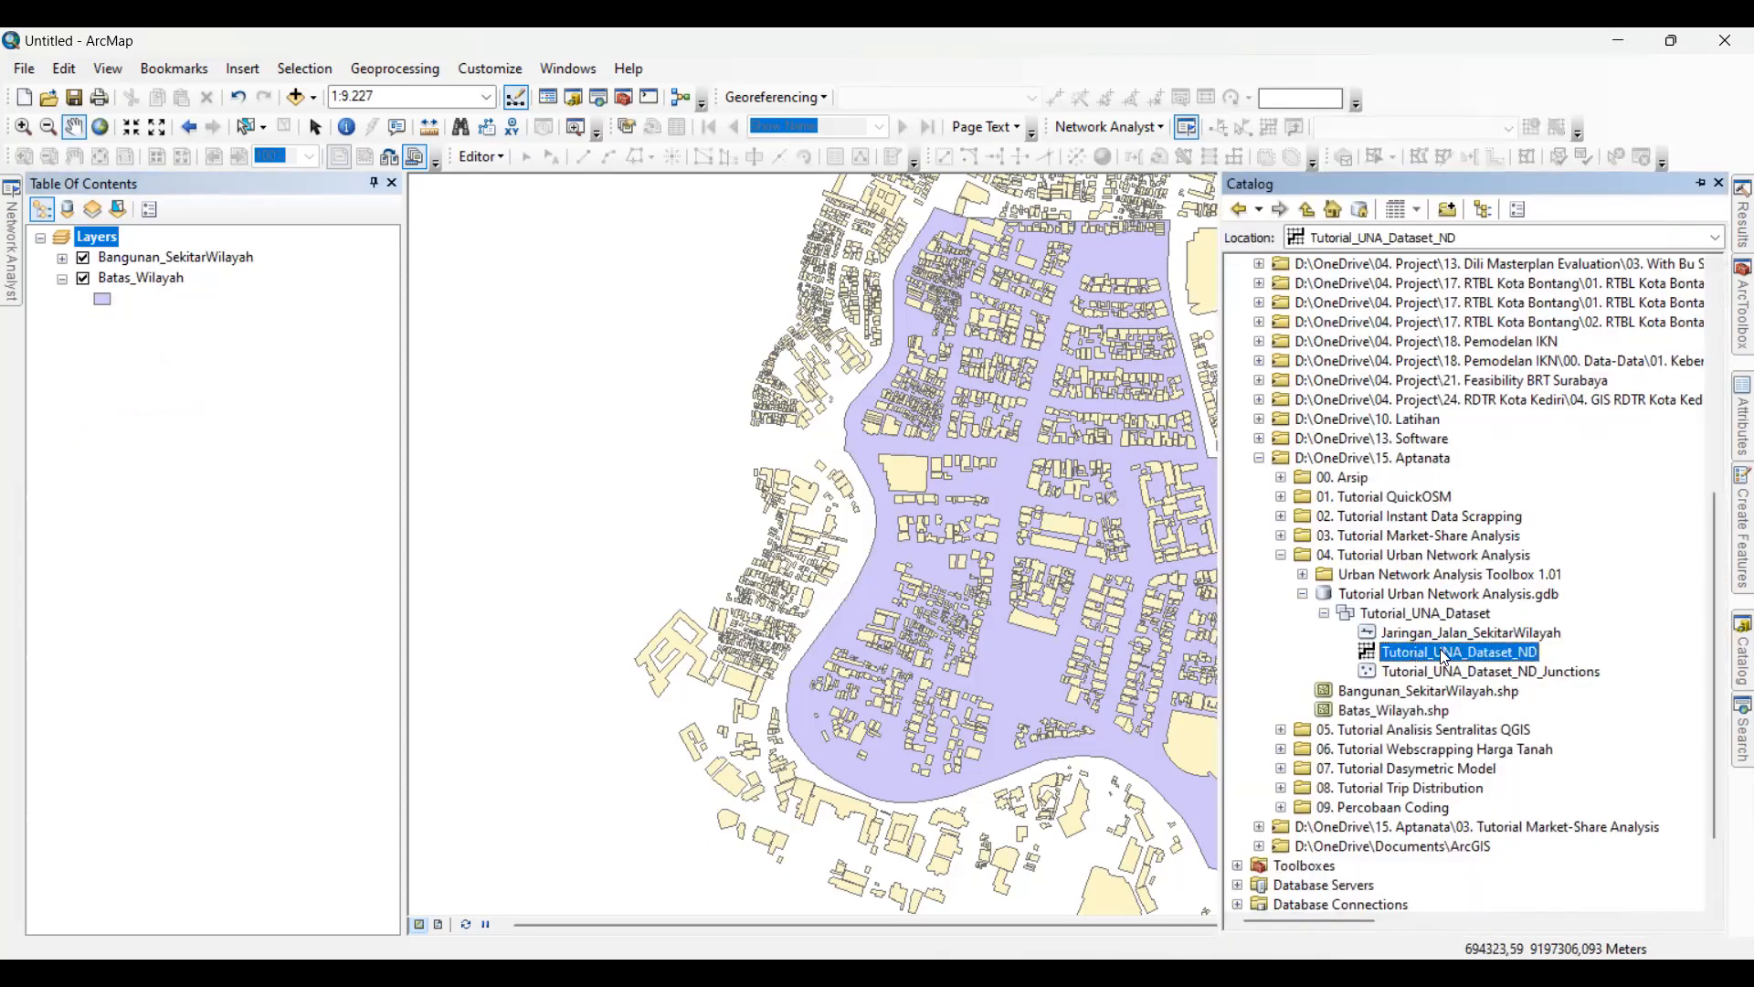
drag(828, 556, 831, 553)
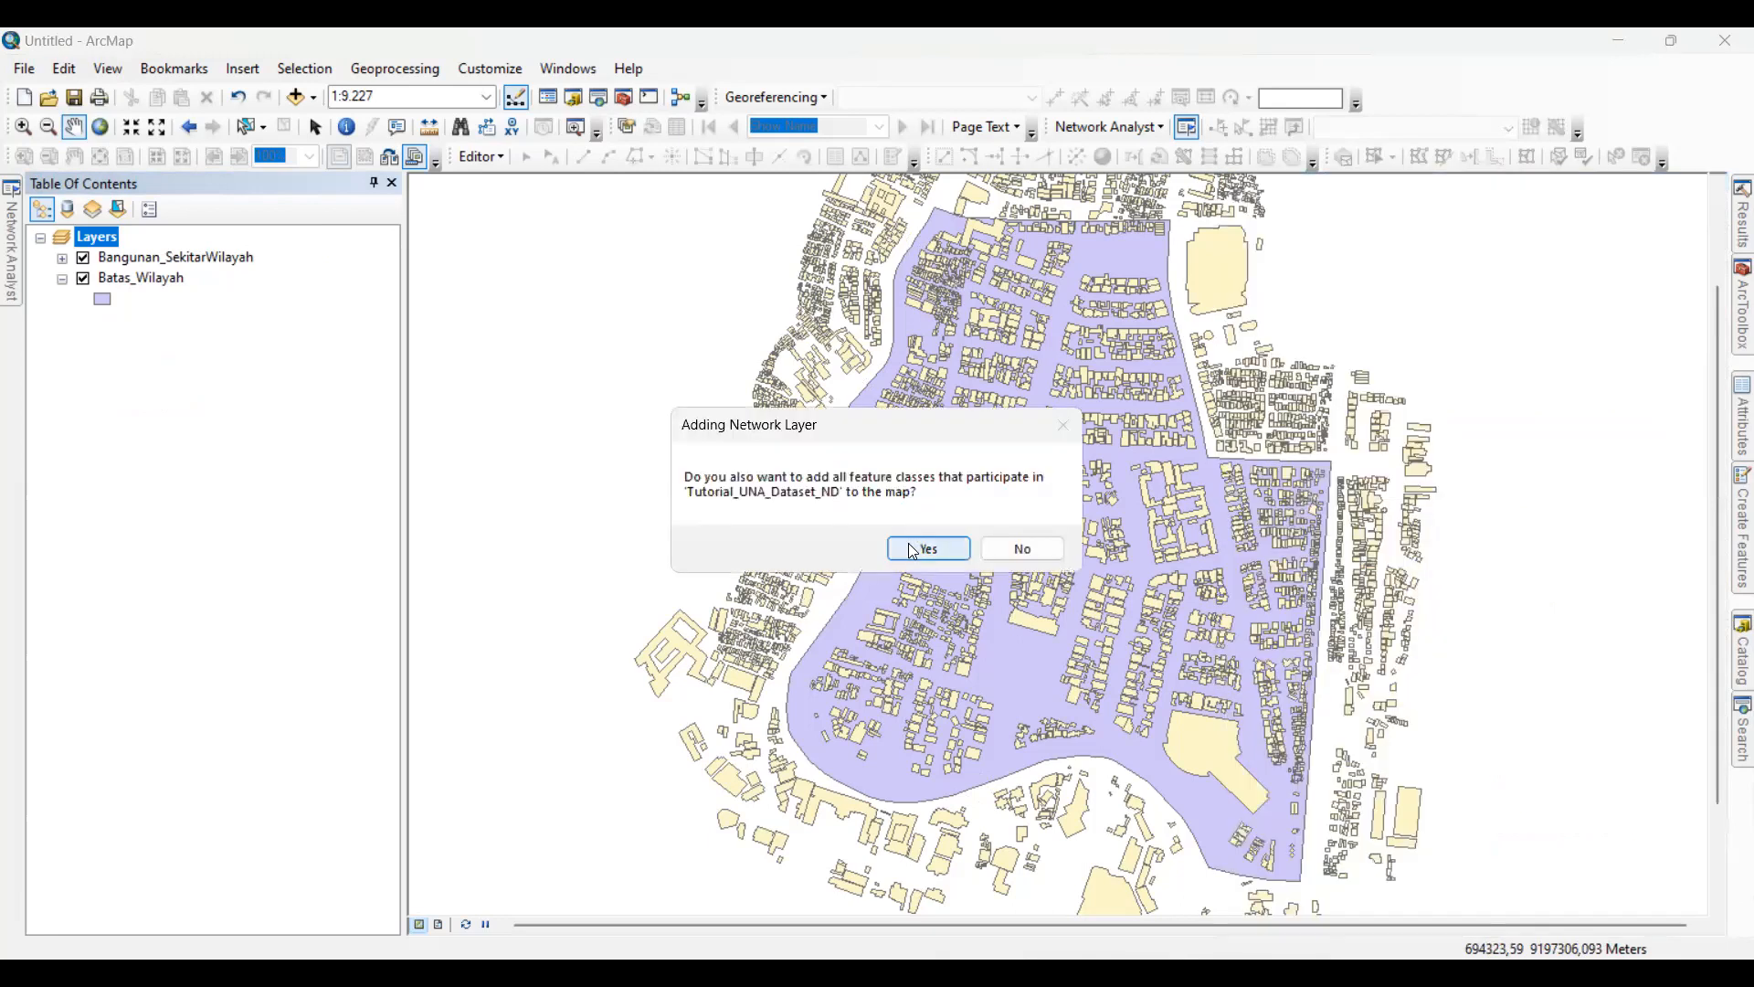
click(908, 542)
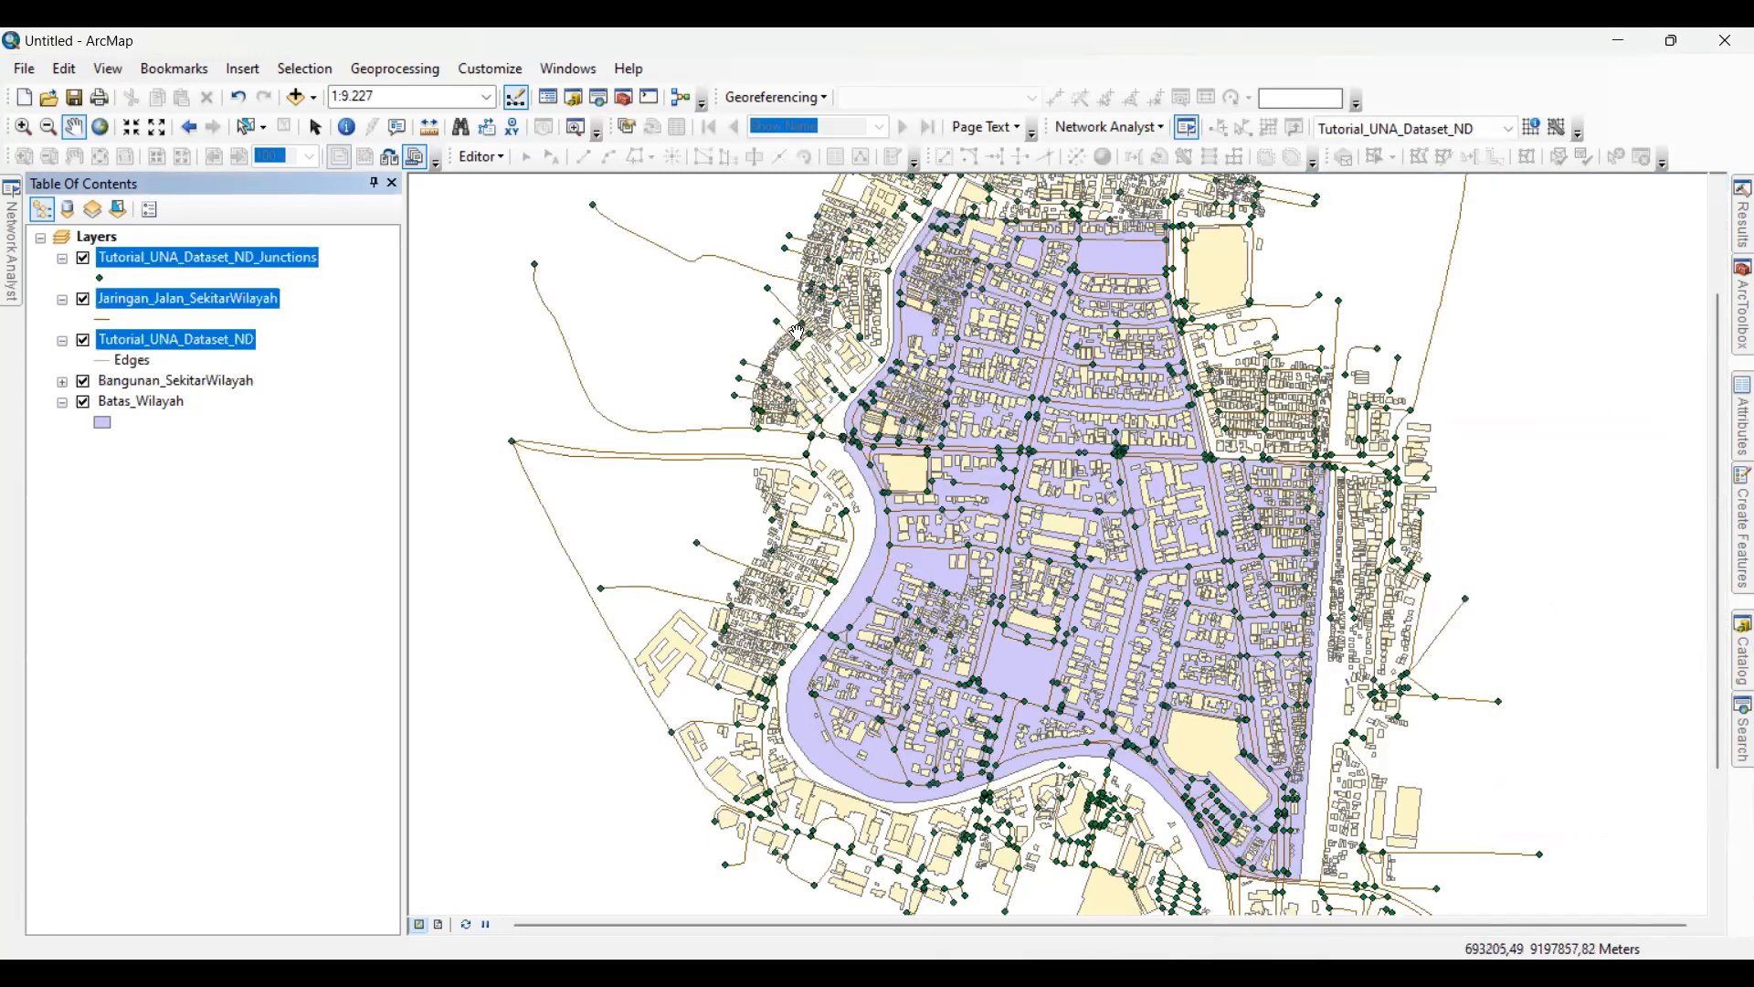
- Hide the Tutorial_UNA_Dataset_ND_Junctions and Jaringan_Jalan_SekitarWilayah layers, leaving Tutorial_UNA_Dataset_ND, Bangunan_SekitarWilayah and Batas_Wilayah on
ctrl+click(208, 386)
click(208, 387)
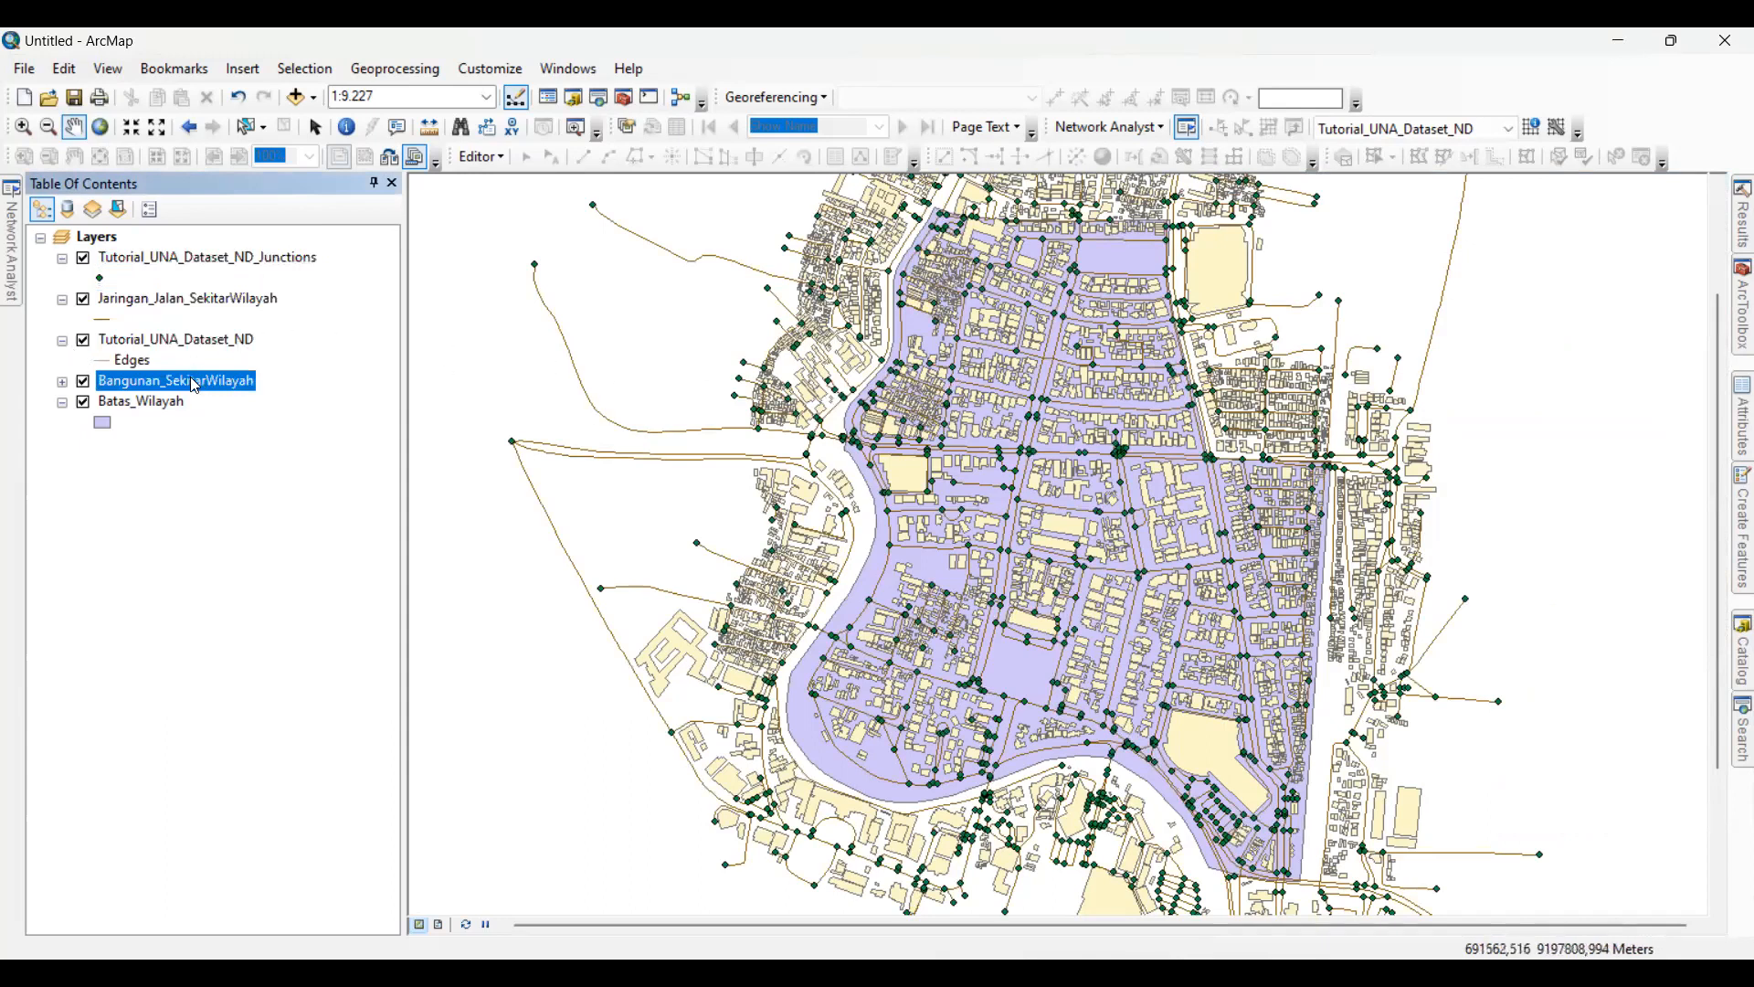
right_click(196, 387)
click(236, 503)
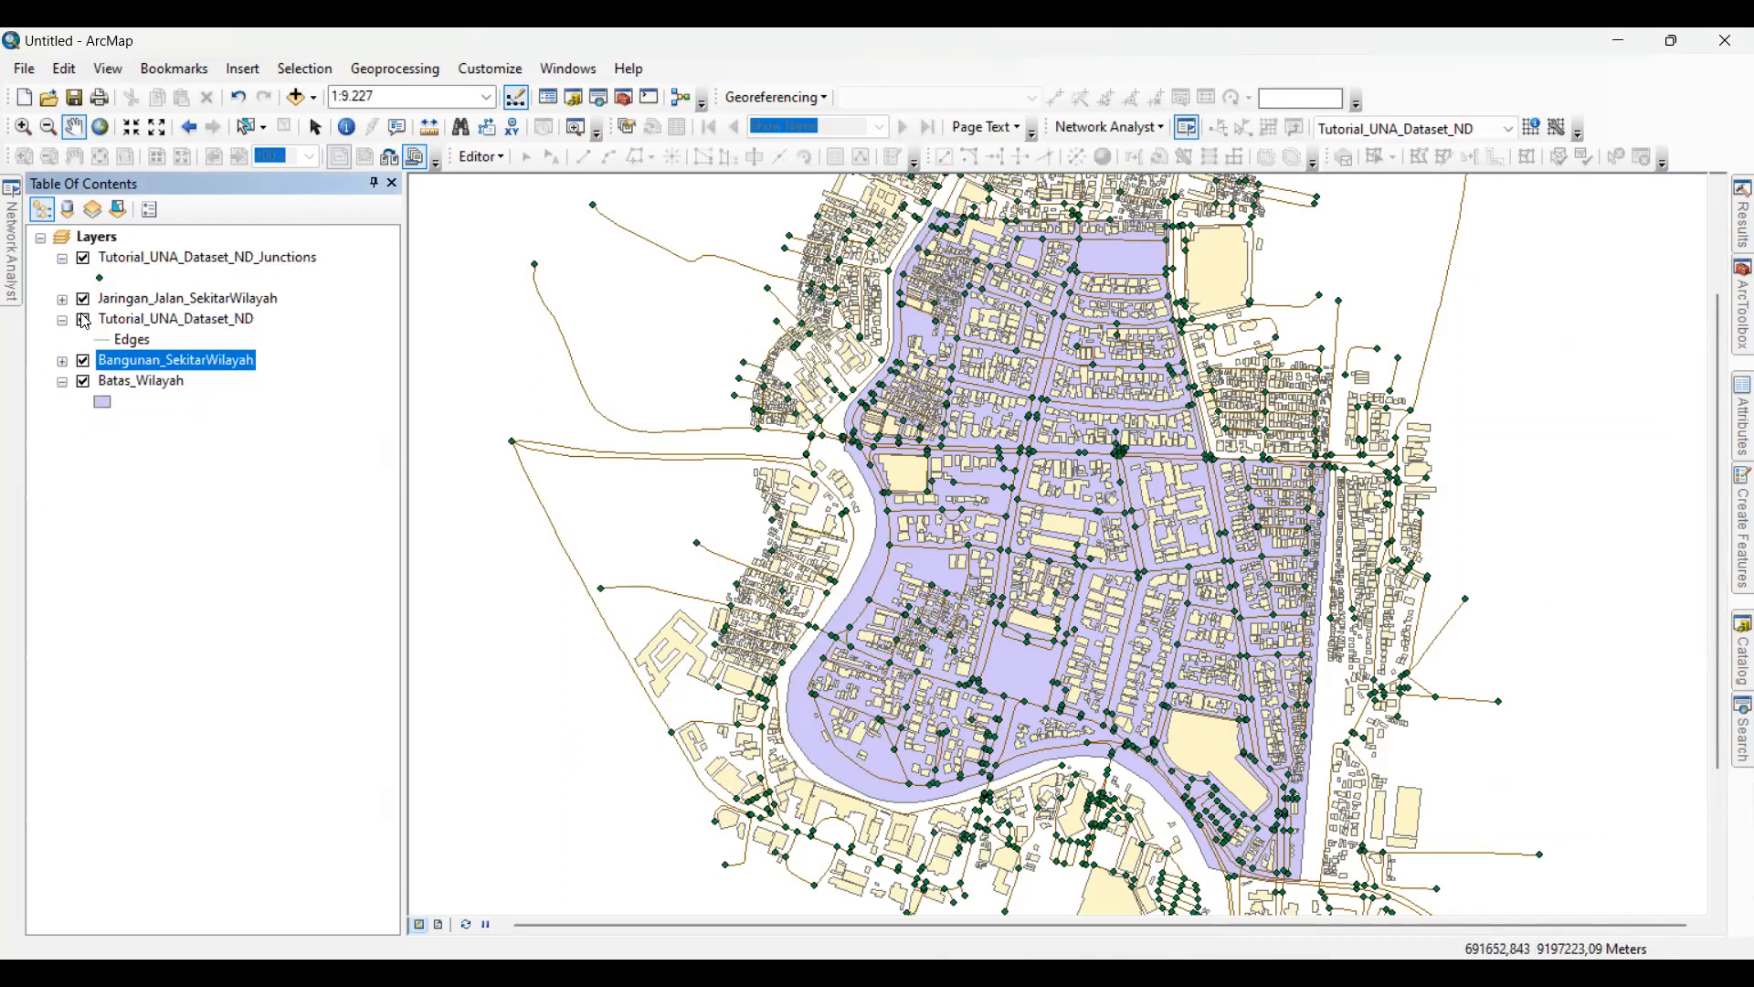
click(83, 259)
click(84, 298)
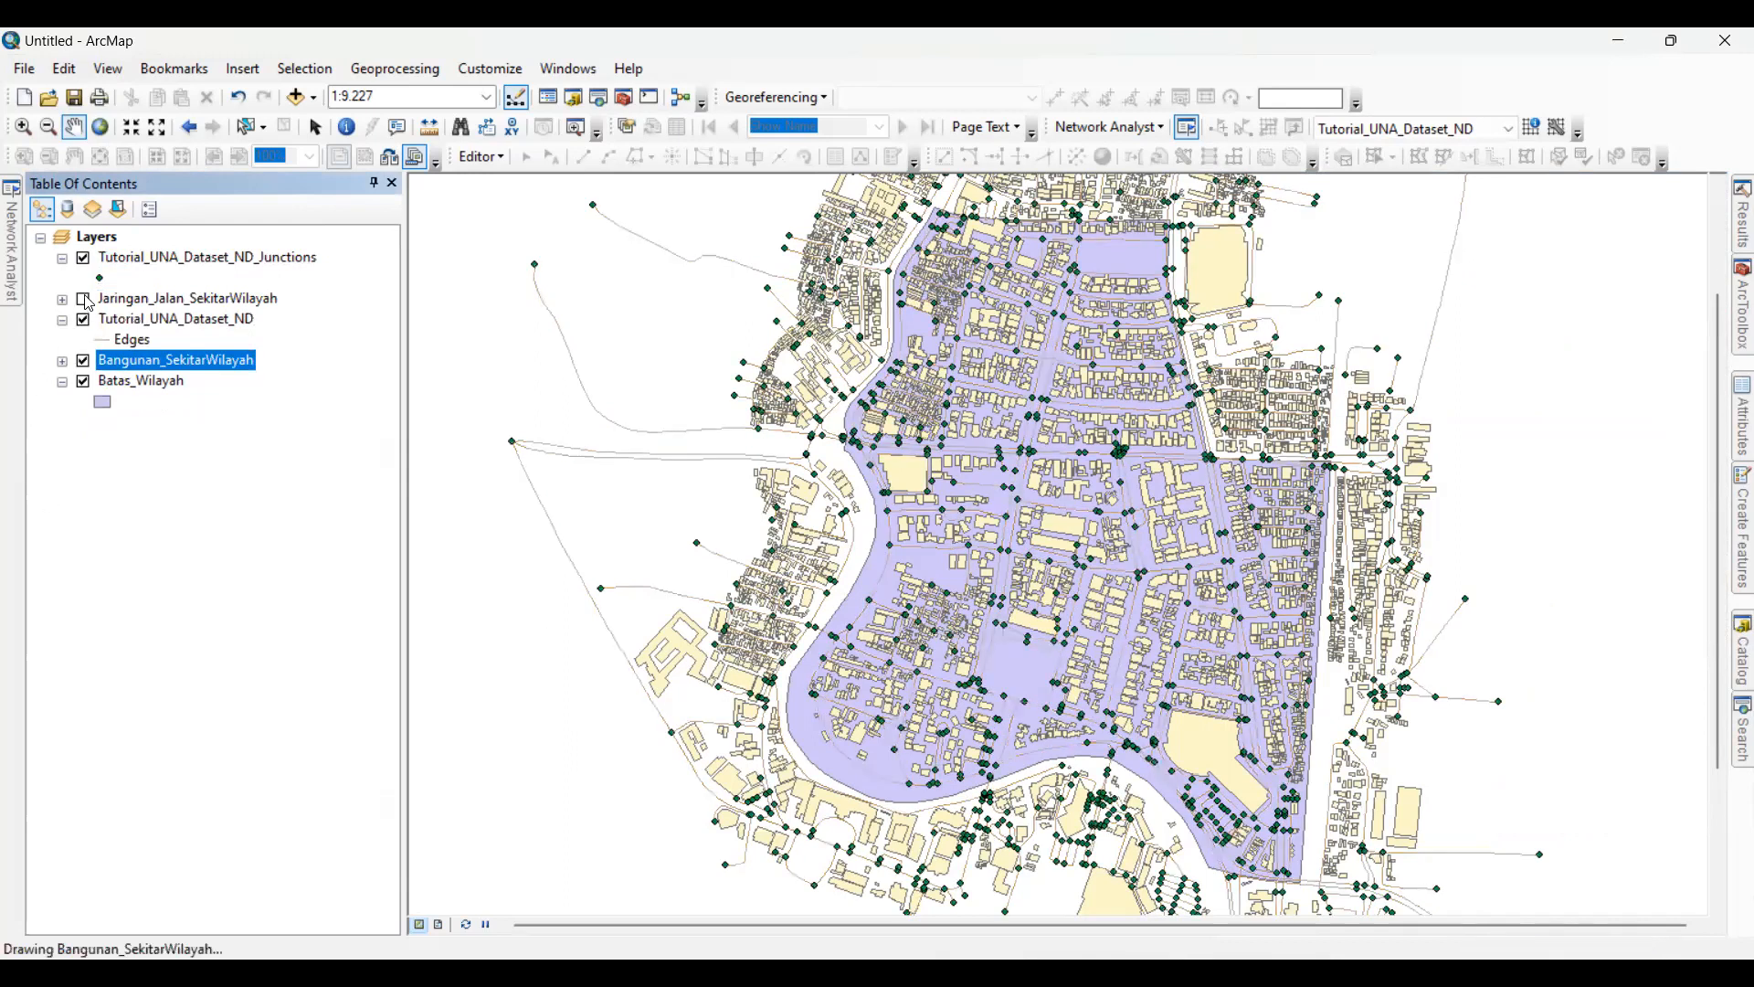
click(83, 320)
click(83, 361)
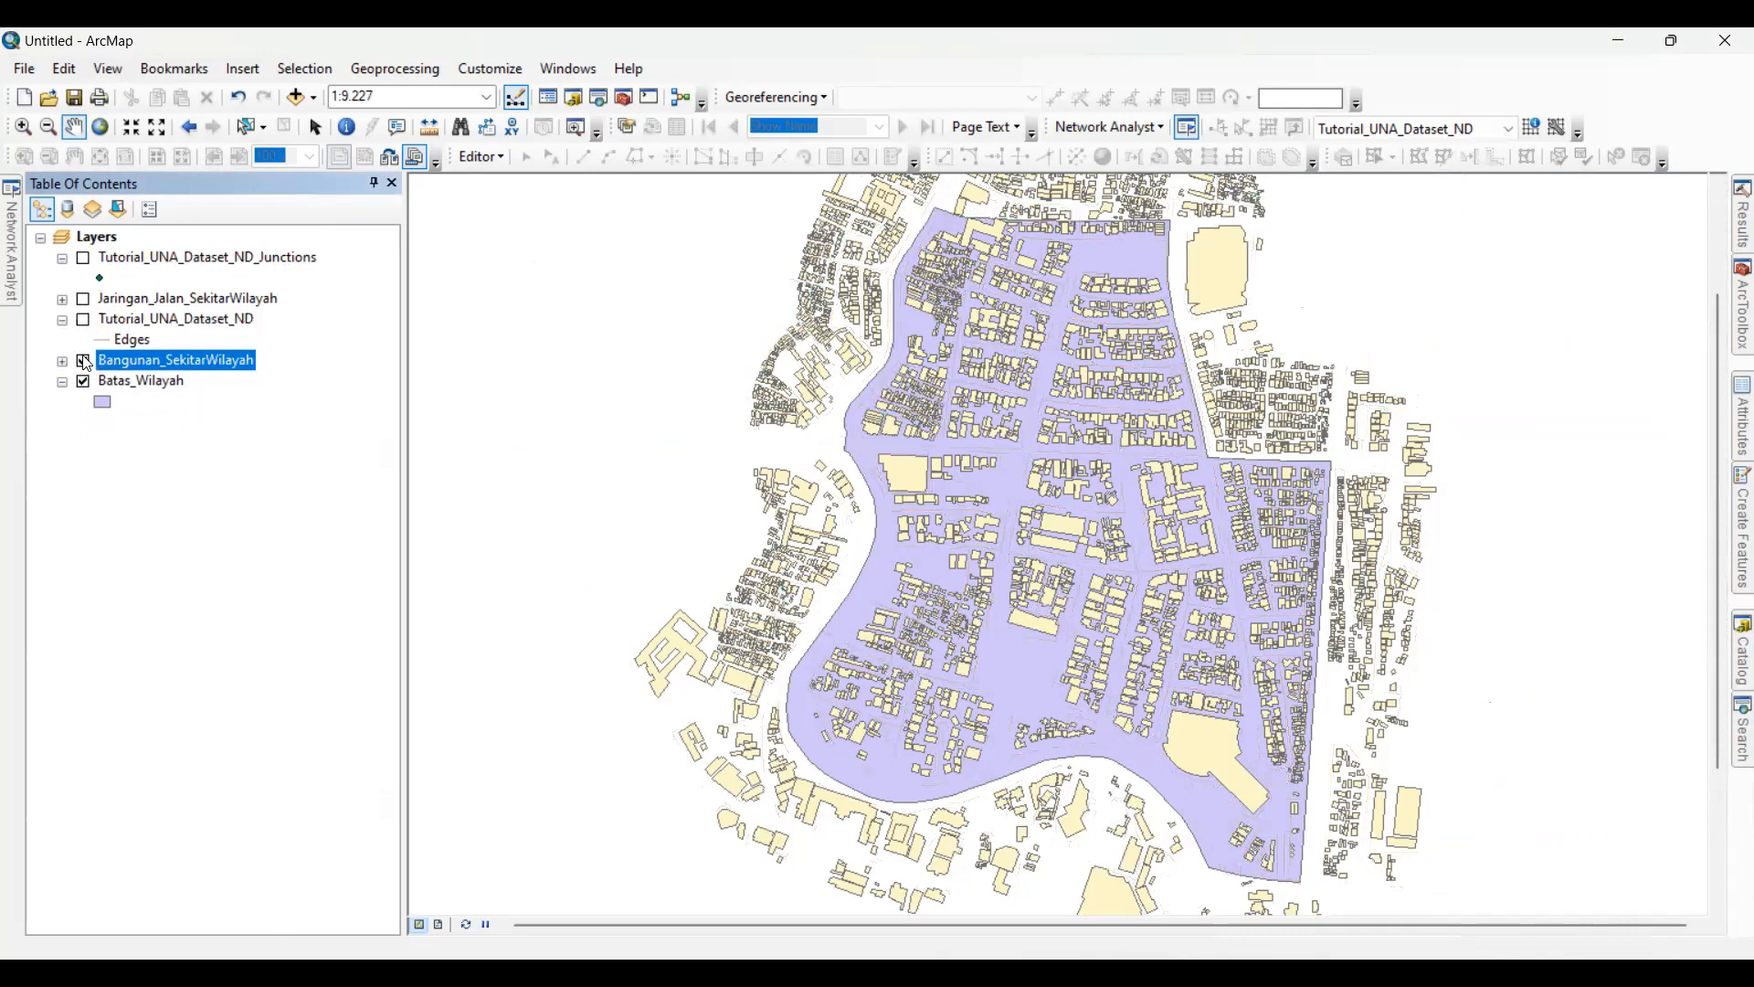
click(83, 360)
click(83, 320)
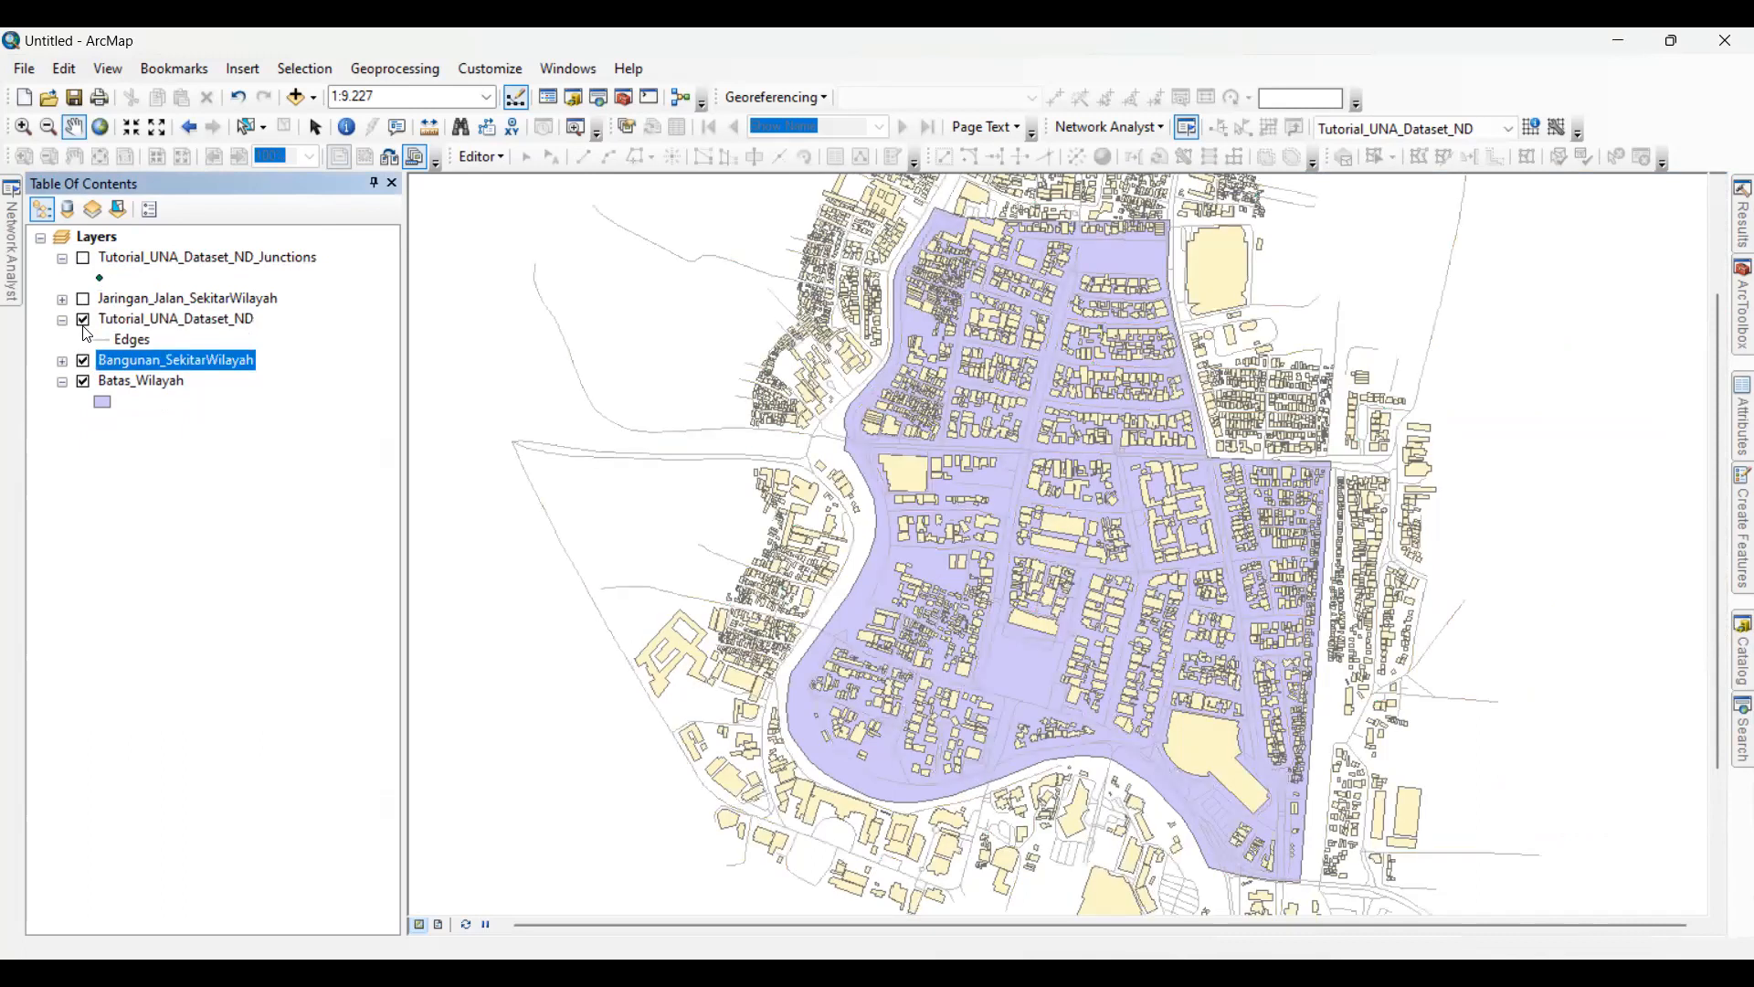
- Open the Centrality tool from the Centrality toolset of Urban Network Analysis Tools
click(1742, 306)
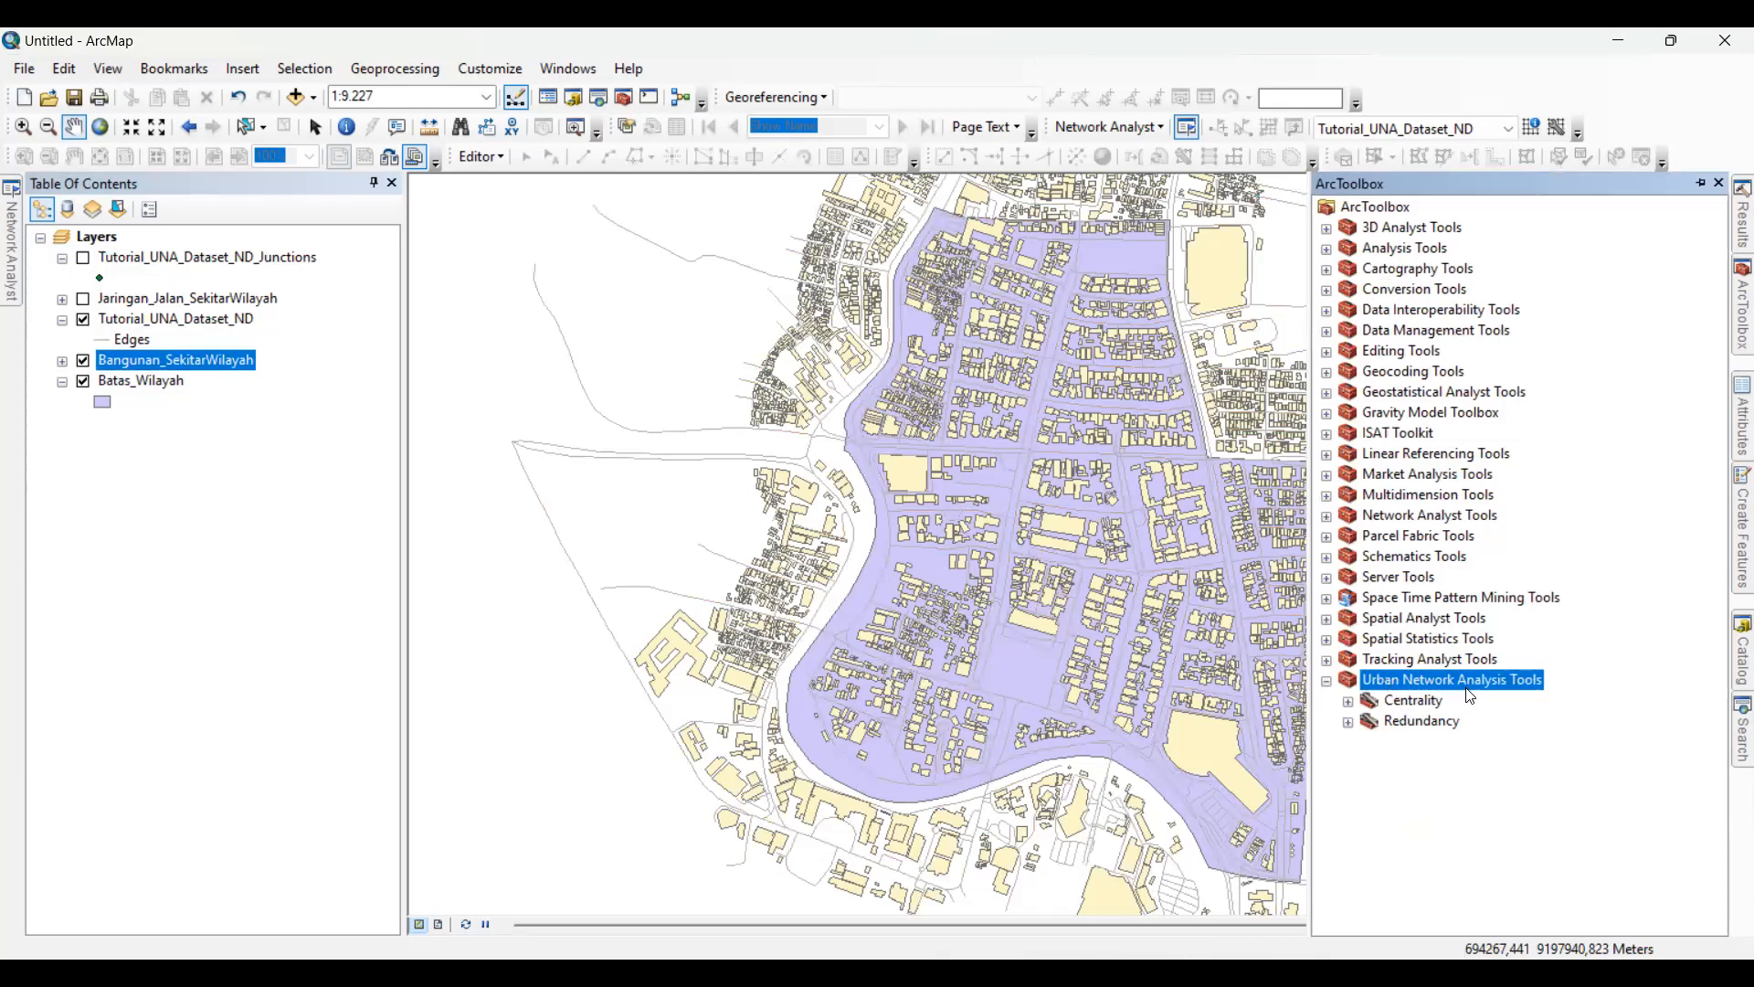
click(1430, 703)
double_click(1430, 705)
click(1434, 722)
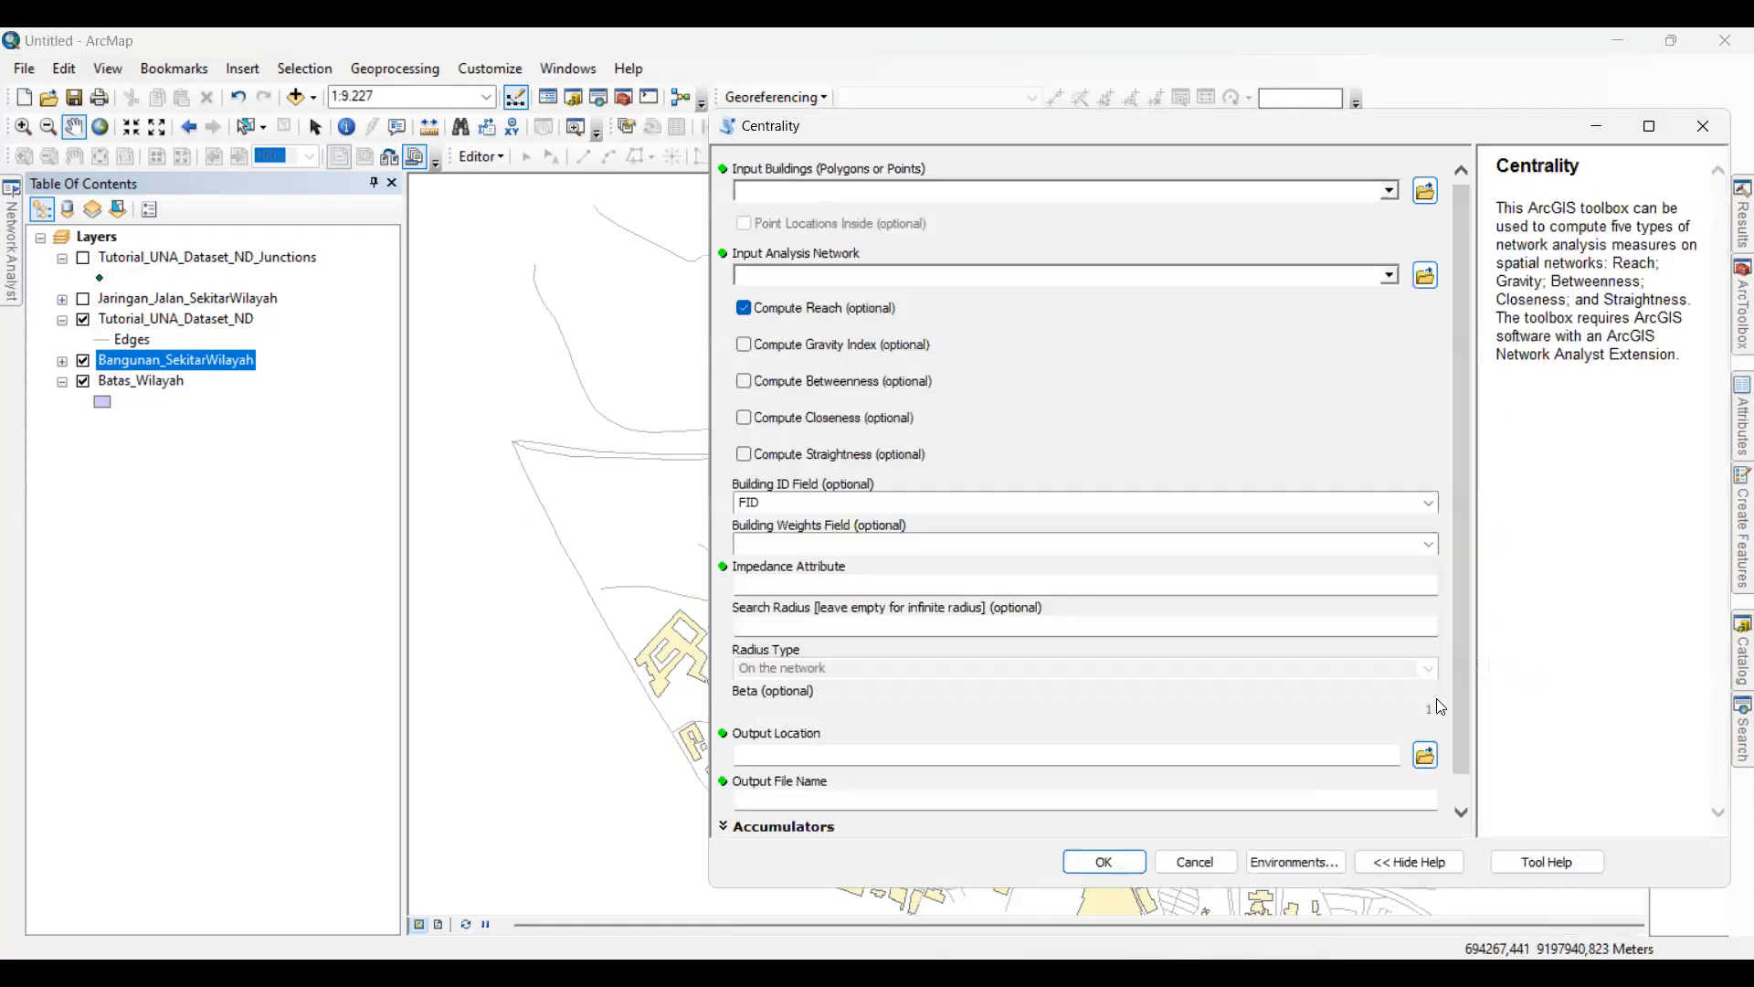
drag(840, 127, 877, 176)
- Set the Centrality tool's input buildings to Bangunan_SekitarWilayah and its input analysis network to Tutorial_UNA_Dataset_ND
click(921, 237)
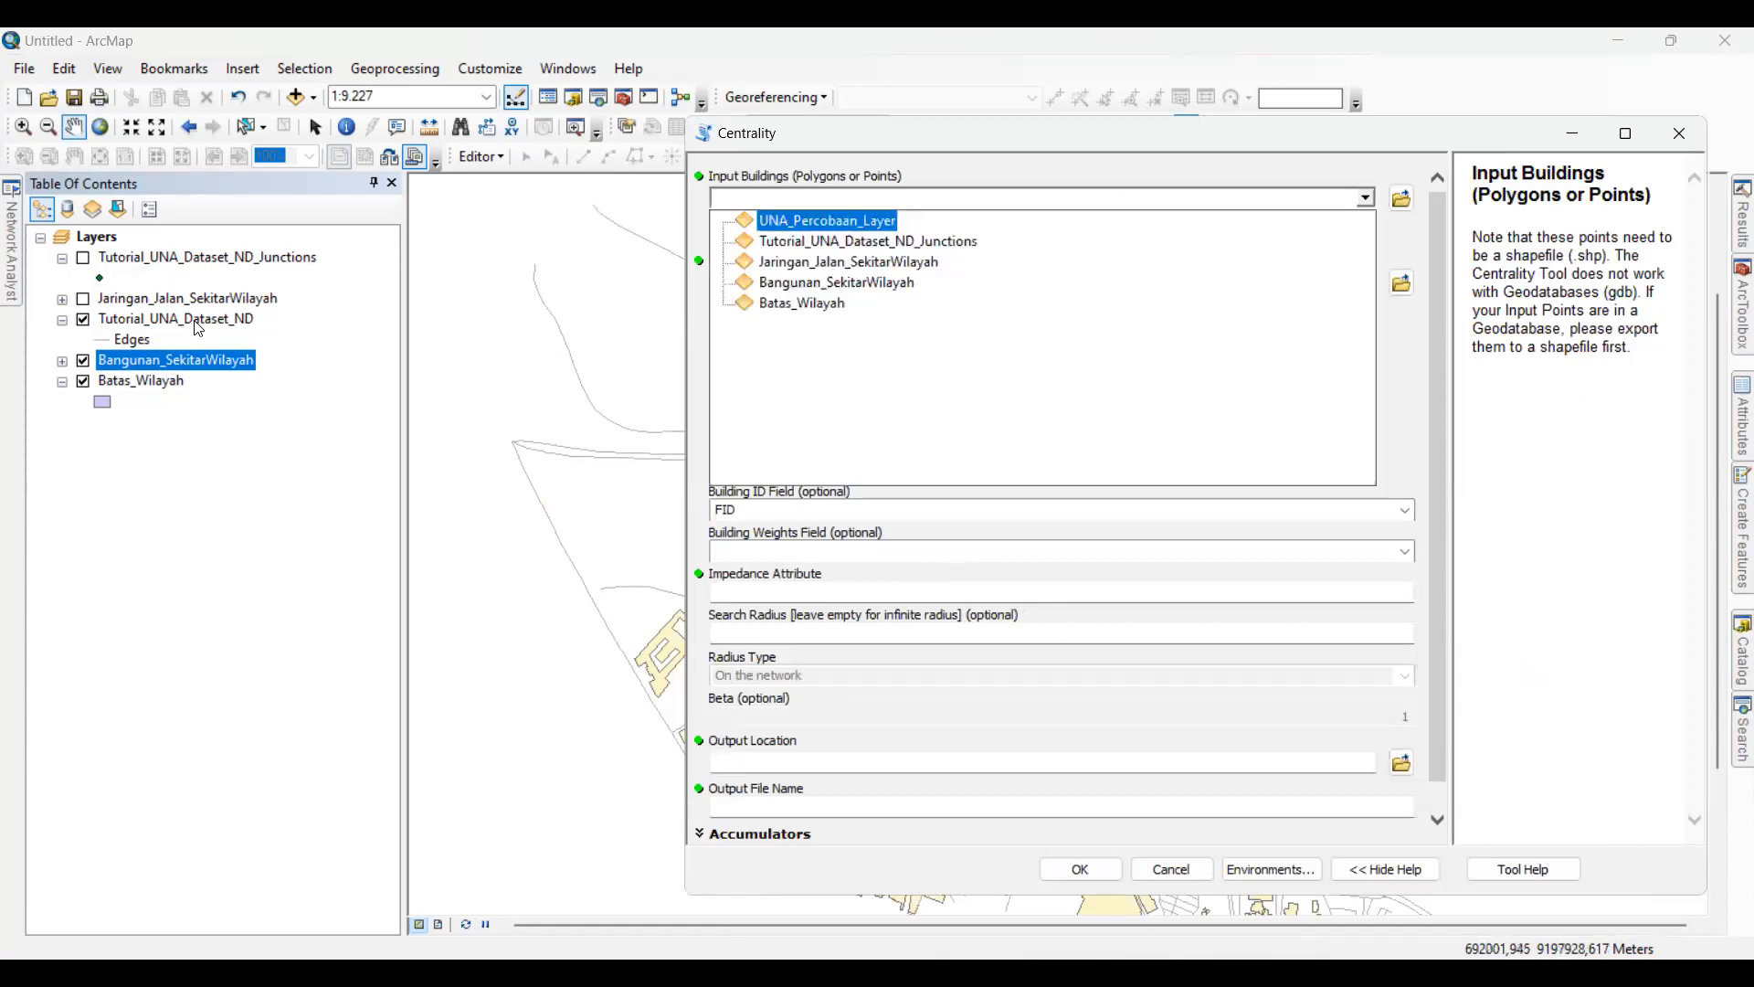
drag(156, 359, 914, 199)
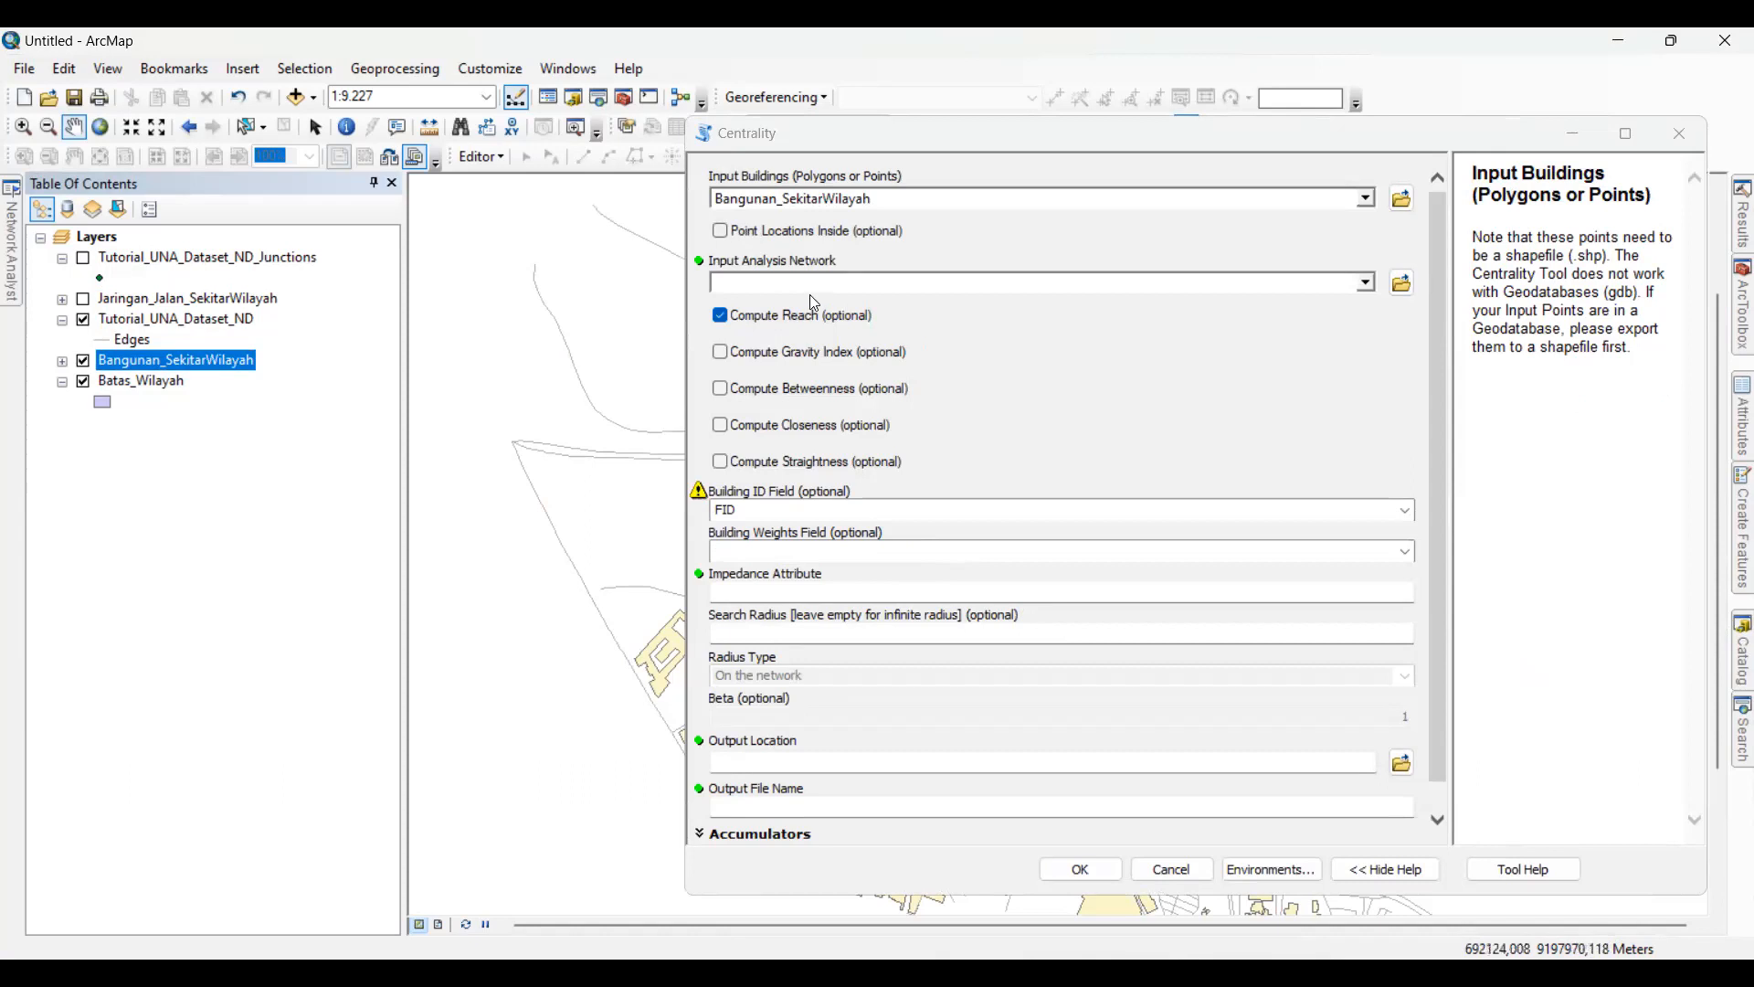
click(1221, 283)
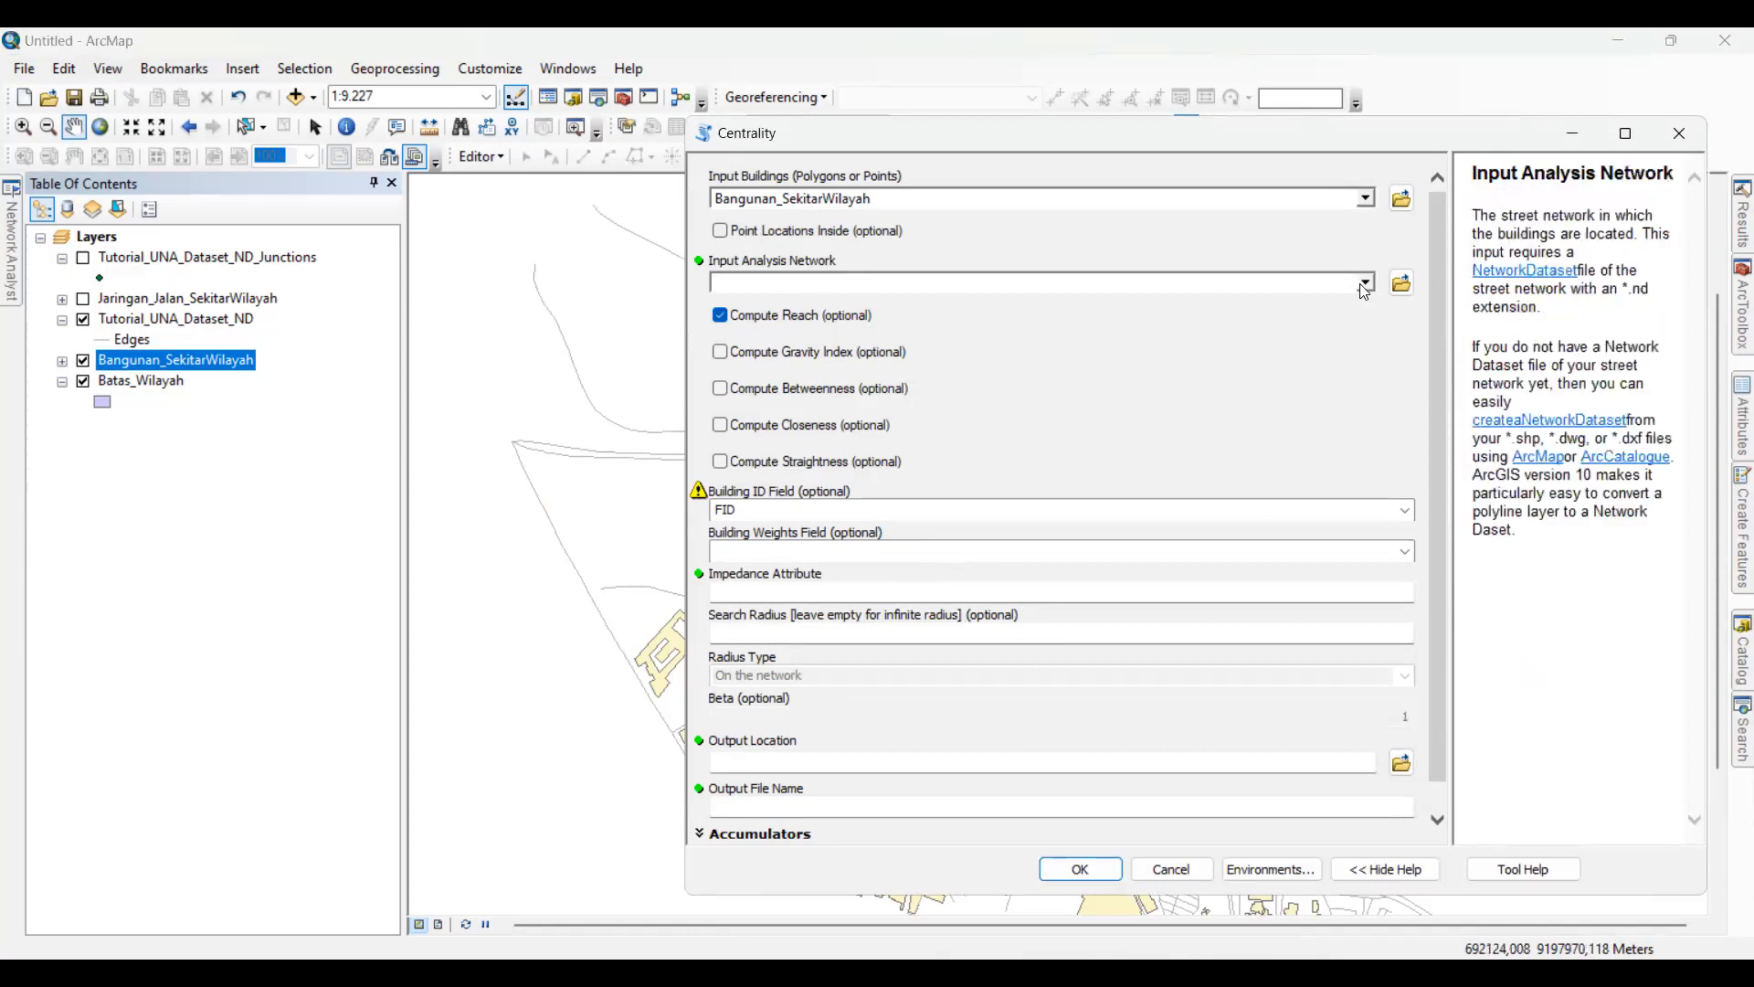
click(1366, 282)
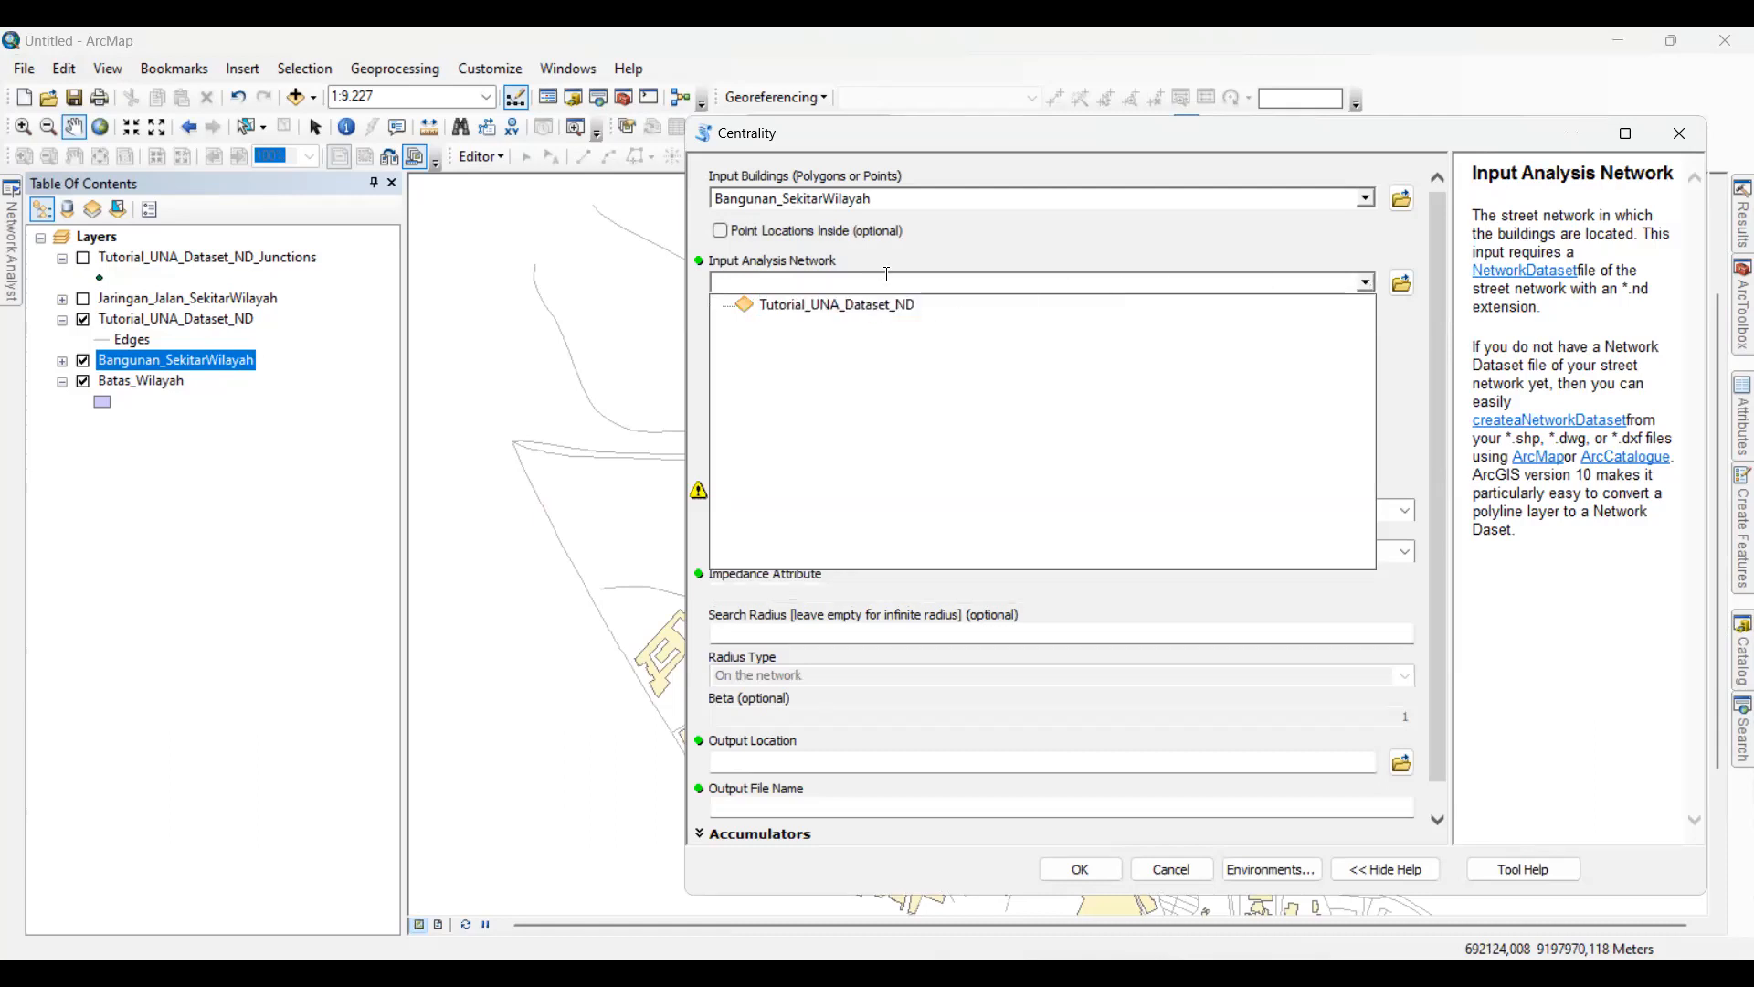
click(869, 305)
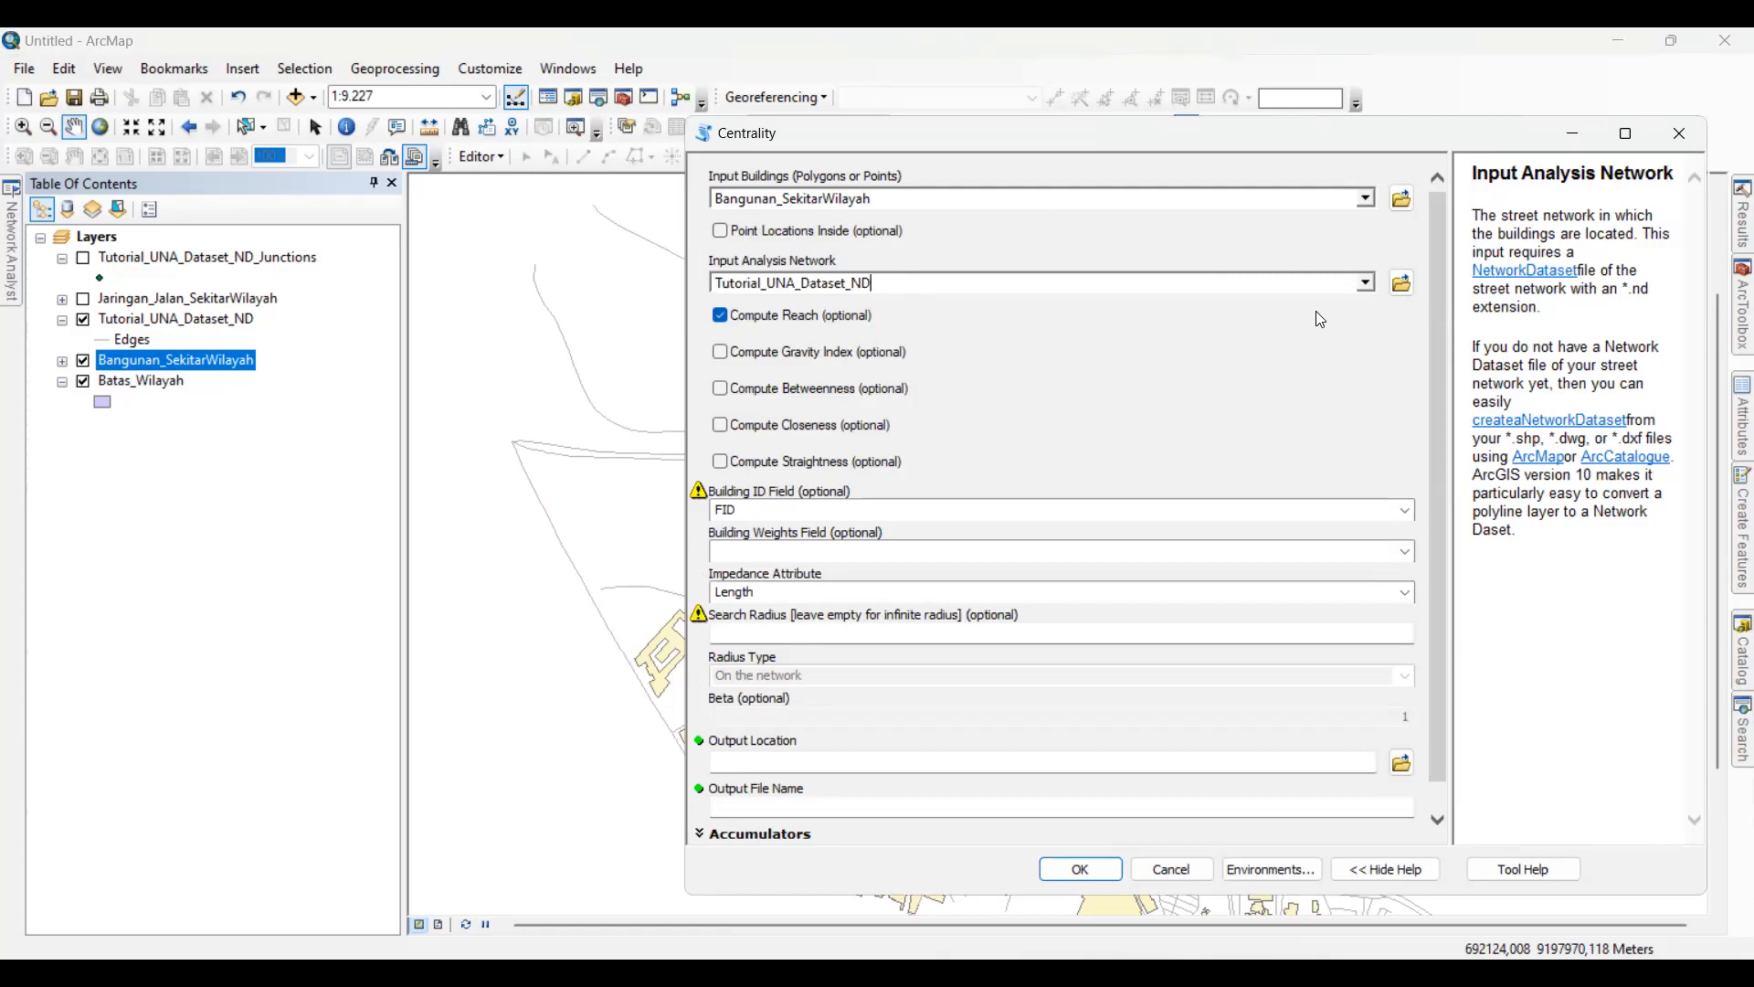
scroll(1440, 338, down, 1)
scroll(1441, 301, up, 1)
- Examine individual buildings and the surrounding network edges up close on the map, then return to the full extent of Batas_Wilayah
click(1003, 220)
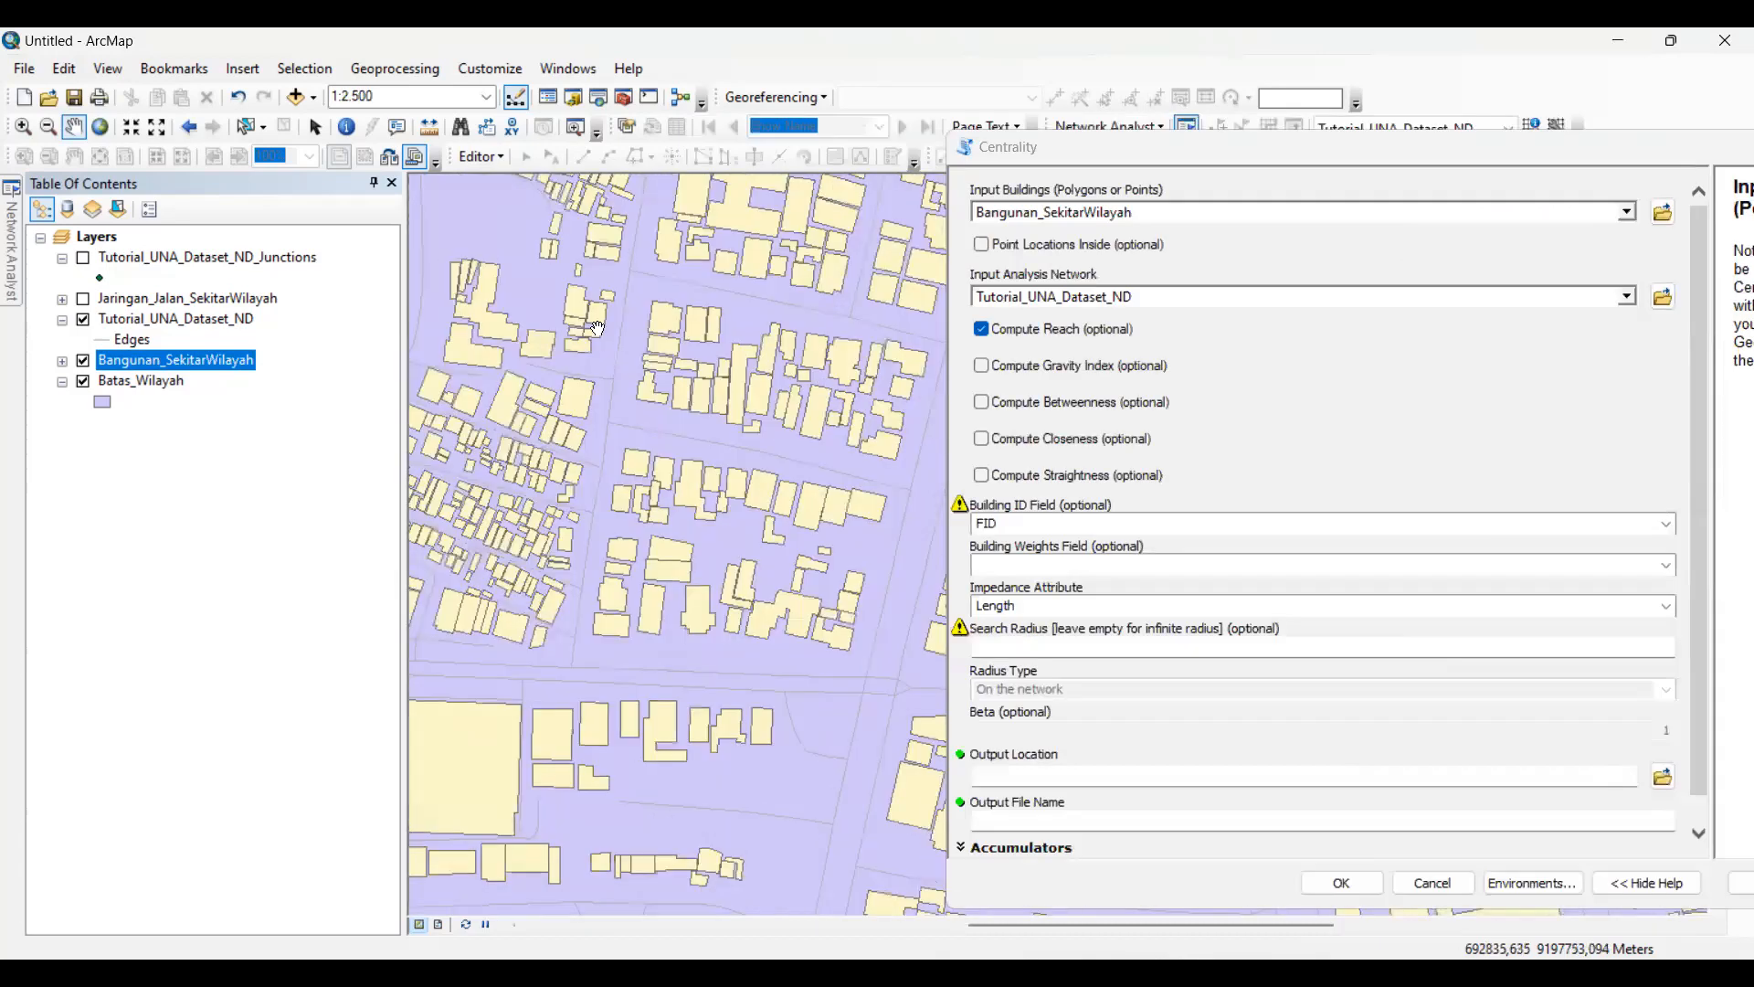
scroll(767, 362, up, 1)
scroll(821, 394, up, 1)
scroll(762, 411, down, 1)
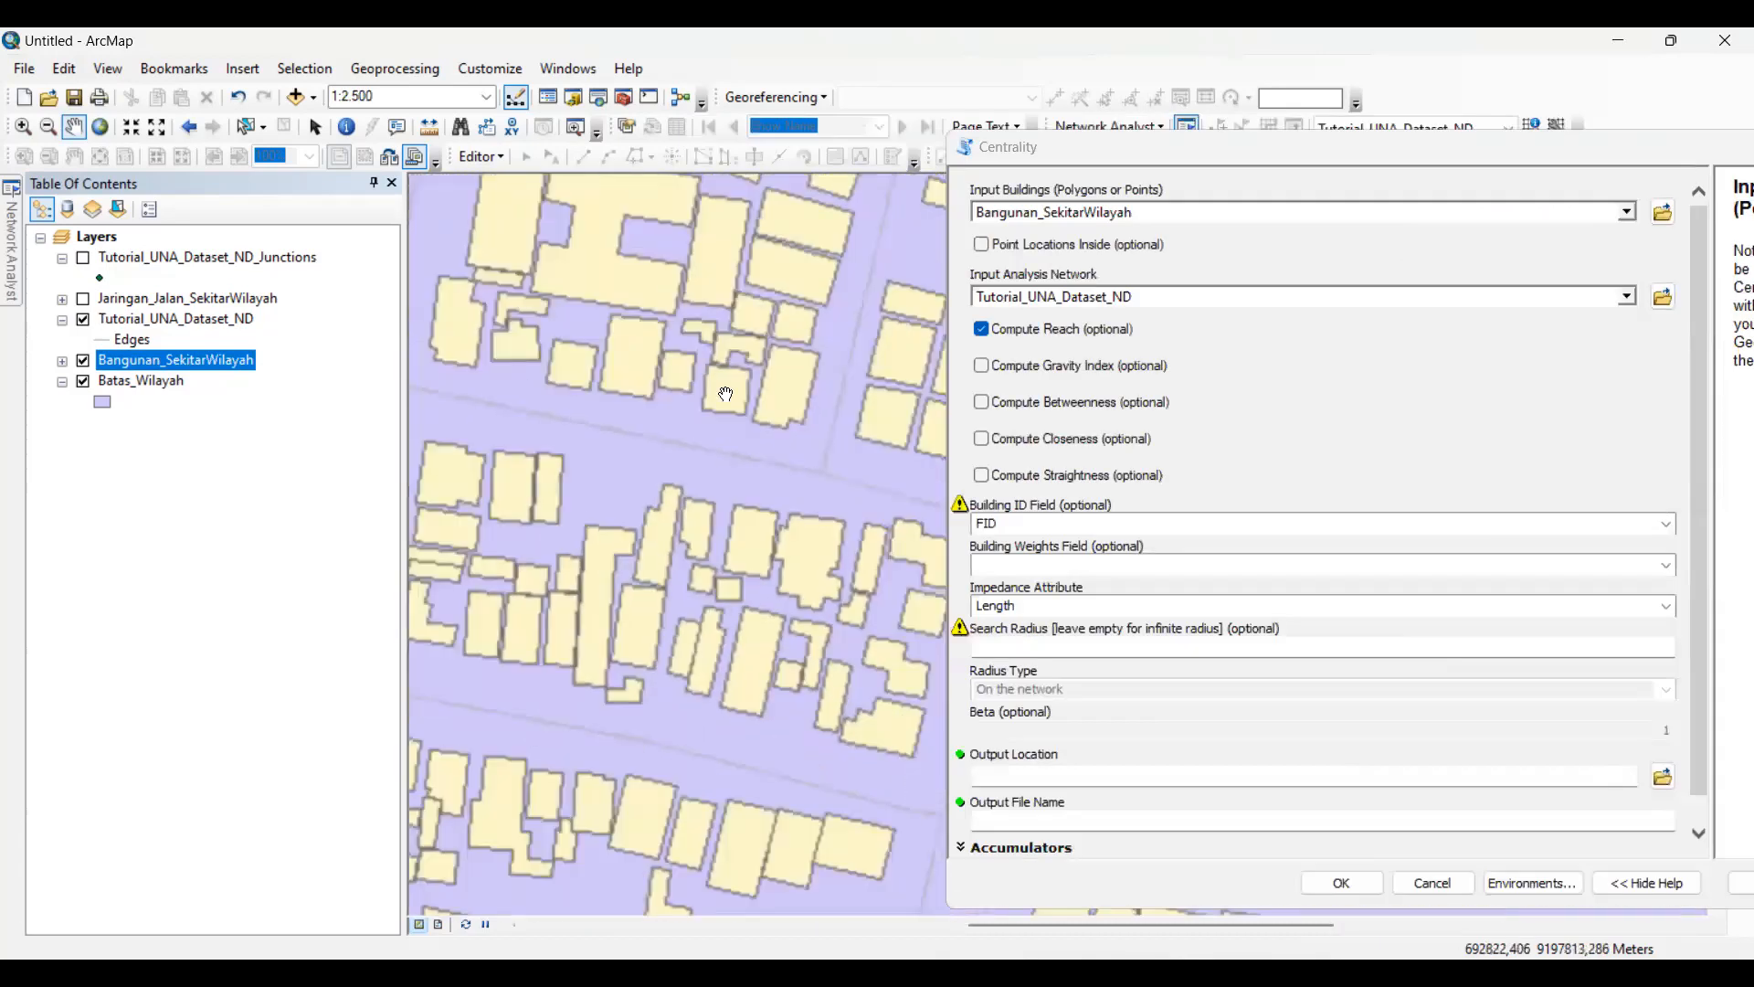
drag(652, 358, 753, 361)
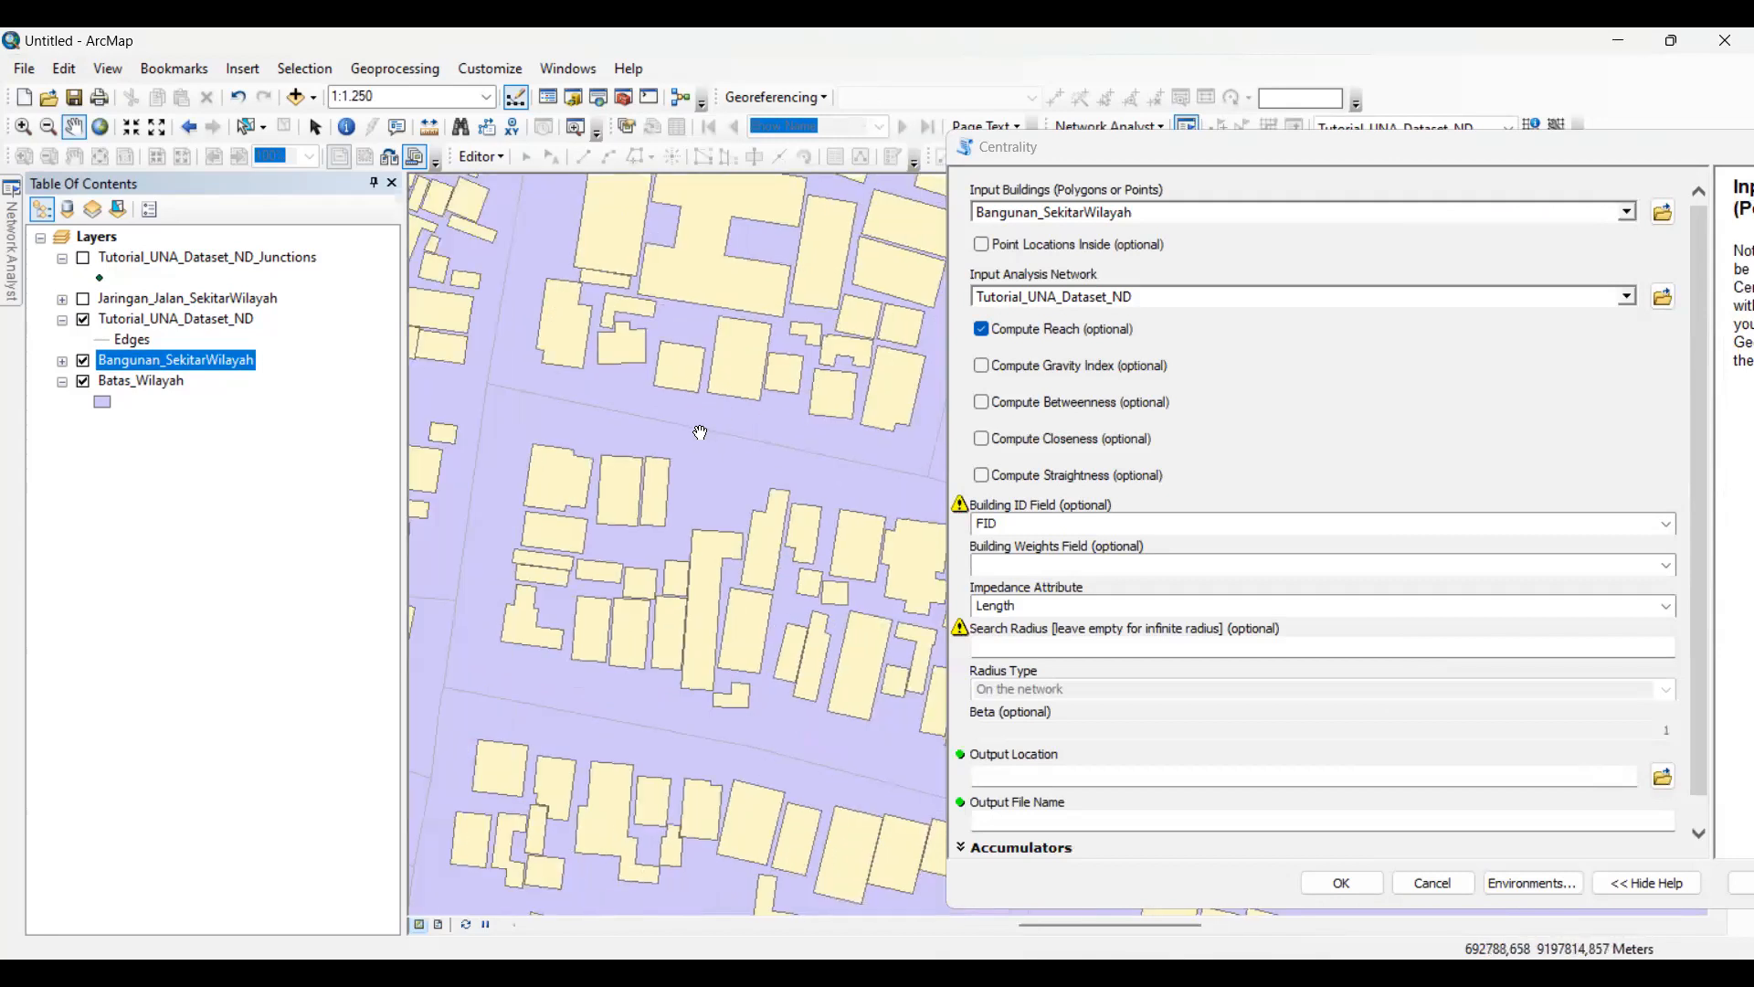
click(1149, 210)
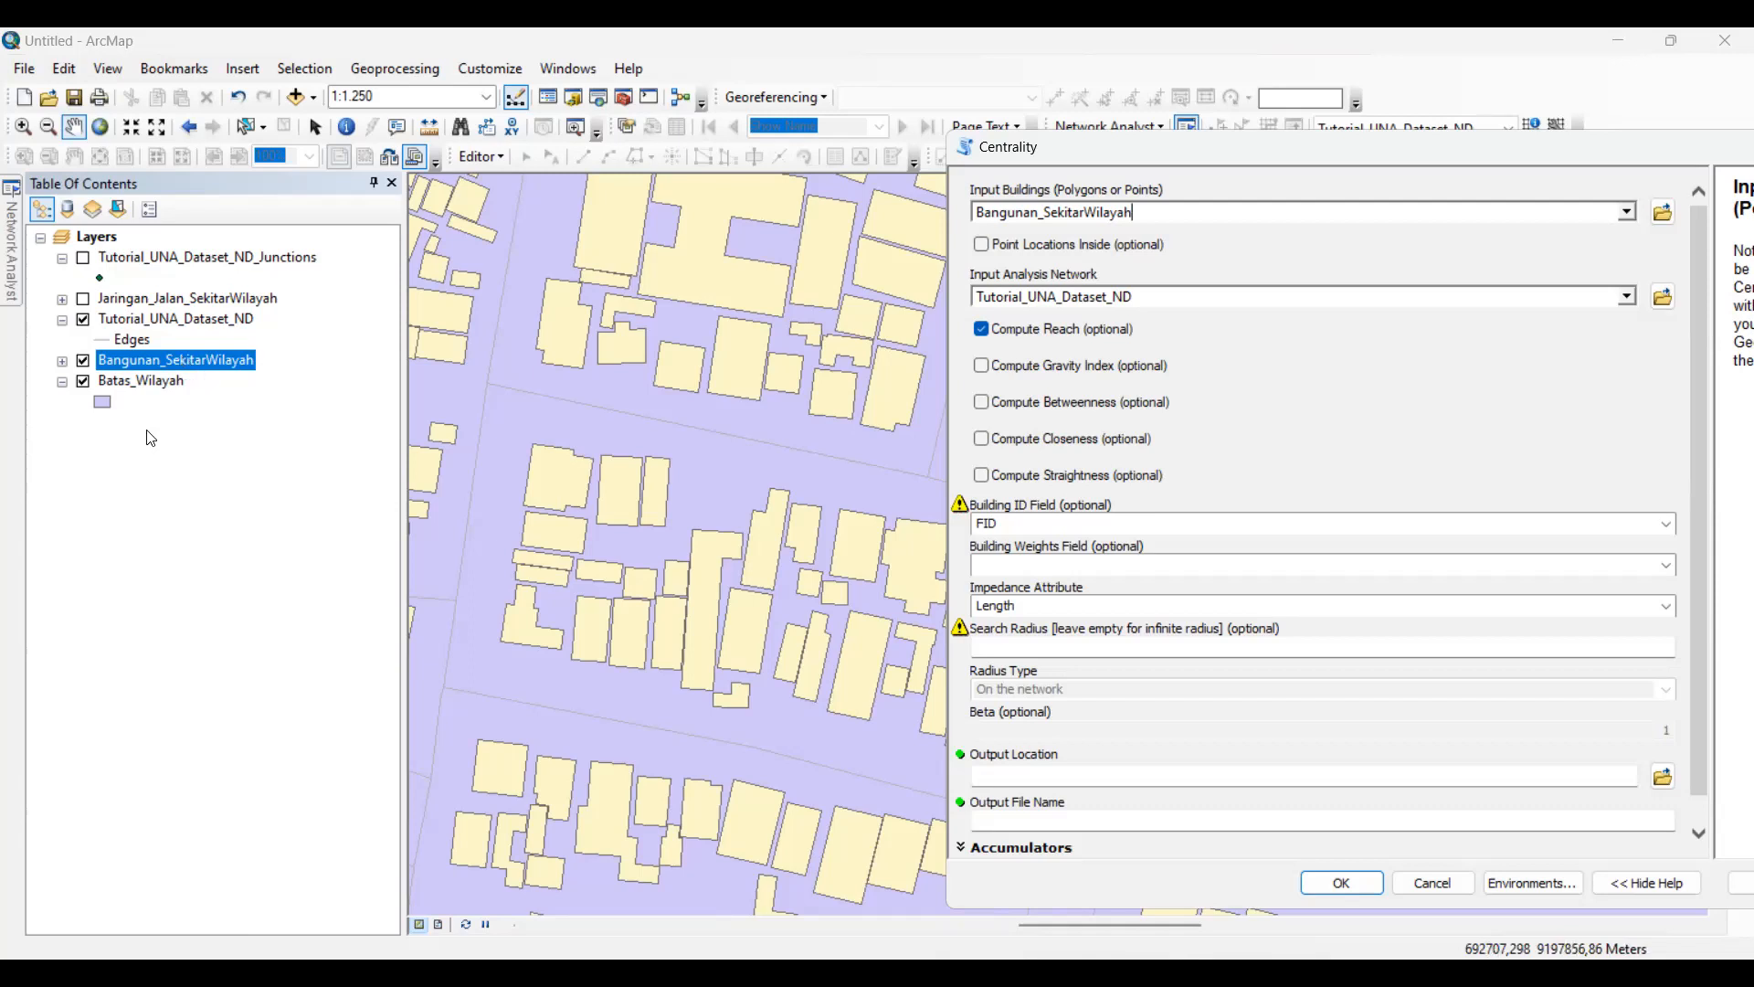
click(157, 381)
click(224, 496)
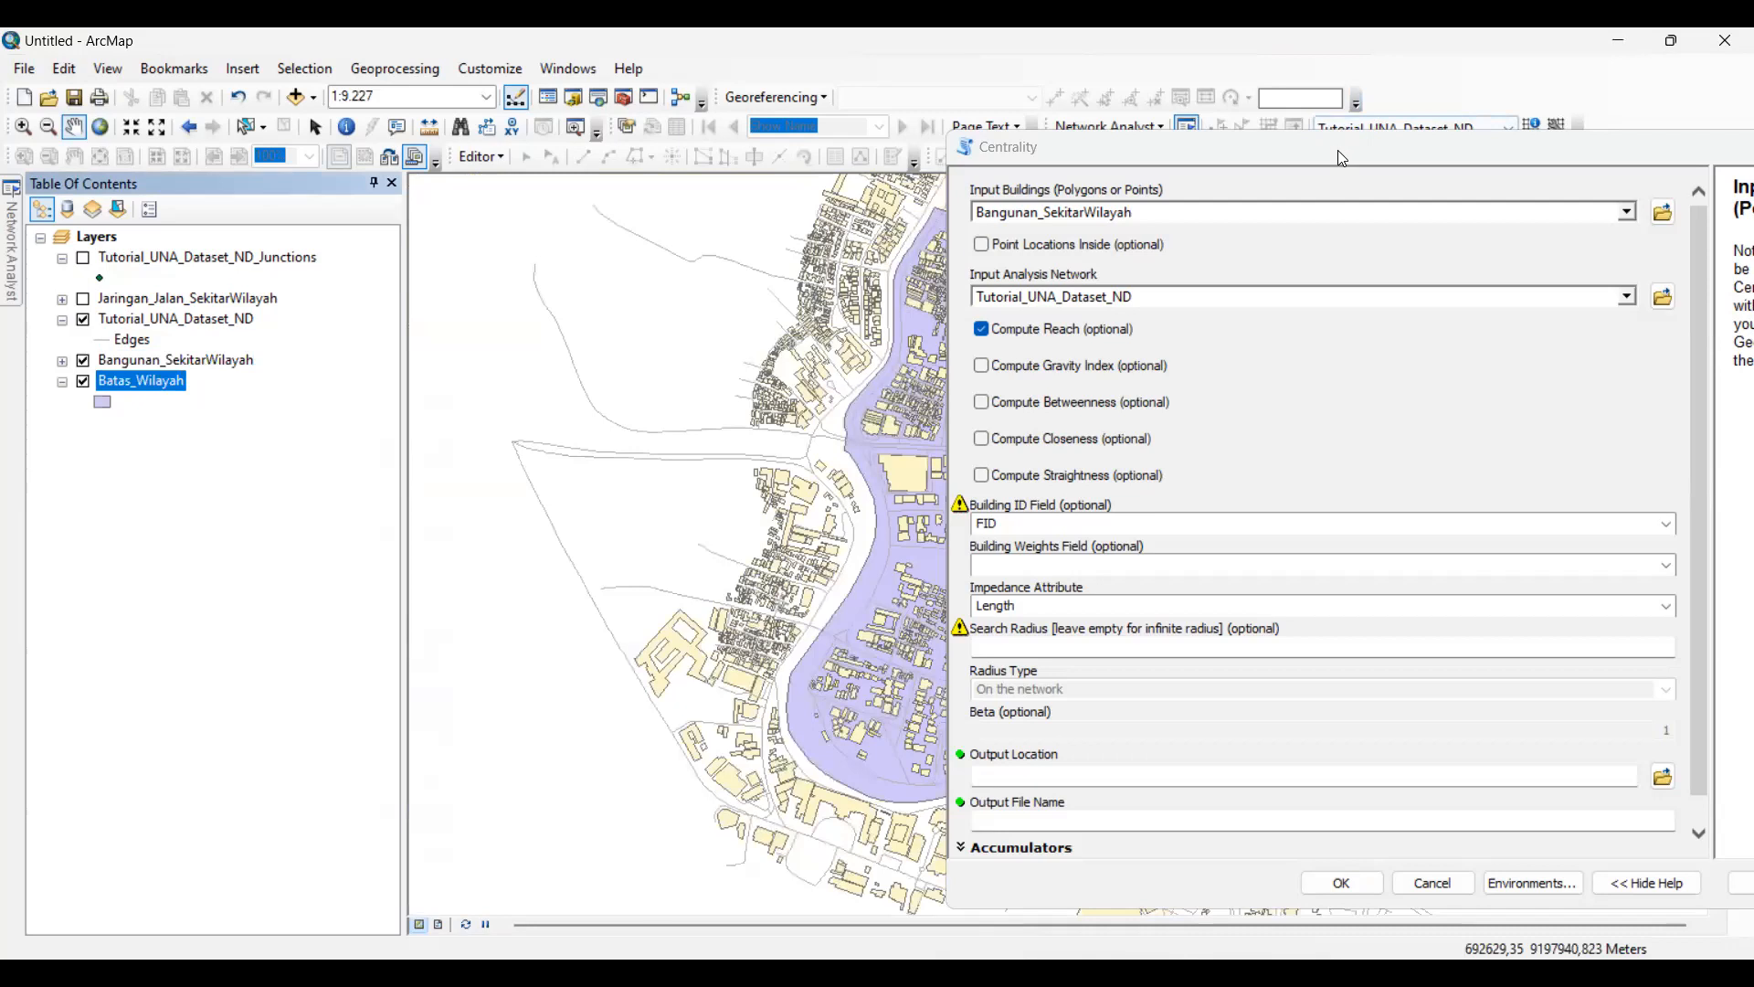
drag(1337, 150, 967, 100)
drag(1281, 100, 1341, 172)
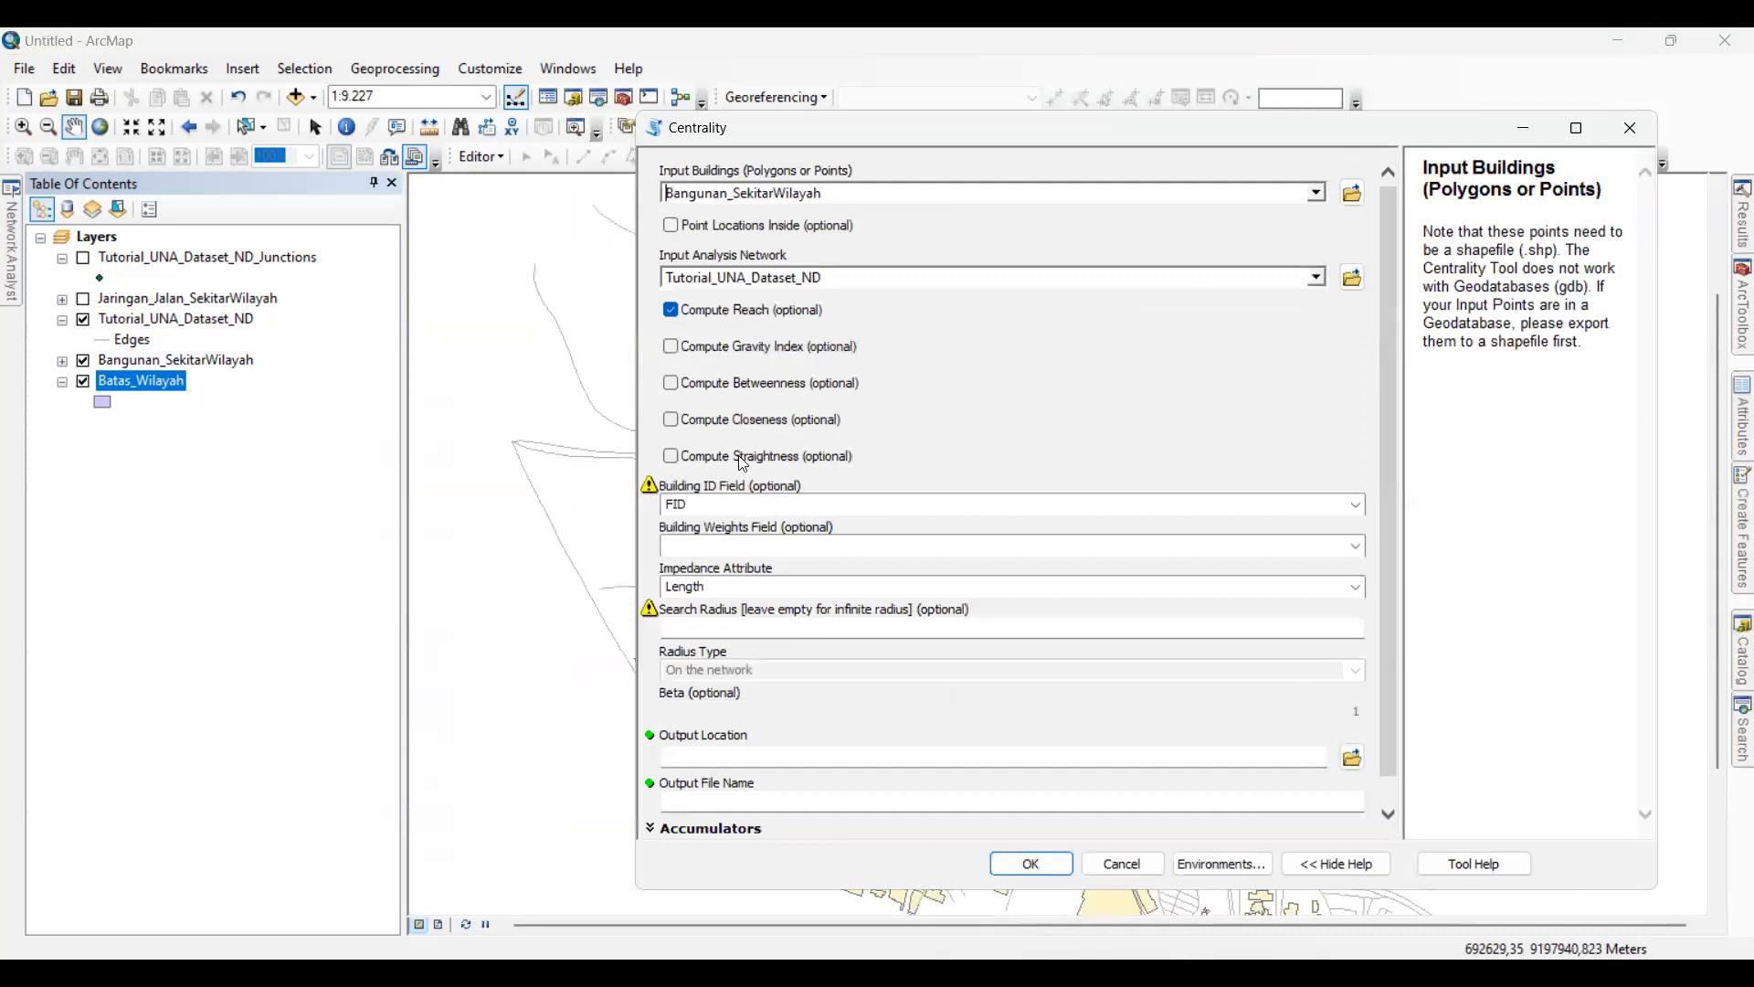
- Enable the Gravity Index, Betweenness, Closeness and Straightness computations in the Centrality tool, alongside Reach
drag(1387, 283, 1387, 261)
click(671, 347)
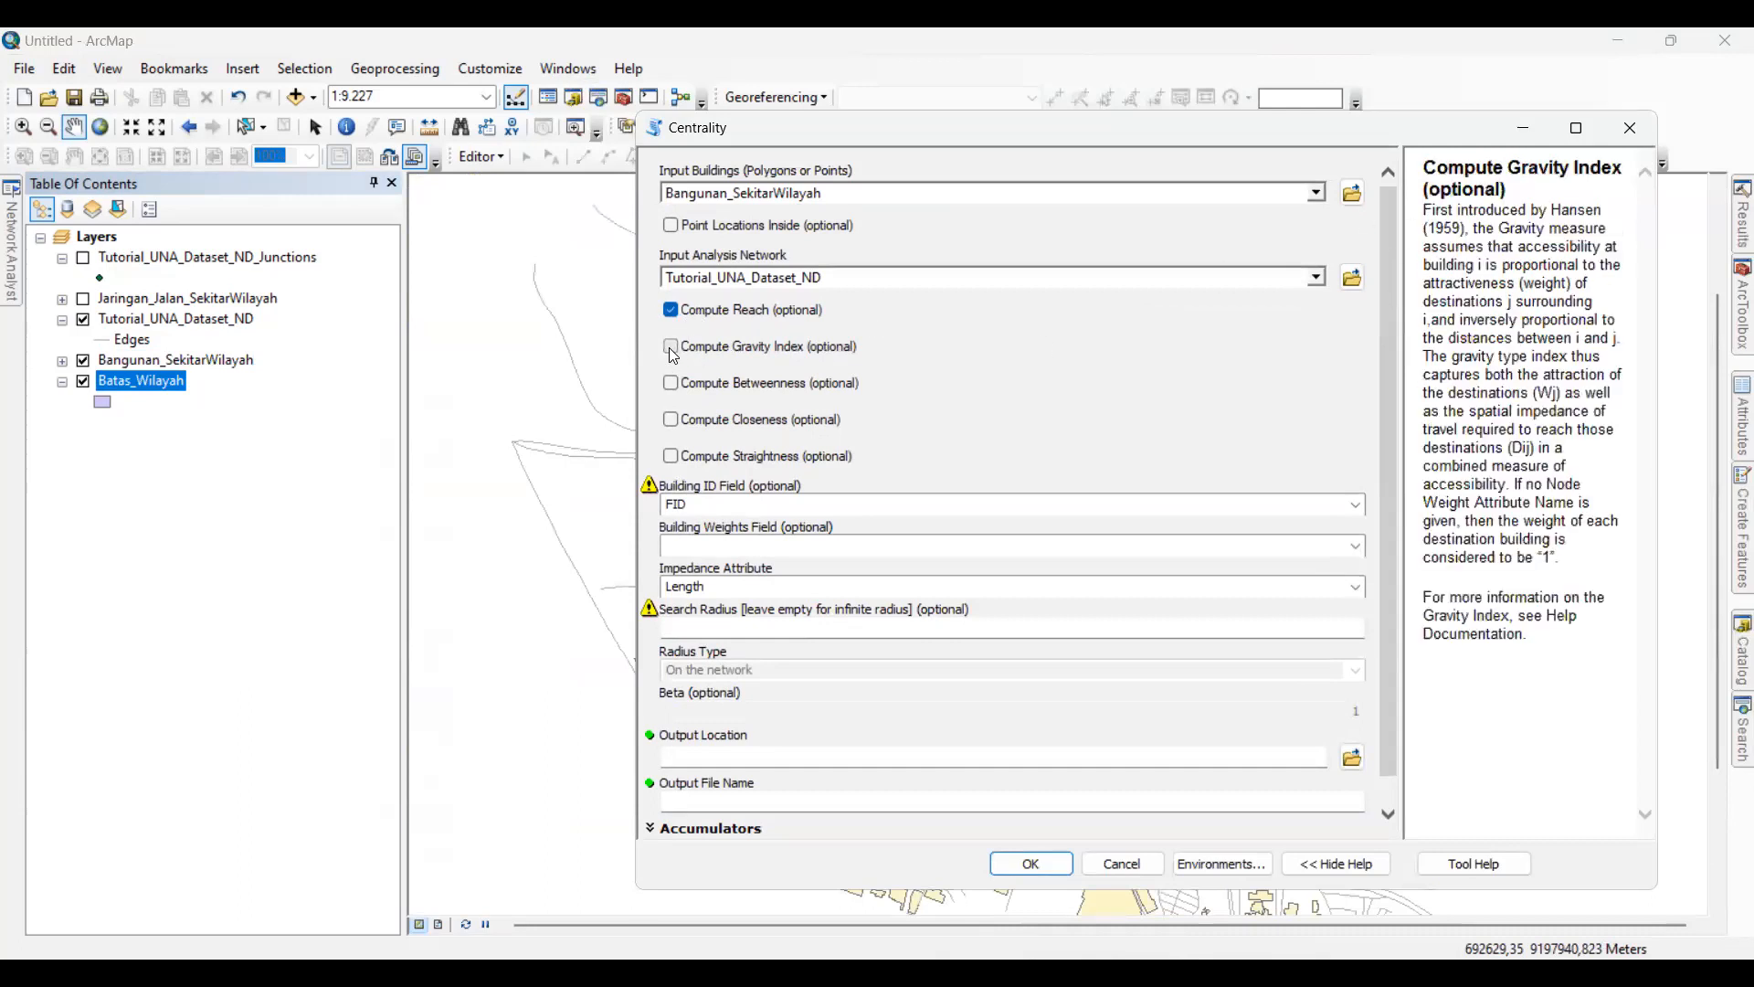
click(692, 385)
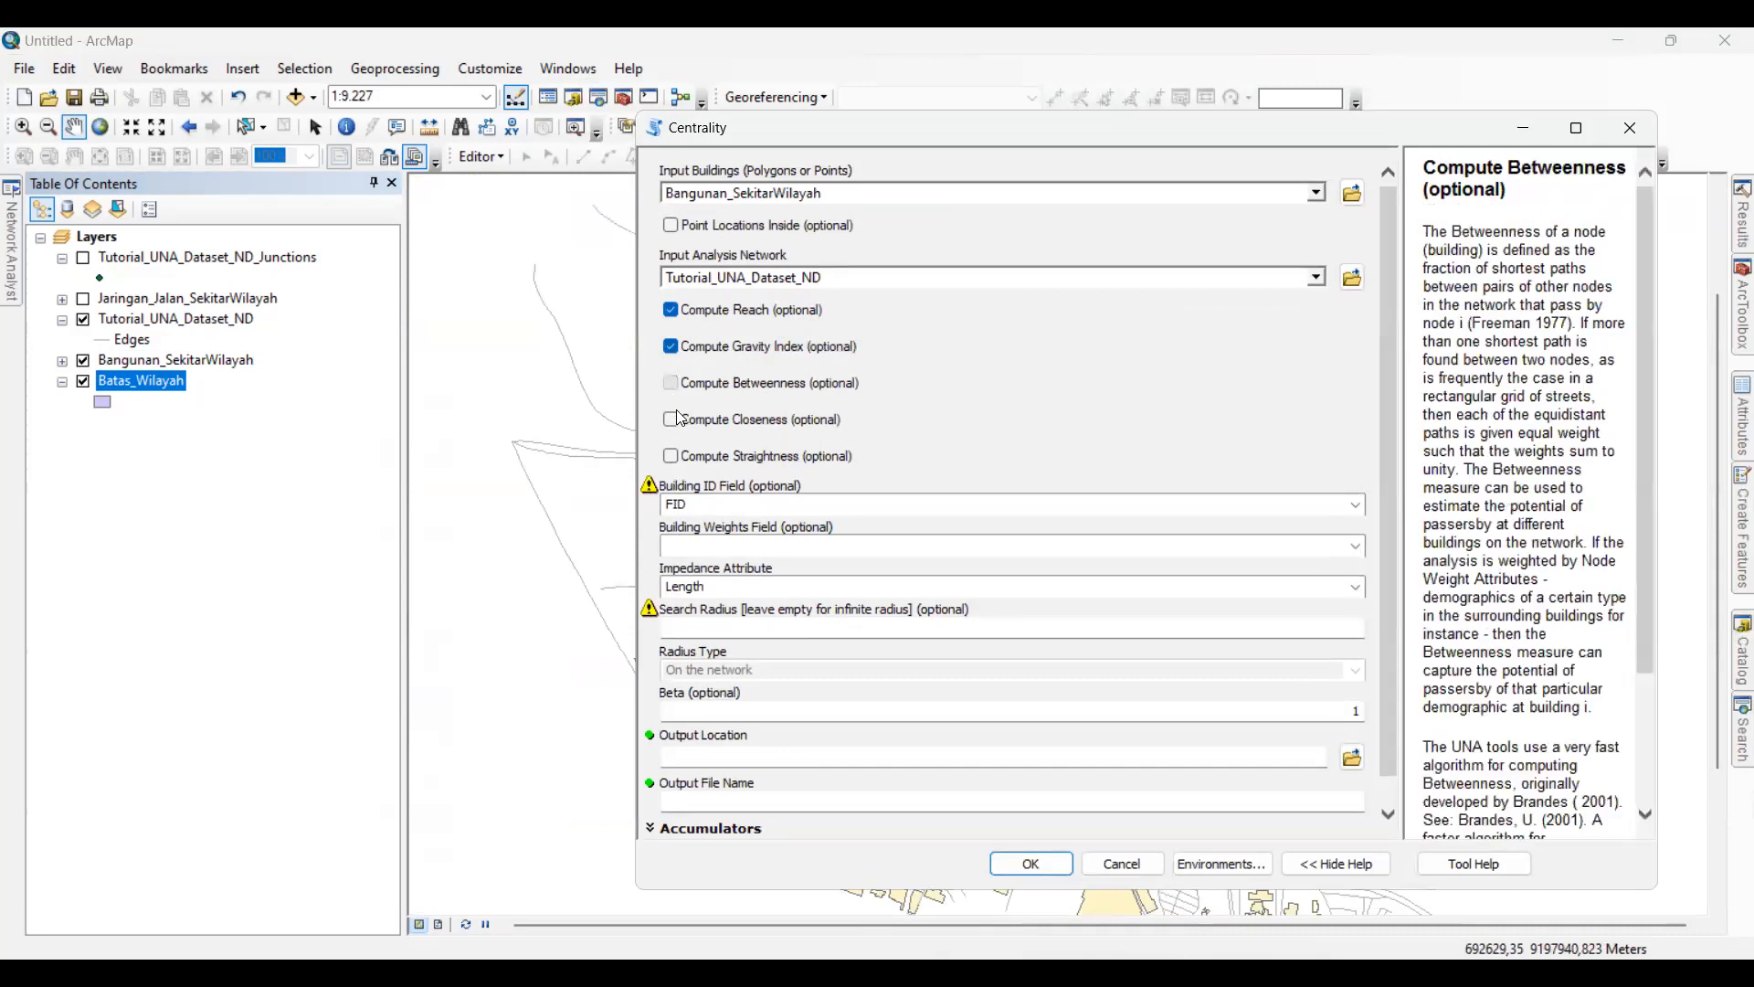
click(677, 421)
click(672, 457)
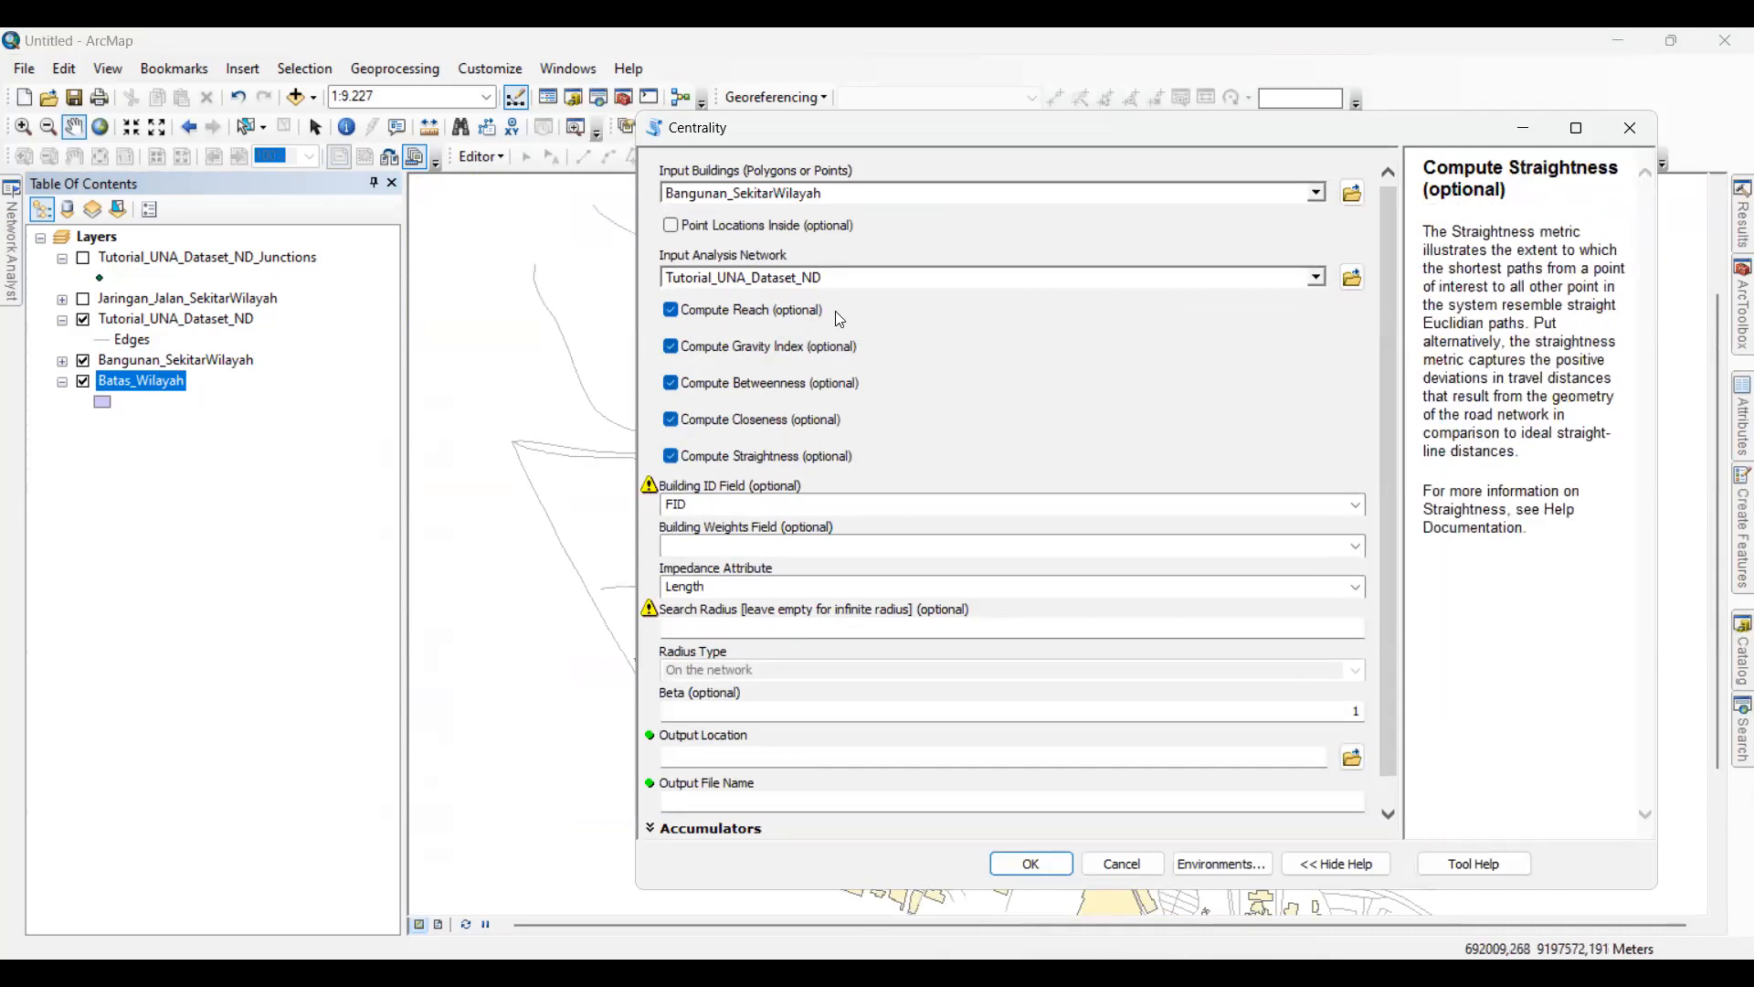
scroll(1392, 331, down, 1)
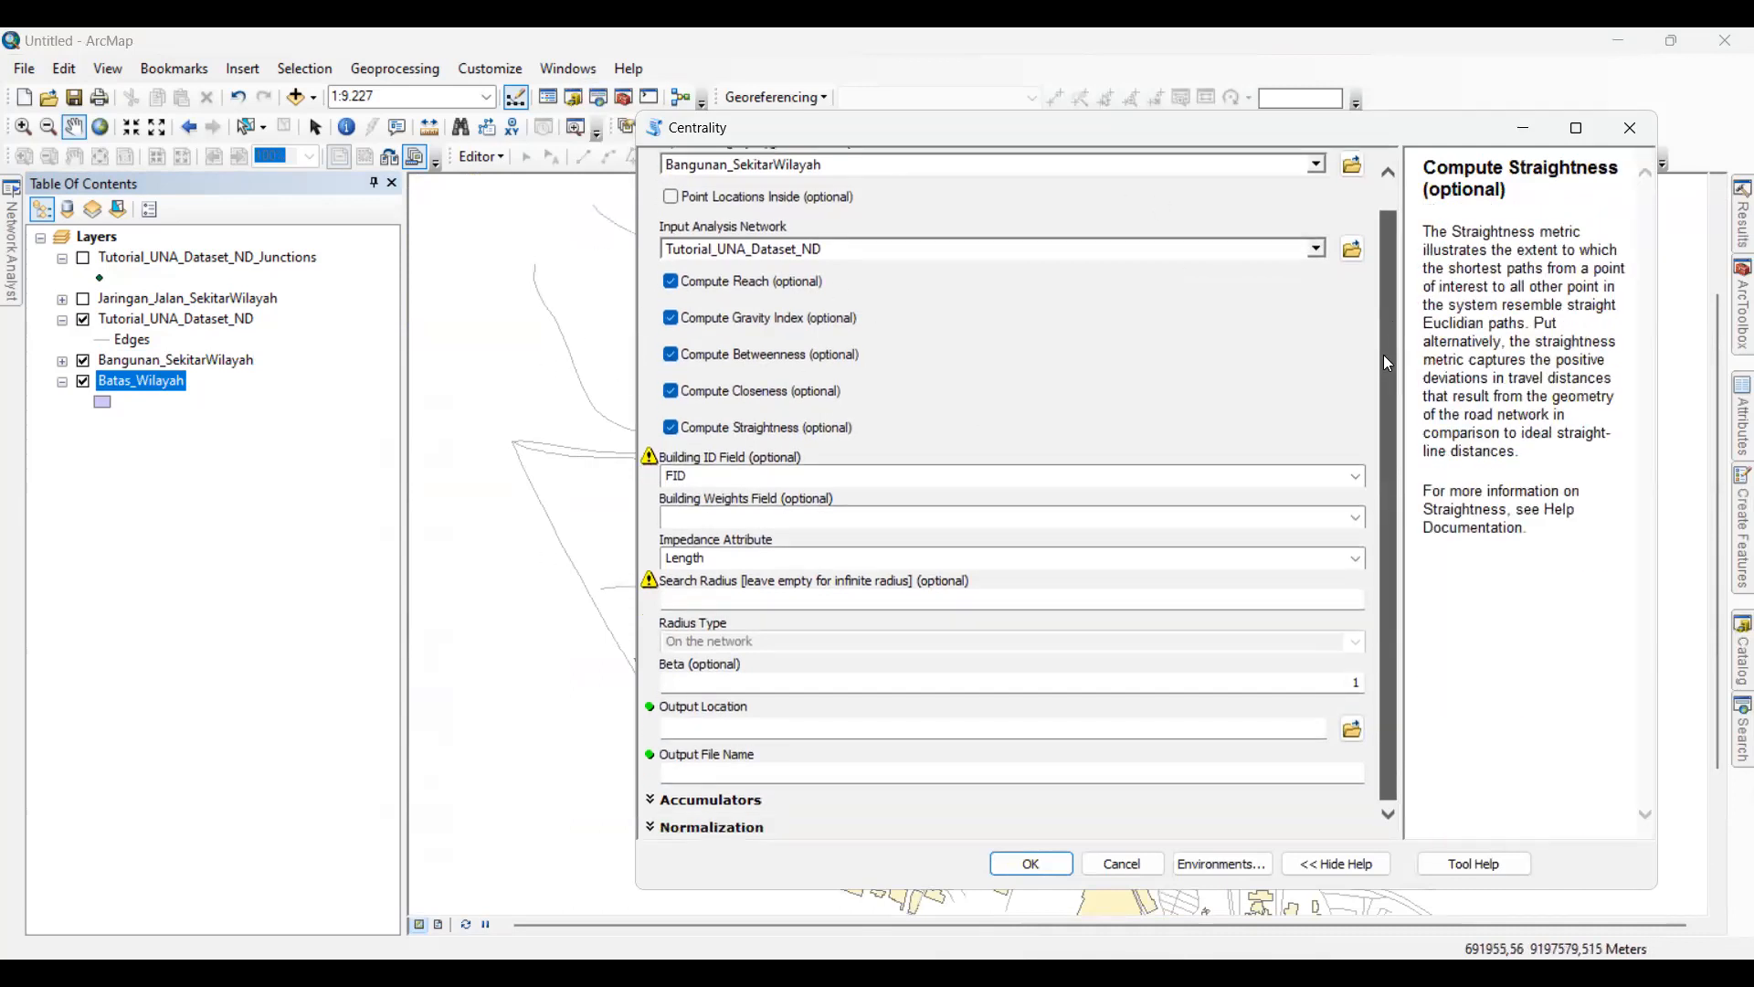
- Read the Centrality tool's help on the Gravity Index, Betweenness, Building ID Field and Building Weights Field parameters
click(672, 319)
click(672, 355)
click(672, 318)
click(671, 355)
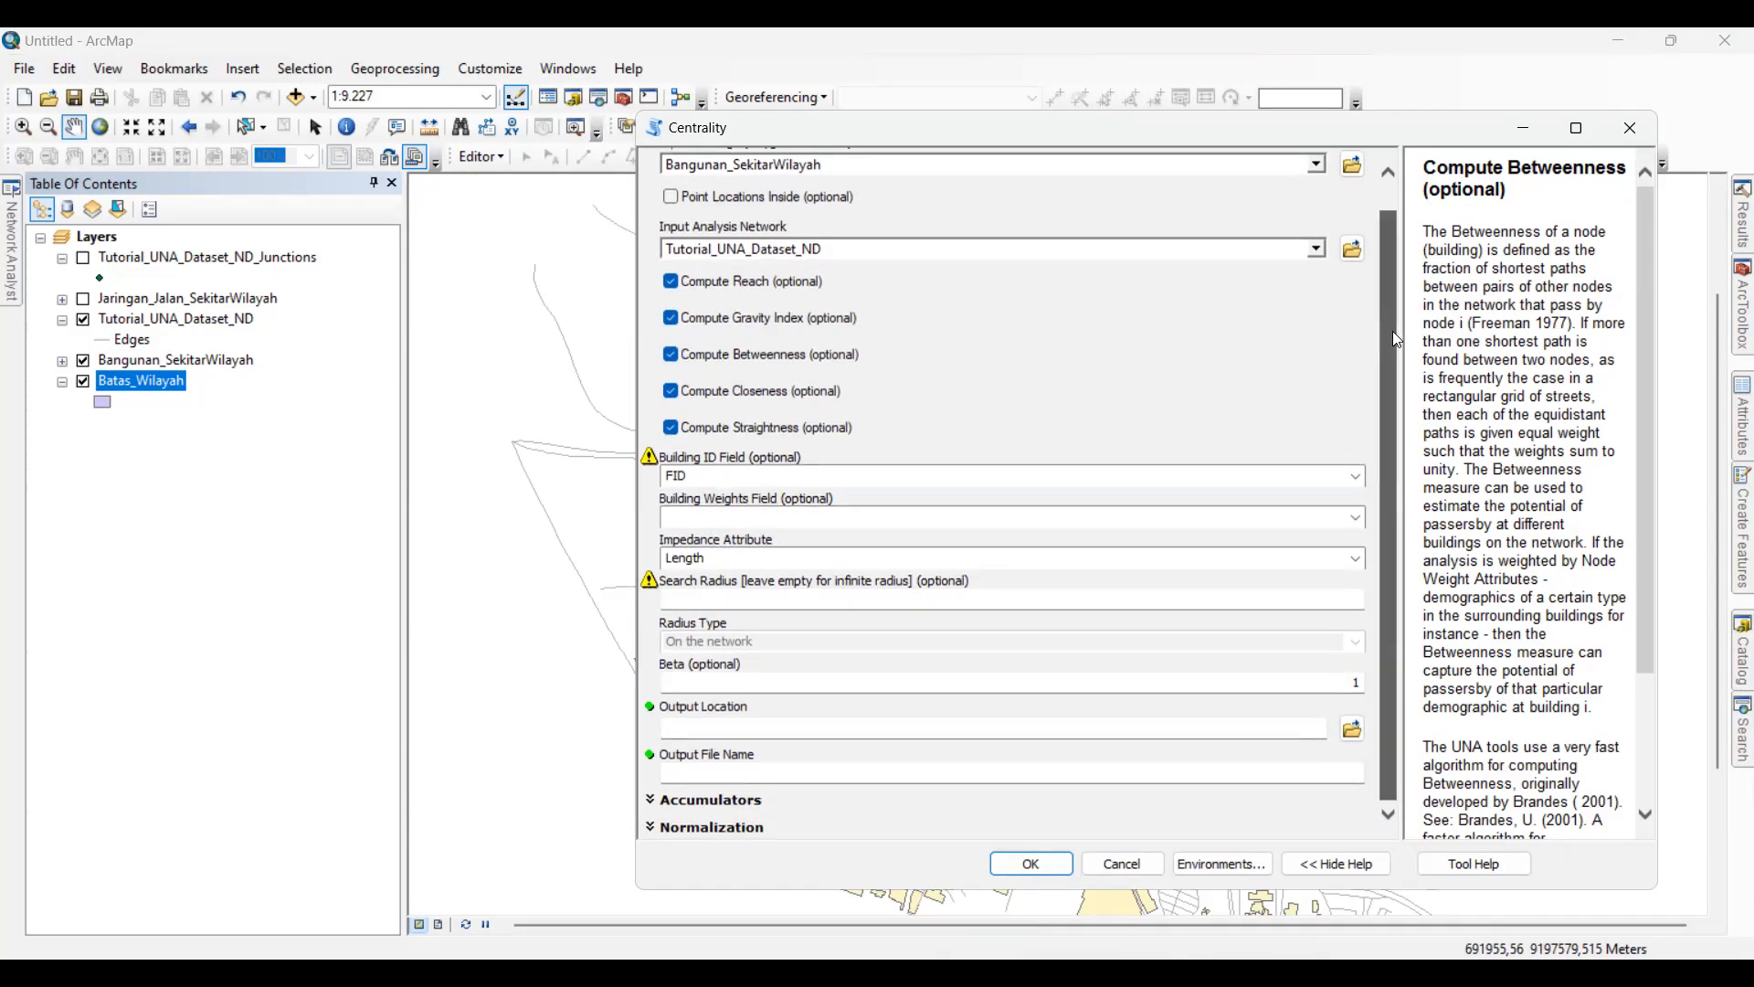
click(708, 479)
click(912, 519)
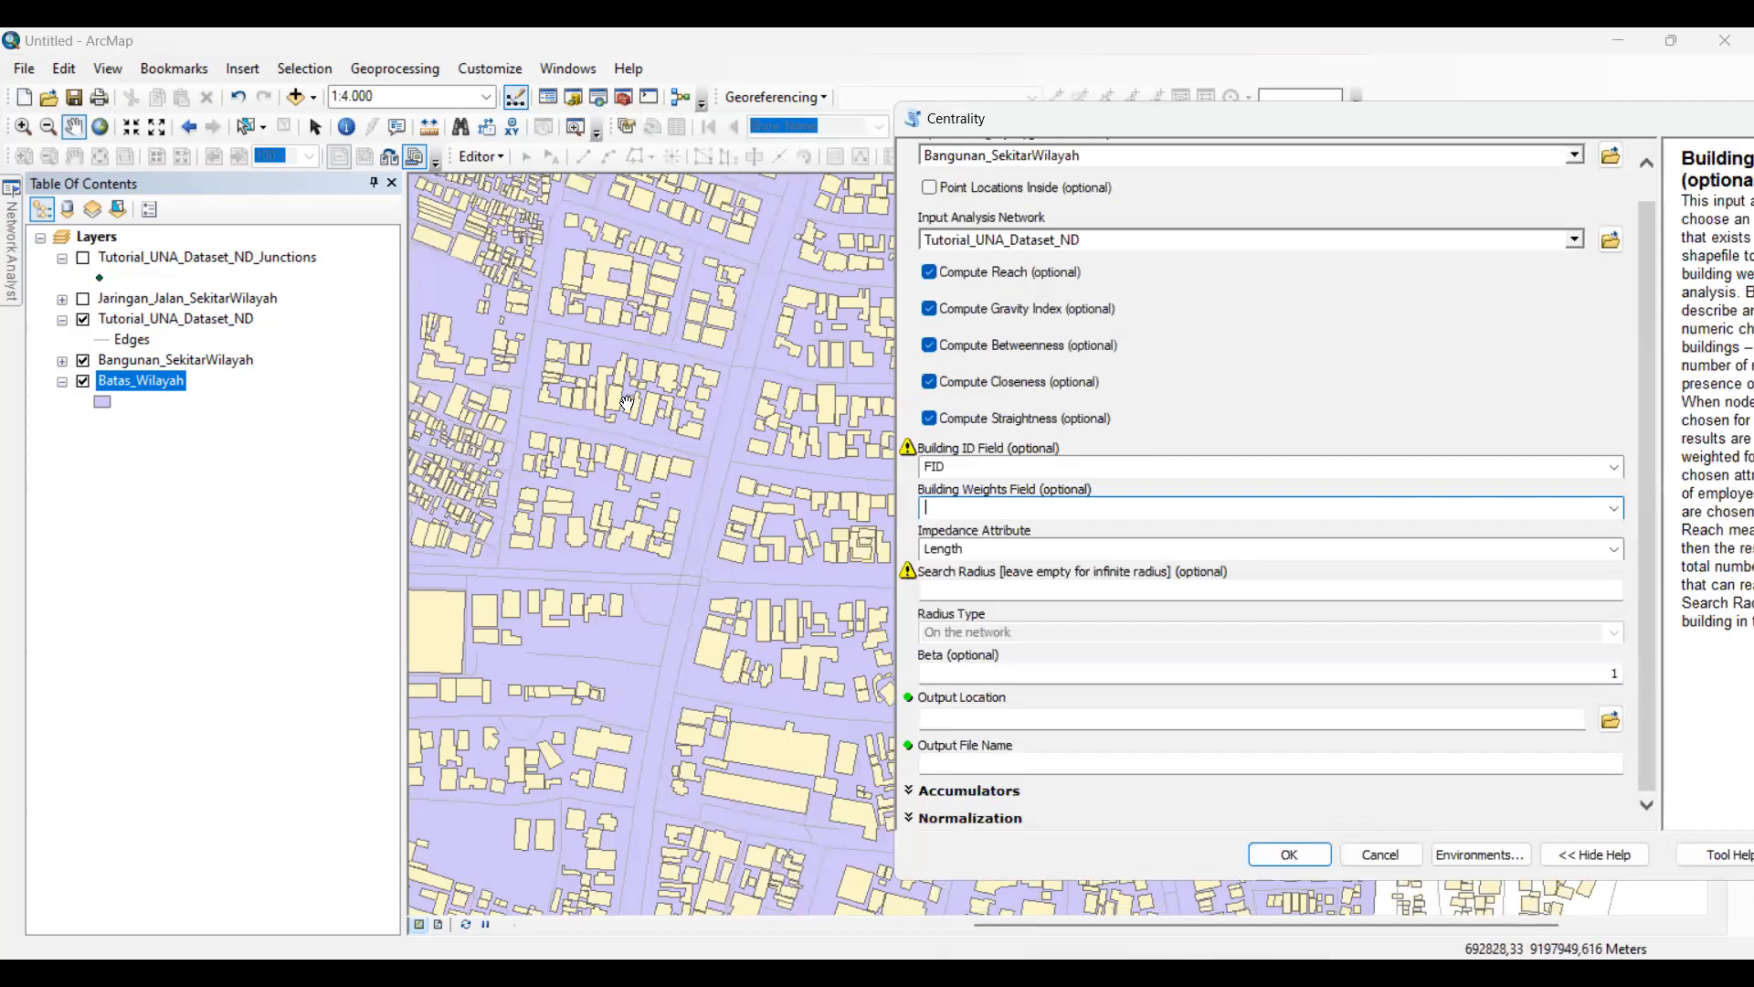
- Inspect the buildings up close on the map and look through the records in the attribute table of Bangunan_SekitarWilayah
scroll(628, 402, down, 2)
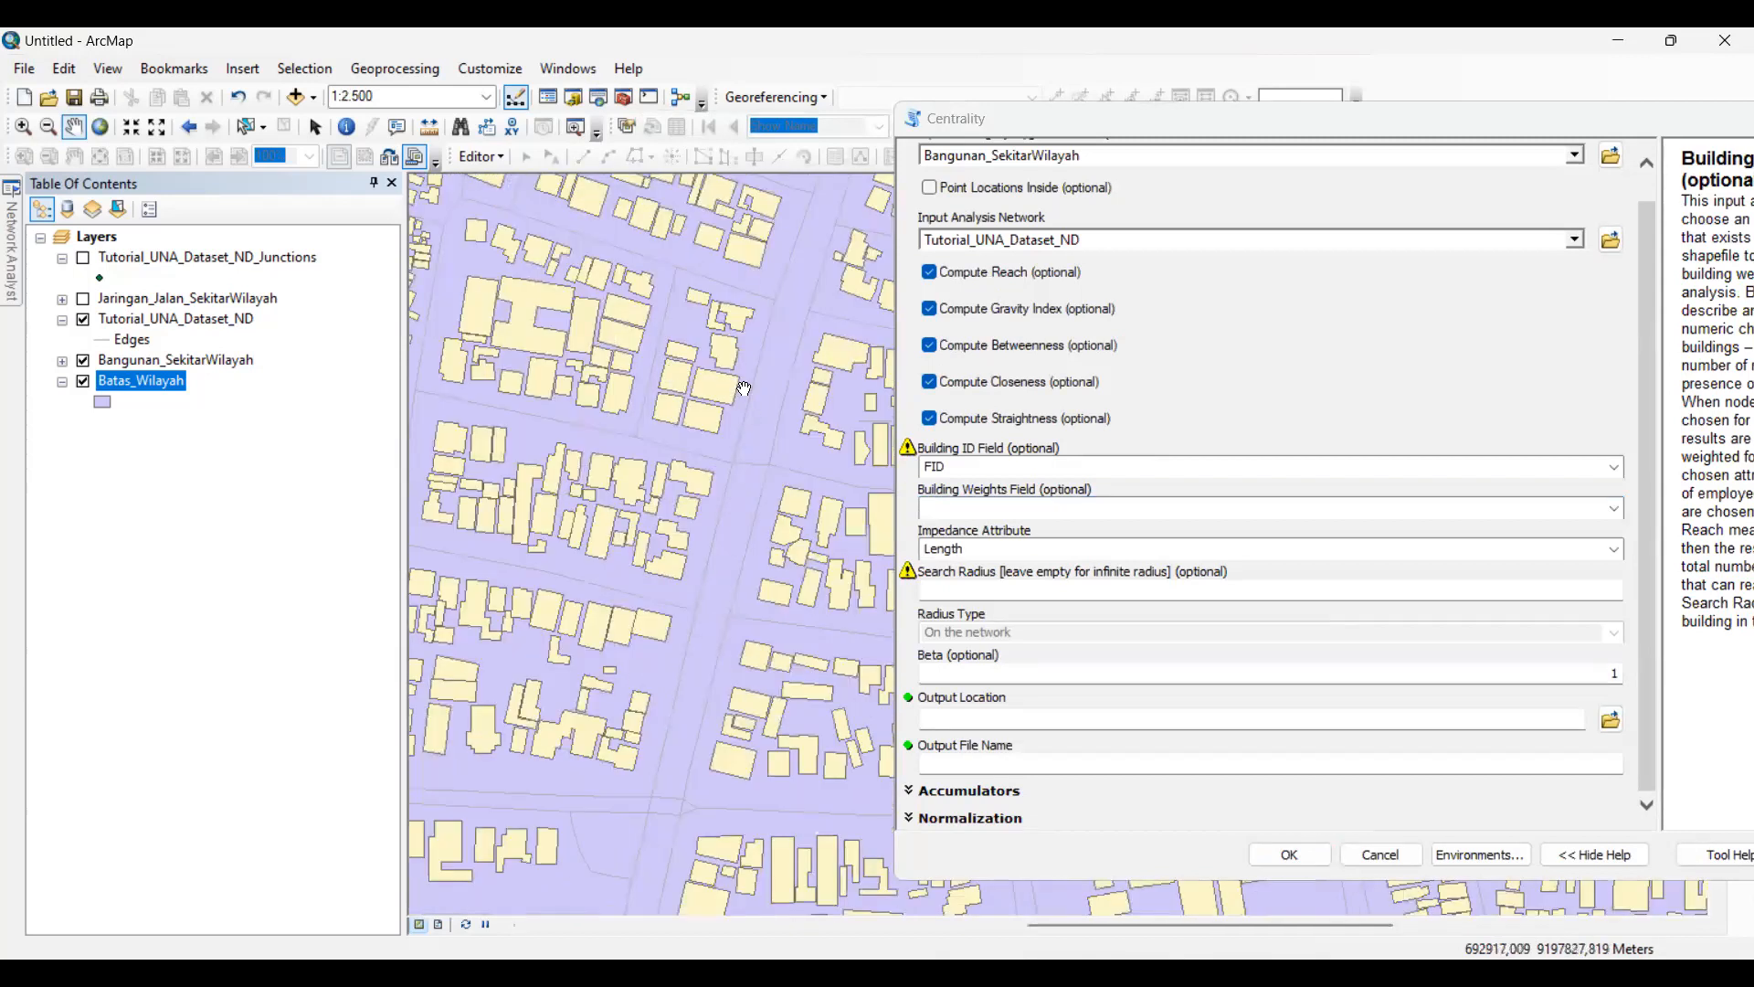
drag(707, 425, 741, 441)
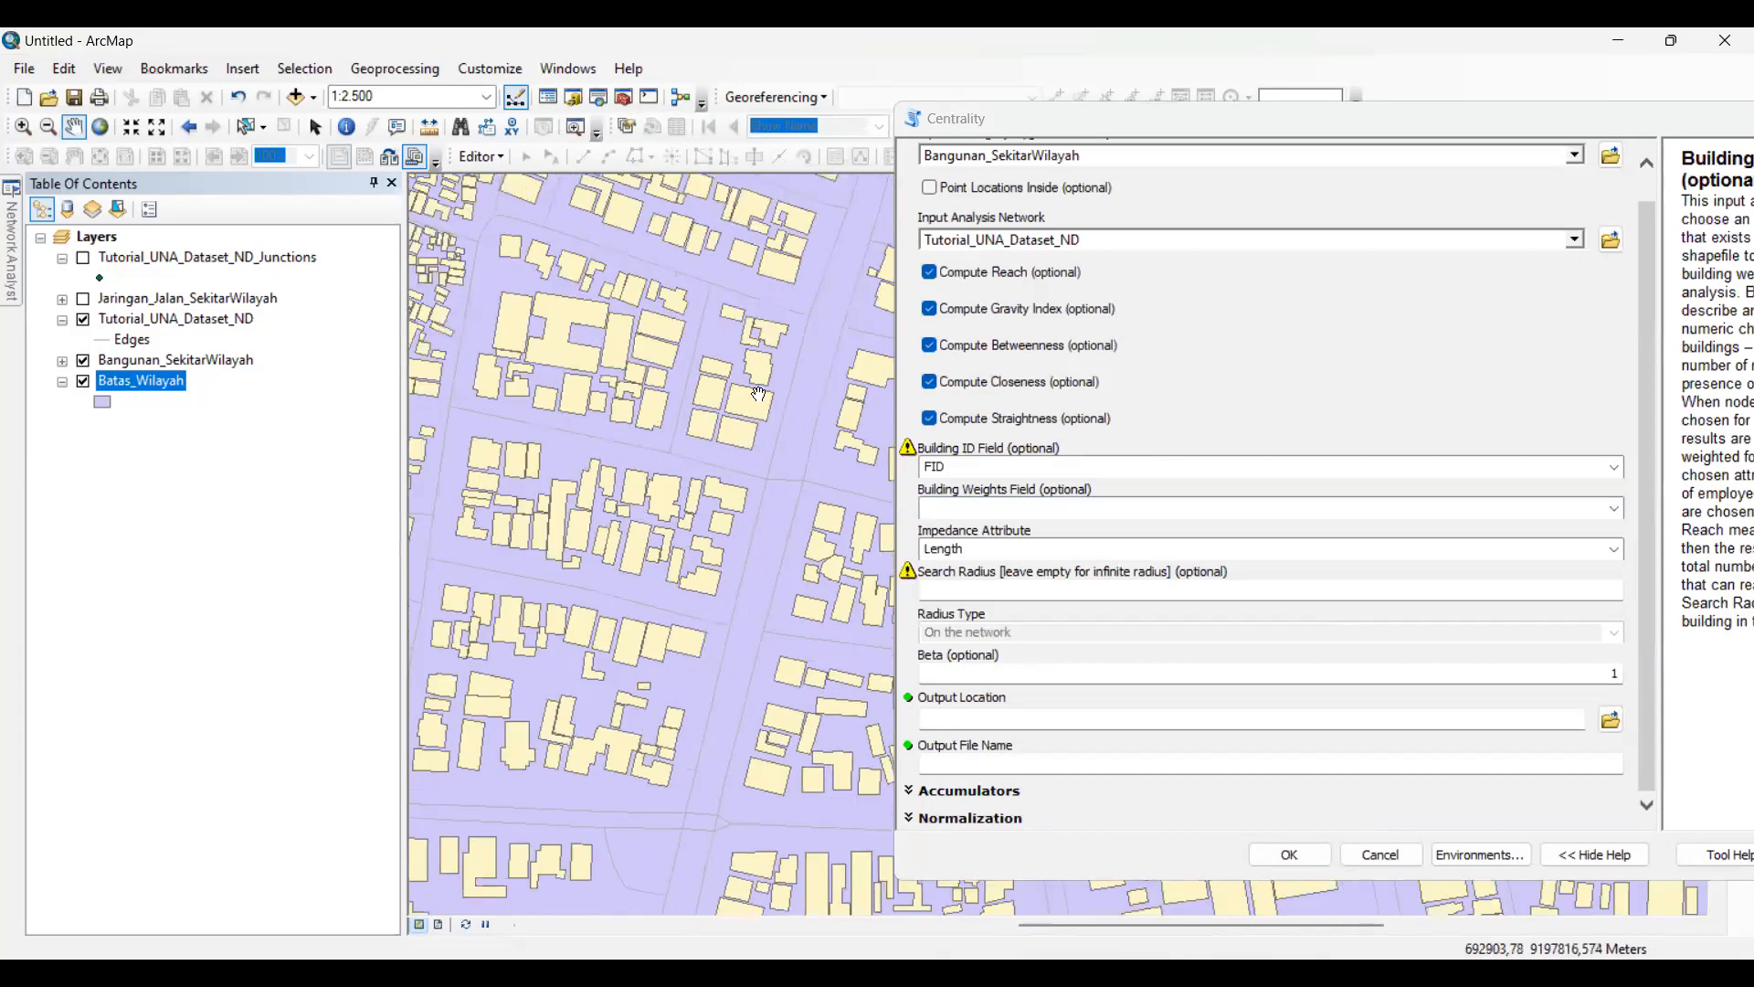
drag(764, 378, 767, 387)
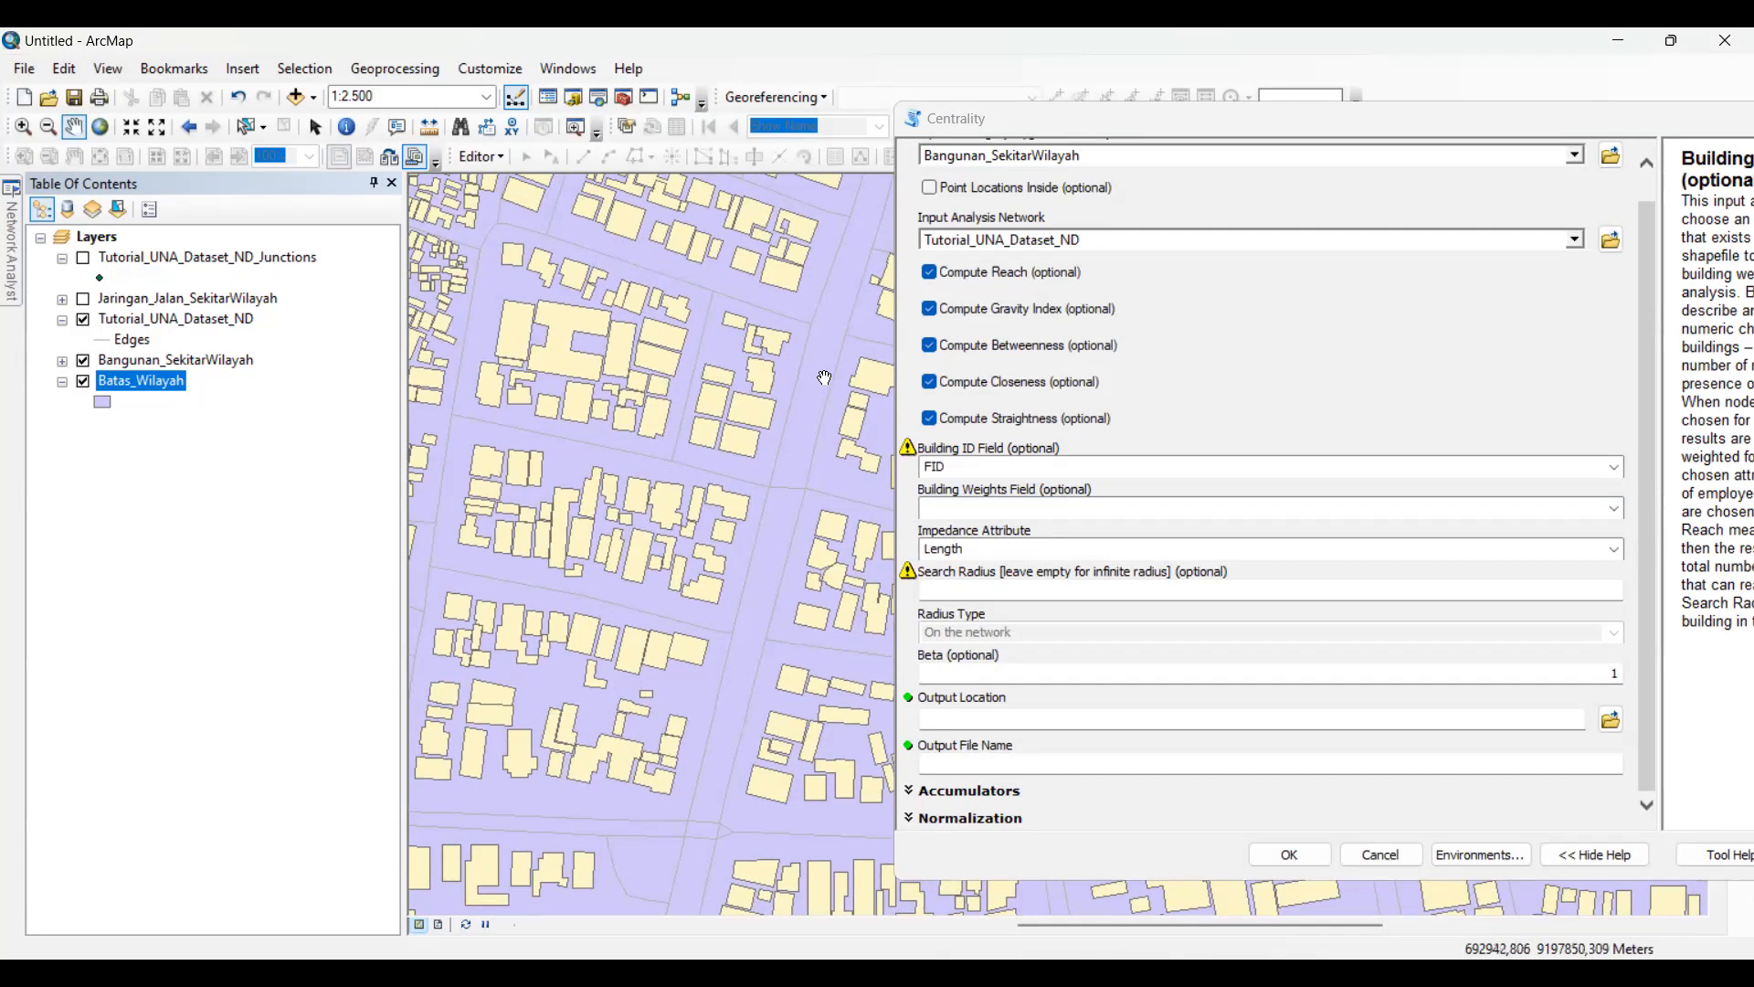
drag(825, 378, 777, 390)
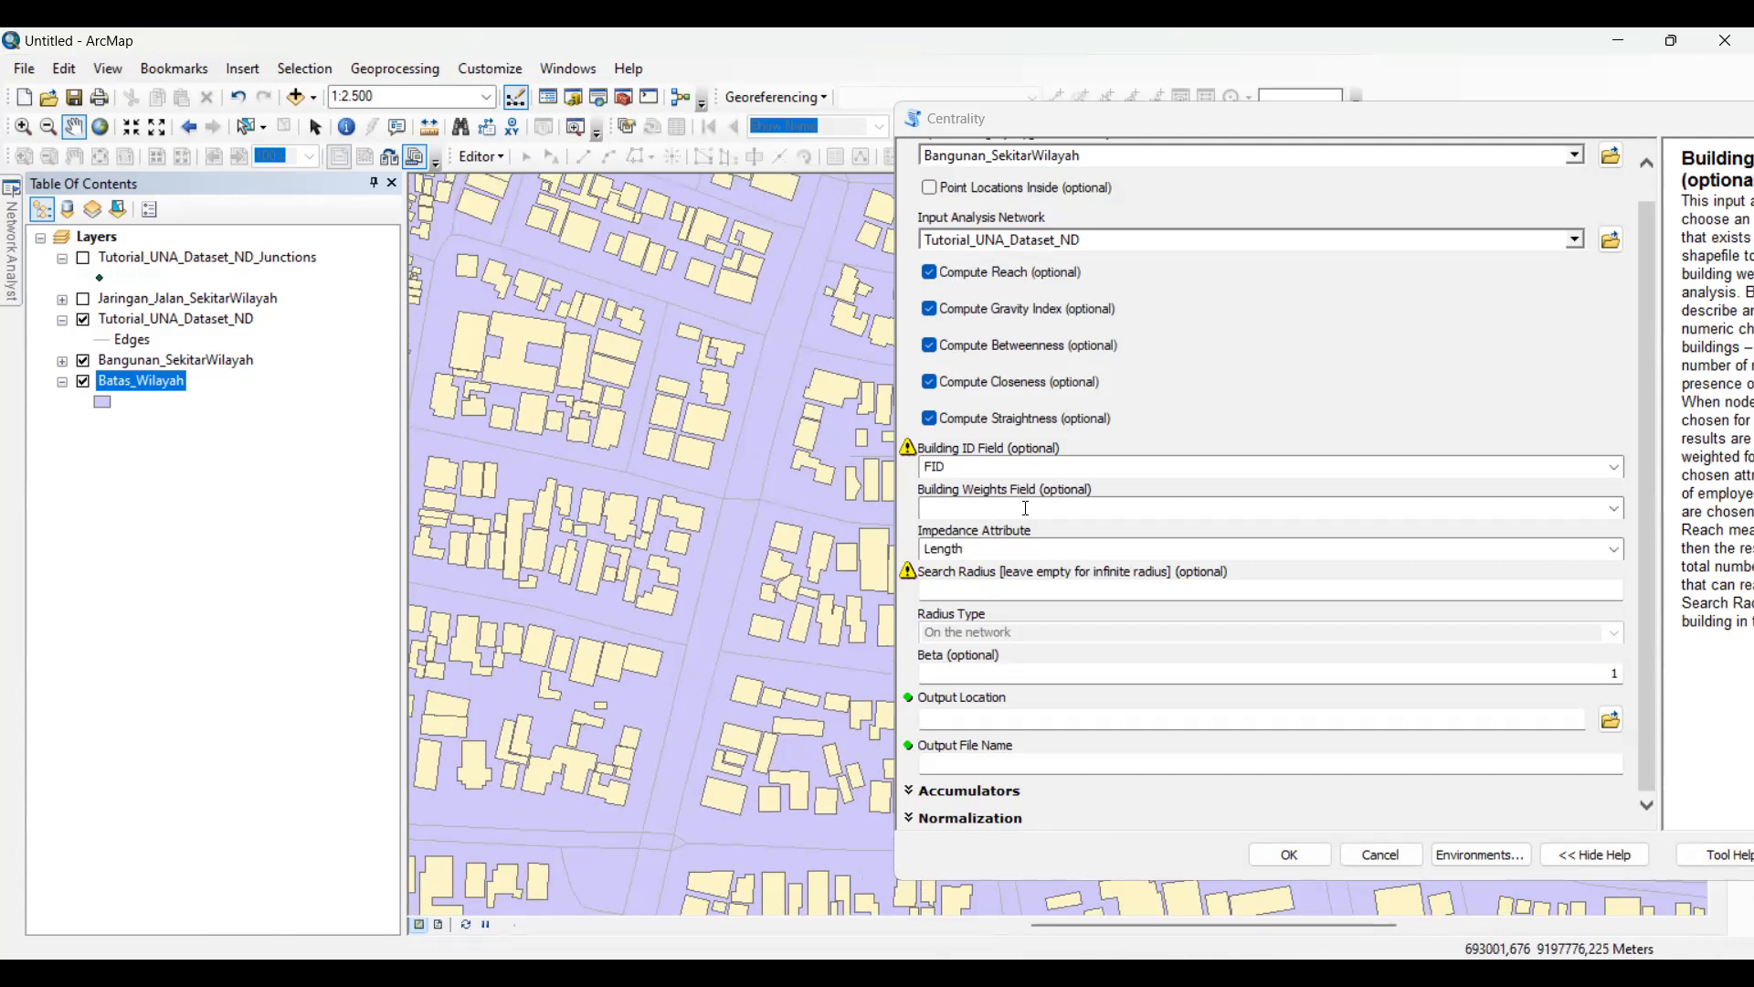
right_click(194, 362)
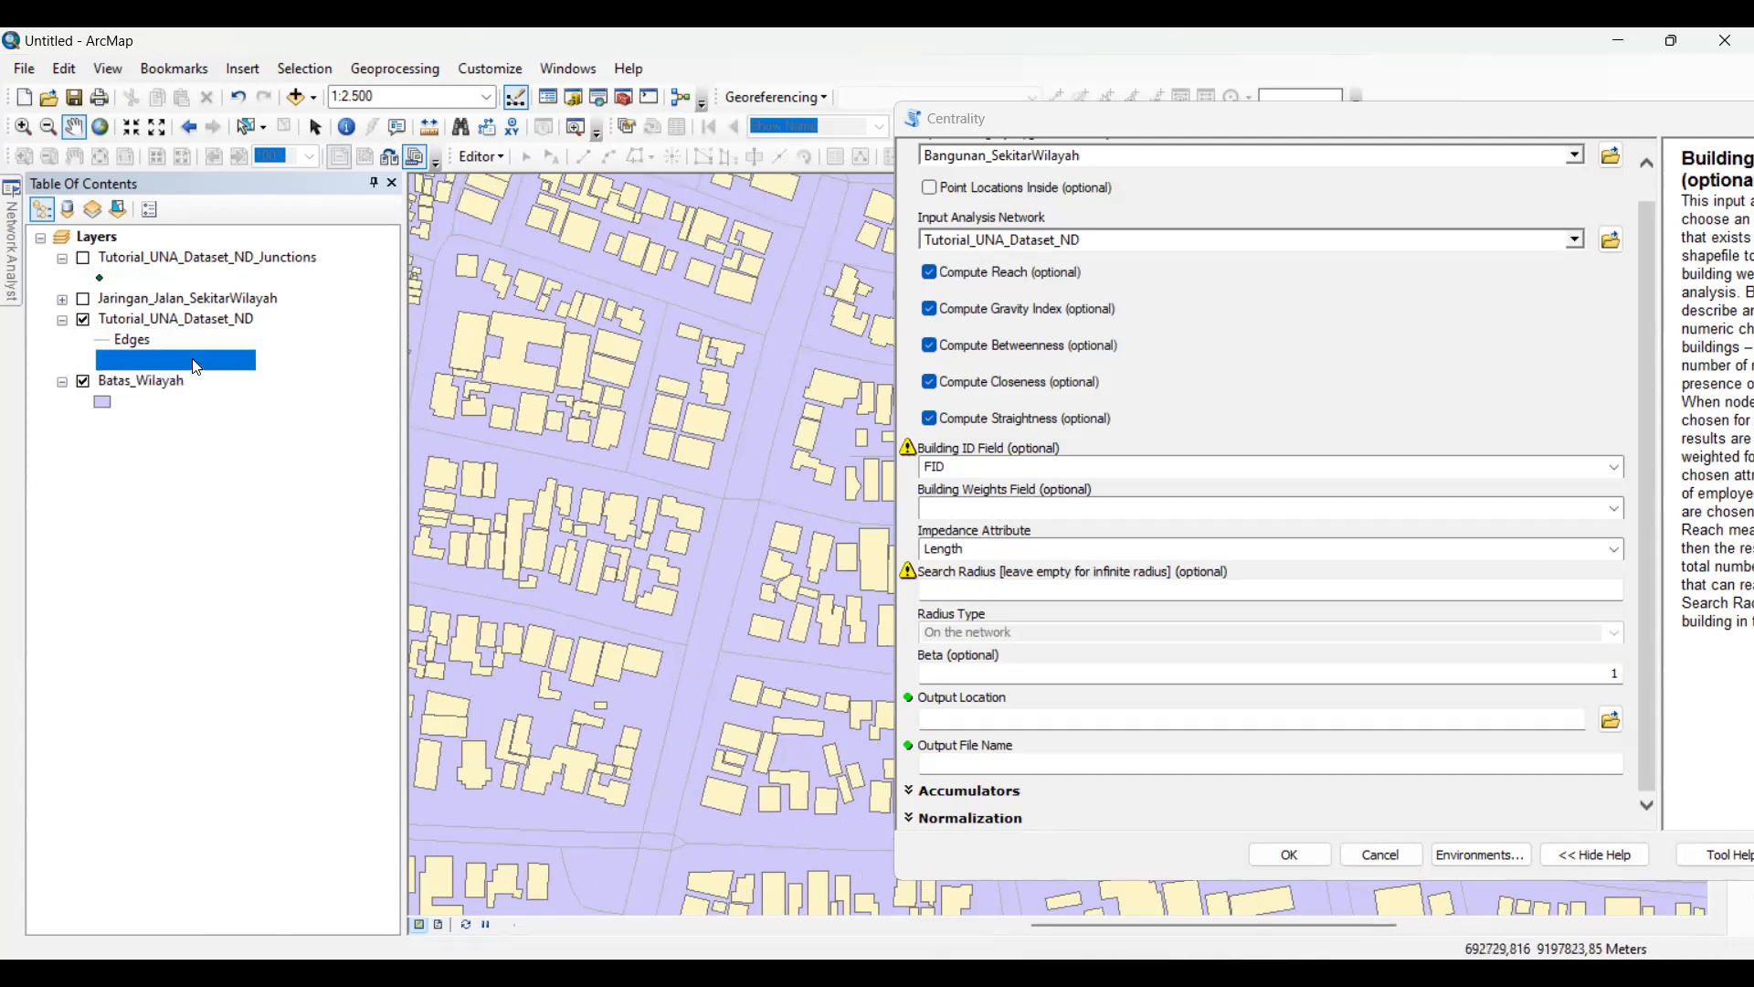
click(270, 433)
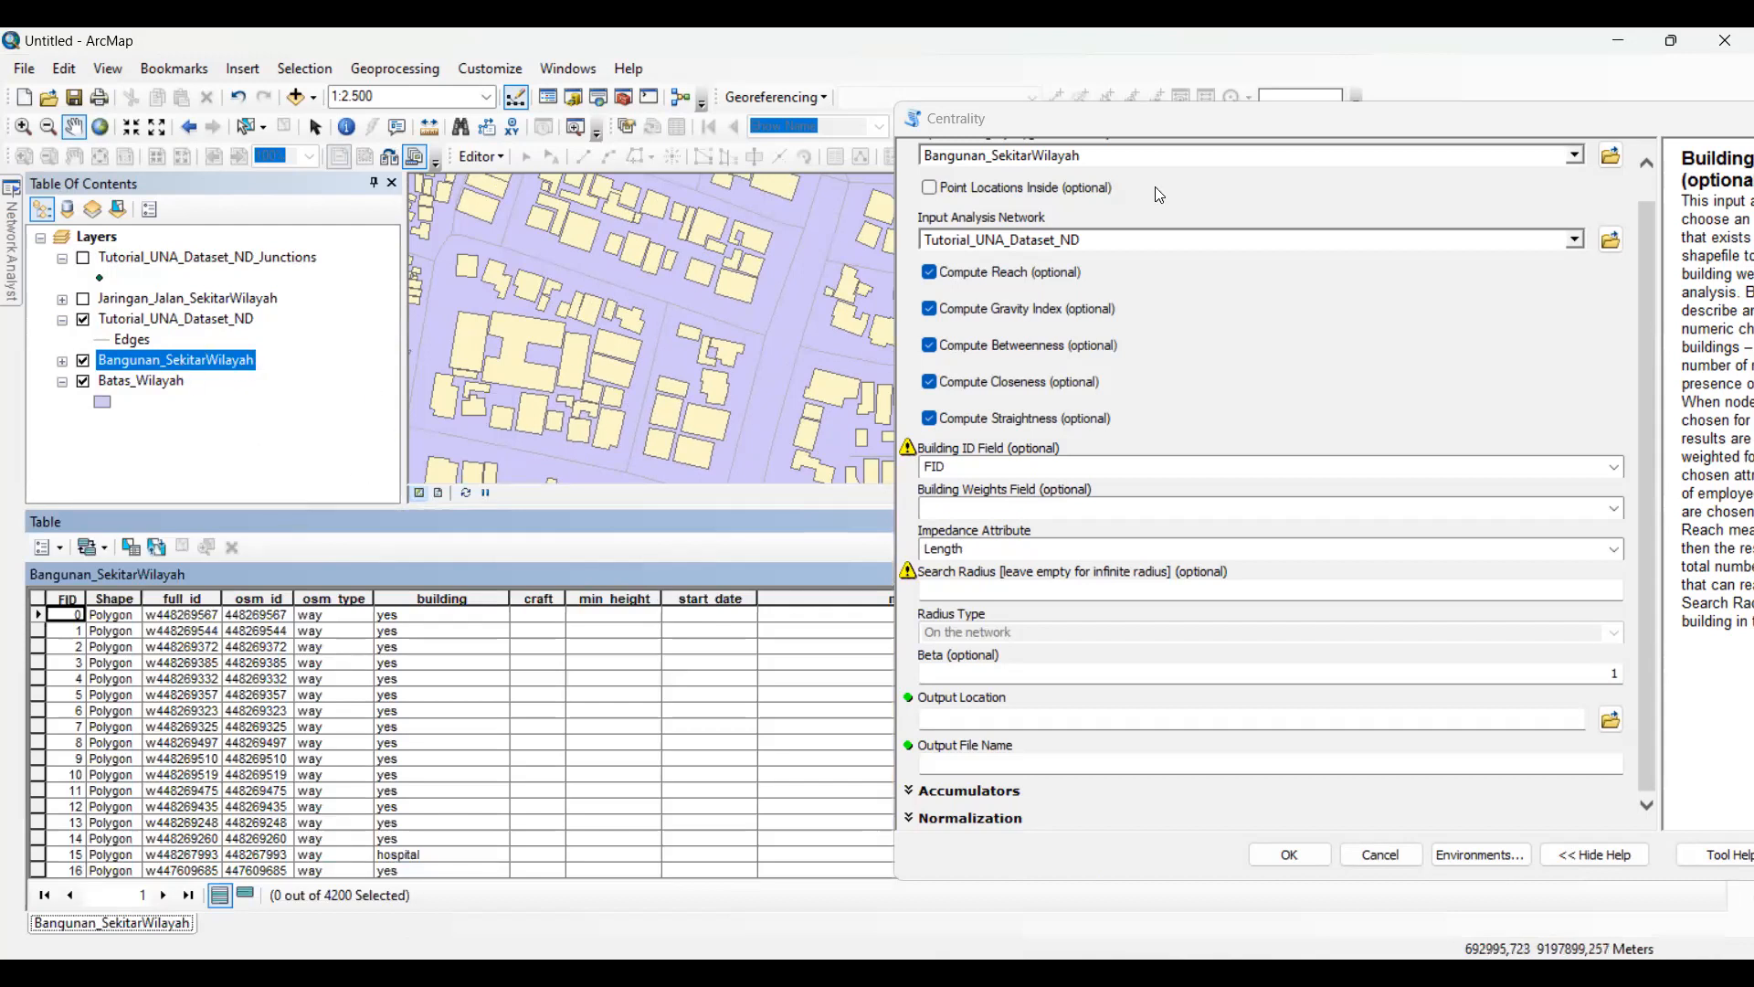
drag(1155, 121, 1335, 108)
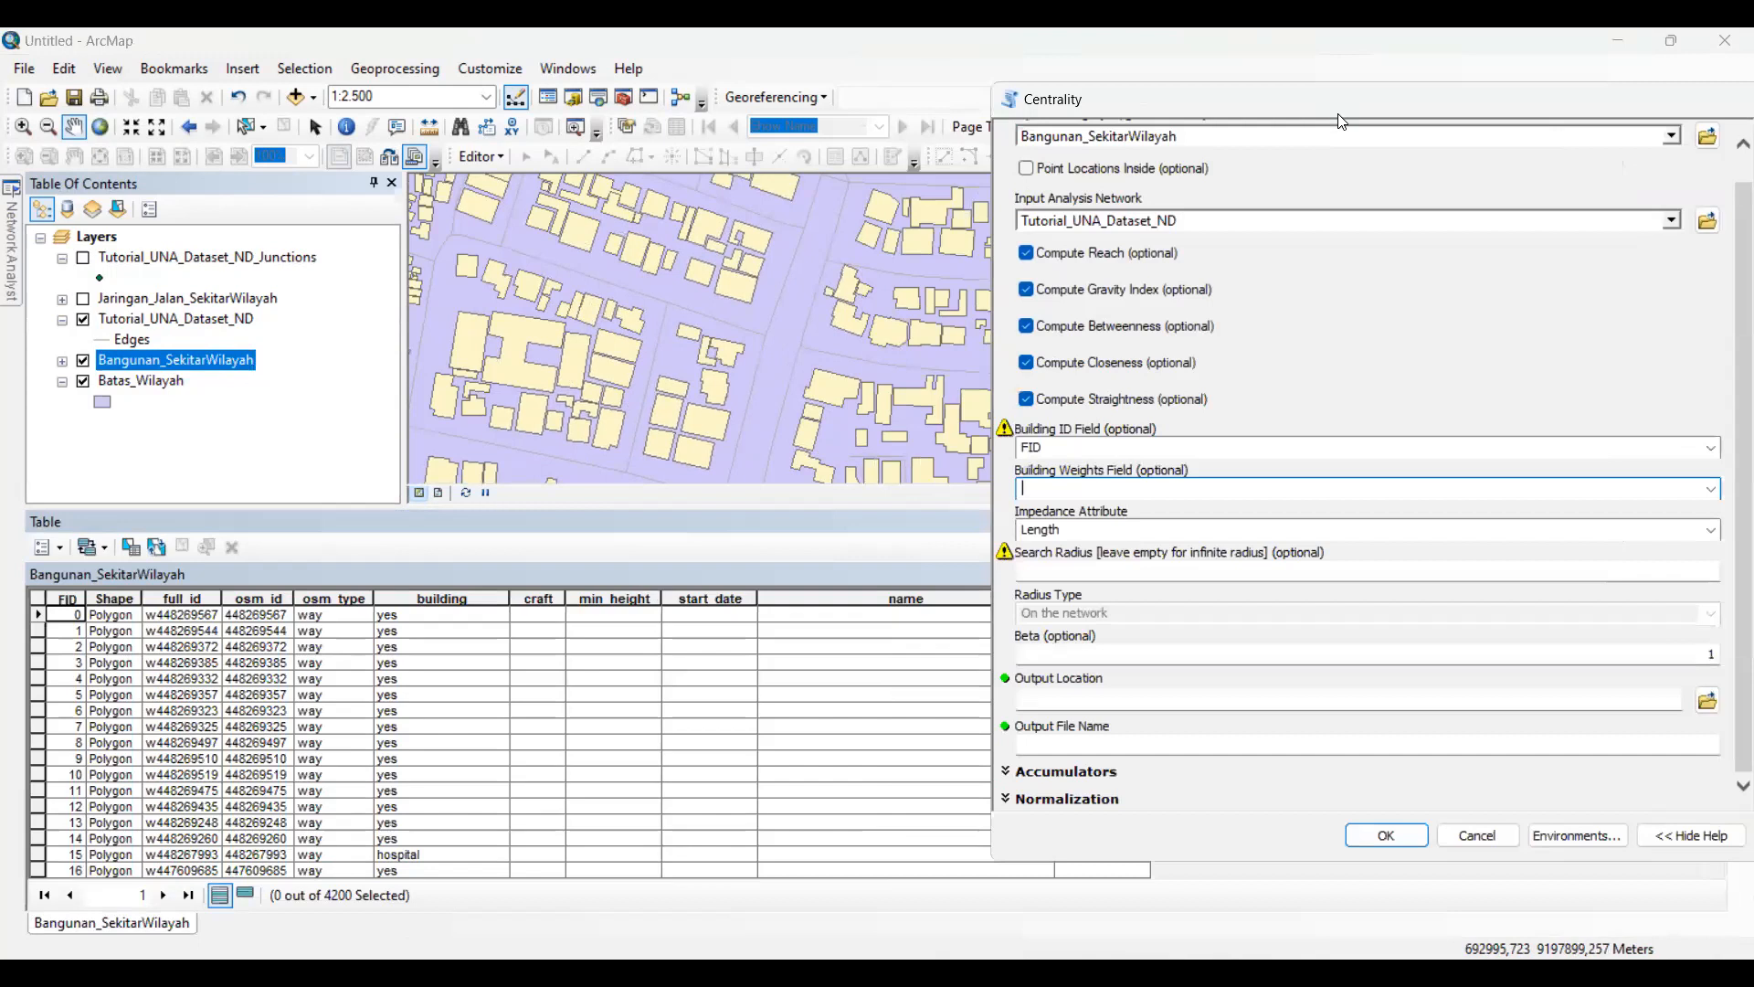
drag(1341, 122, 1530, 206)
scroll(62, 621, down, 14)
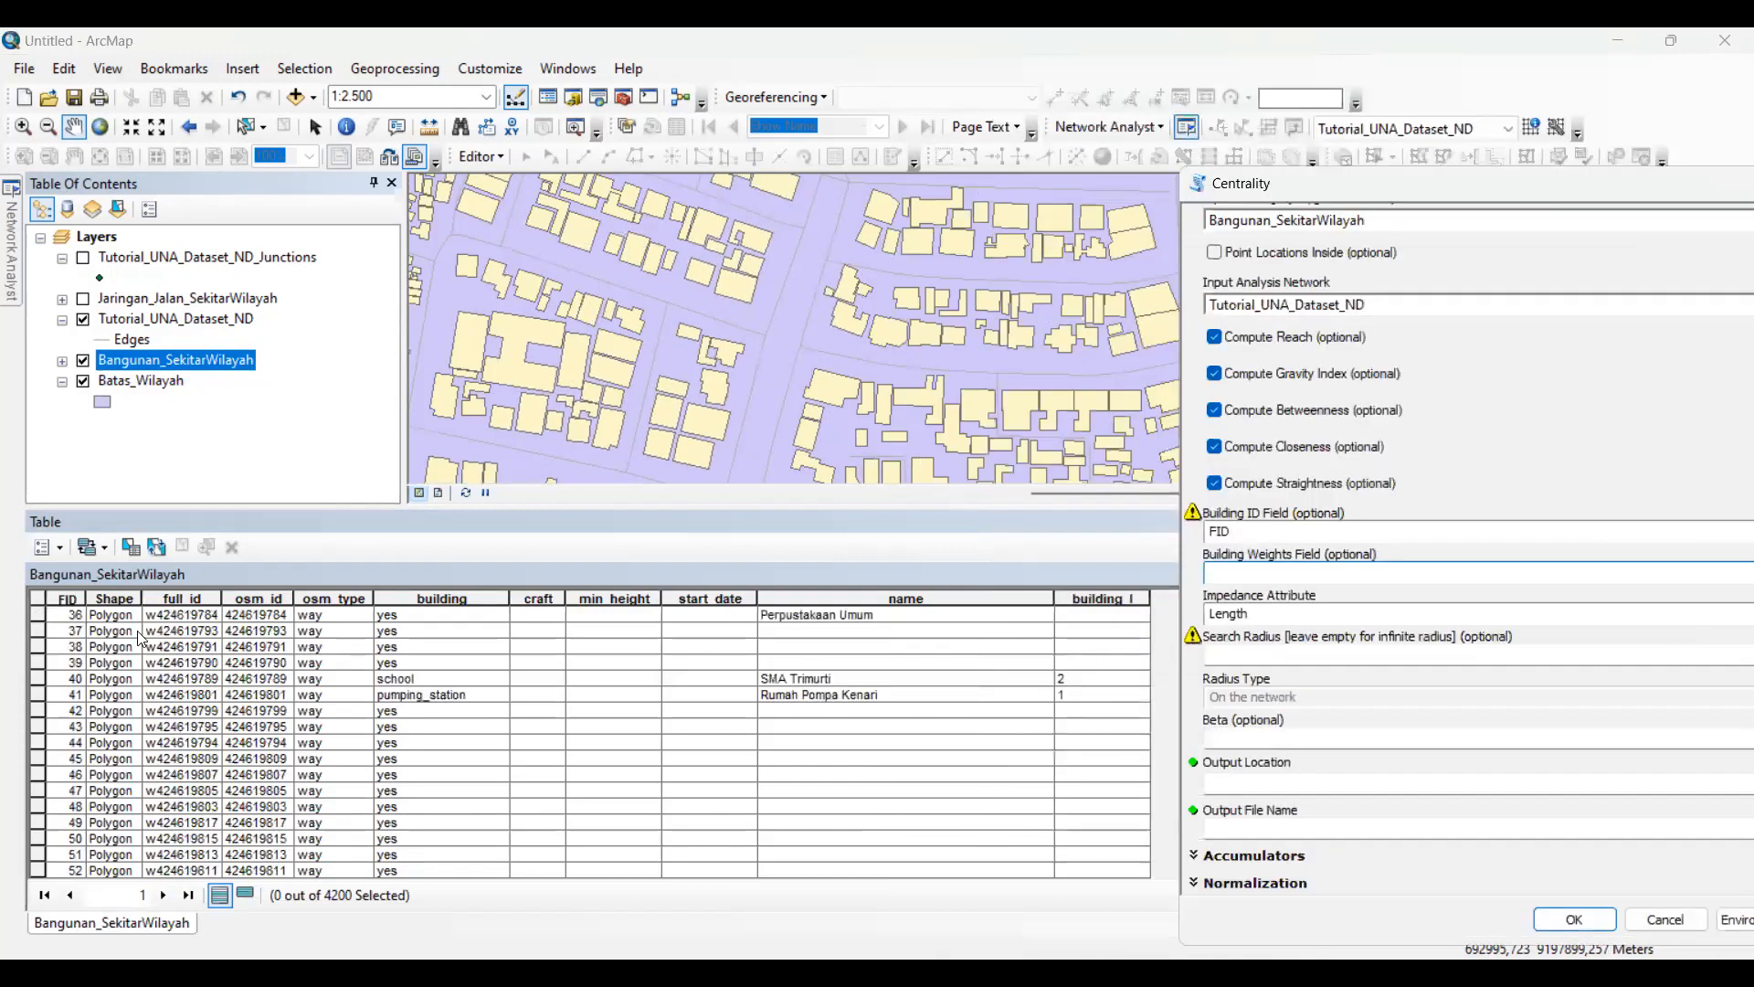
click(62, 551)
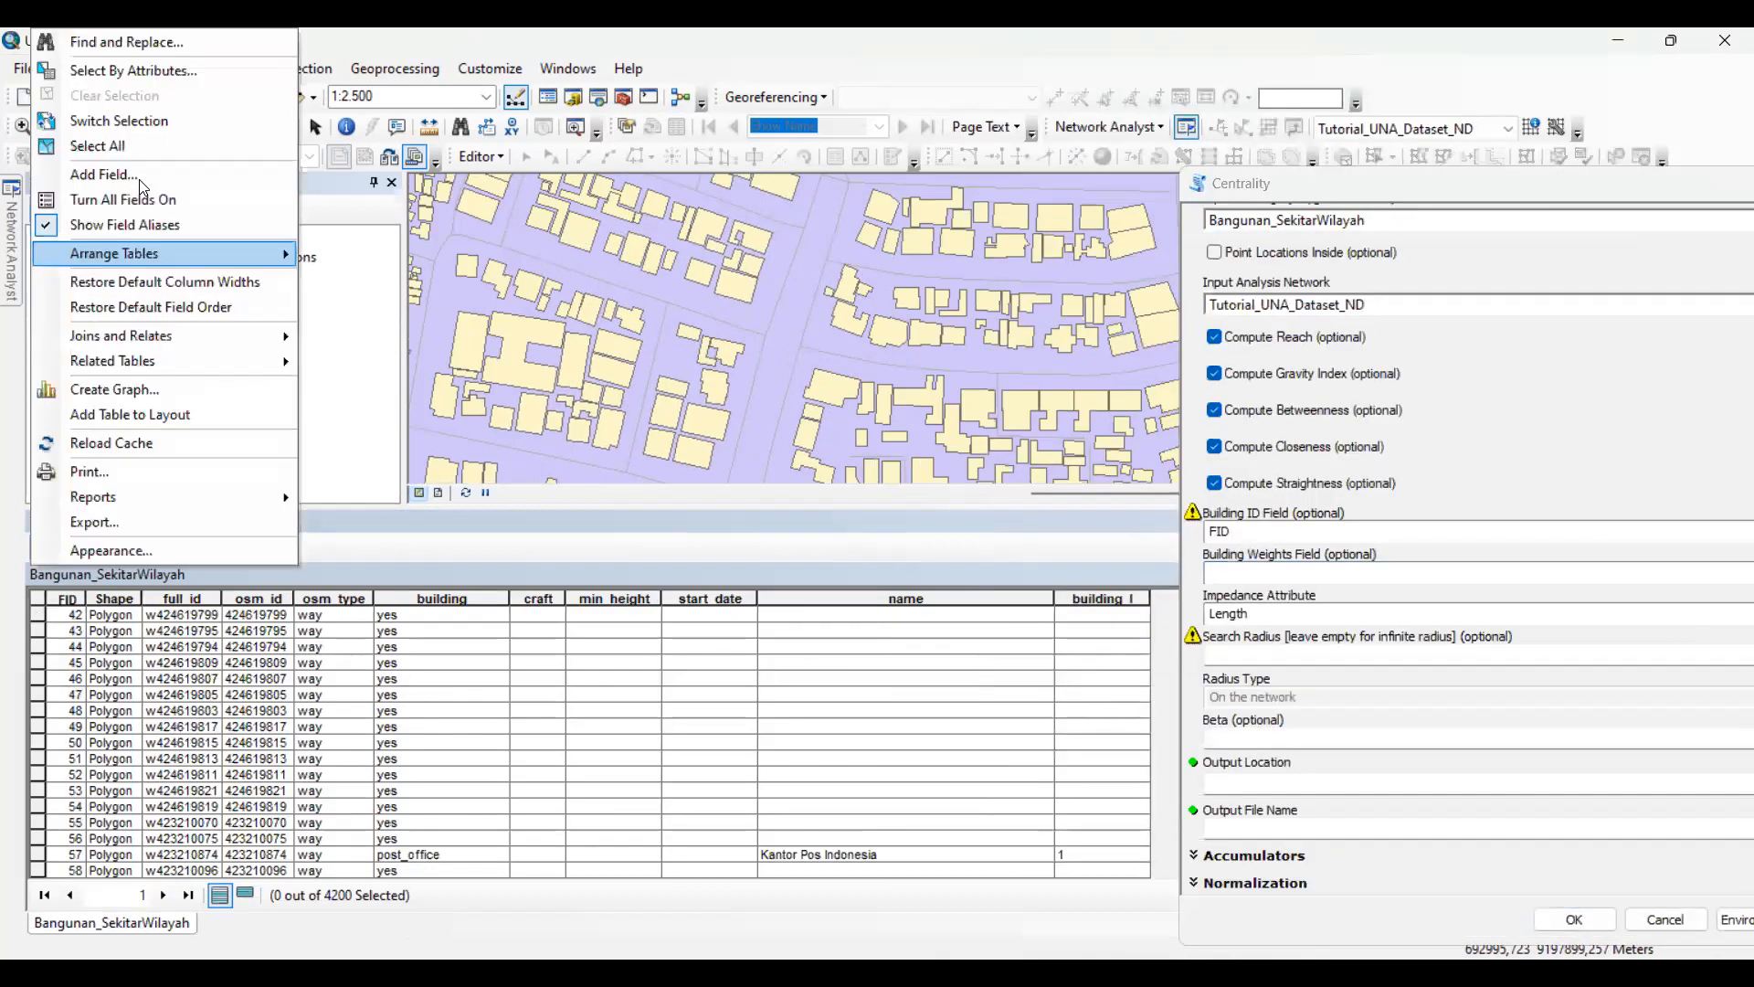
click(104, 175)
click(990, 636)
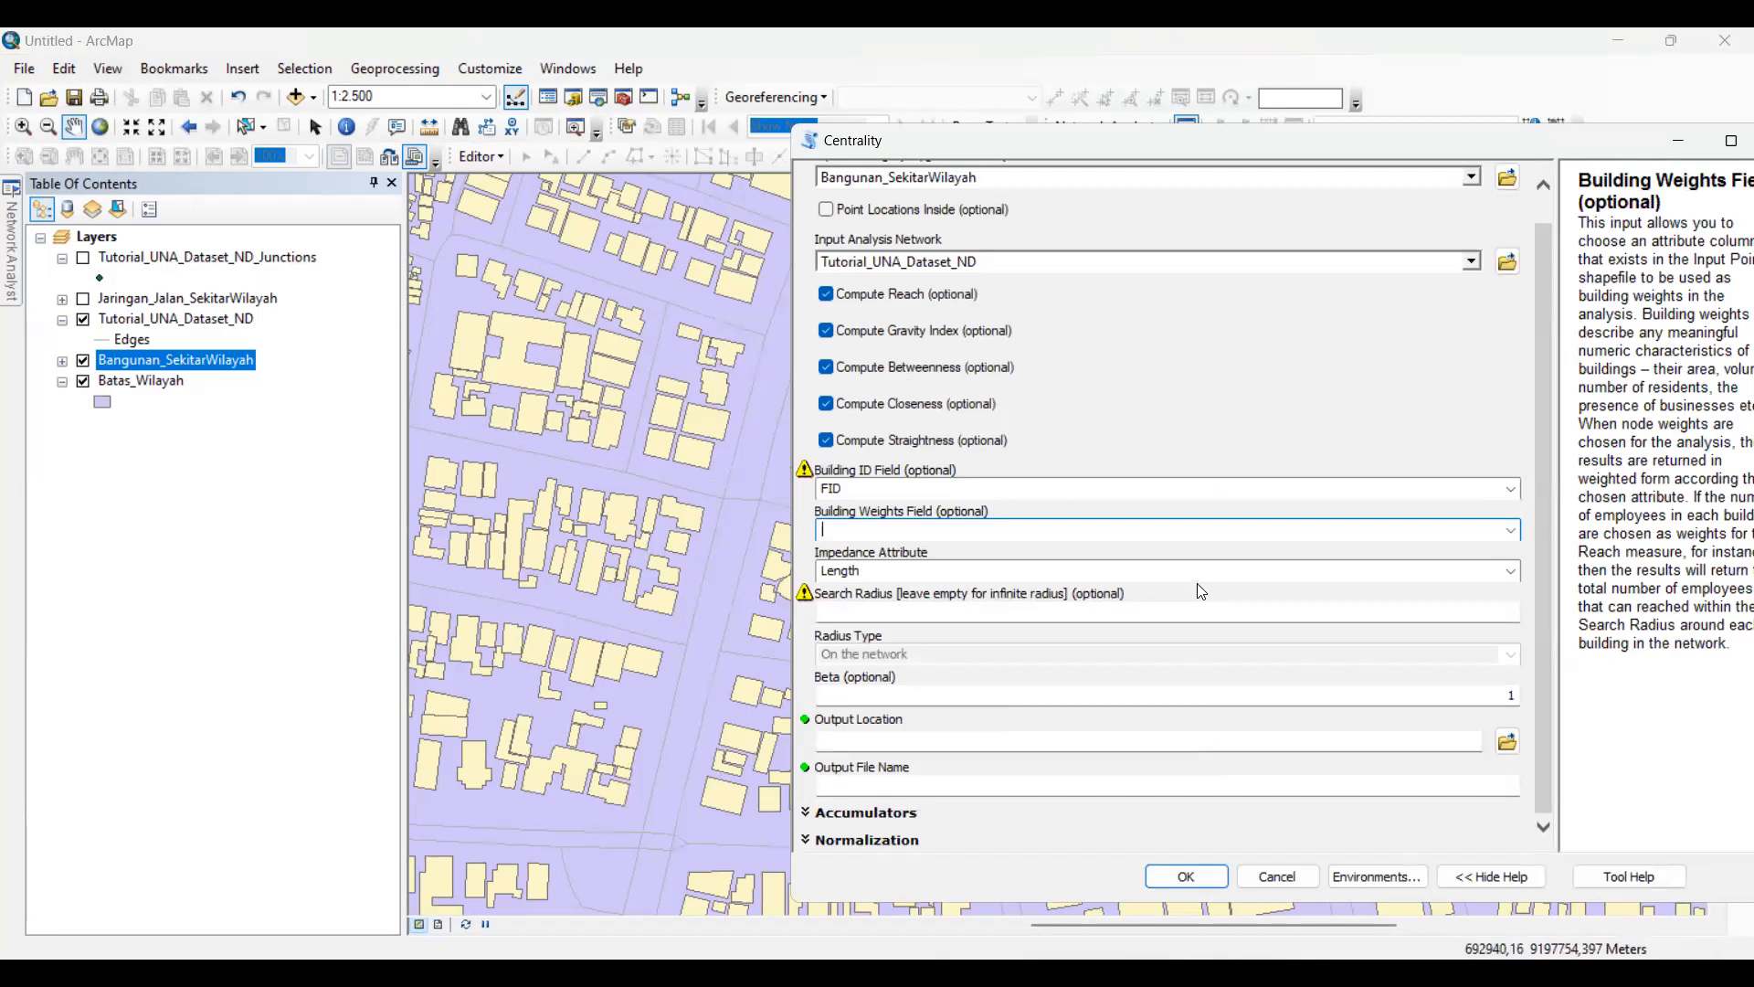
- Read the Centrality tool's help on the Impedance Attribute and Search Radius parameters
click(912, 573)
click(921, 616)
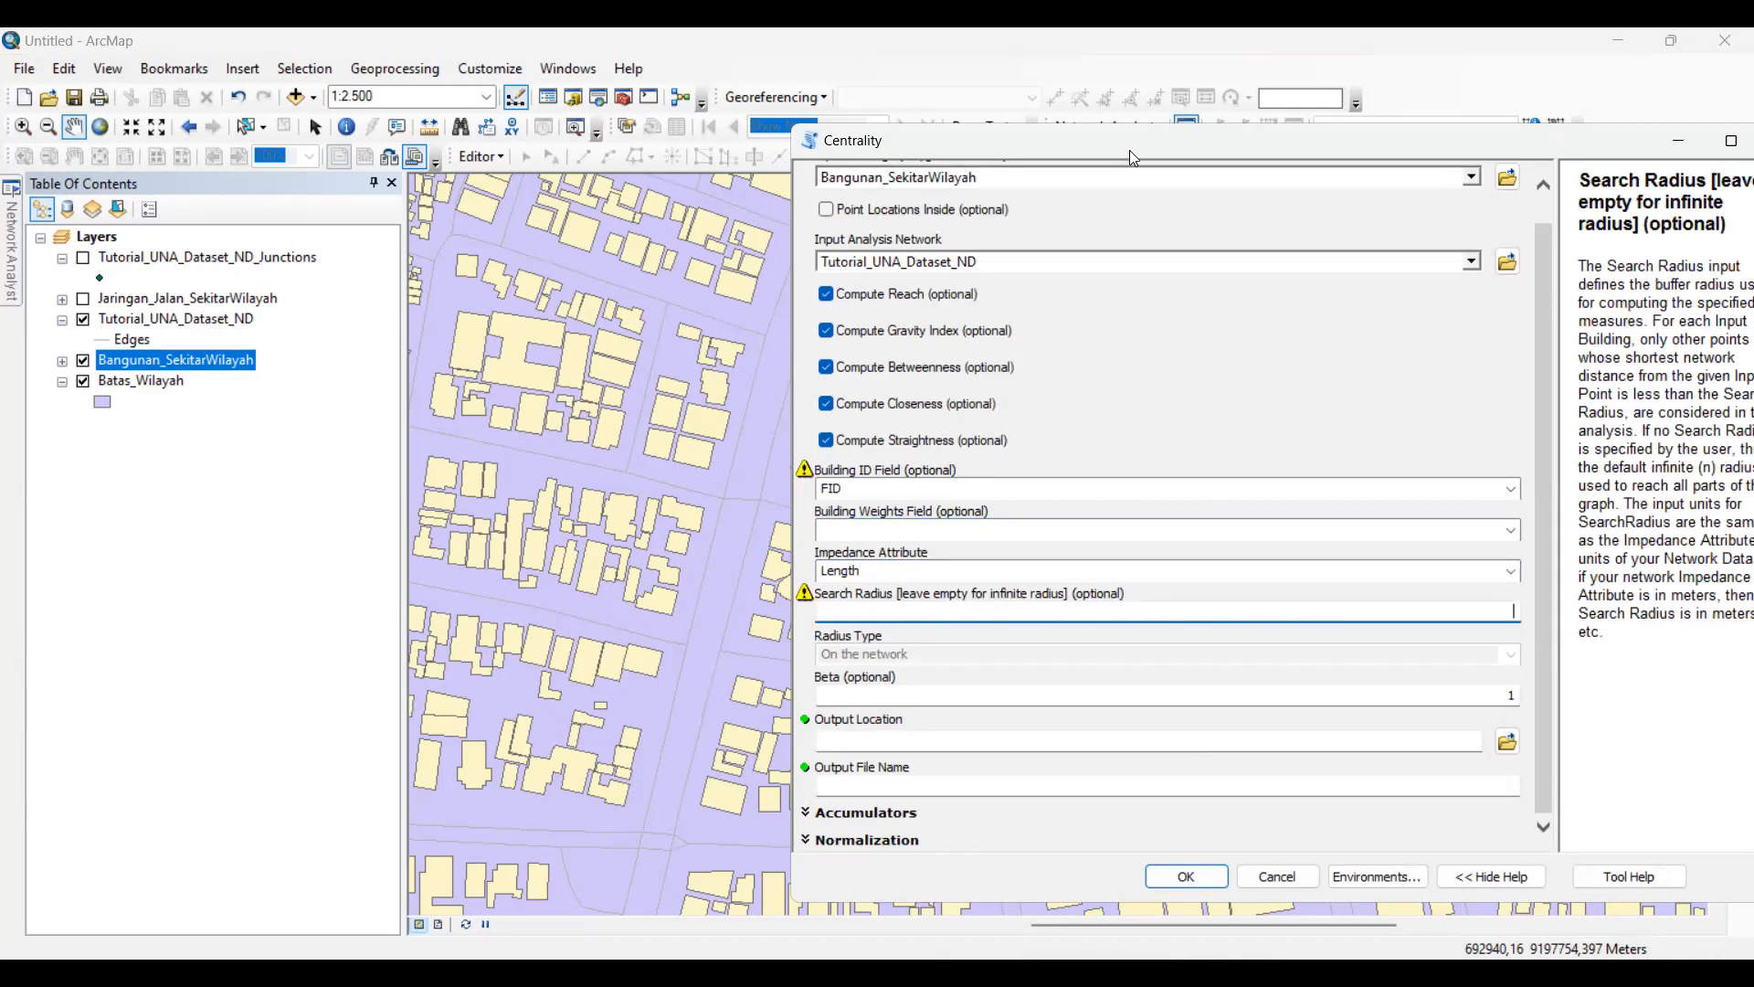
drag(1153, 157, 924, 112)
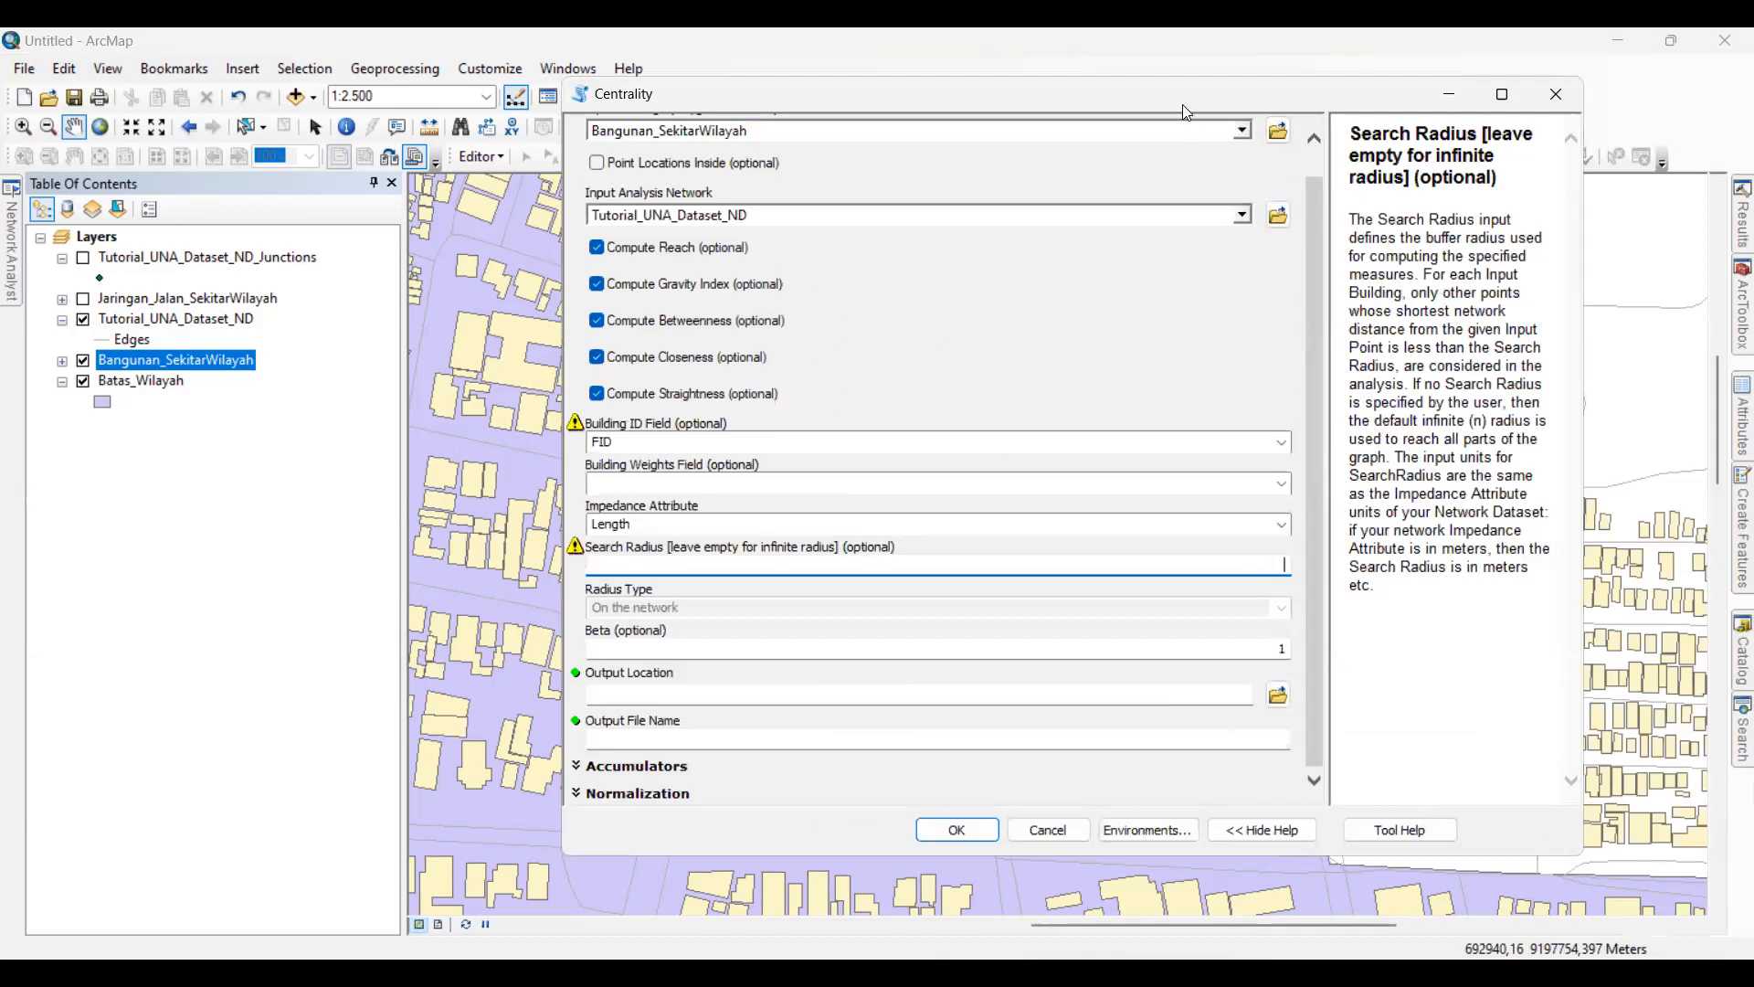
drag(1182, 104, 1178, 118)
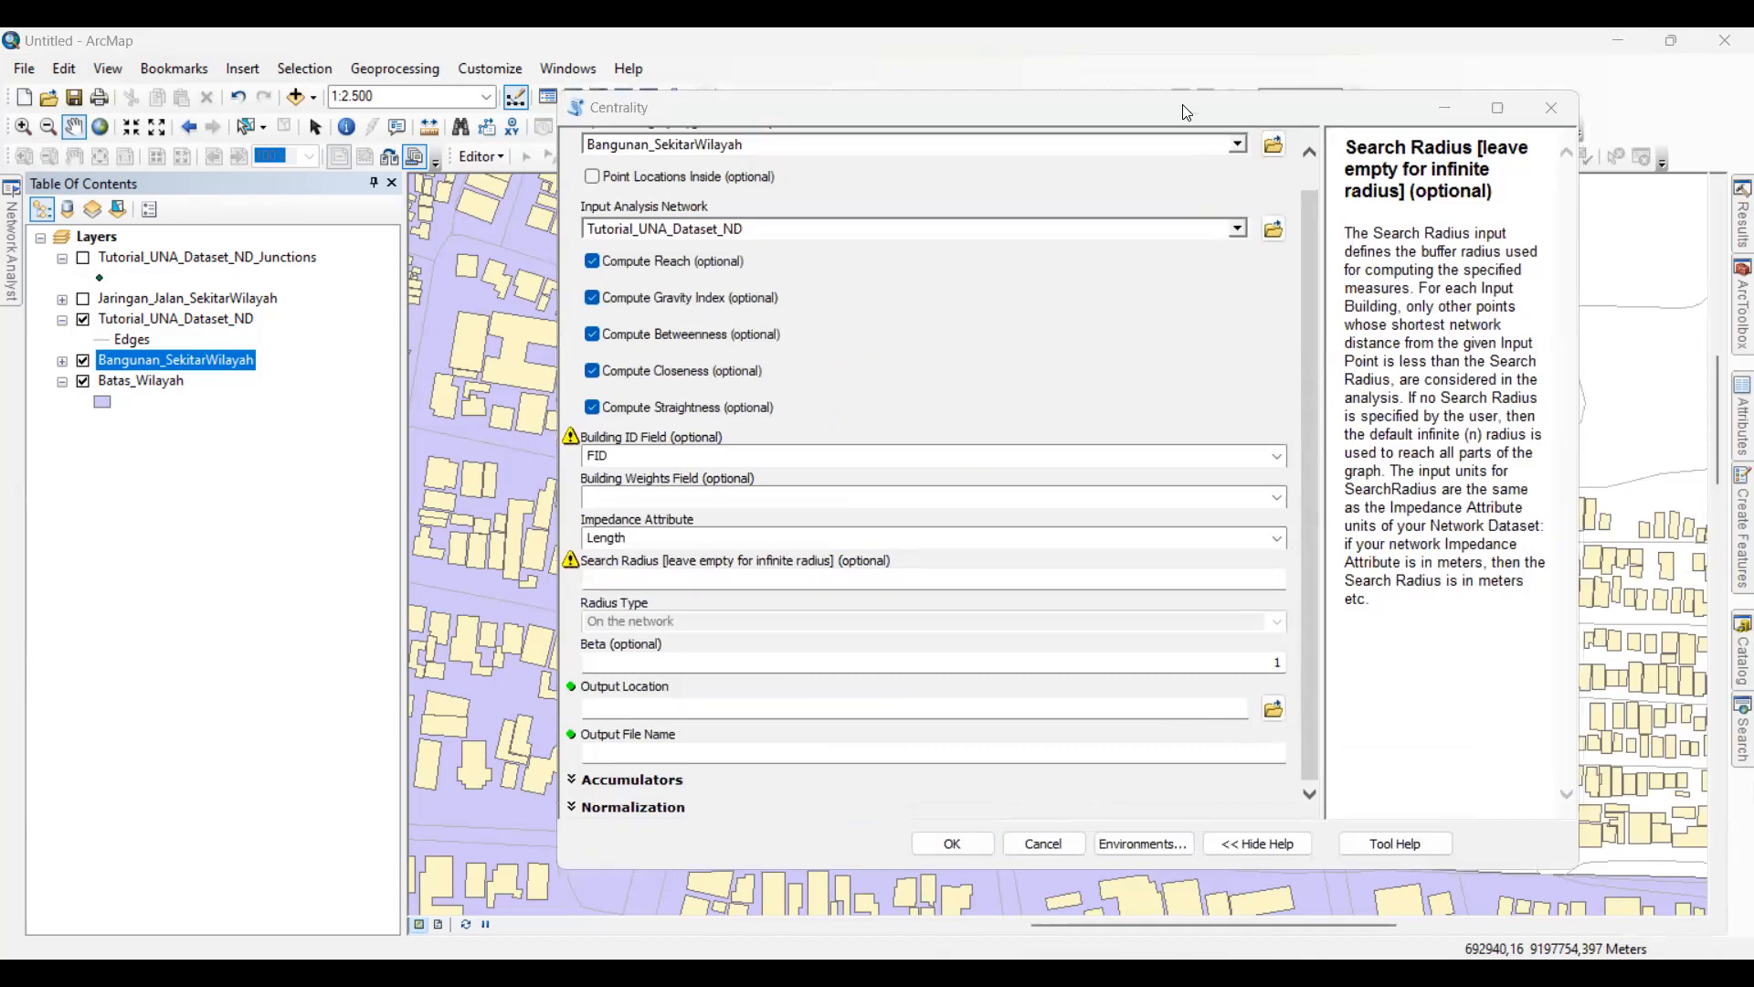
click(192, 560)
mouse_move(174, 598)
mouse_down()
mouse_move(344, 559)
mouse_move(368, 525)
mouse_up()
mouse_move(230, 600)
mouse_down()
mouse_move(274, 664)
mouse_move(235, 735)
mouse_up()
drag(266, 643, 390, 642)
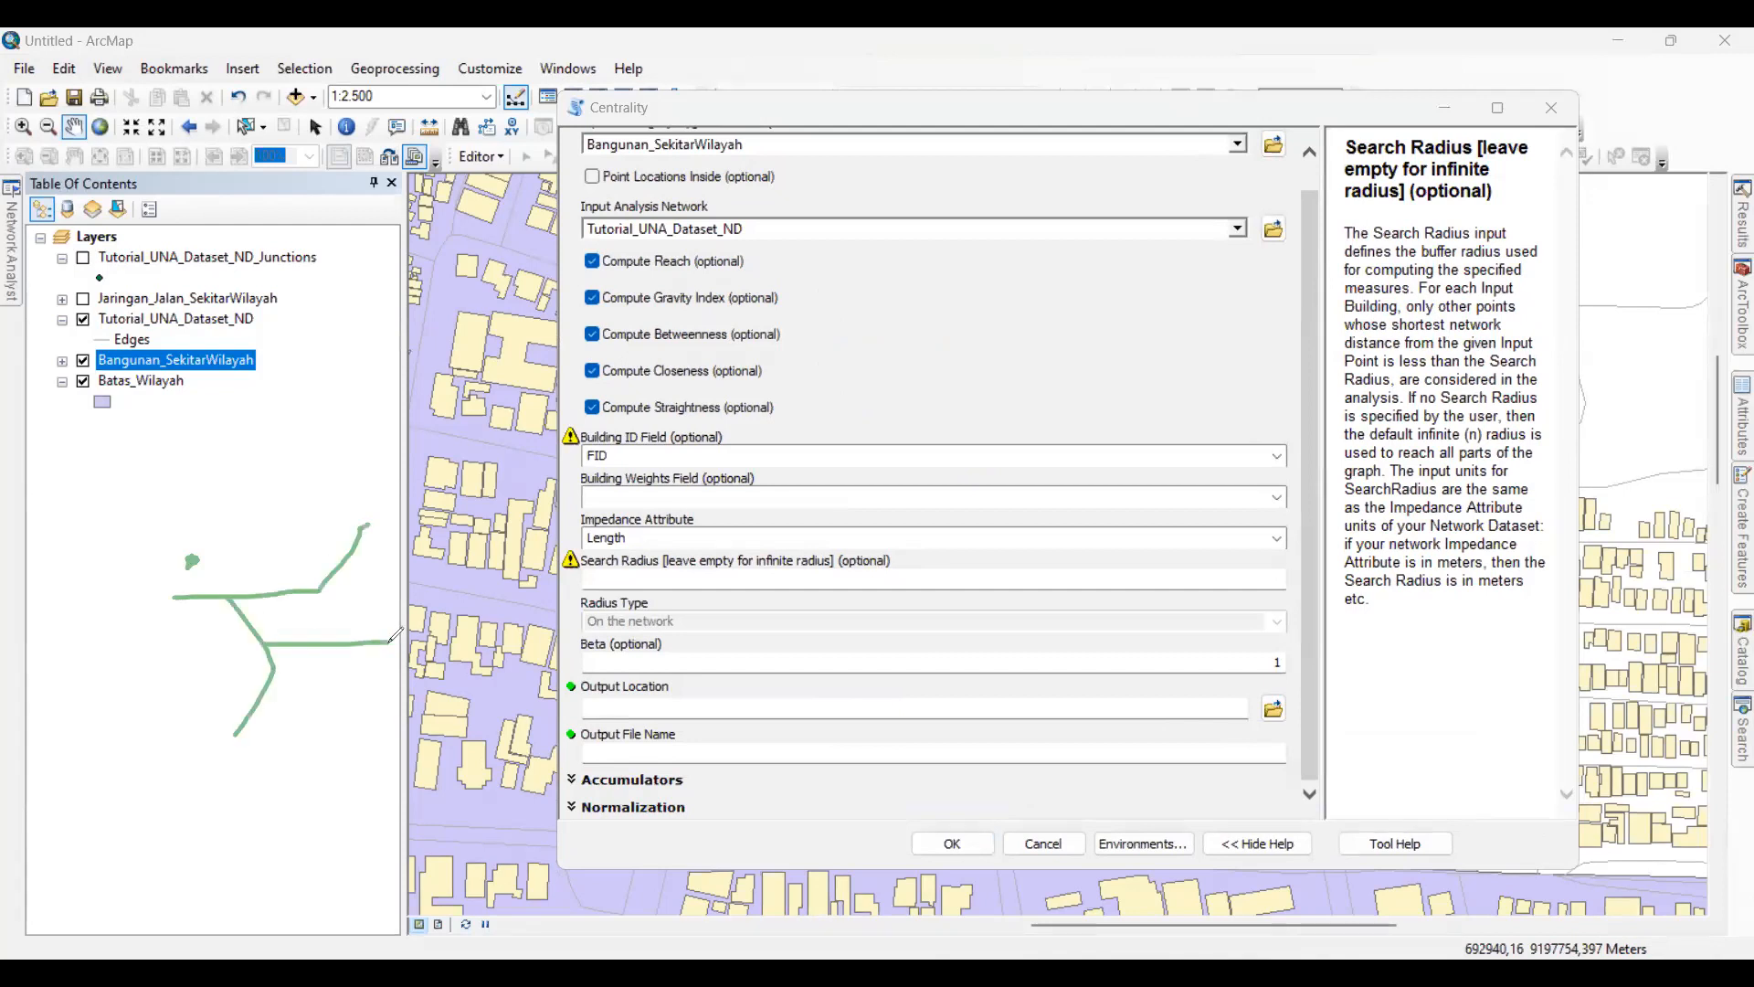
click(234, 657)
click(286, 623)
click(309, 564)
click(364, 609)
mouse_move(203, 527)
mouse_down()
mouse_move(137, 571)
mouse_move(210, 621)
mouse_move(224, 658)
mouse_move(275, 651)
mouse_move(287, 603)
mouse_move(222, 544)
mouse_up()
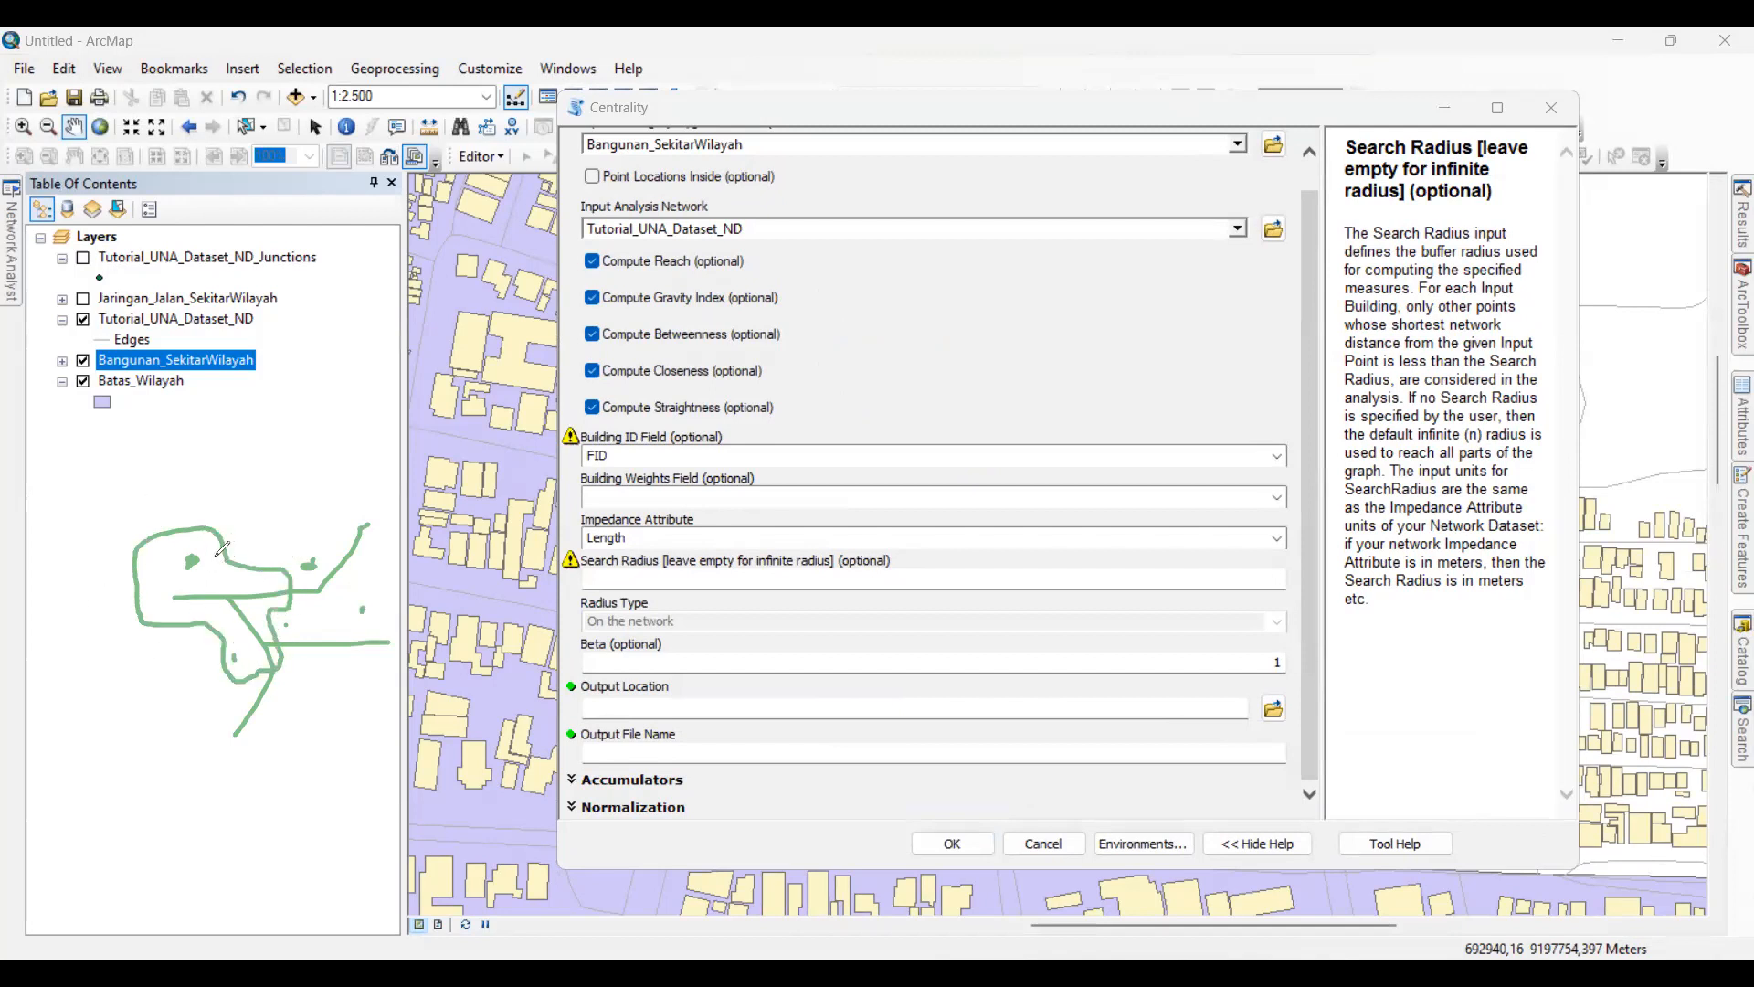
mouse_move(210, 517)
mouse_down()
mouse_move(120, 543)
mouse_move(181, 653)
mouse_move(186, 758)
mouse_move(225, 803)
mouse_move(399, 676)
mouse_move(376, 590)
mouse_move(390, 478)
mouse_move(318, 526)
mouse_move(205, 519)
mouse_move(208, 581)
mouse_move(199, 548)
mouse_up()
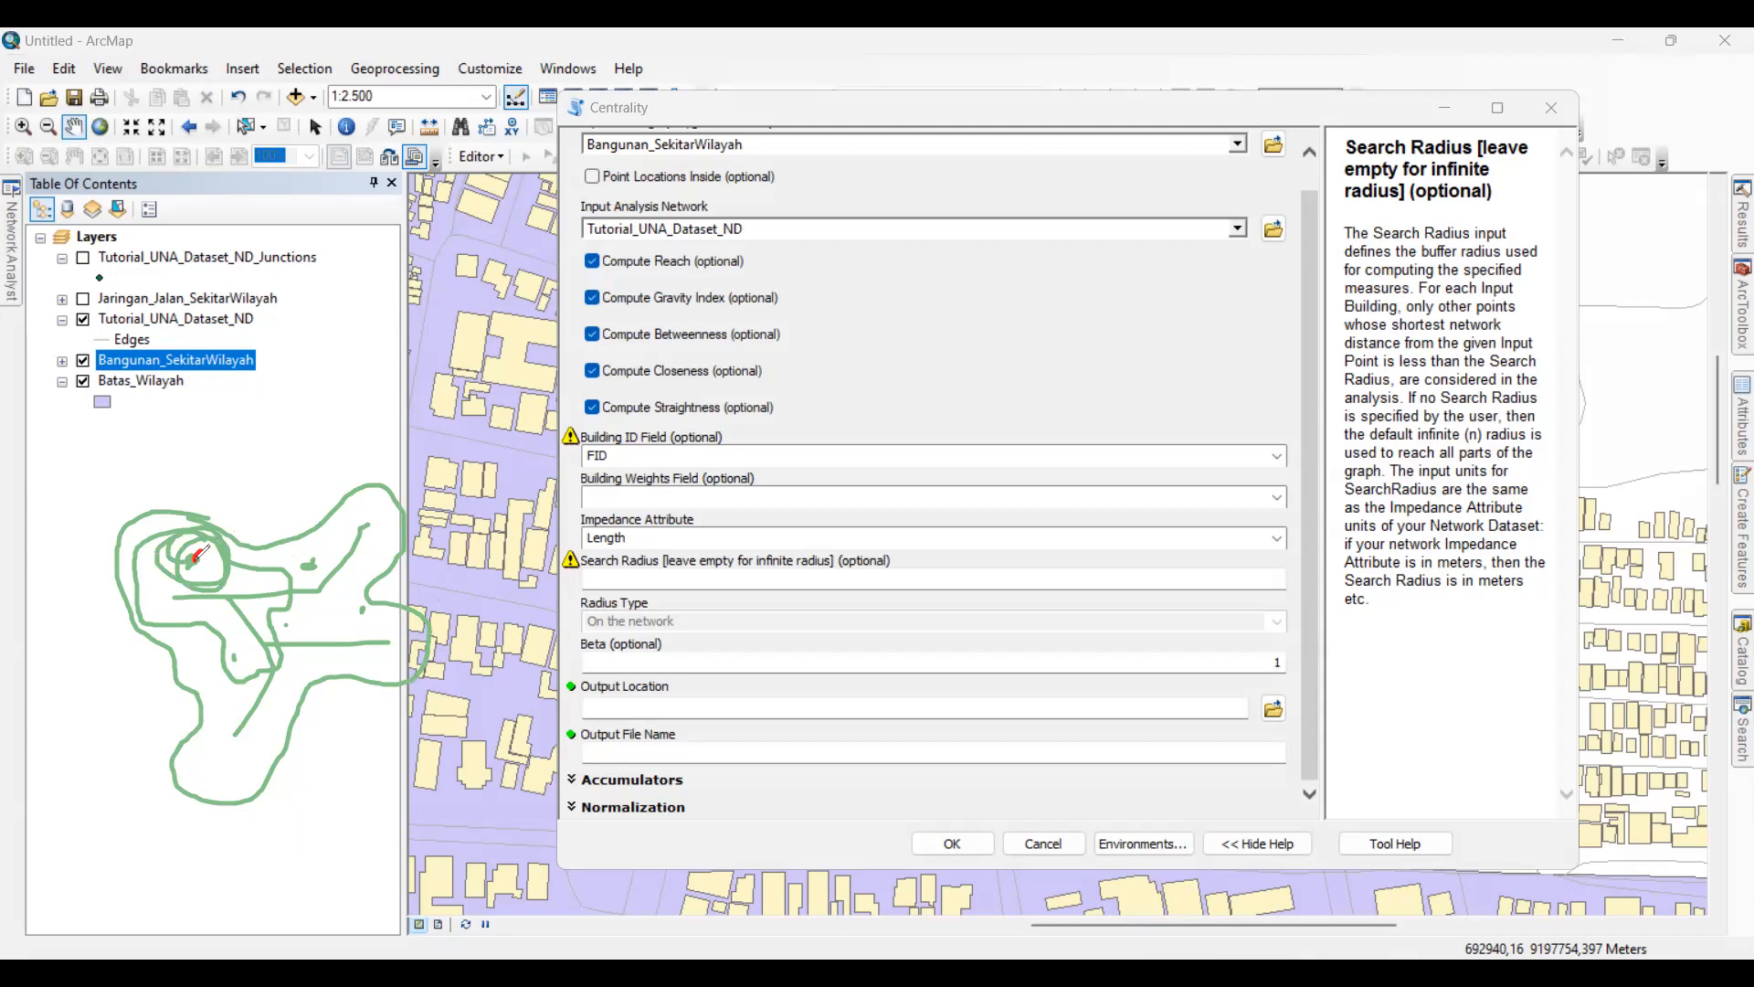
mouse_move(311, 558)
mouse_down()
mouse_move(210, 567)
mouse_move(219, 607)
mouse_move(276, 623)
mouse_move(364, 583)
mouse_move(336, 522)
mouse_move(154, 545)
mouse_move(209, 713)
mouse_move(322, 647)
mouse_move(404, 551)
mouse_move(361, 512)
mouse_up()
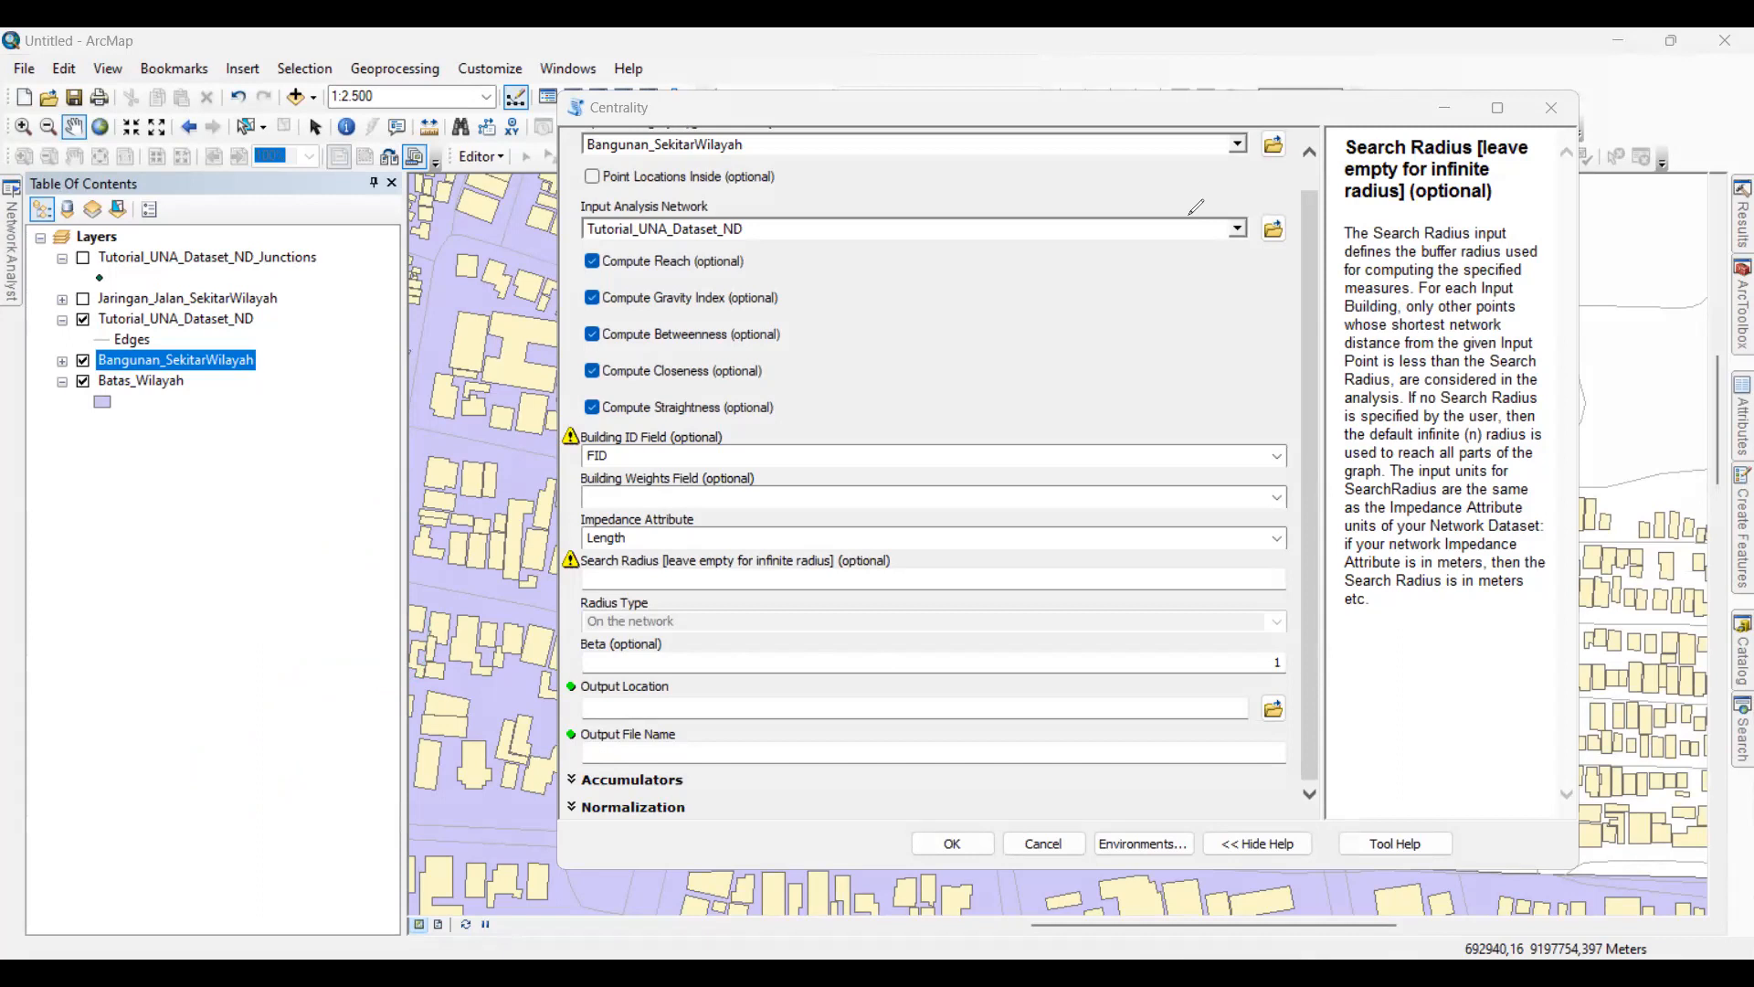
click(203, 505)
click(240, 629)
click(365, 596)
mouse_move(190, 571)
mouse_down()
mouse_move(375, 473)
mouse_move(423, 527)
mouse_up()
drag(318, 535, 331, 577)
drag(295, 454, 327, 516)
drag(252, 570, 260, 604)
click(297, 516)
drag(335, 493, 342, 483)
mouse_move(219, 477)
mouse_down()
mouse_move(180, 508)
mouse_move(190, 589)
mouse_move(280, 568)
mouse_move(374, 604)
mouse_move(453, 534)
mouse_move(350, 446)
mouse_move(294, 440)
mouse_move(215, 498)
mouse_move(194, 470)
mouse_up()
mouse_move(281, 524)
mouse_down()
mouse_move(171, 482)
mouse_move(165, 612)
mouse_move(288, 662)
mouse_move(462, 525)
mouse_move(448, 536)
mouse_up()
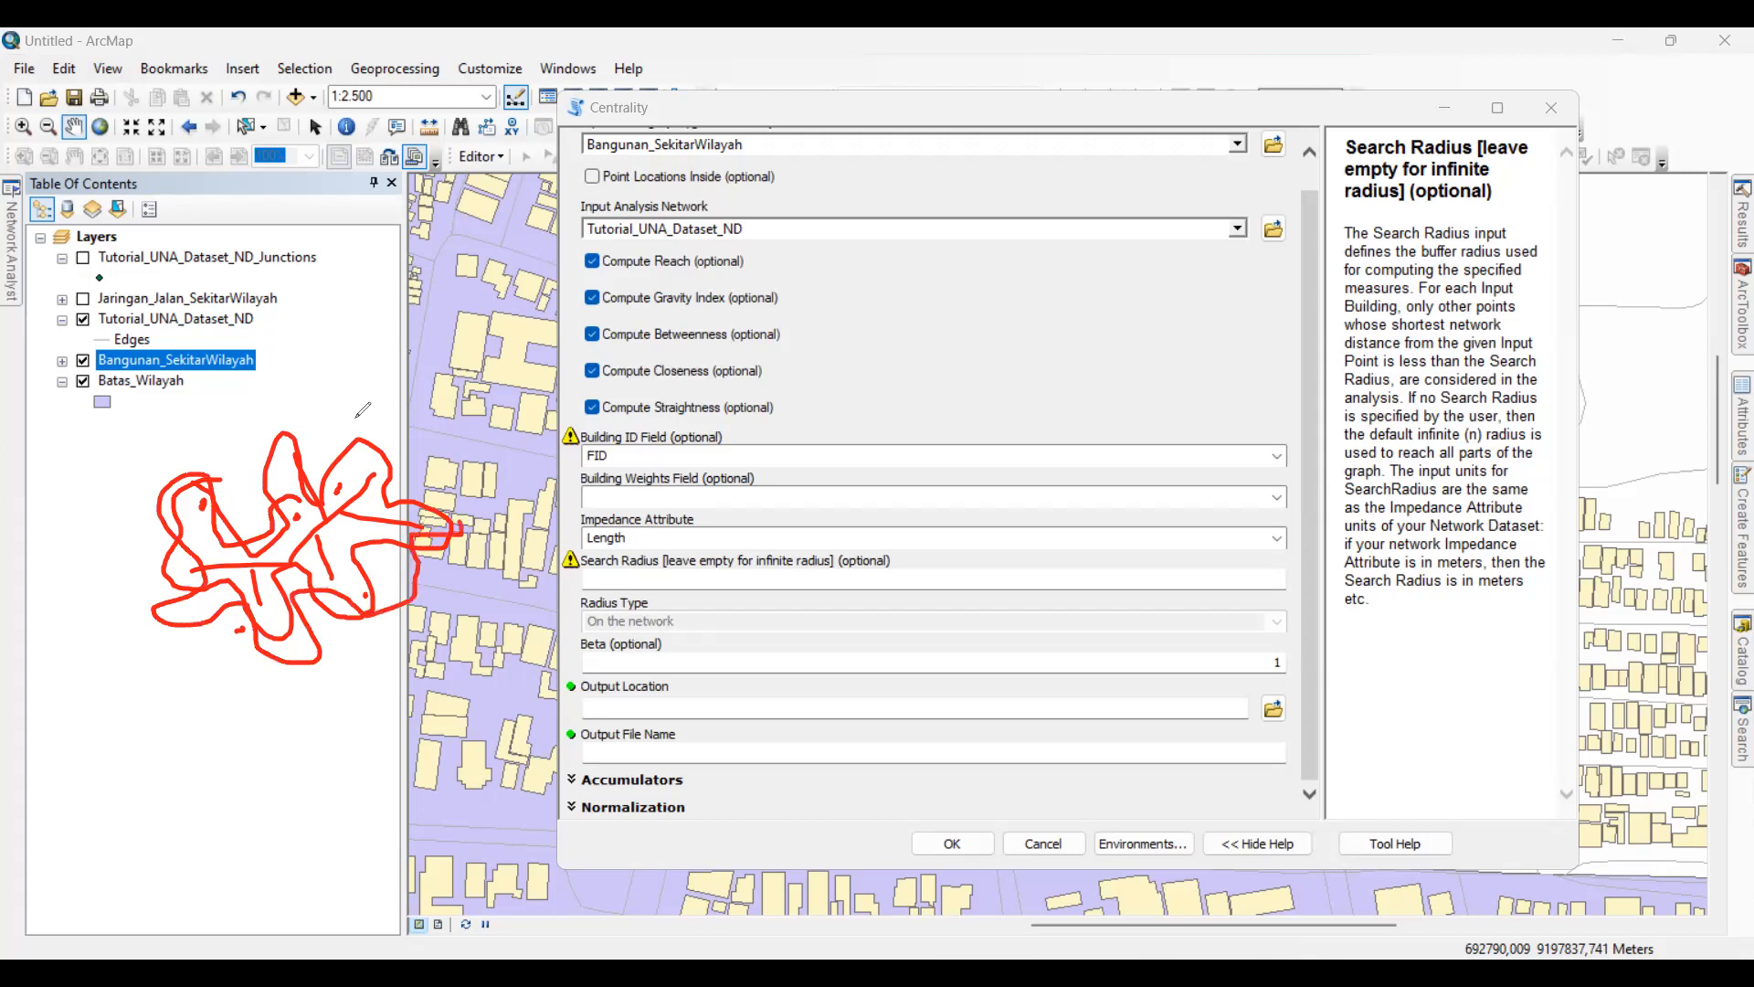
key(Escape)
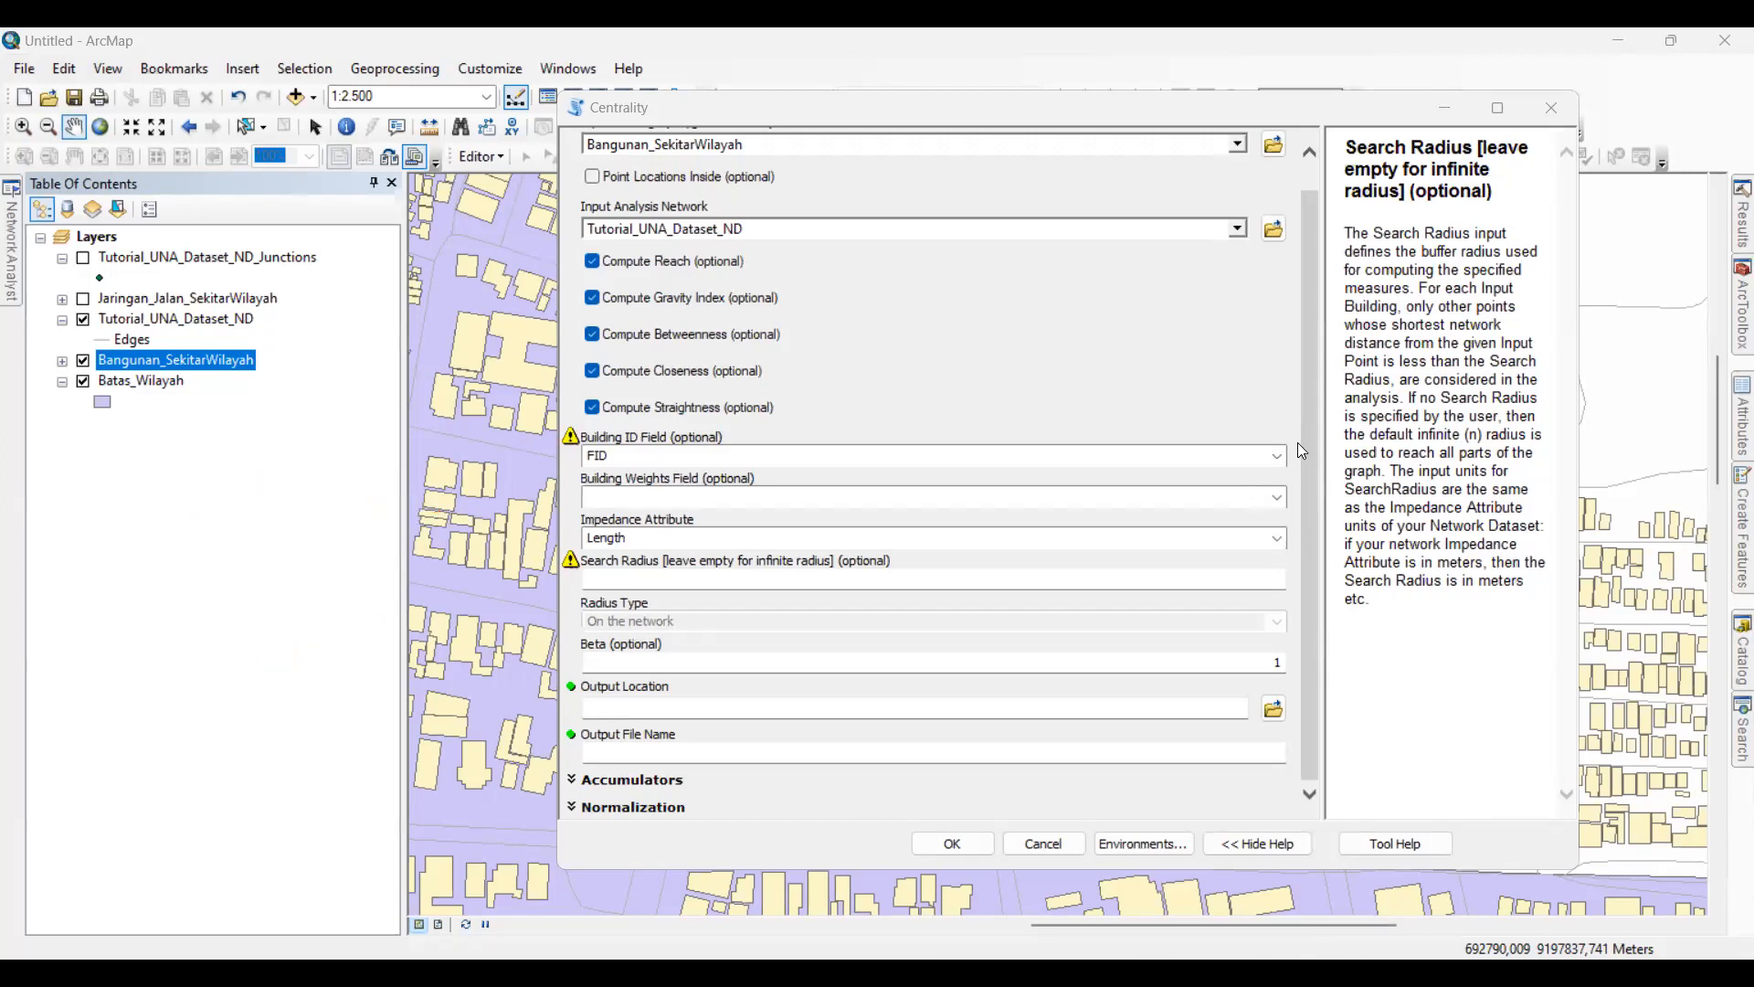
- Set the Centrality tool's search radius to 400, keeping On the network as the radius type
click(1265, 580)
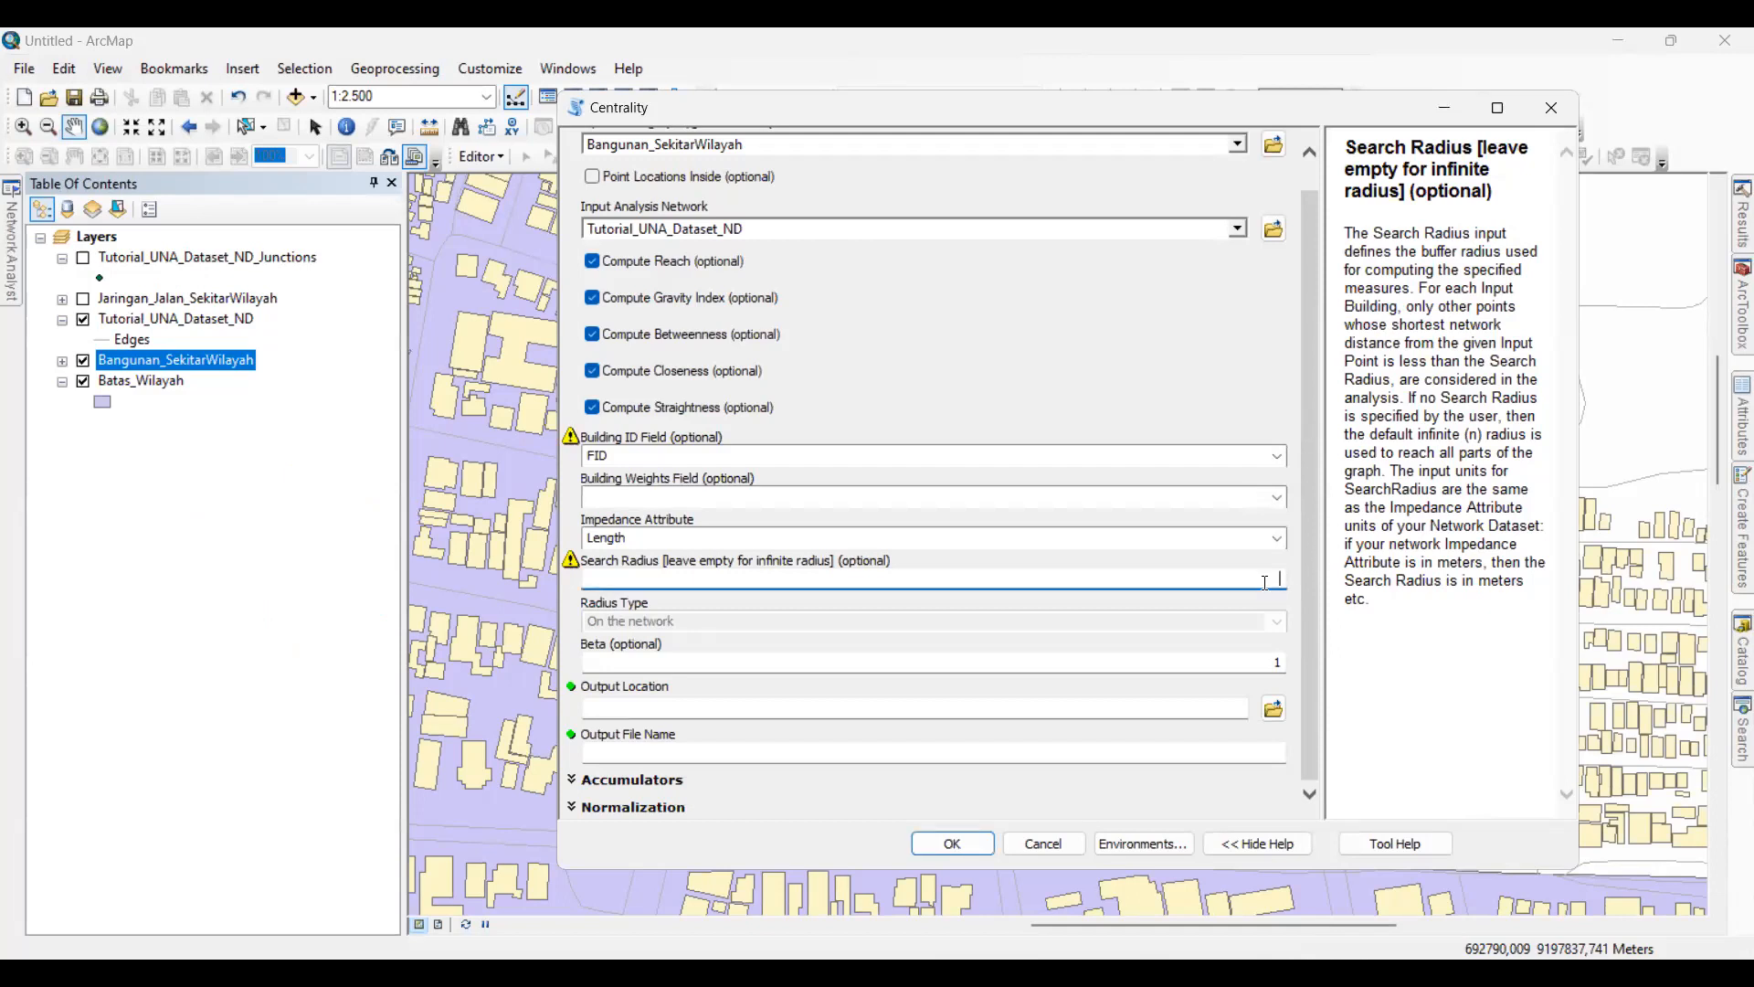
click(1390, 526)
click(1306, 473)
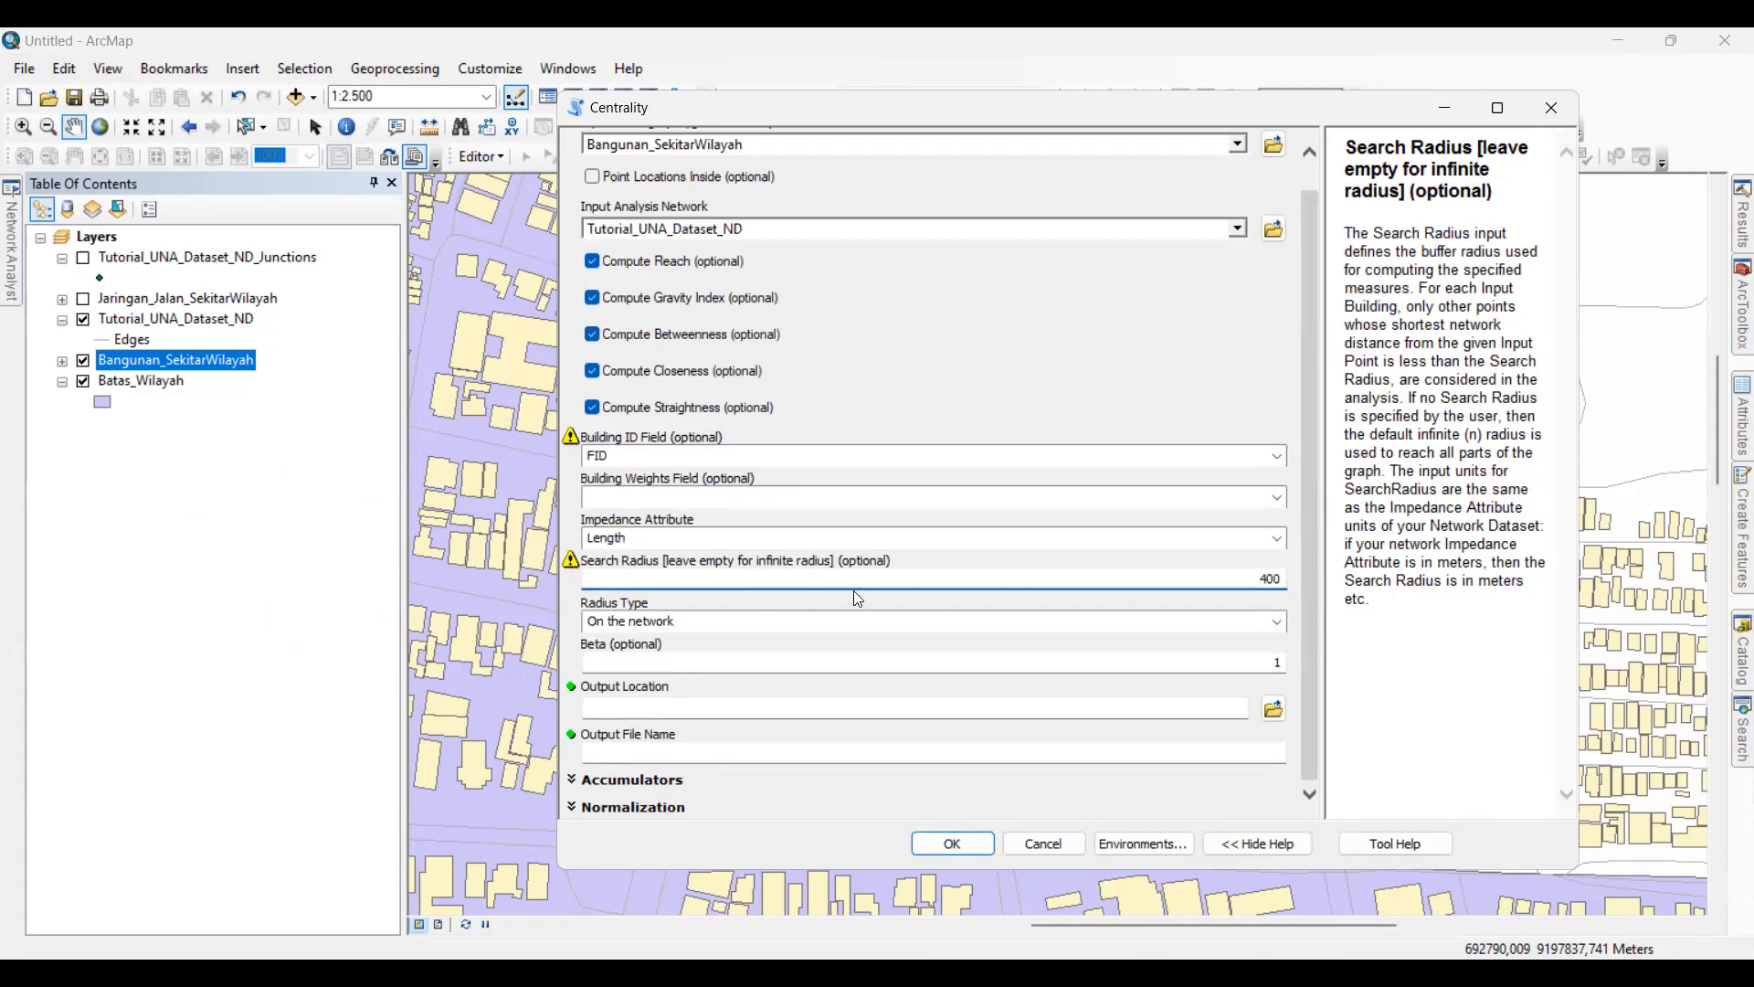
click(622, 627)
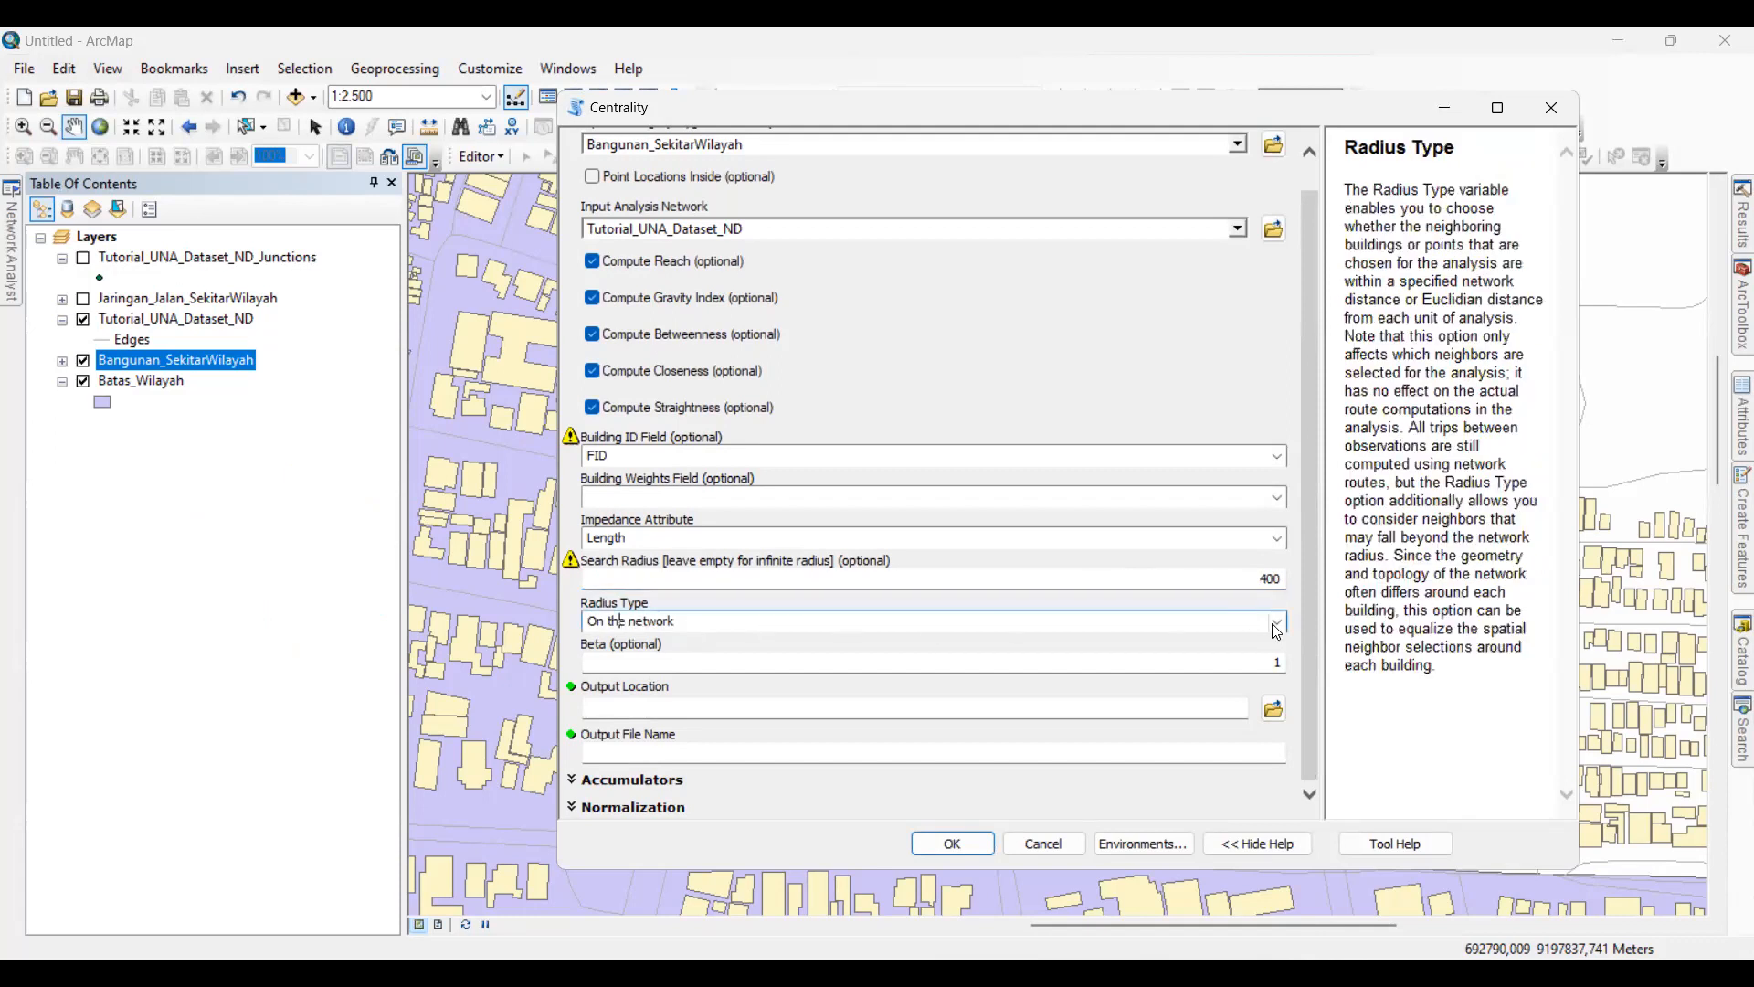
click(1277, 622)
click(1277, 622)
- Browse for the Centrality tool's output location and go to the Home - Documents\ArcGIS folder
click(1133, 707)
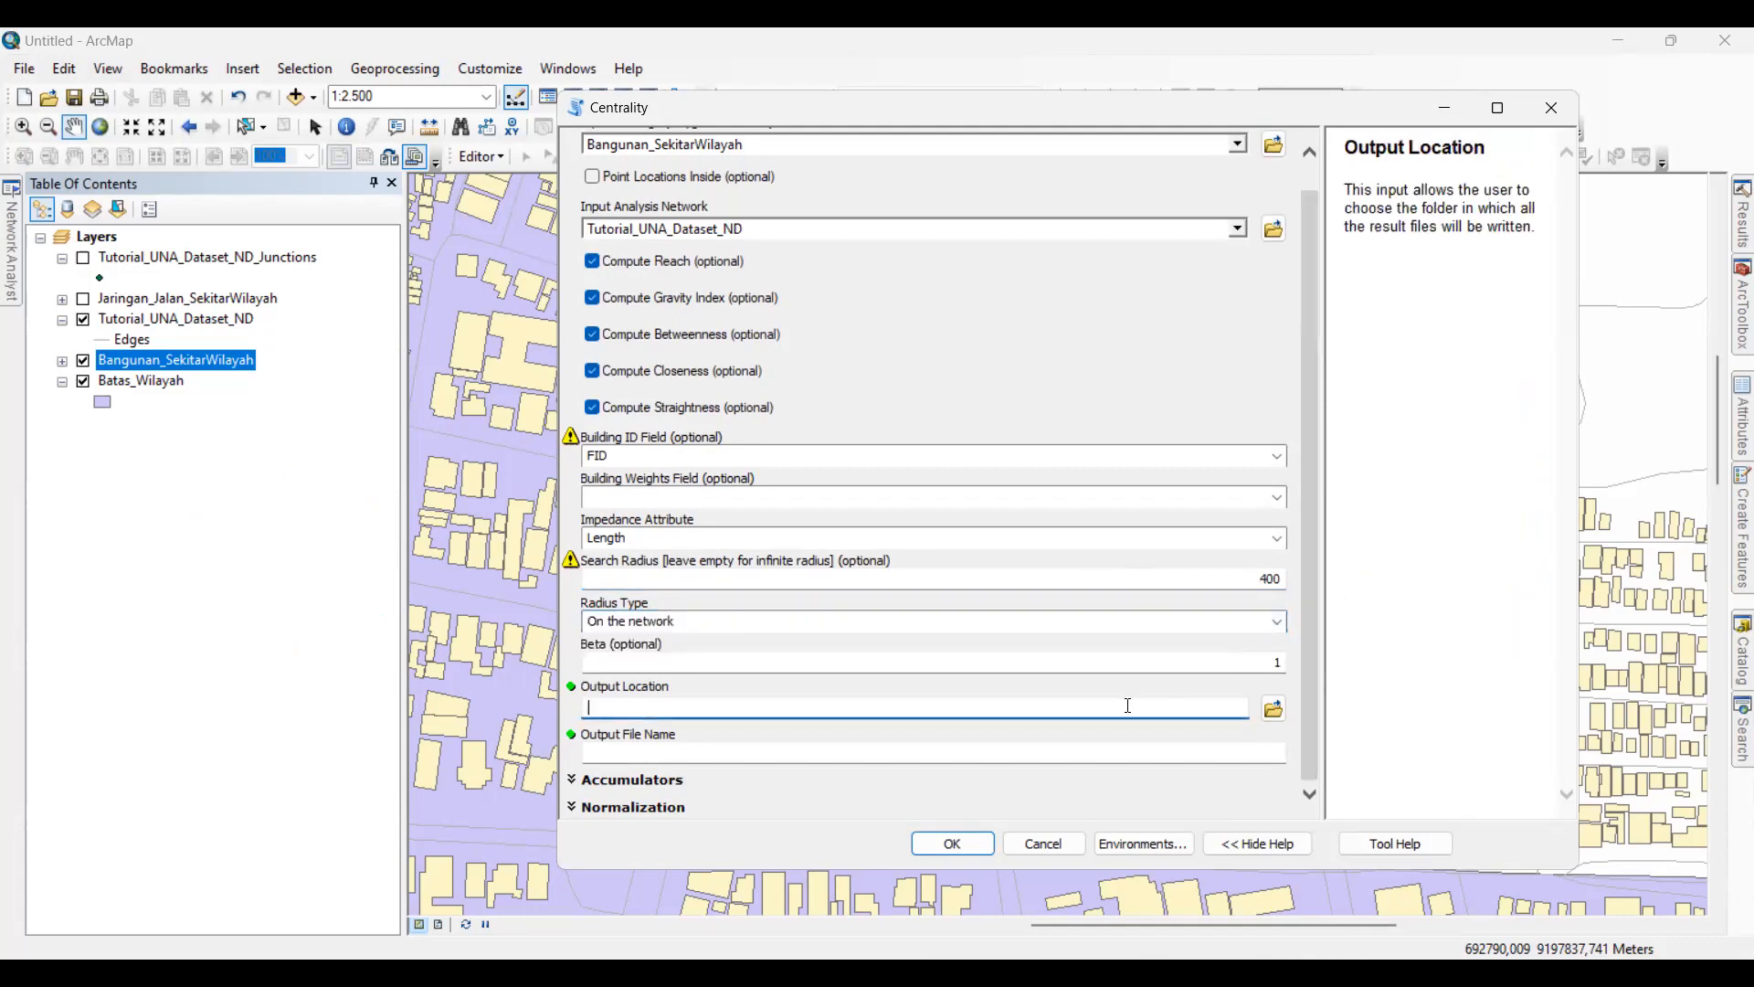
click(1278, 710)
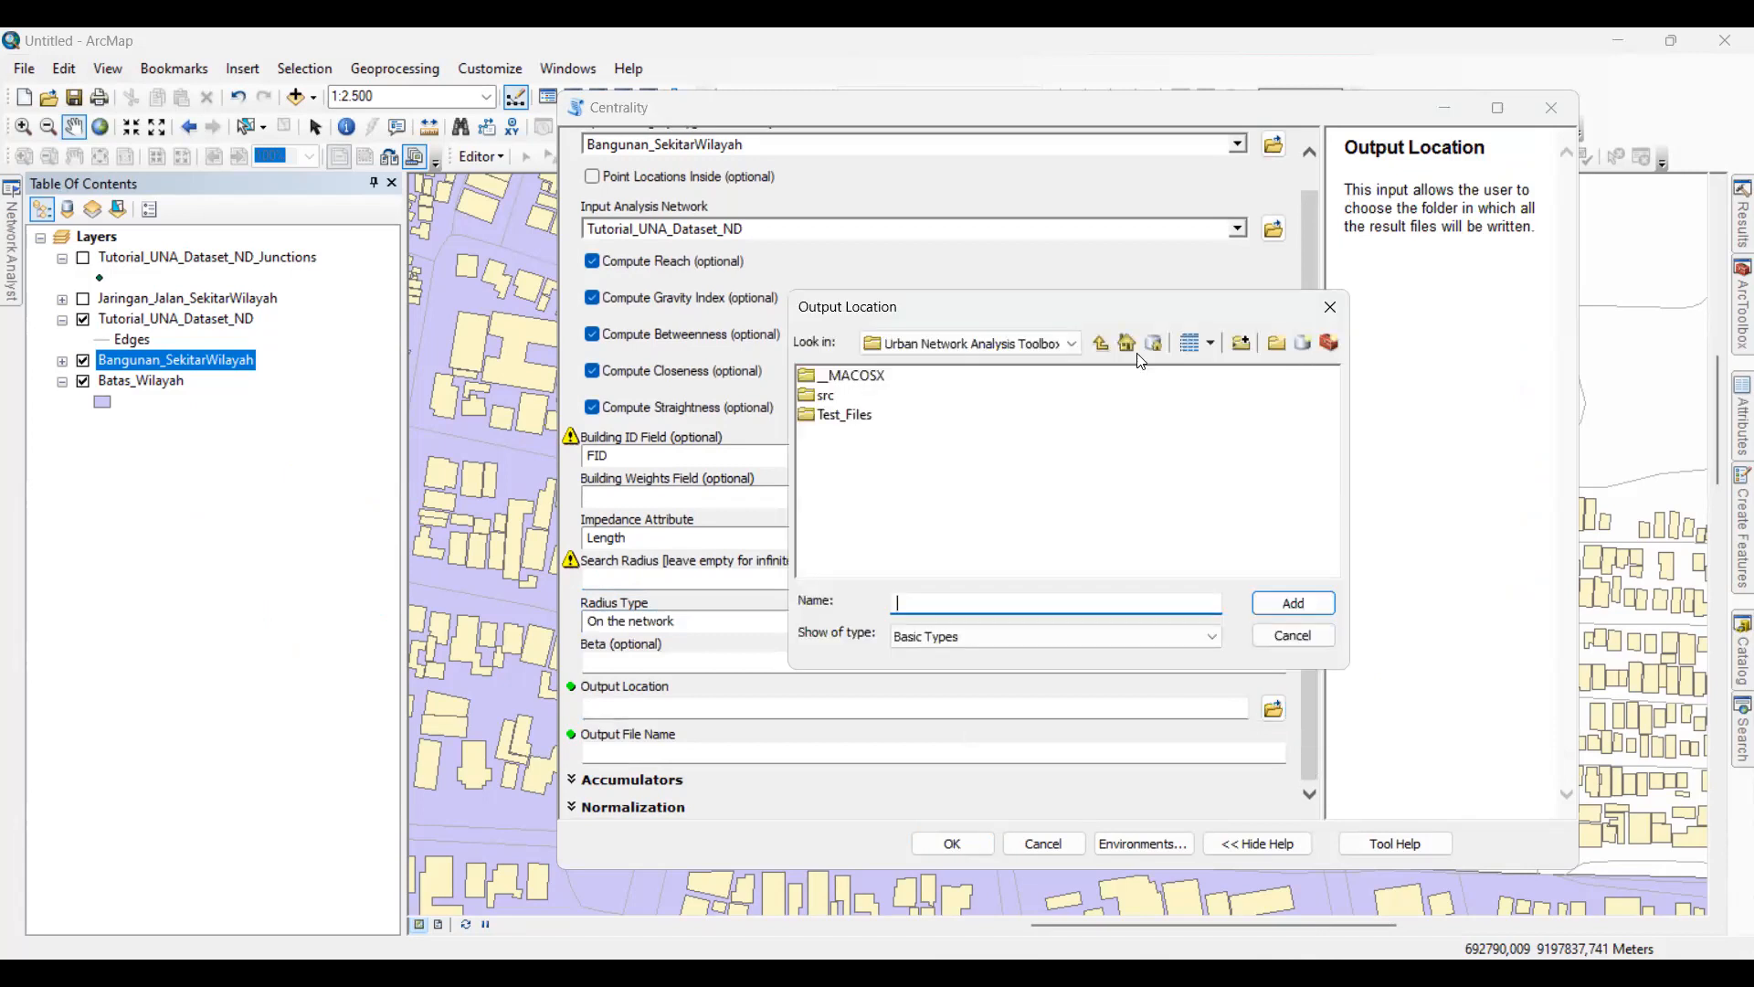
click(1101, 344)
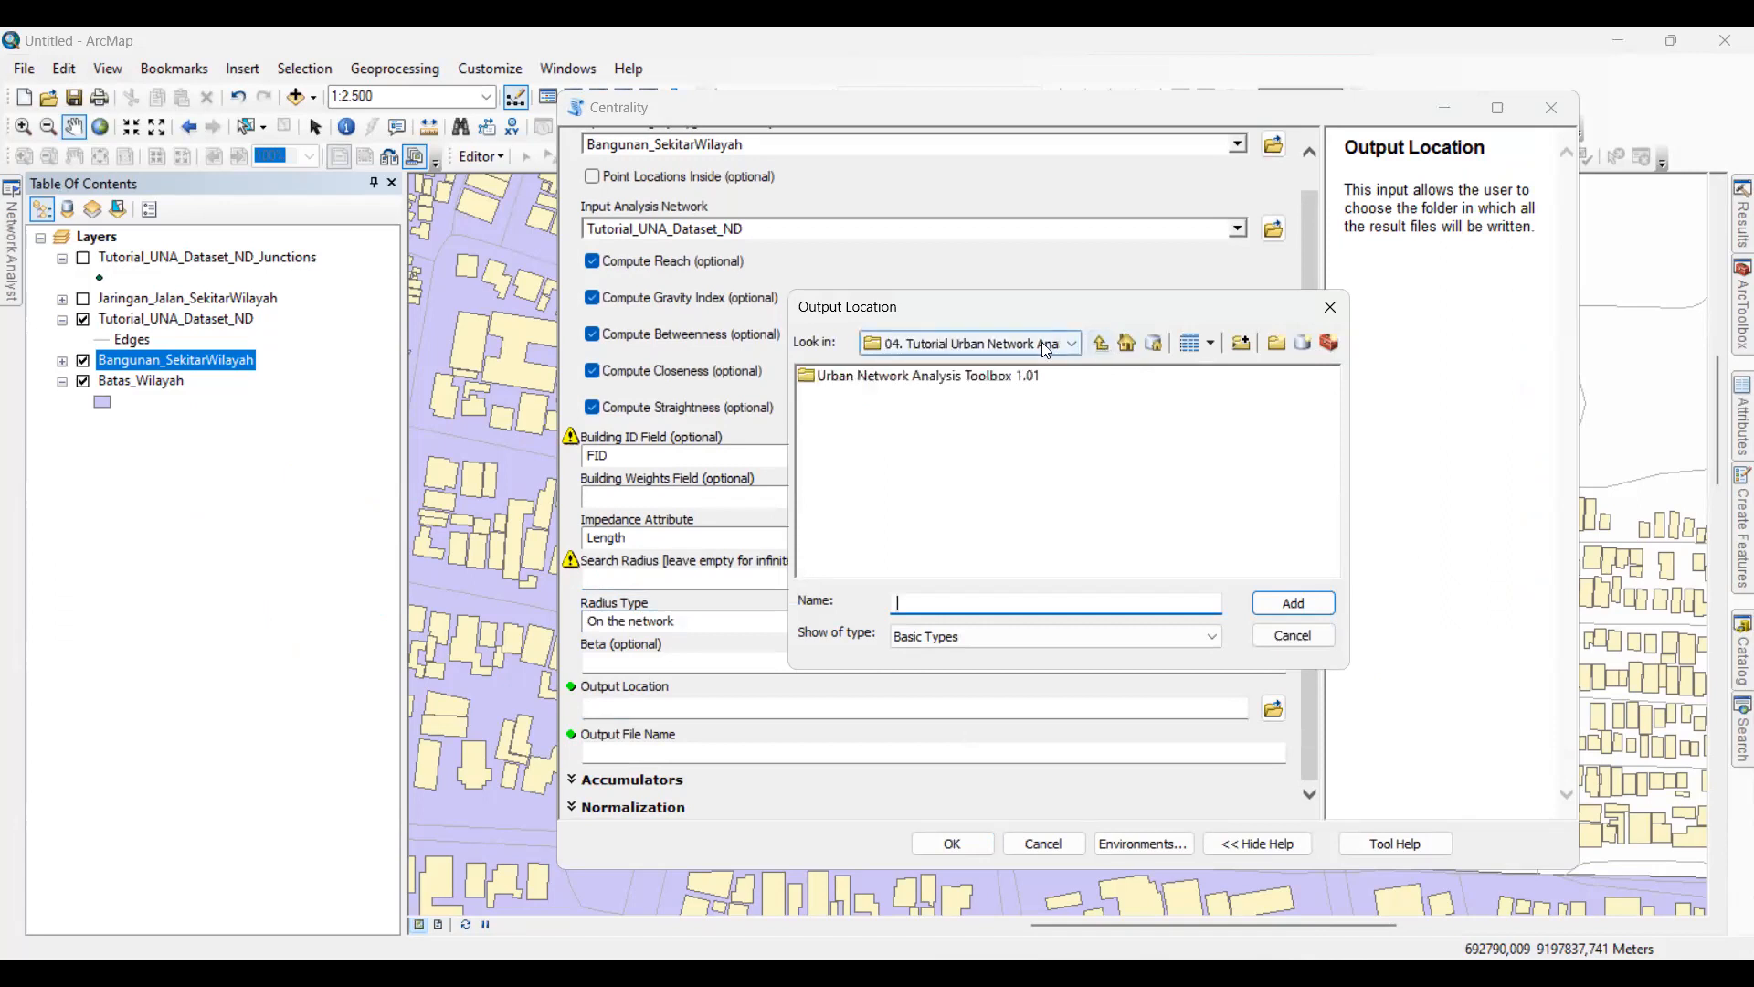
click(1071, 344)
scroll(1023, 475, up, 5)
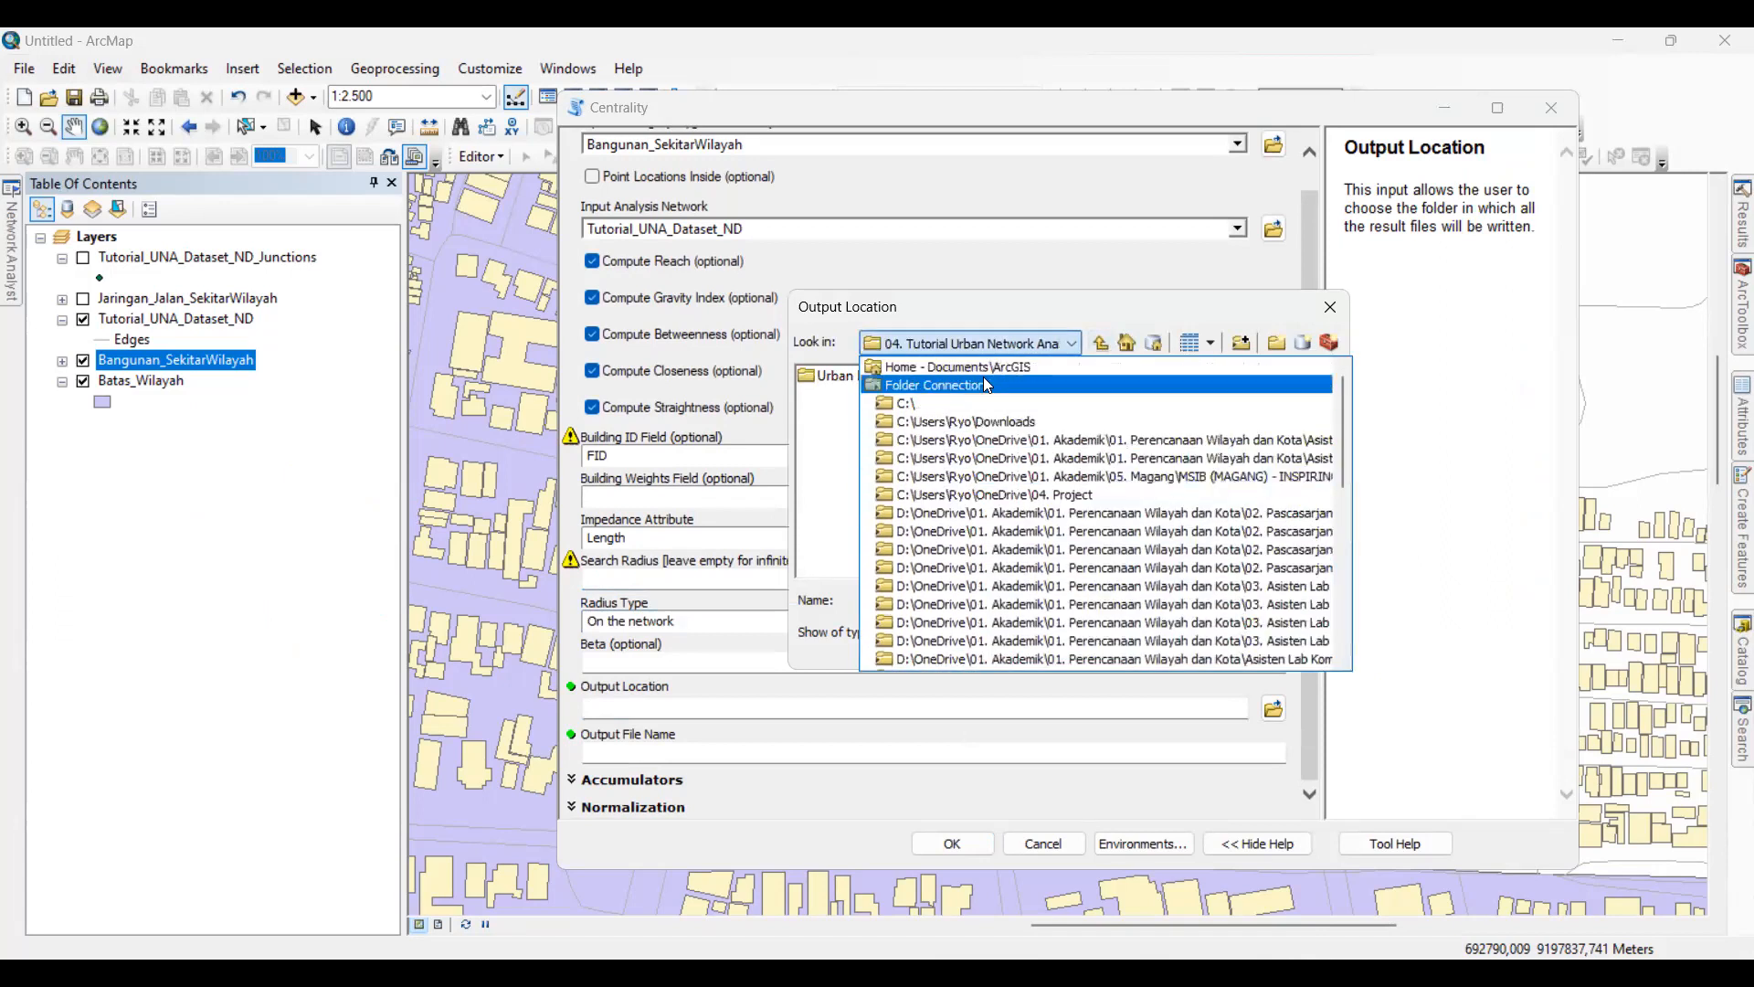
click(954, 368)
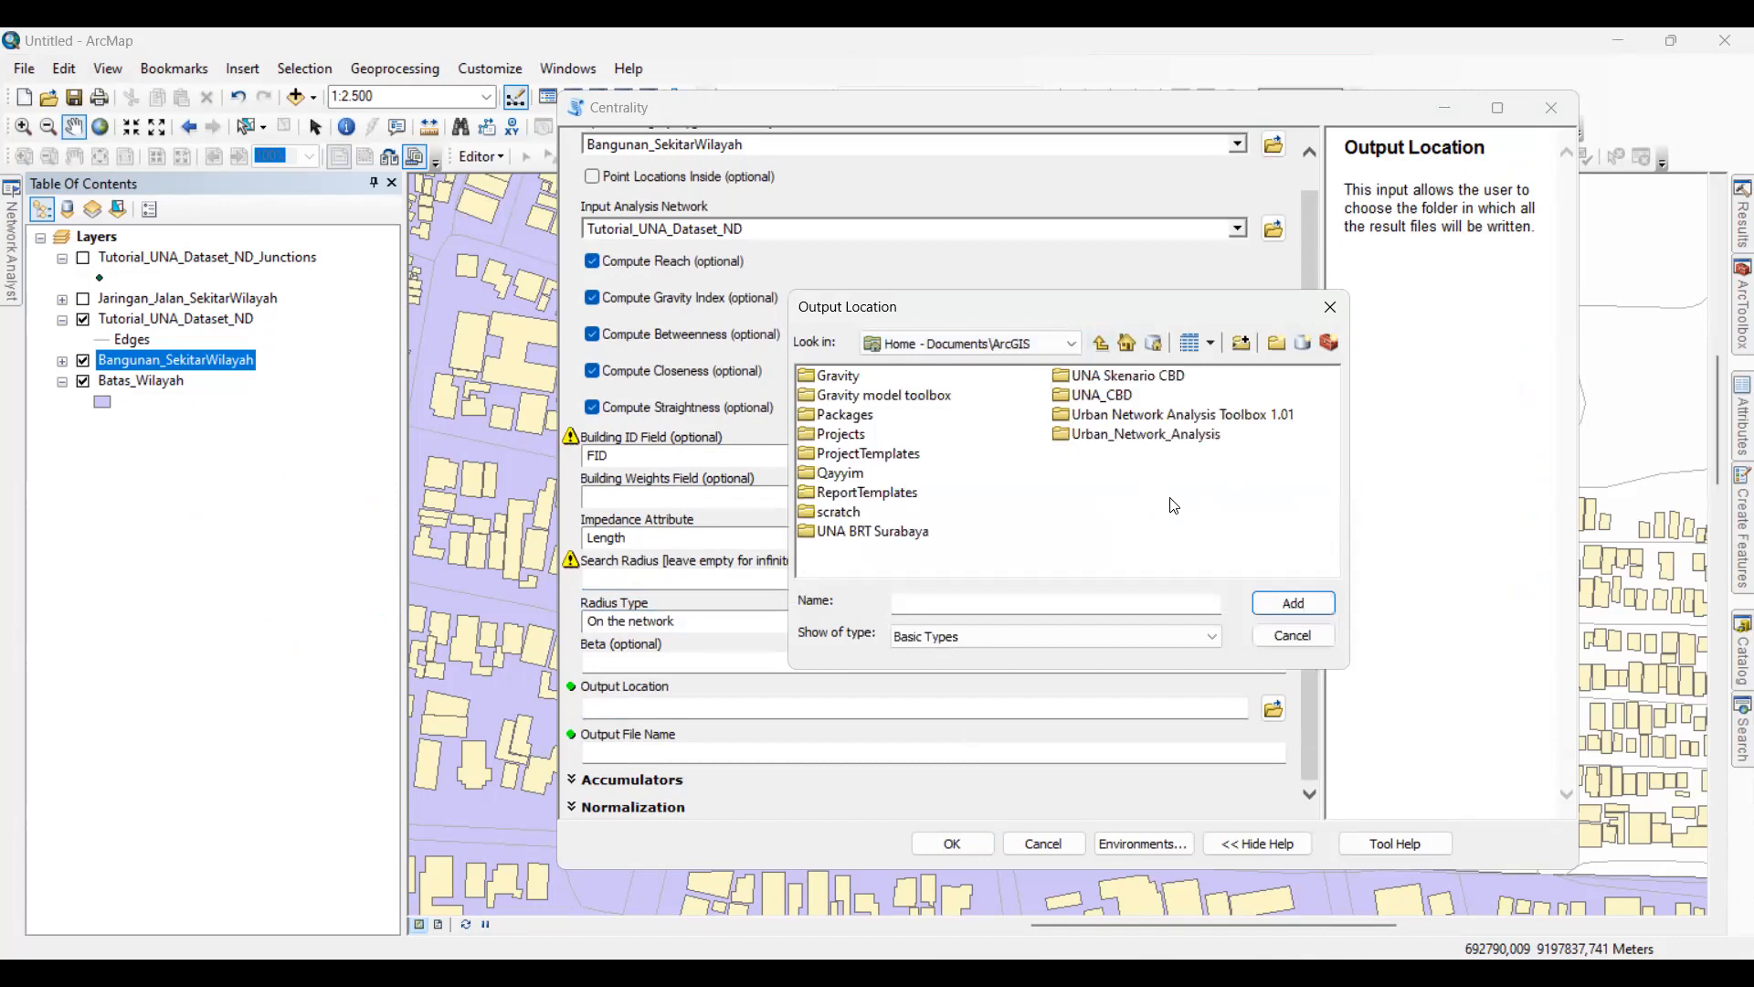
click(1102, 343)
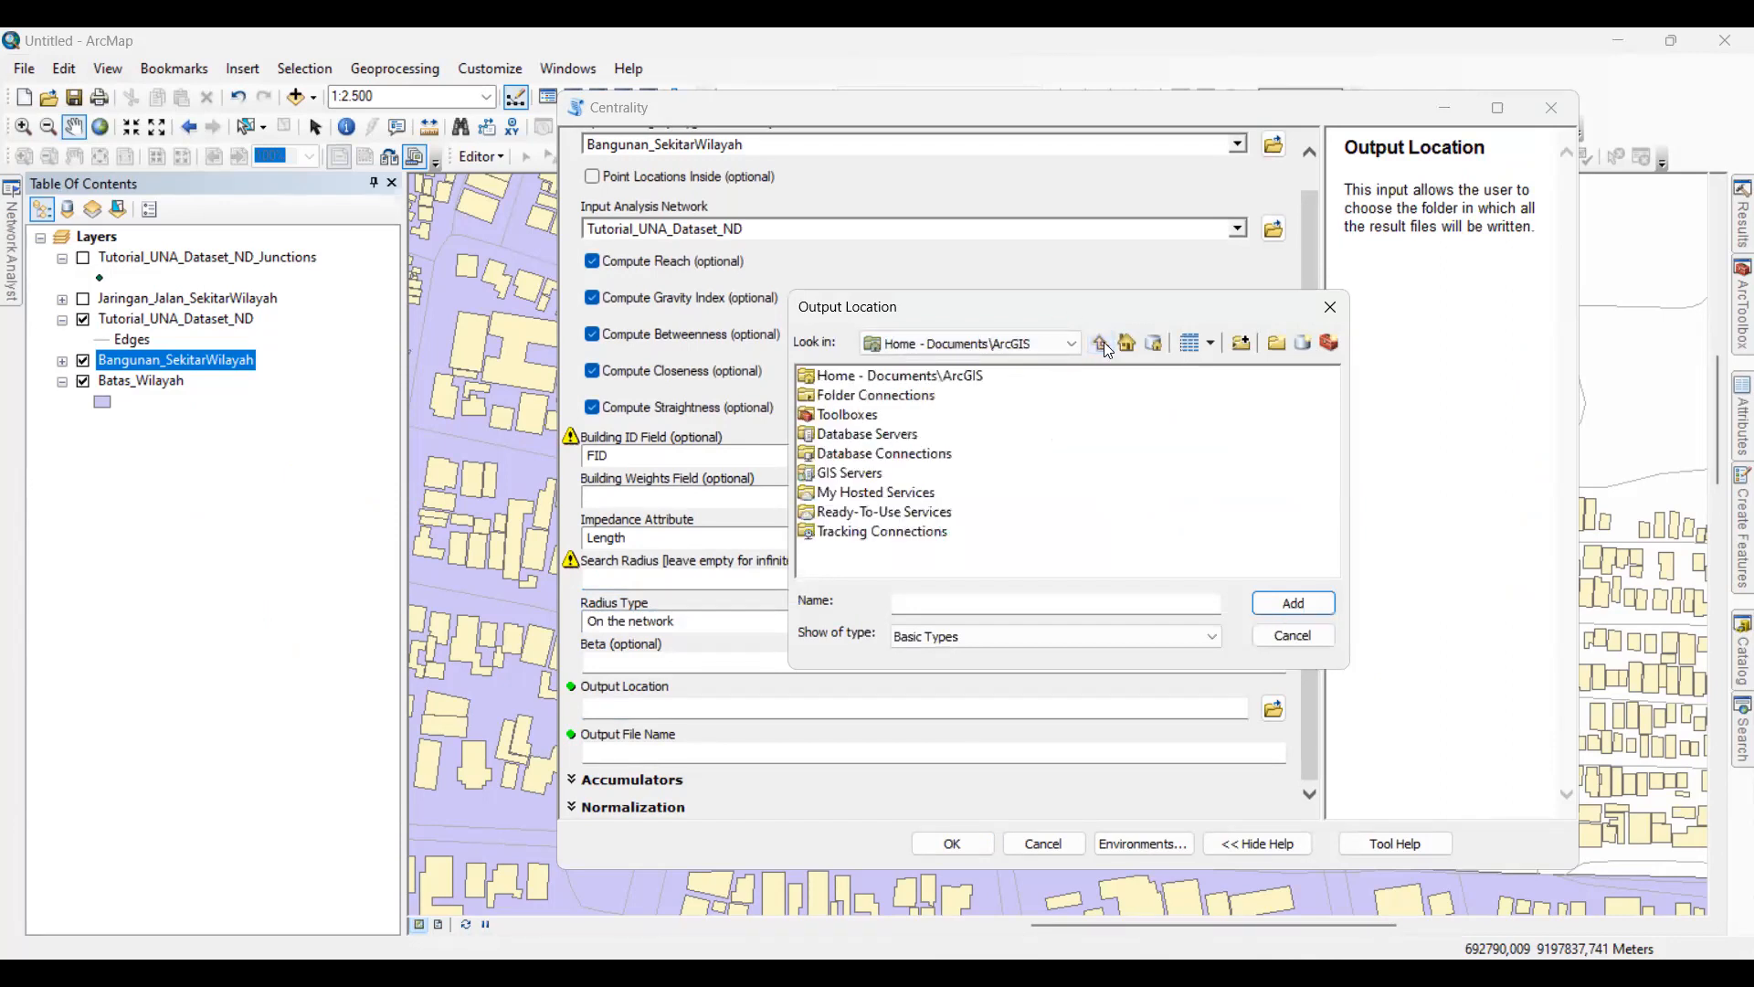
double_click(974, 382)
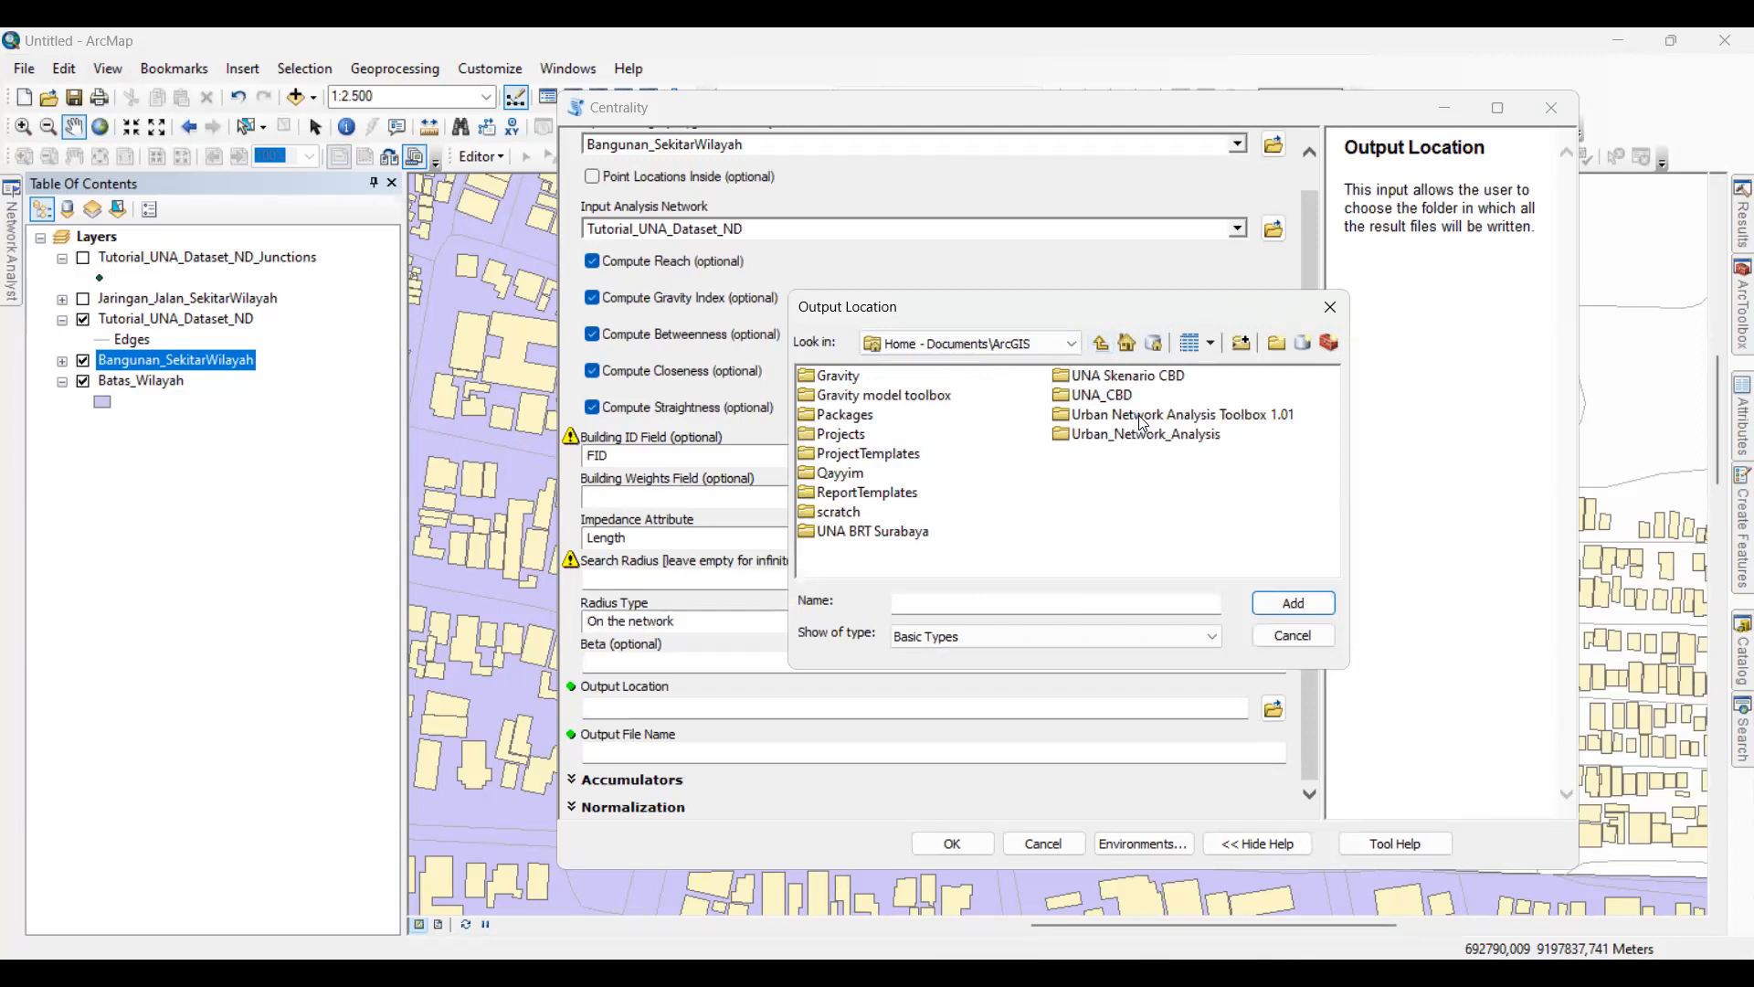
- Look through the Home - Documents\ArcGIS folder and the available folder connections for a place to store the Centrality output
click(1140, 416)
click(1108, 434)
click(1109, 416)
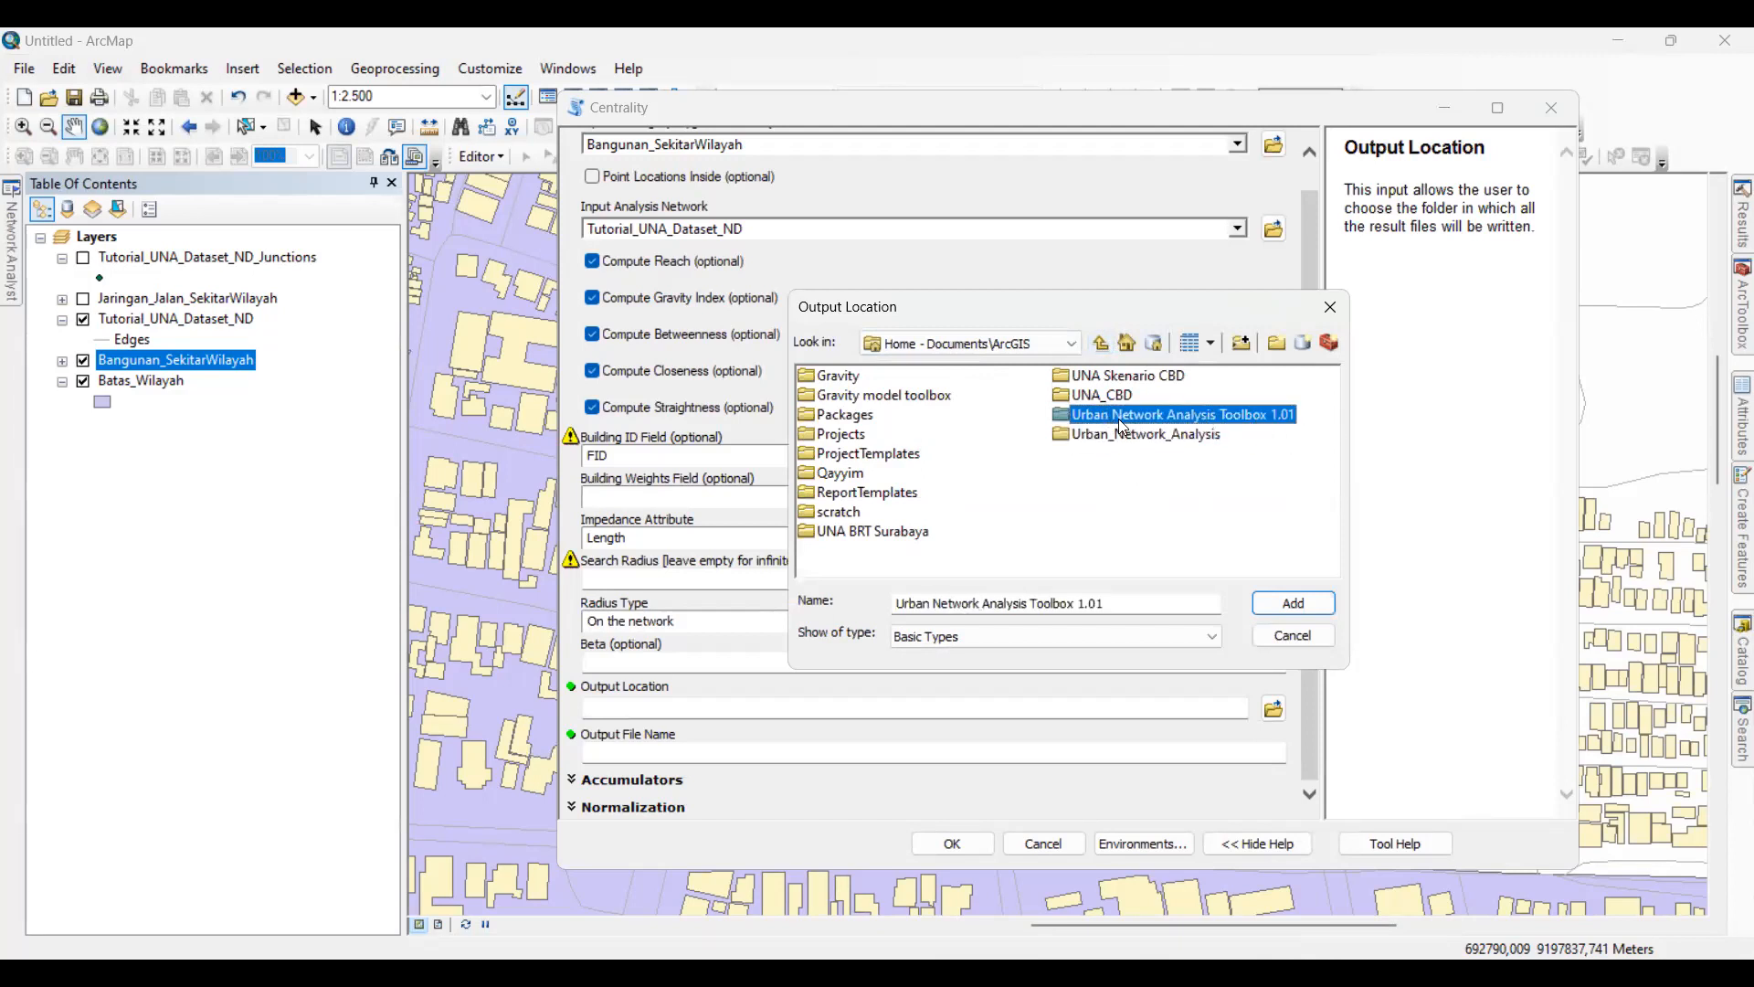
click(1126, 479)
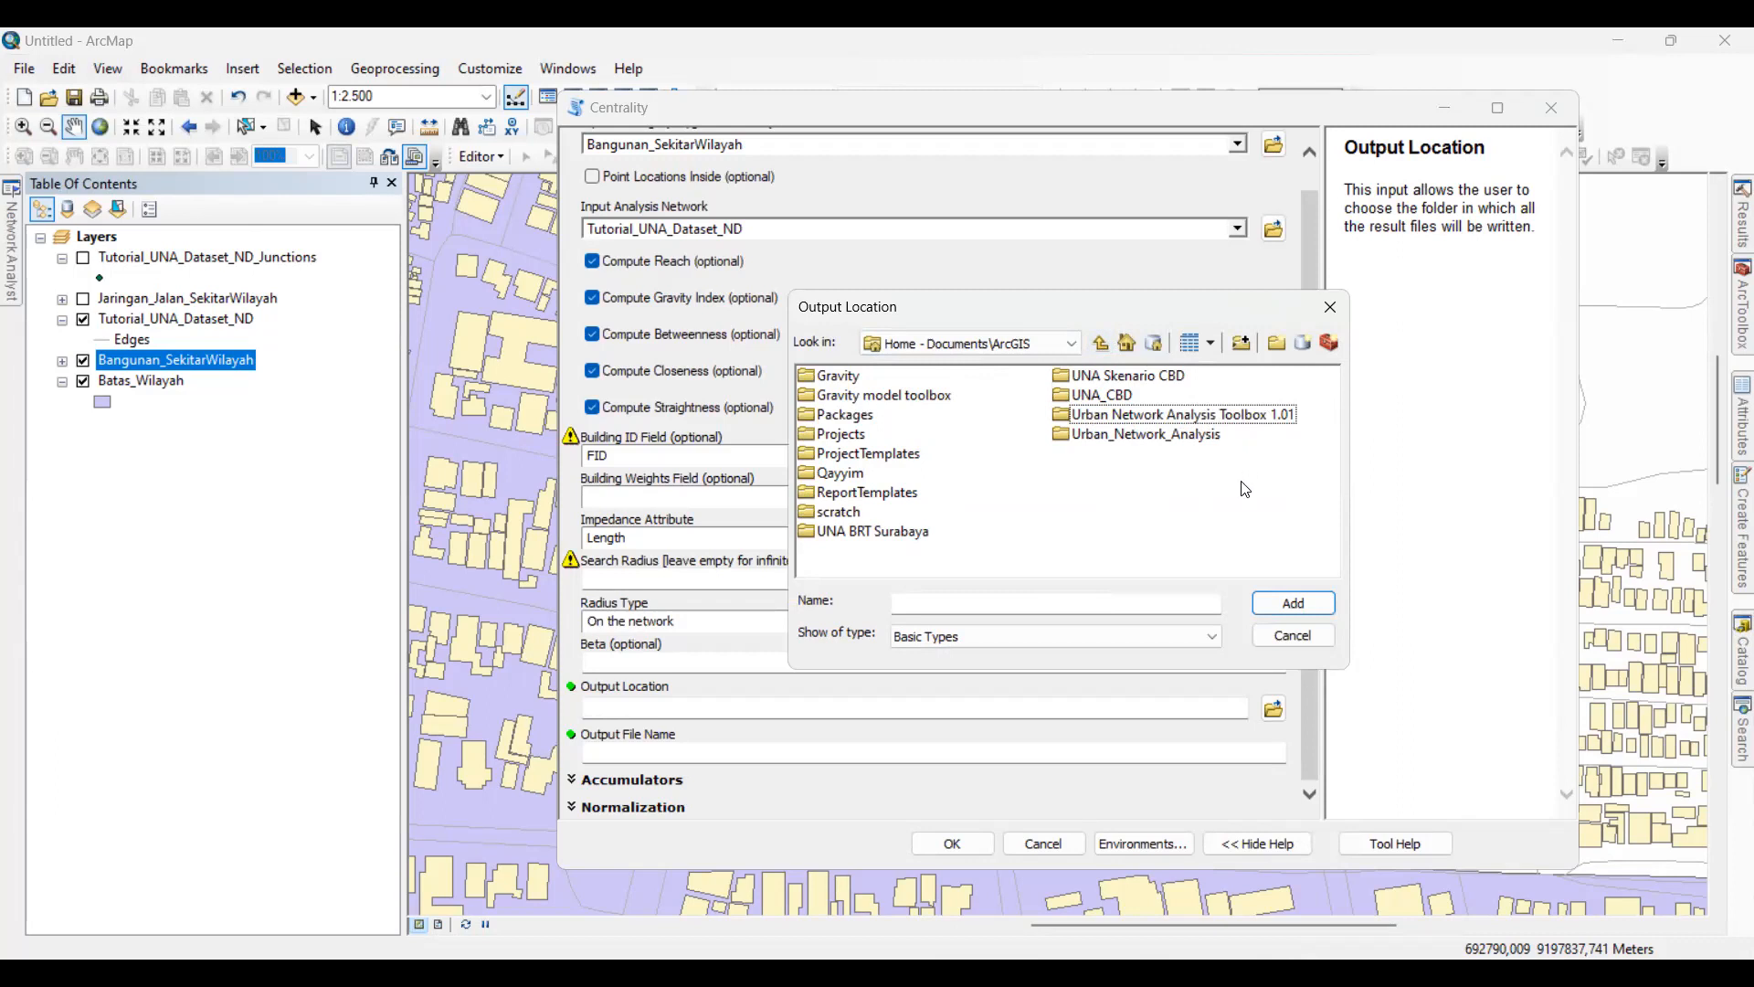
click(1114, 437)
click(1129, 449)
click(1102, 345)
click(988, 340)
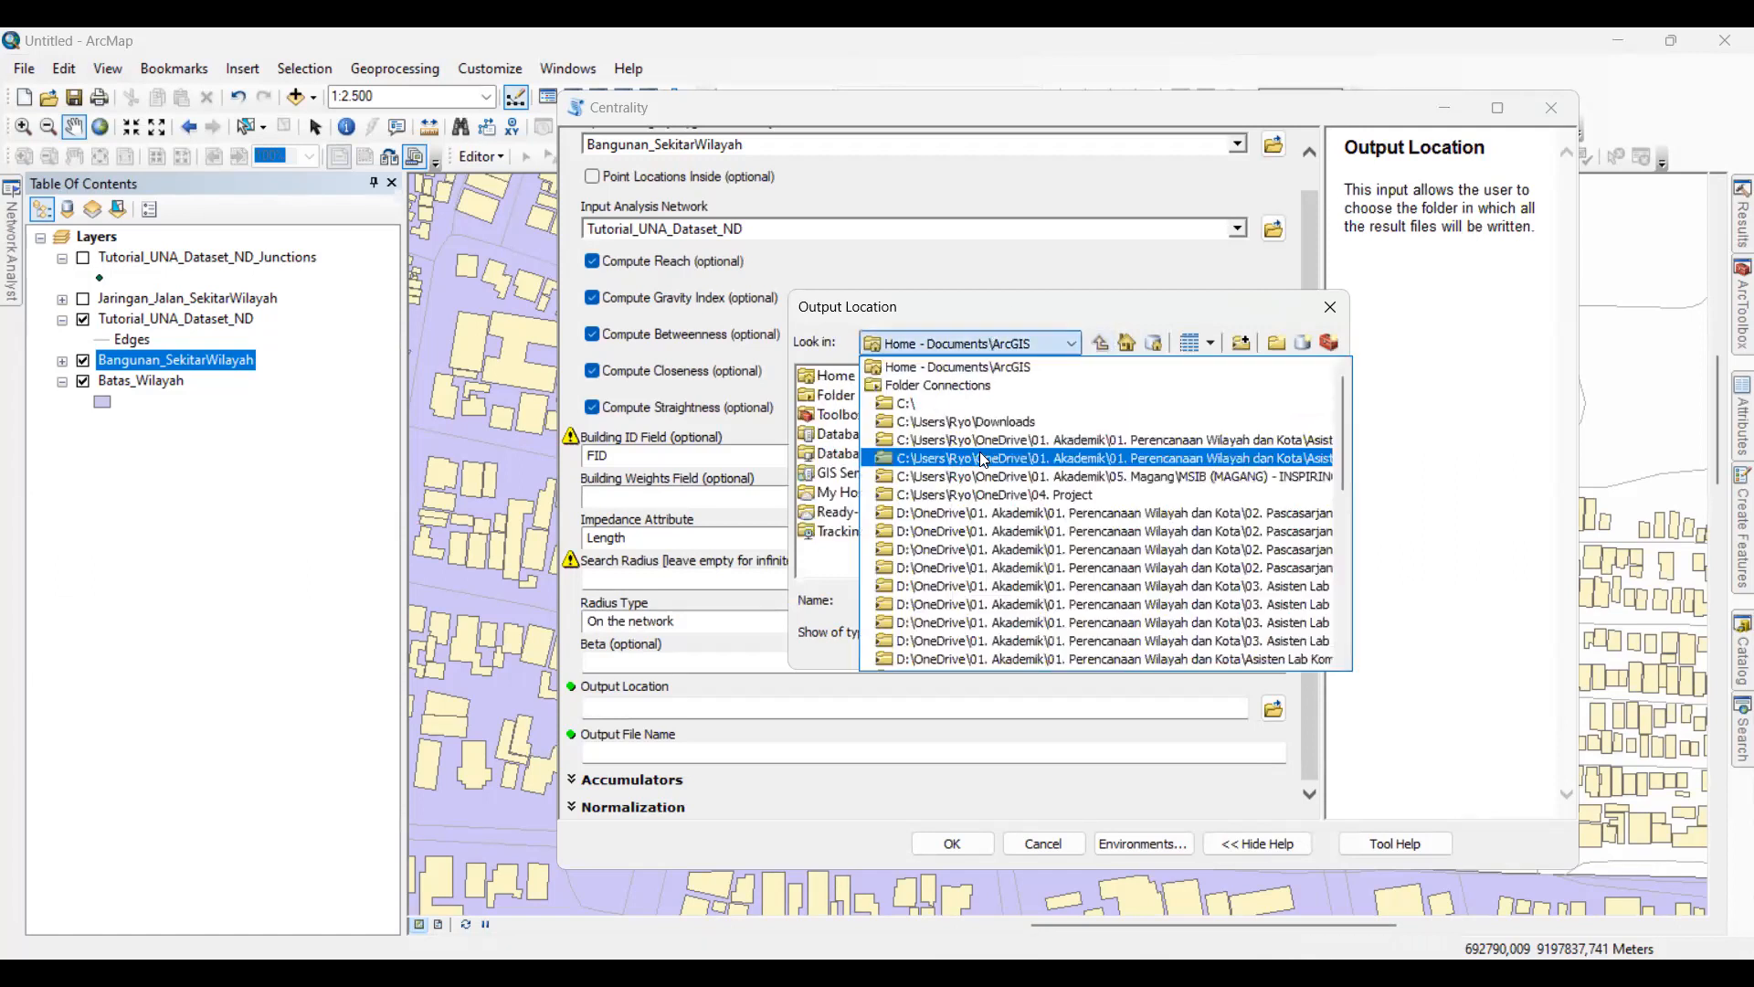
click(953, 364)
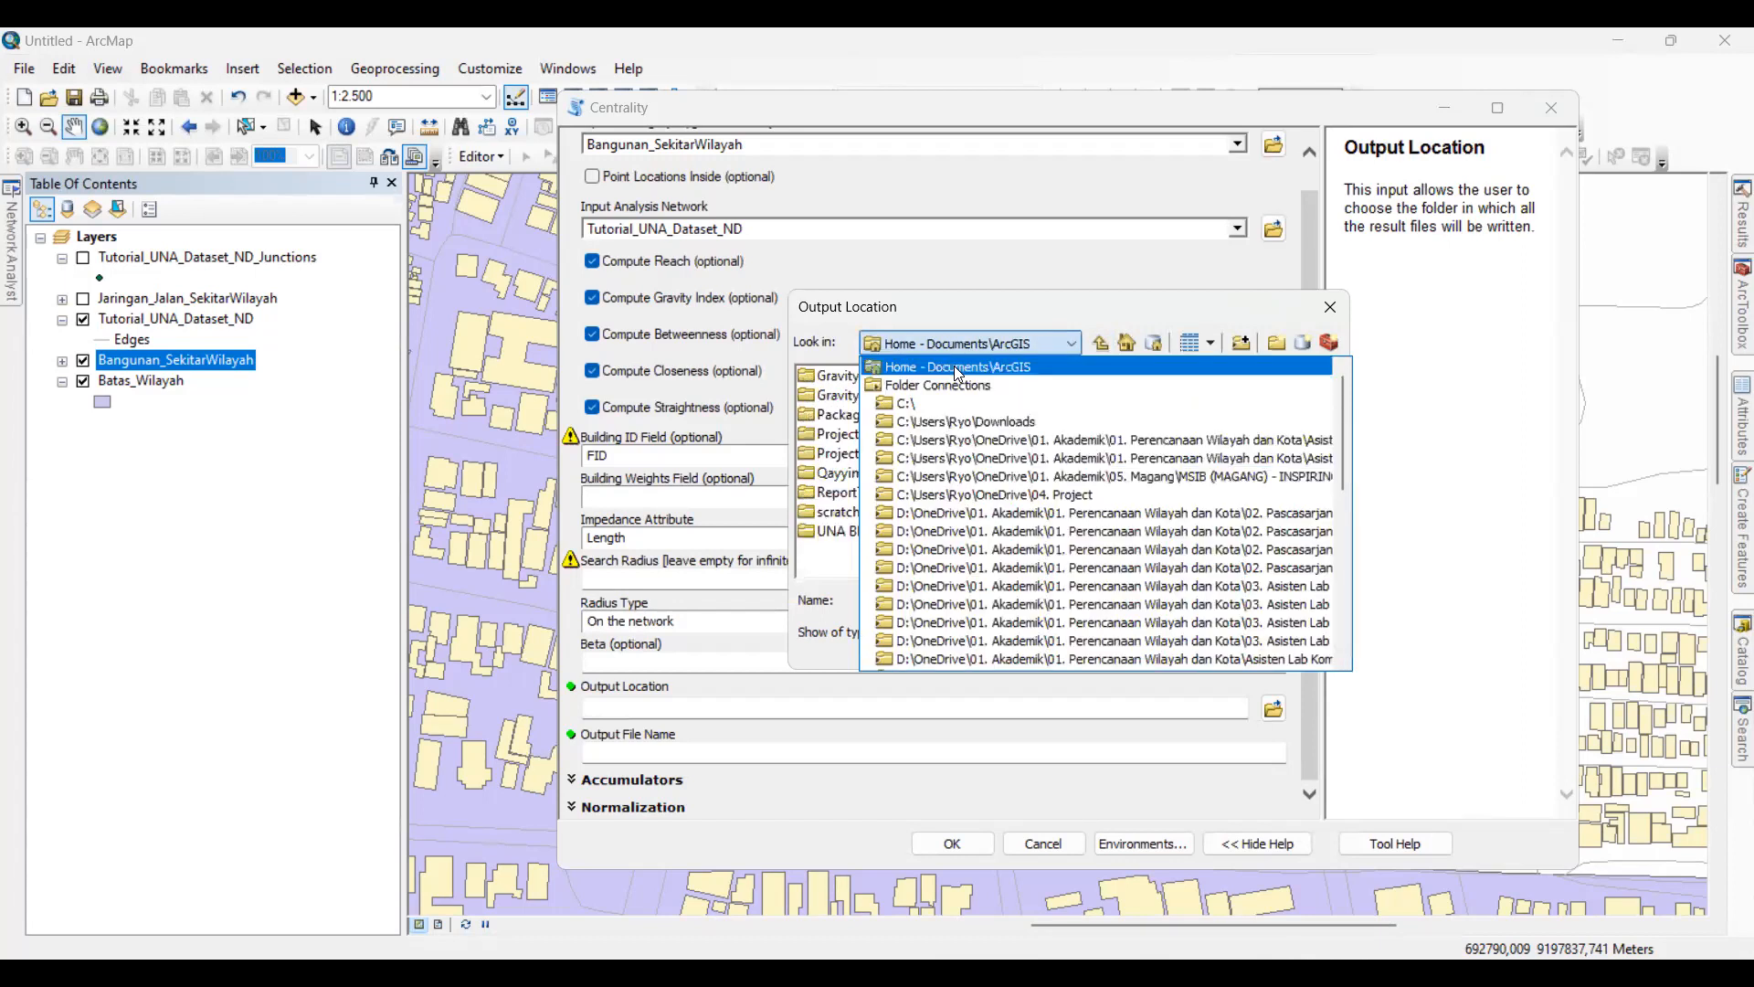
click(954, 365)
click(1102, 344)
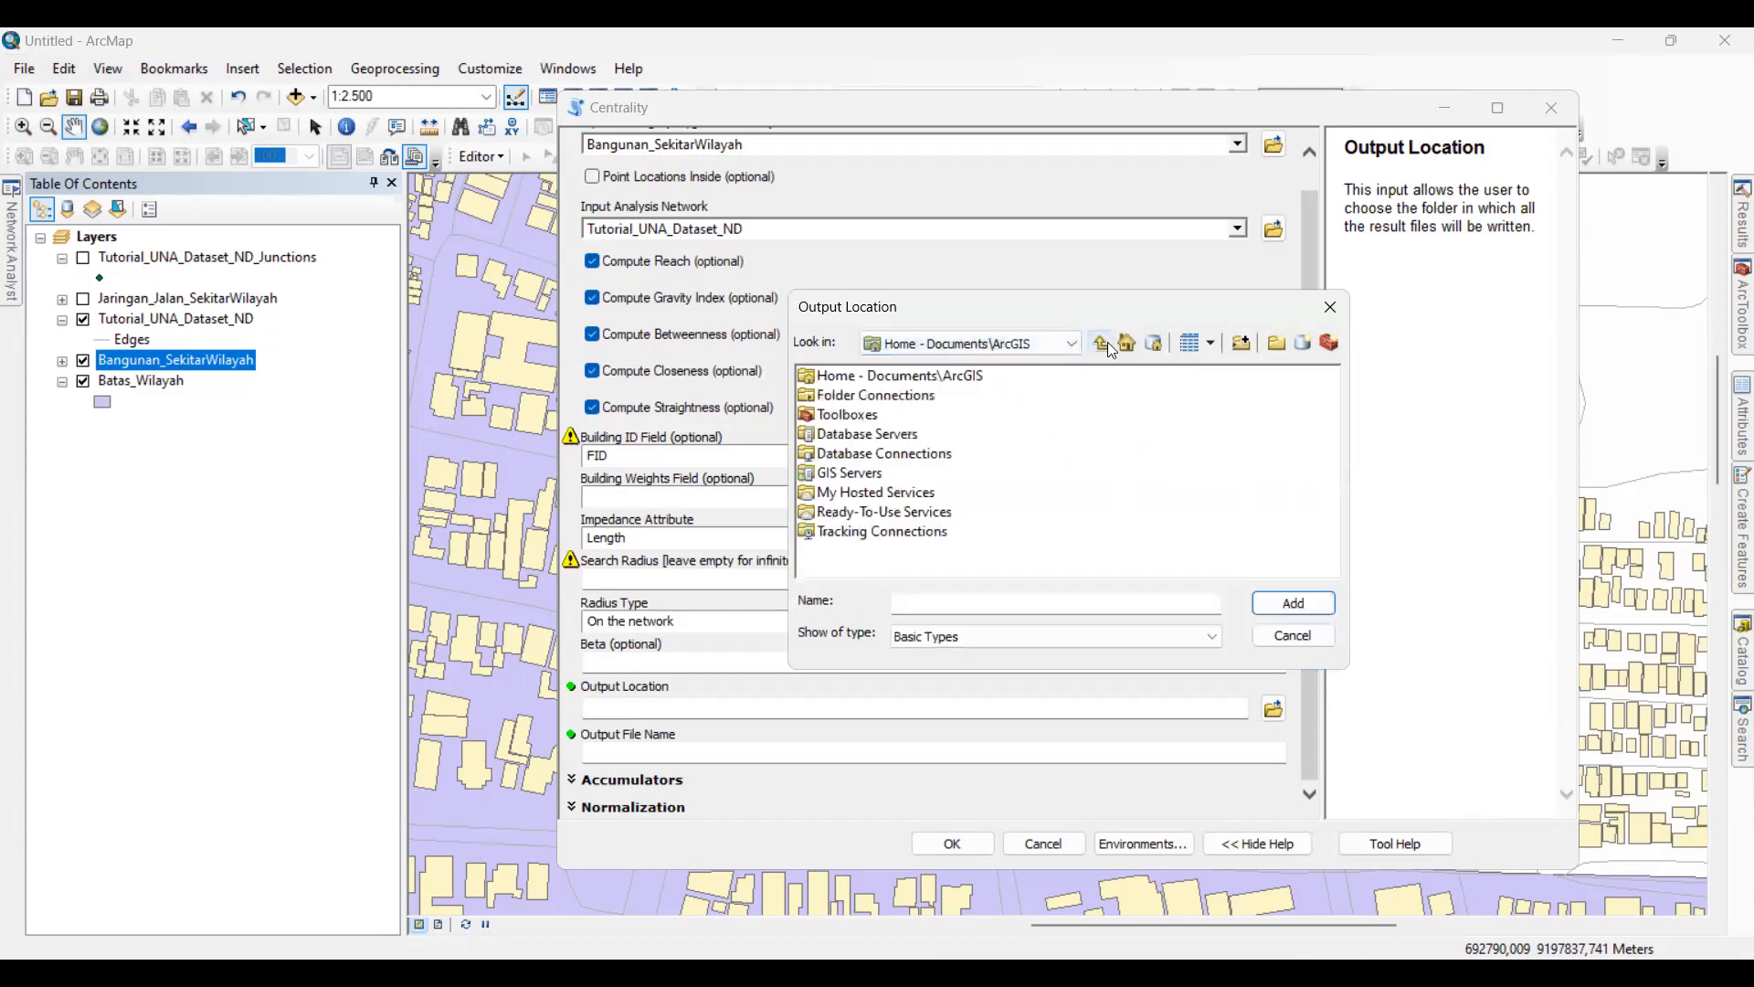
click(1016, 344)
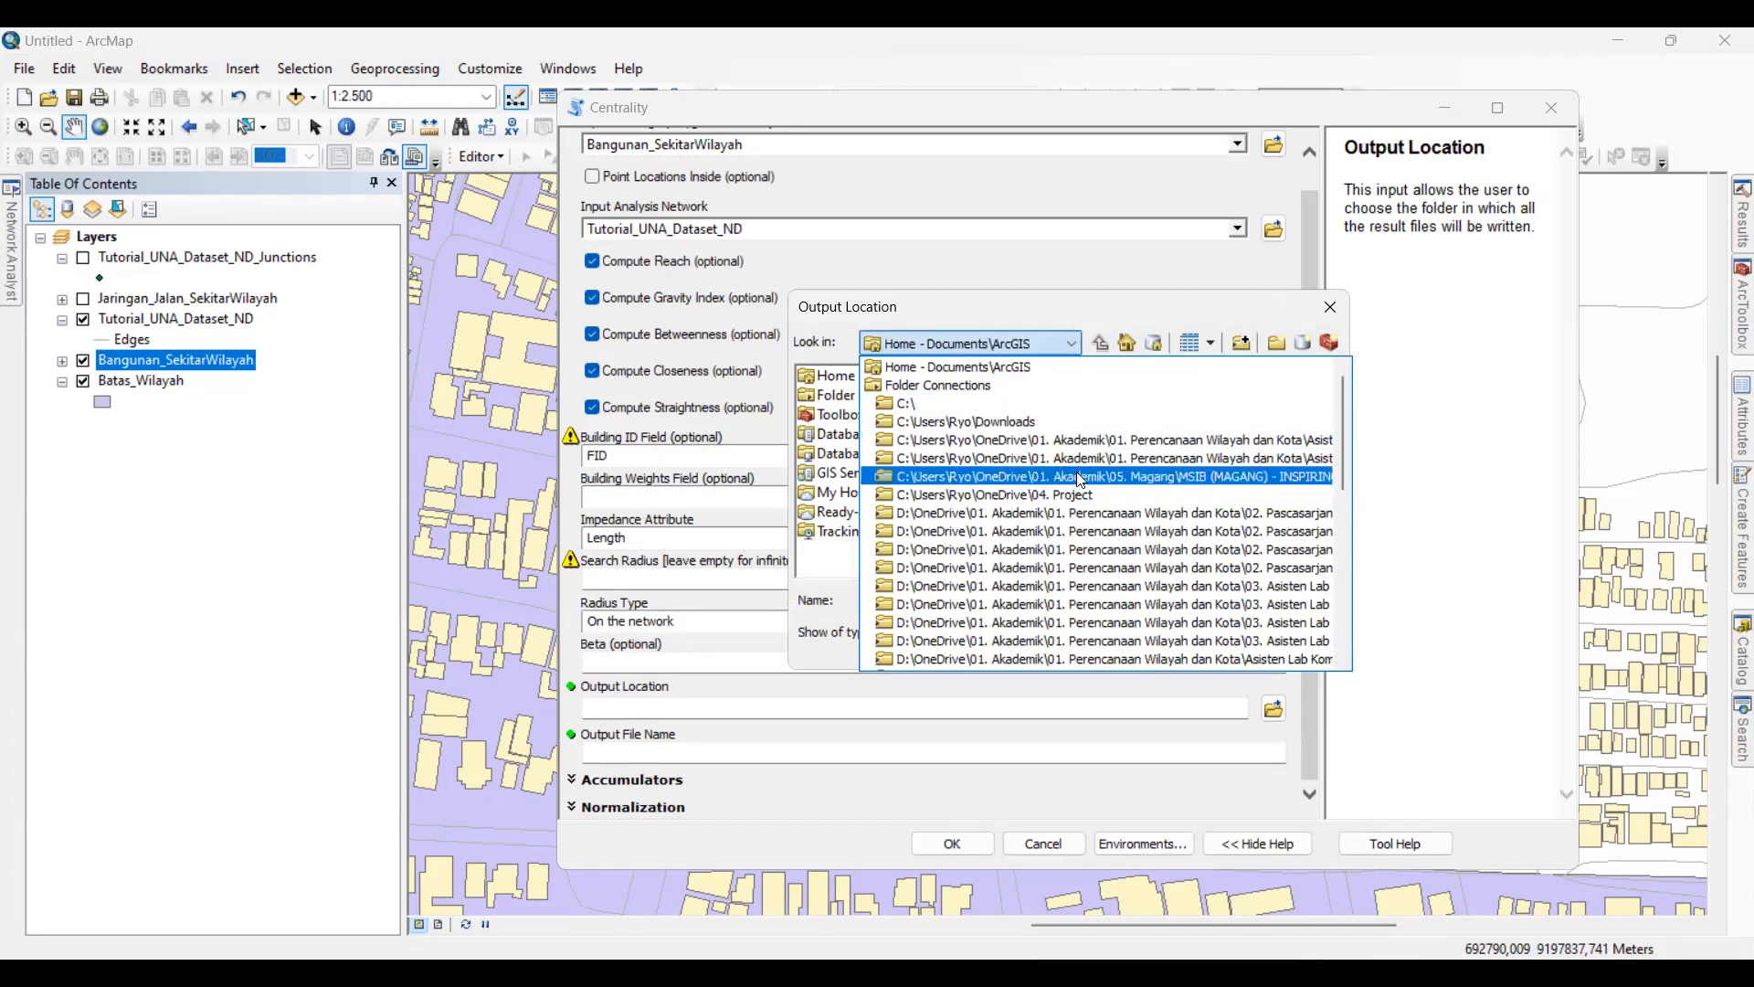
scroll(1048, 471, down, 1)
scroll(1048, 460, up, 1)
scroll(1051, 460, up, 1)
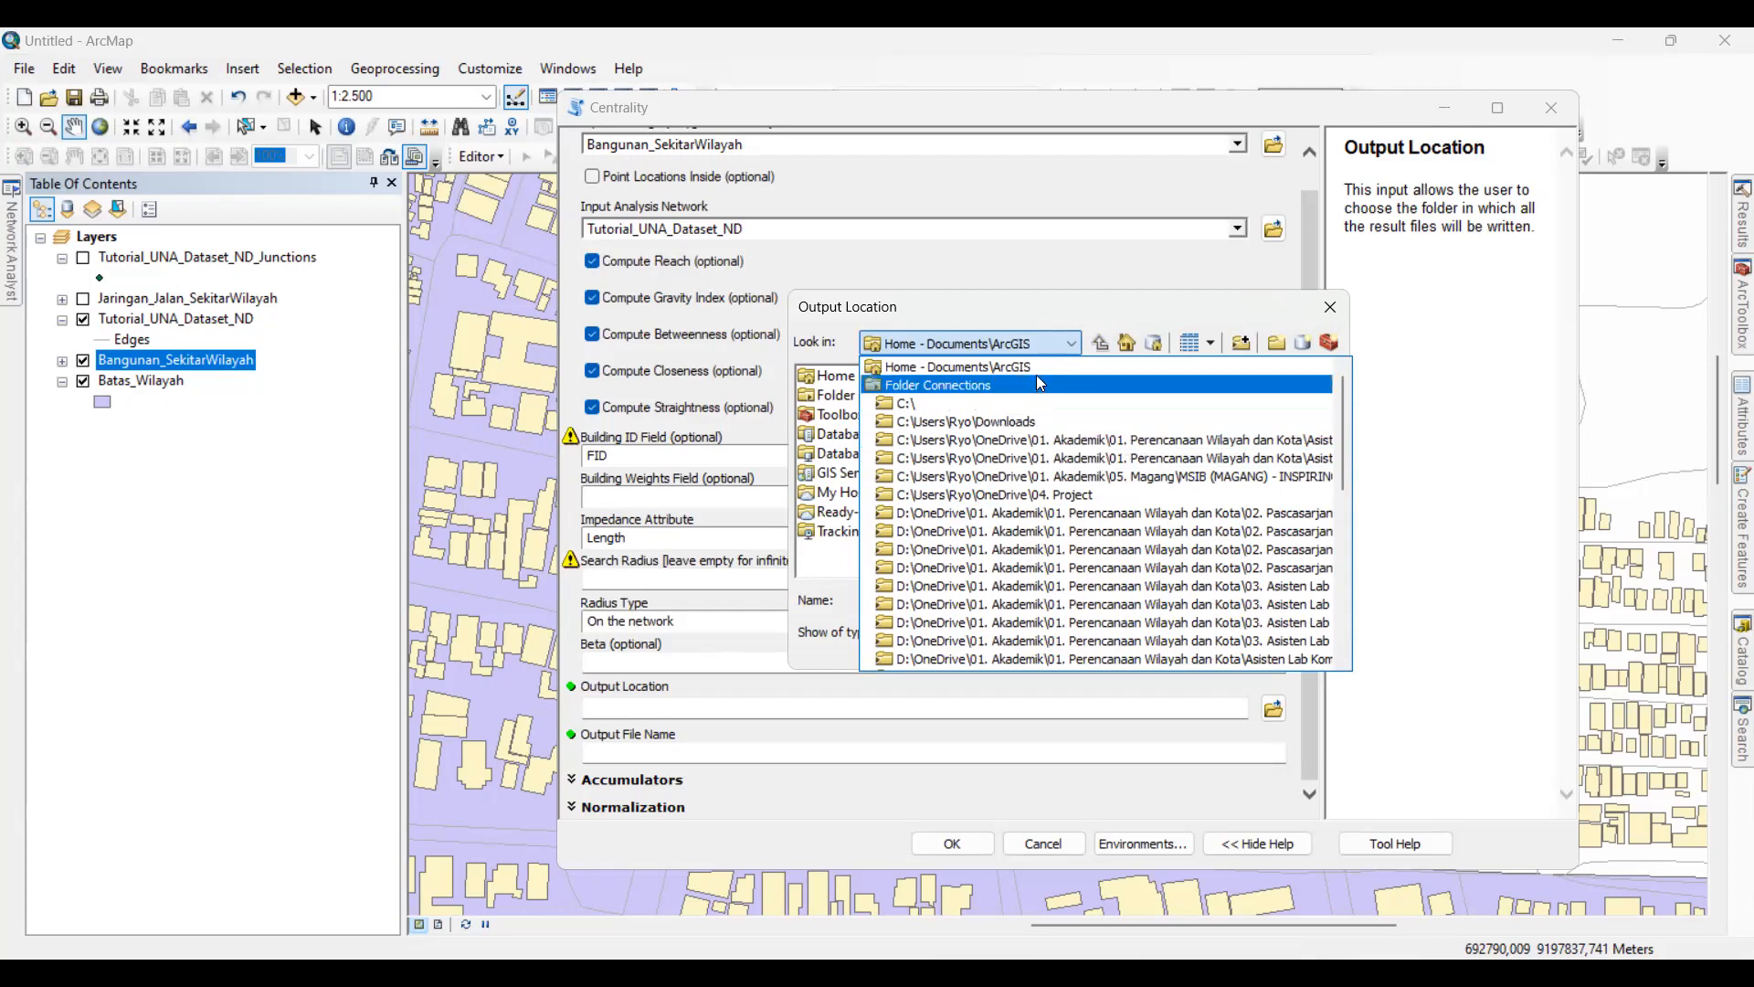
- Create a new folder named UNA in Documents and connect to it as a folder connection
click(1276, 342)
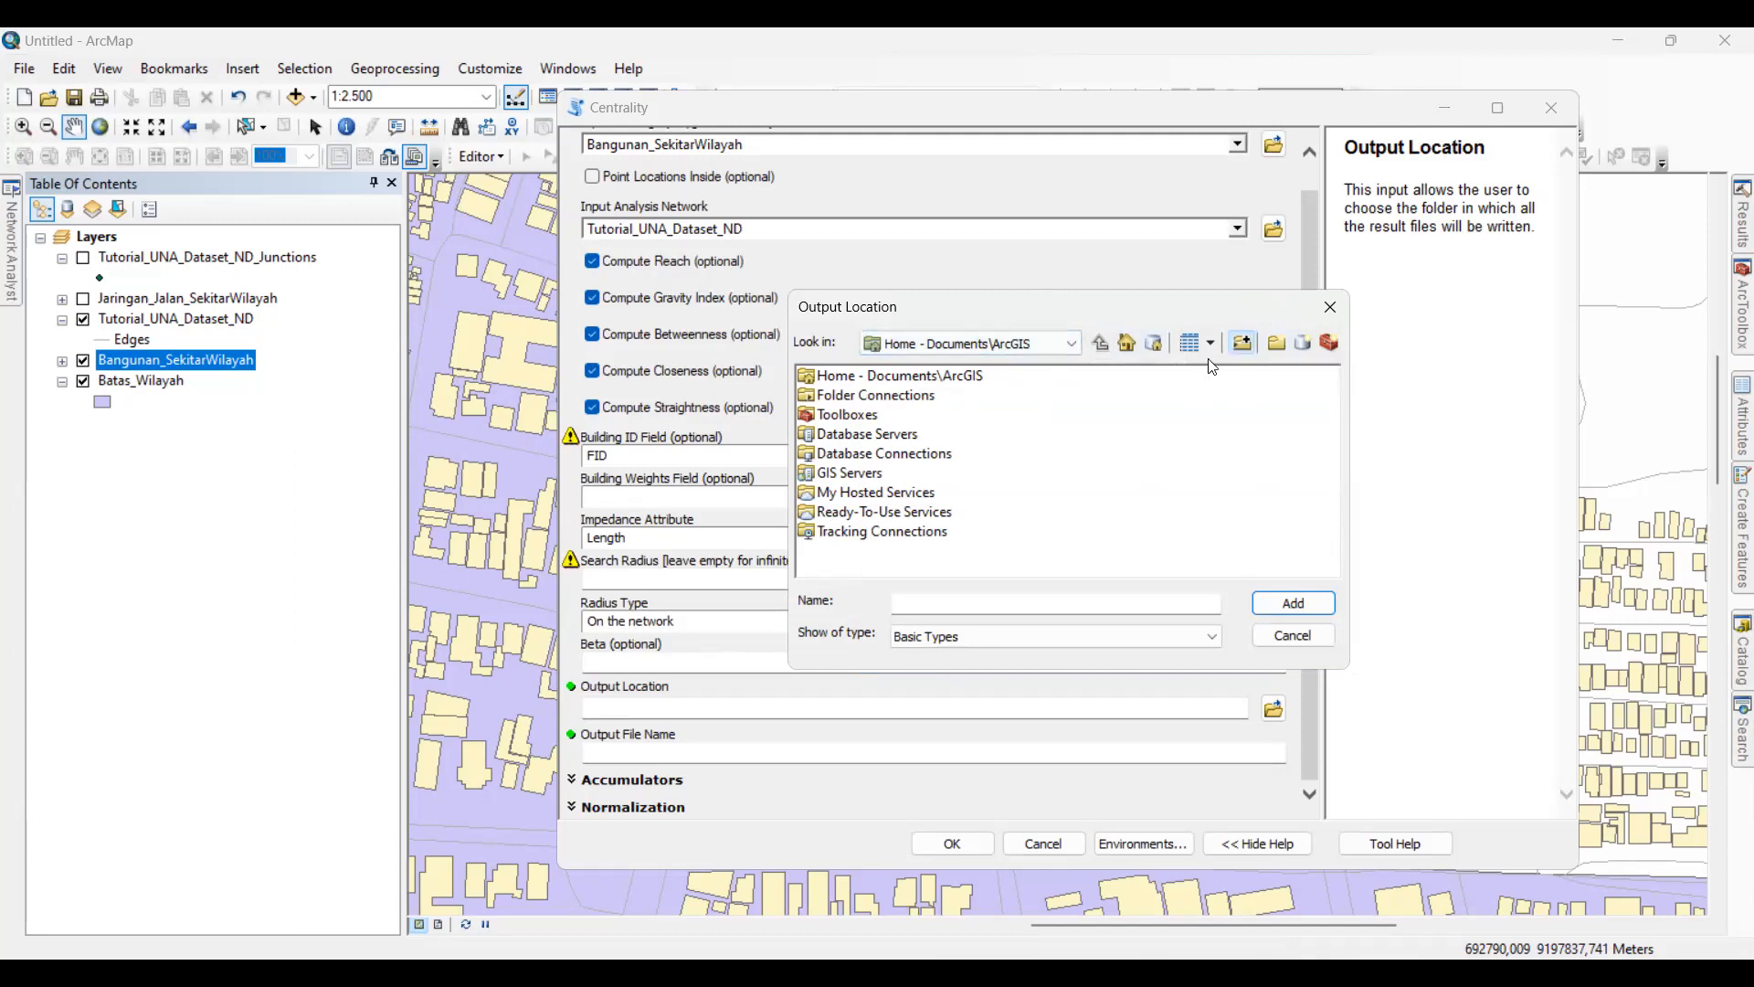
click(1242, 342)
scroll(810, 531, down, 1)
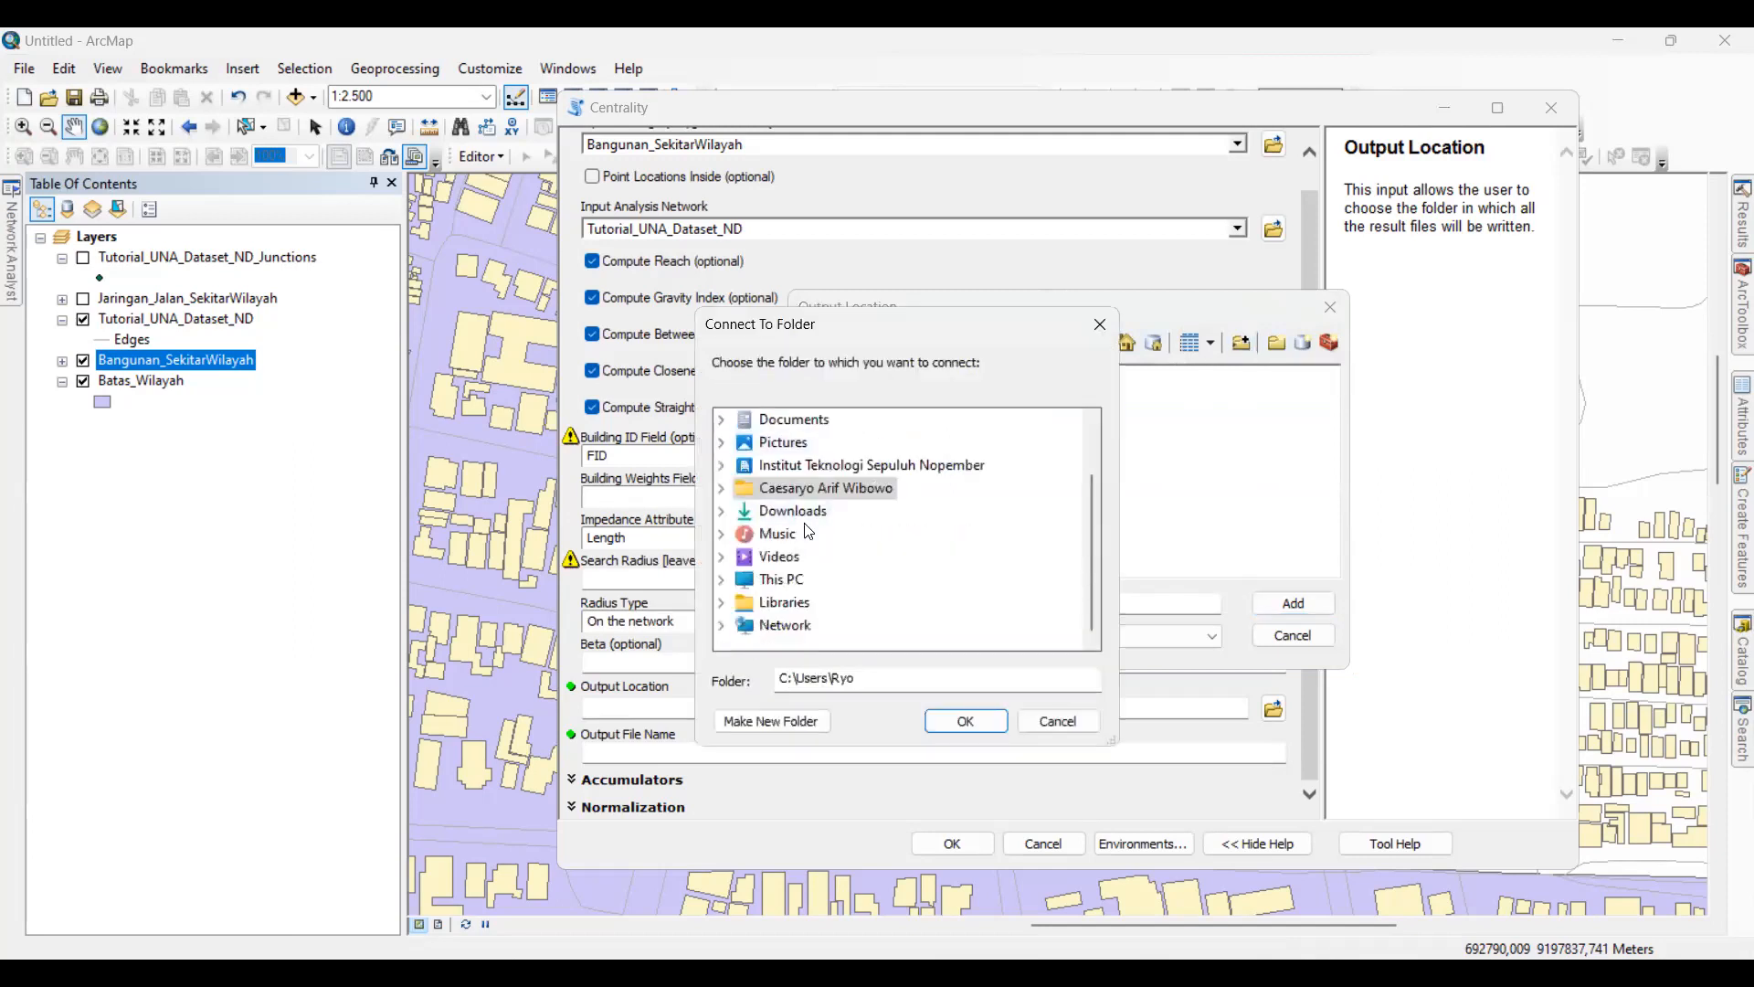
scroll(797, 519, up, 1)
click(800, 489)
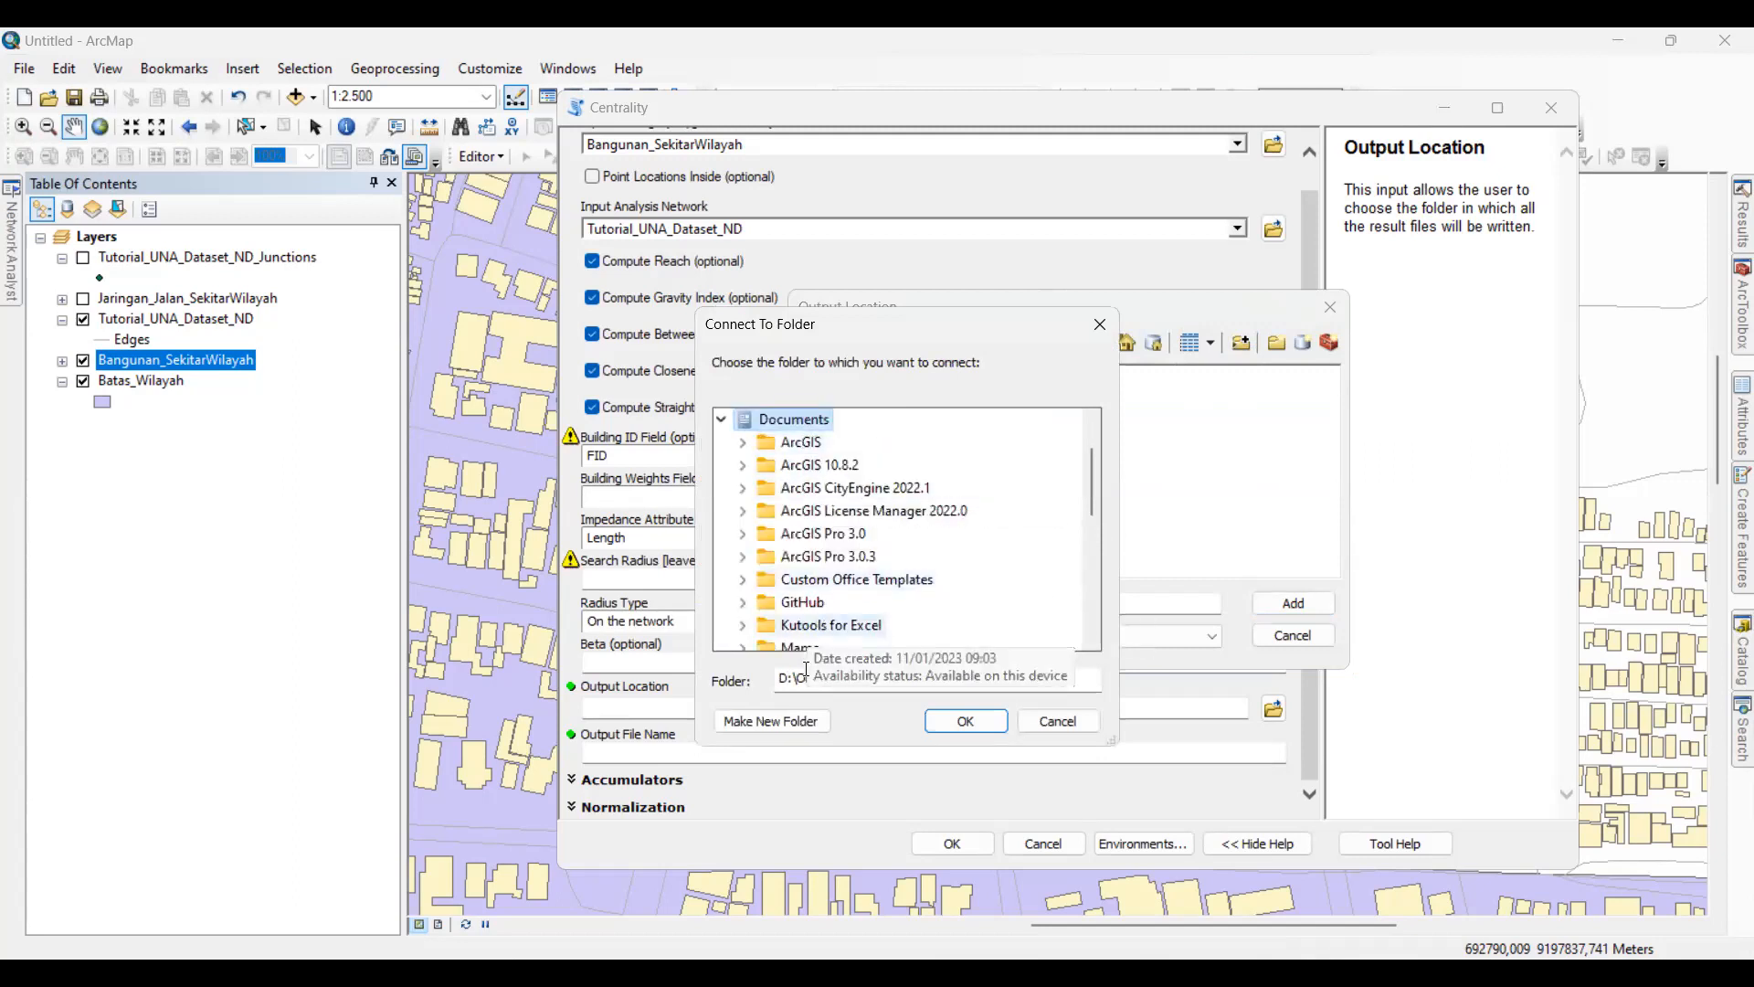
scroll(822, 585, down, 2)
click(787, 722)
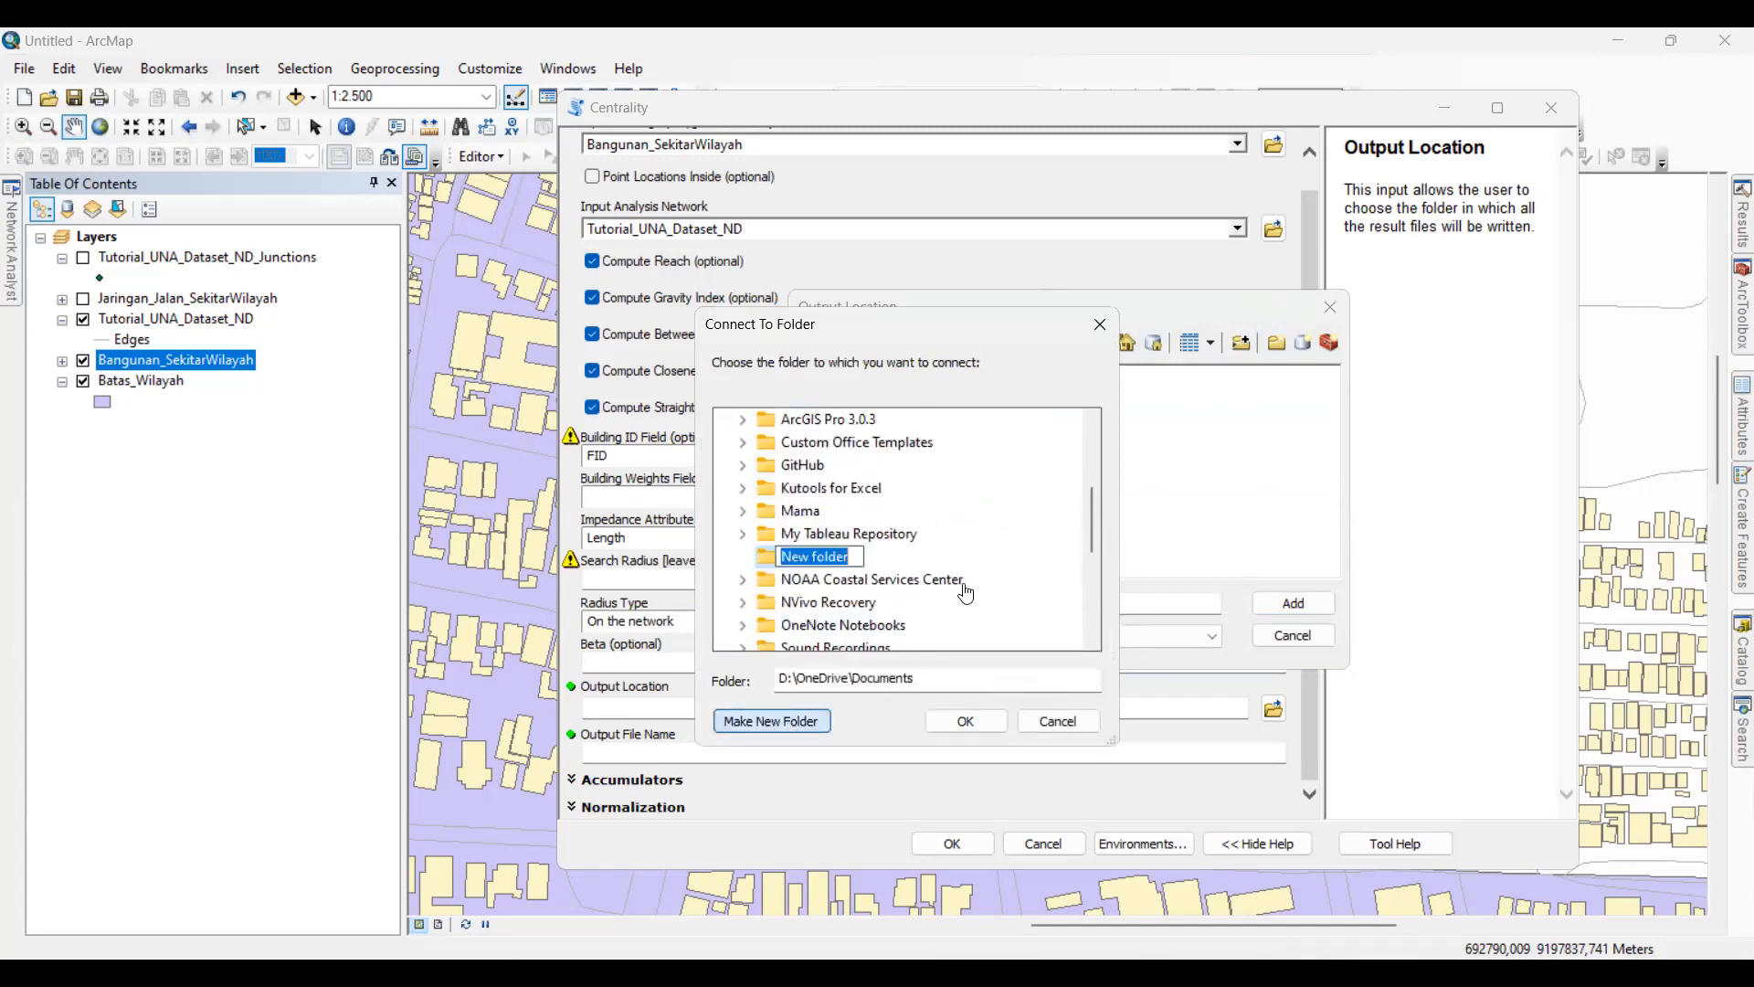
text(A)
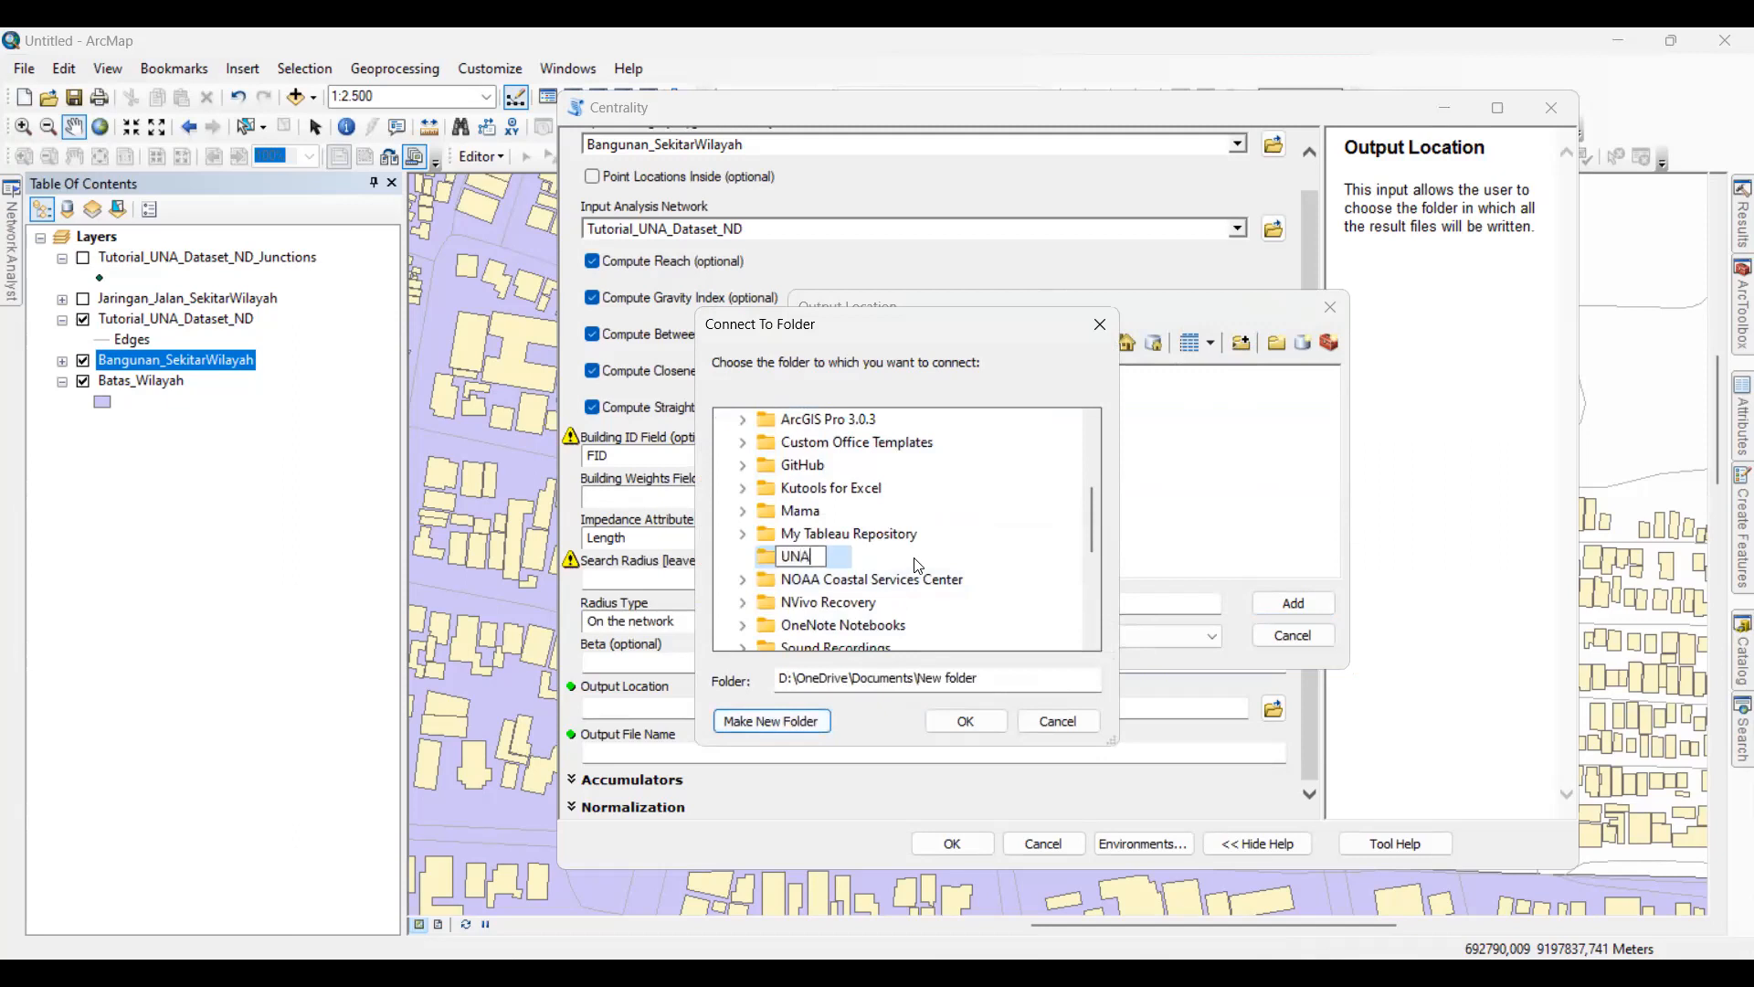
key(Return)
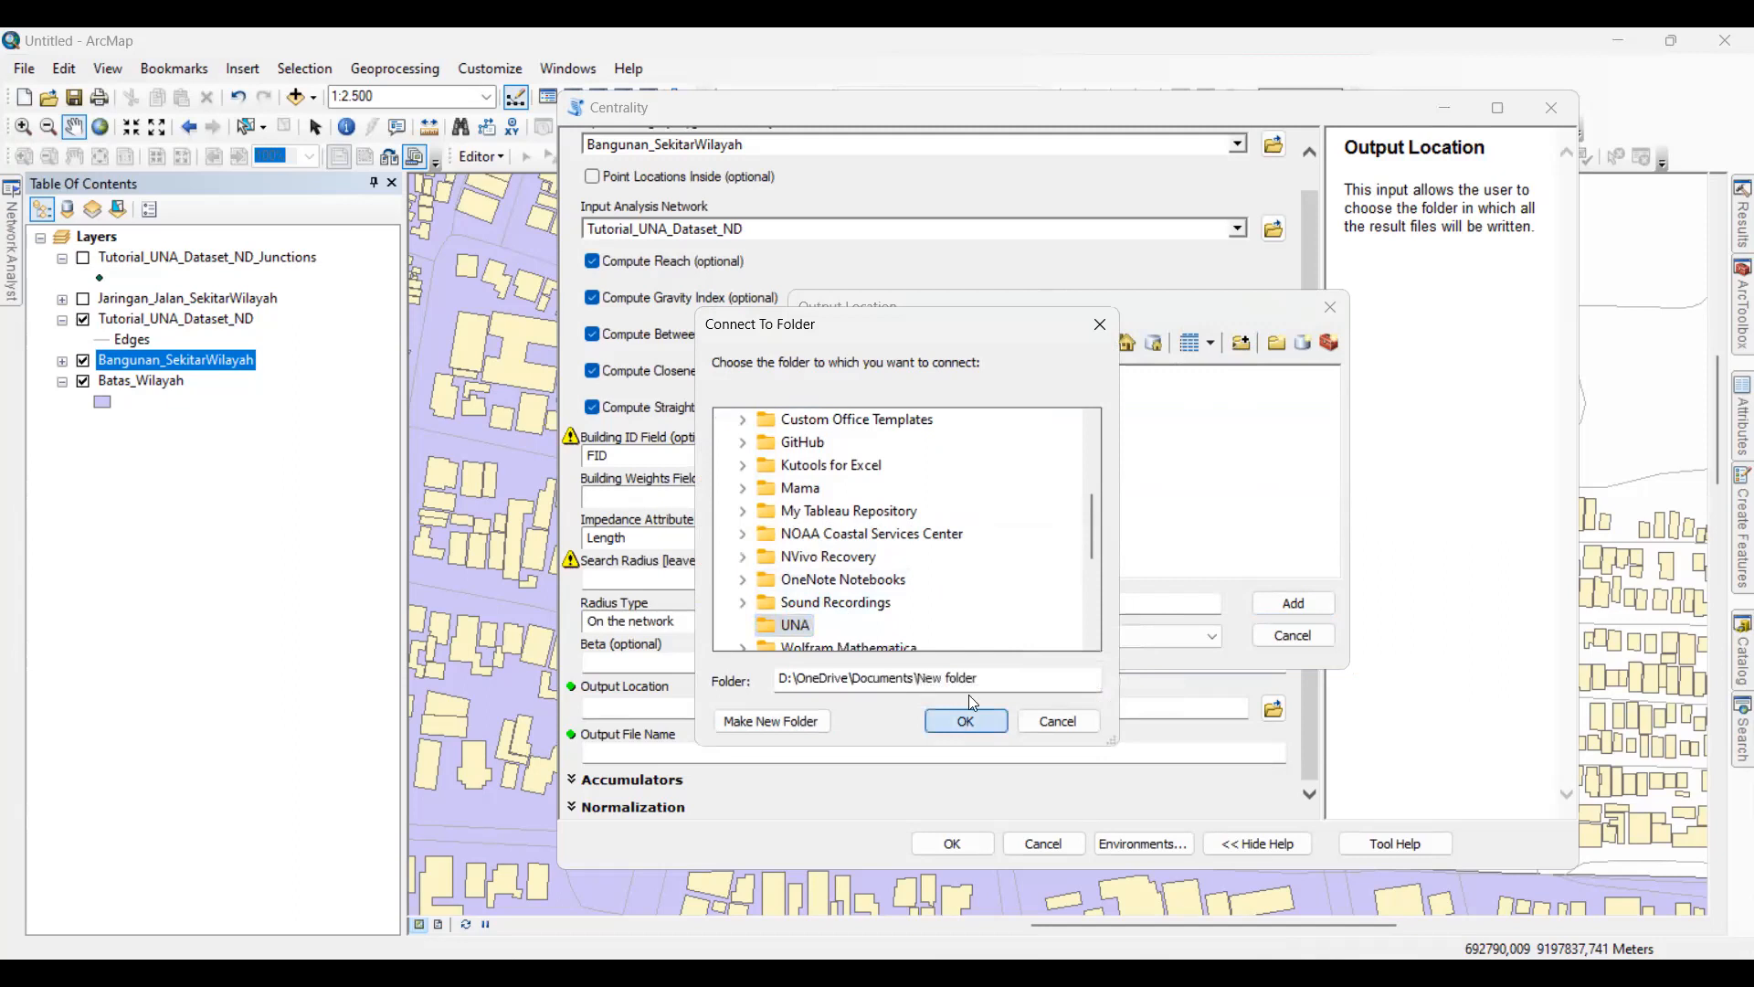
click(970, 720)
click(1017, 583)
click(968, 722)
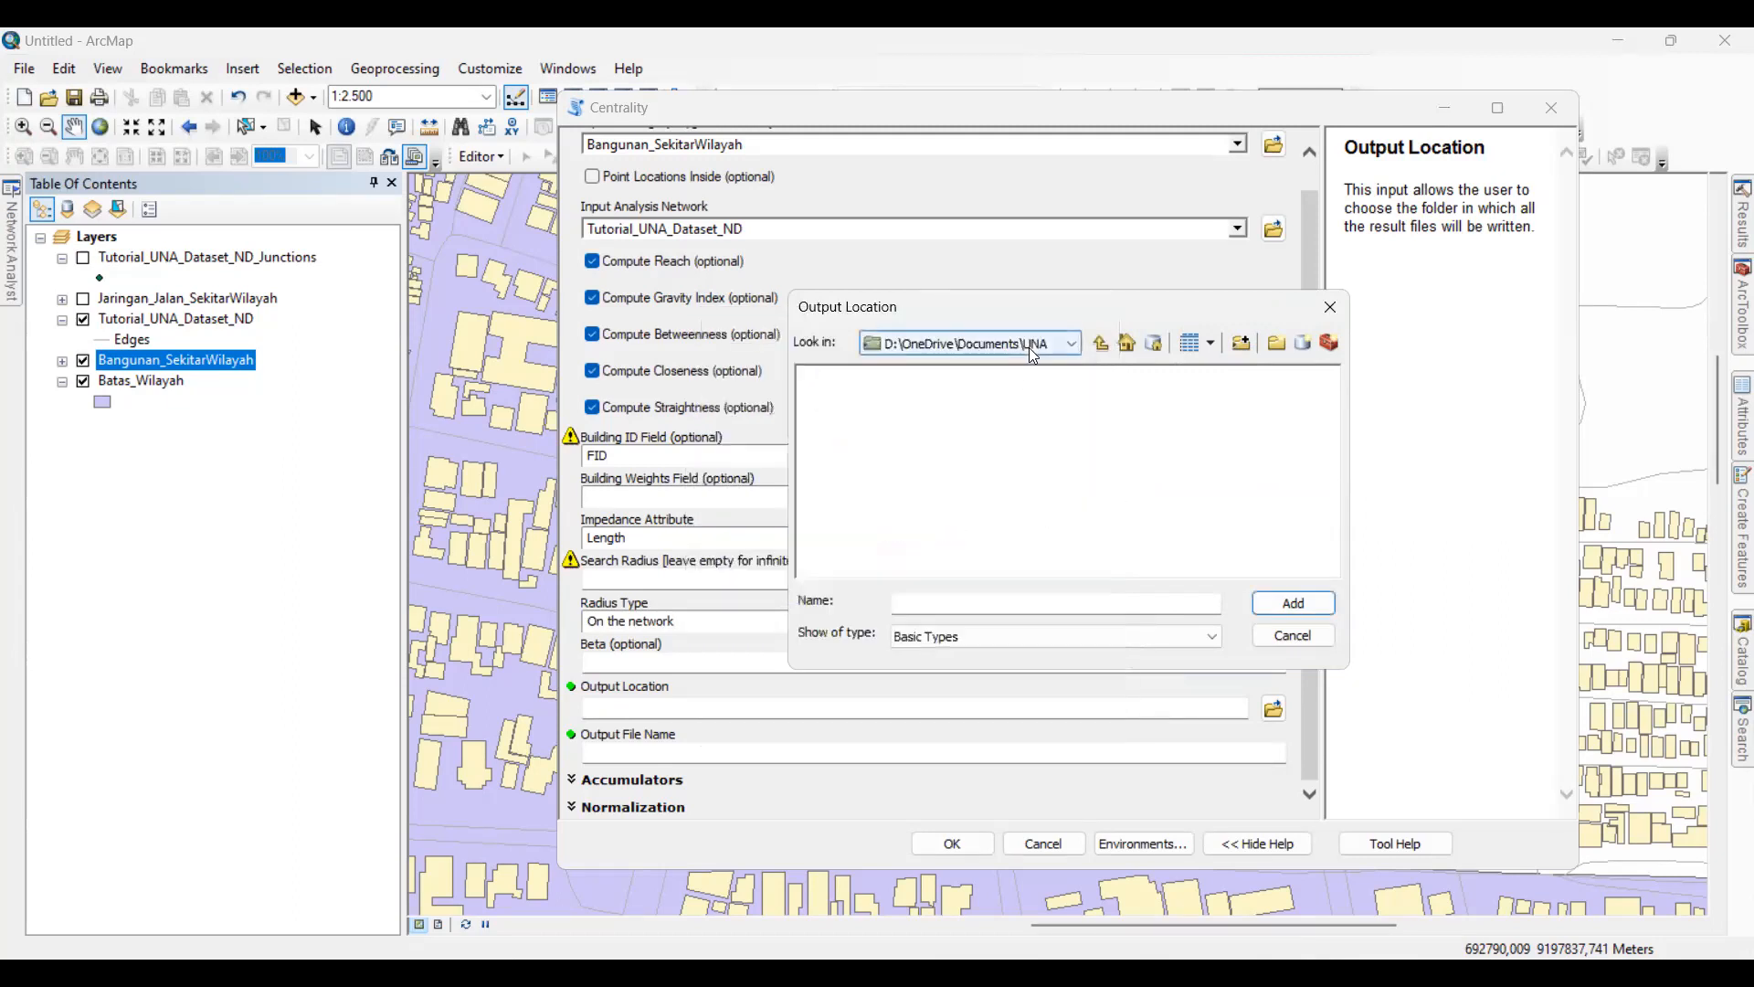
- Set the output location to D:\OneDrive\Documents\UNA and name the output file UNA_Ketabang_Aptanata
click(1102, 344)
drag(862, 563, 1270, 563)
click(961, 473)
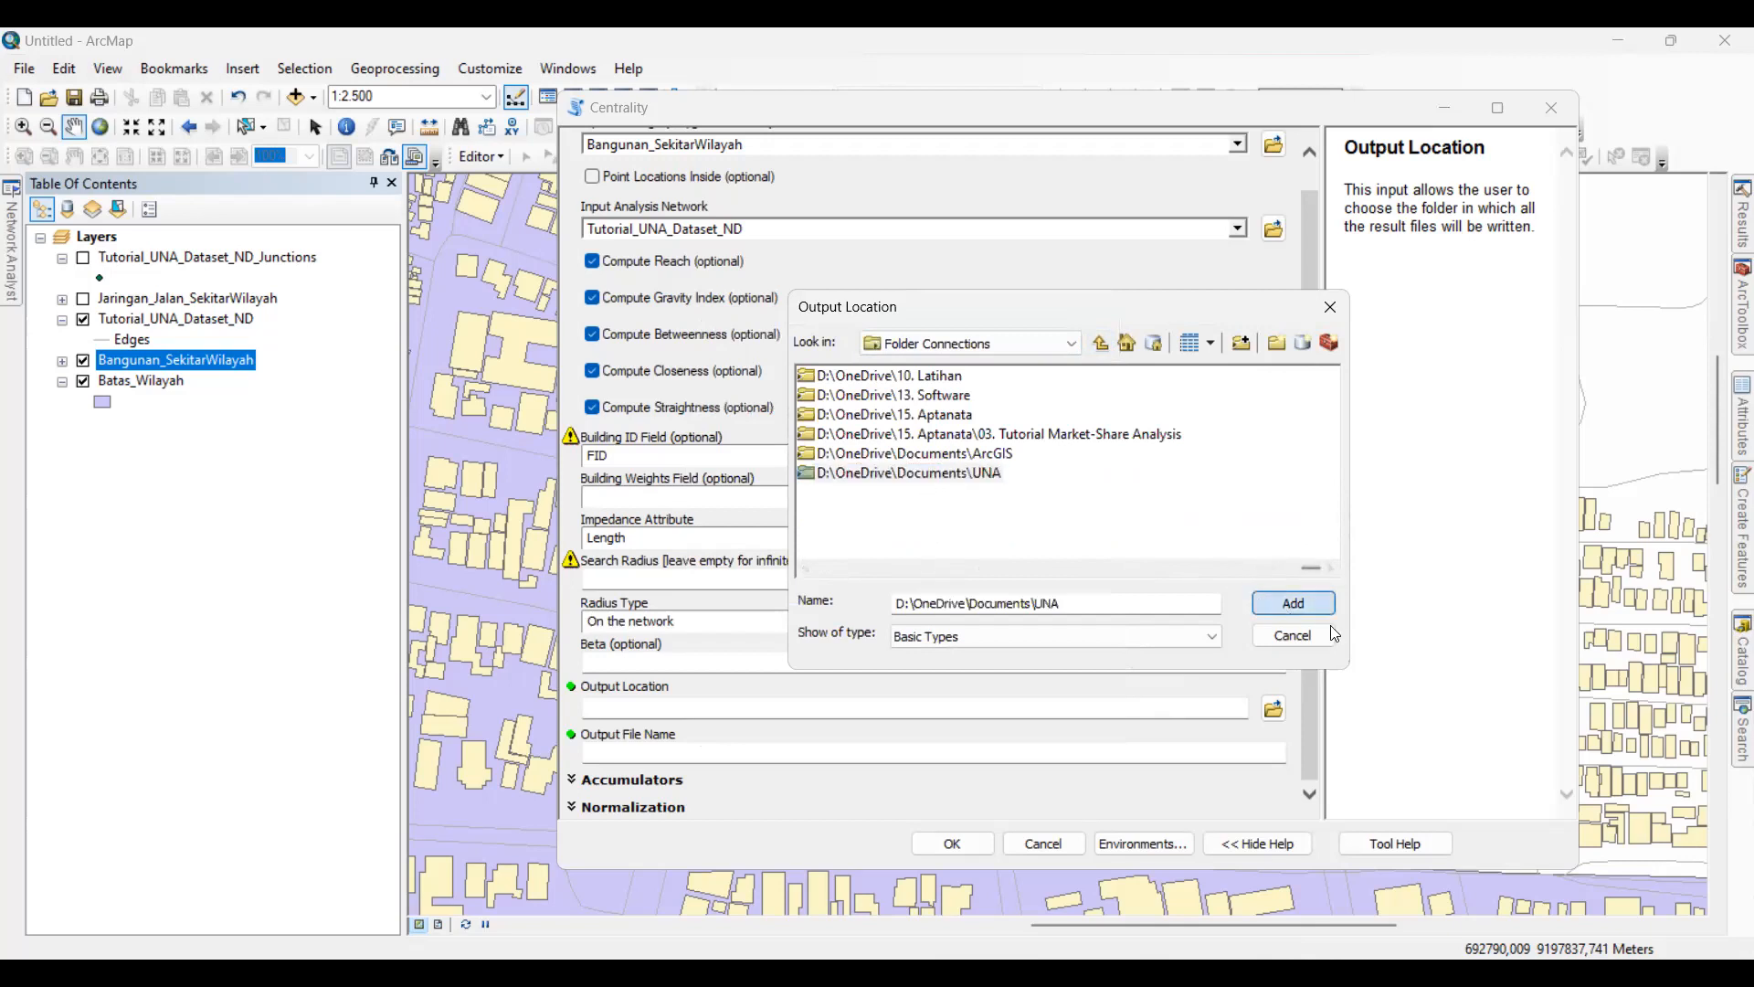
click(1293, 604)
click(1256, 750)
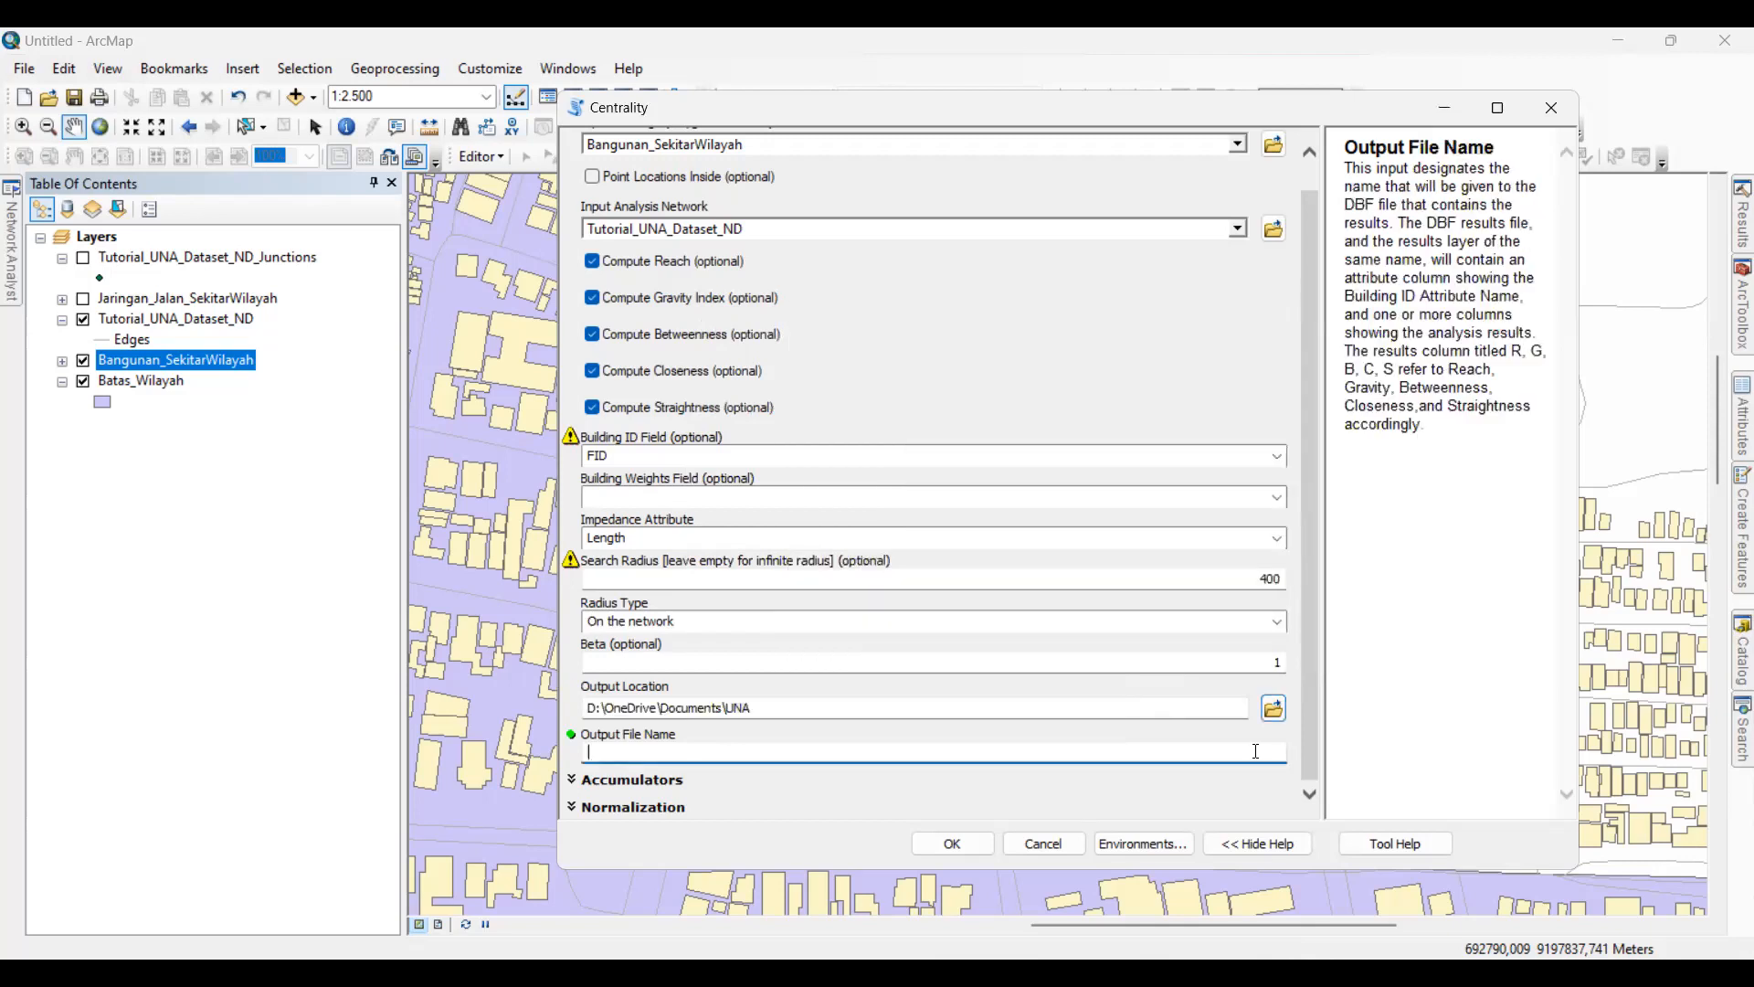
text(UNA_Ketabang_Aptanata)
- Enable the Length accumulator and normalization for all five centrality measures, and run the Centrality tool
click(672, 806)
click(659, 780)
drag(1311, 482, 1303, 760)
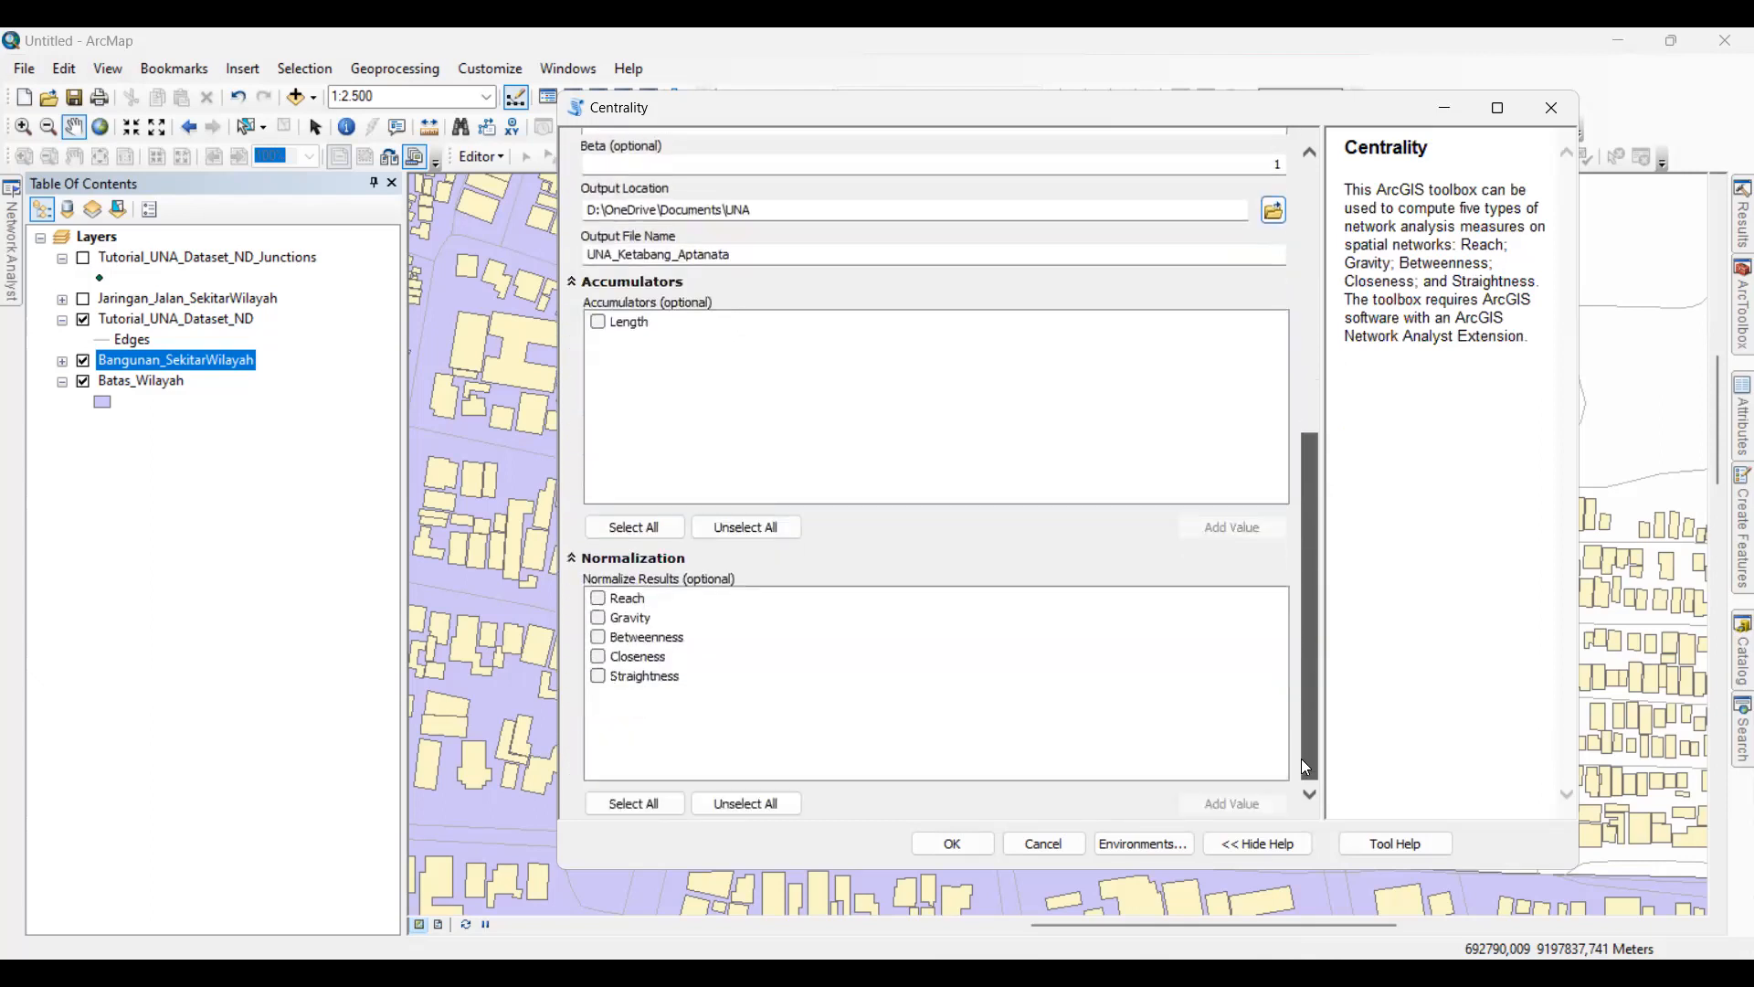
click(600, 325)
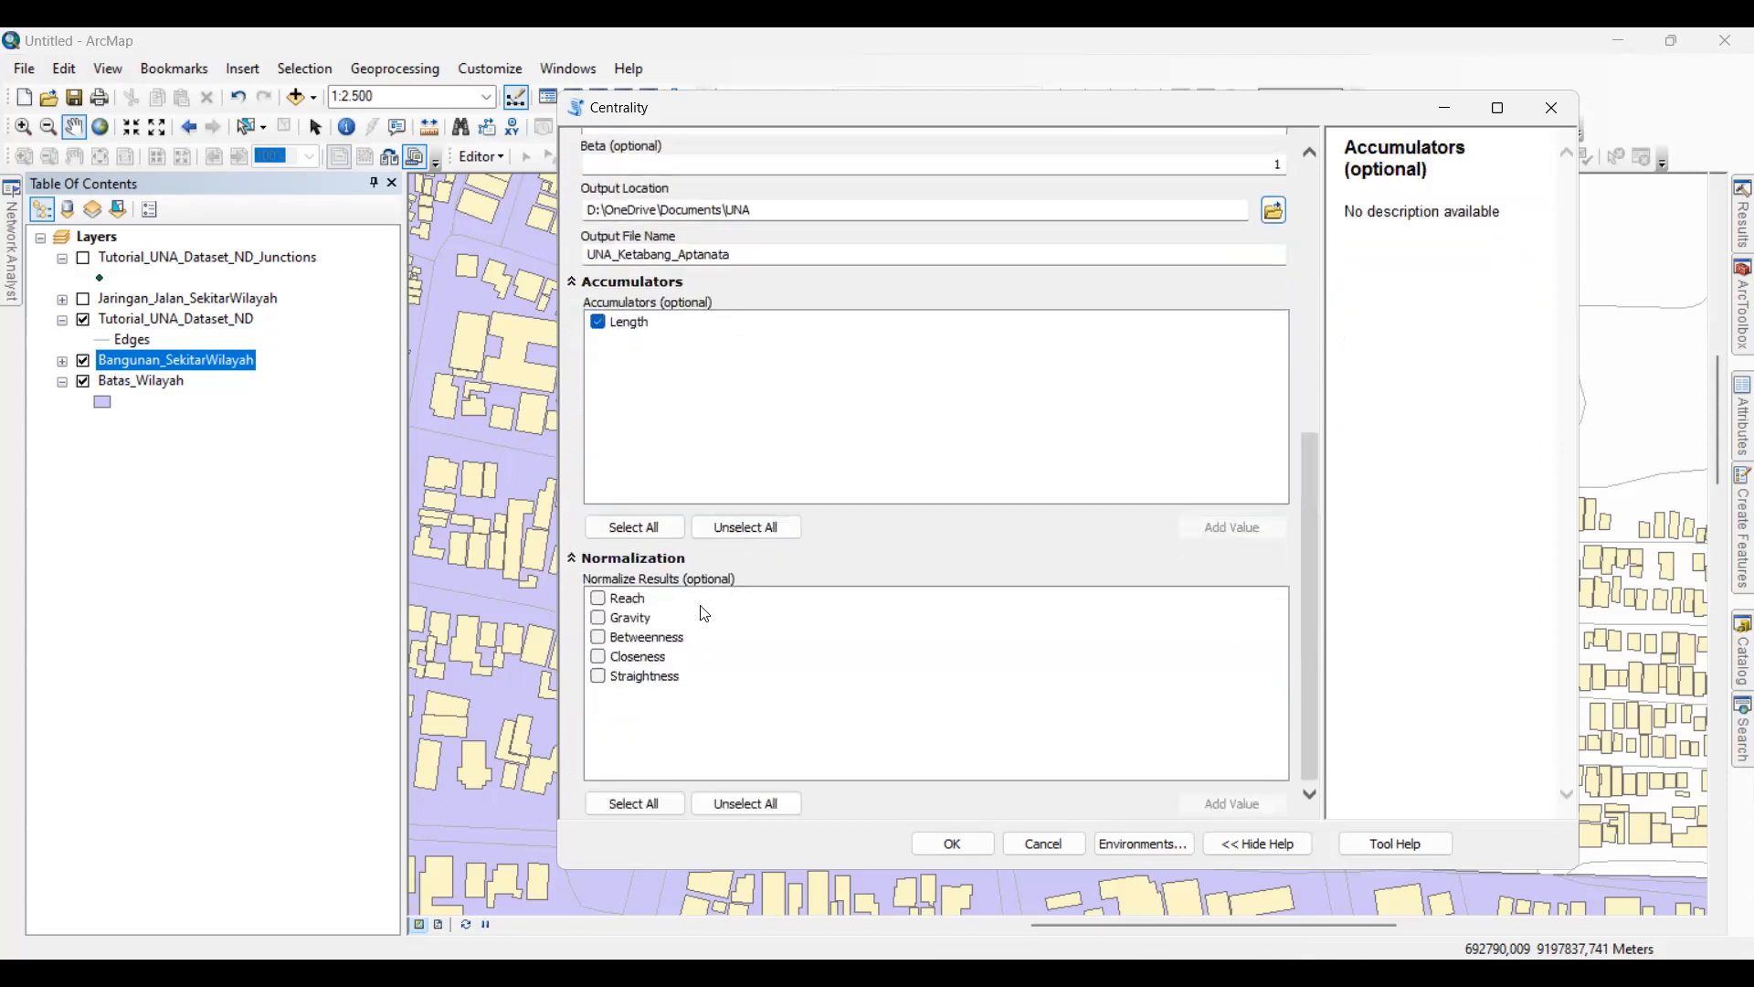
click(657, 801)
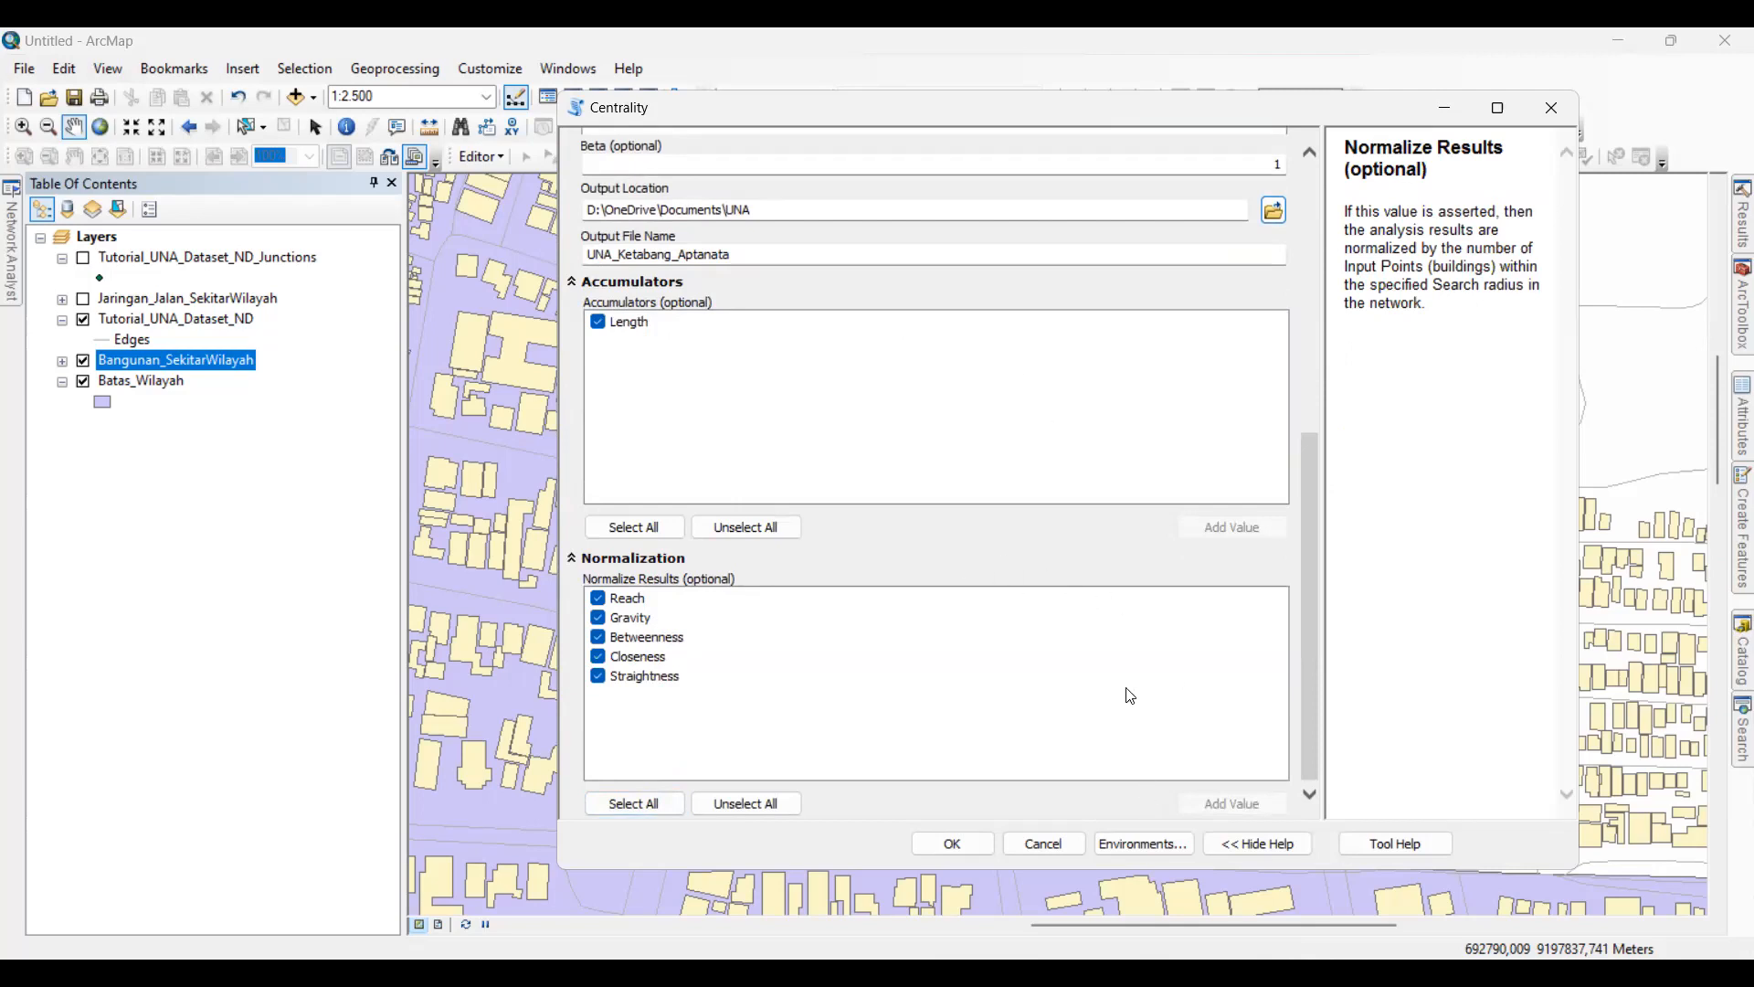
click(953, 845)
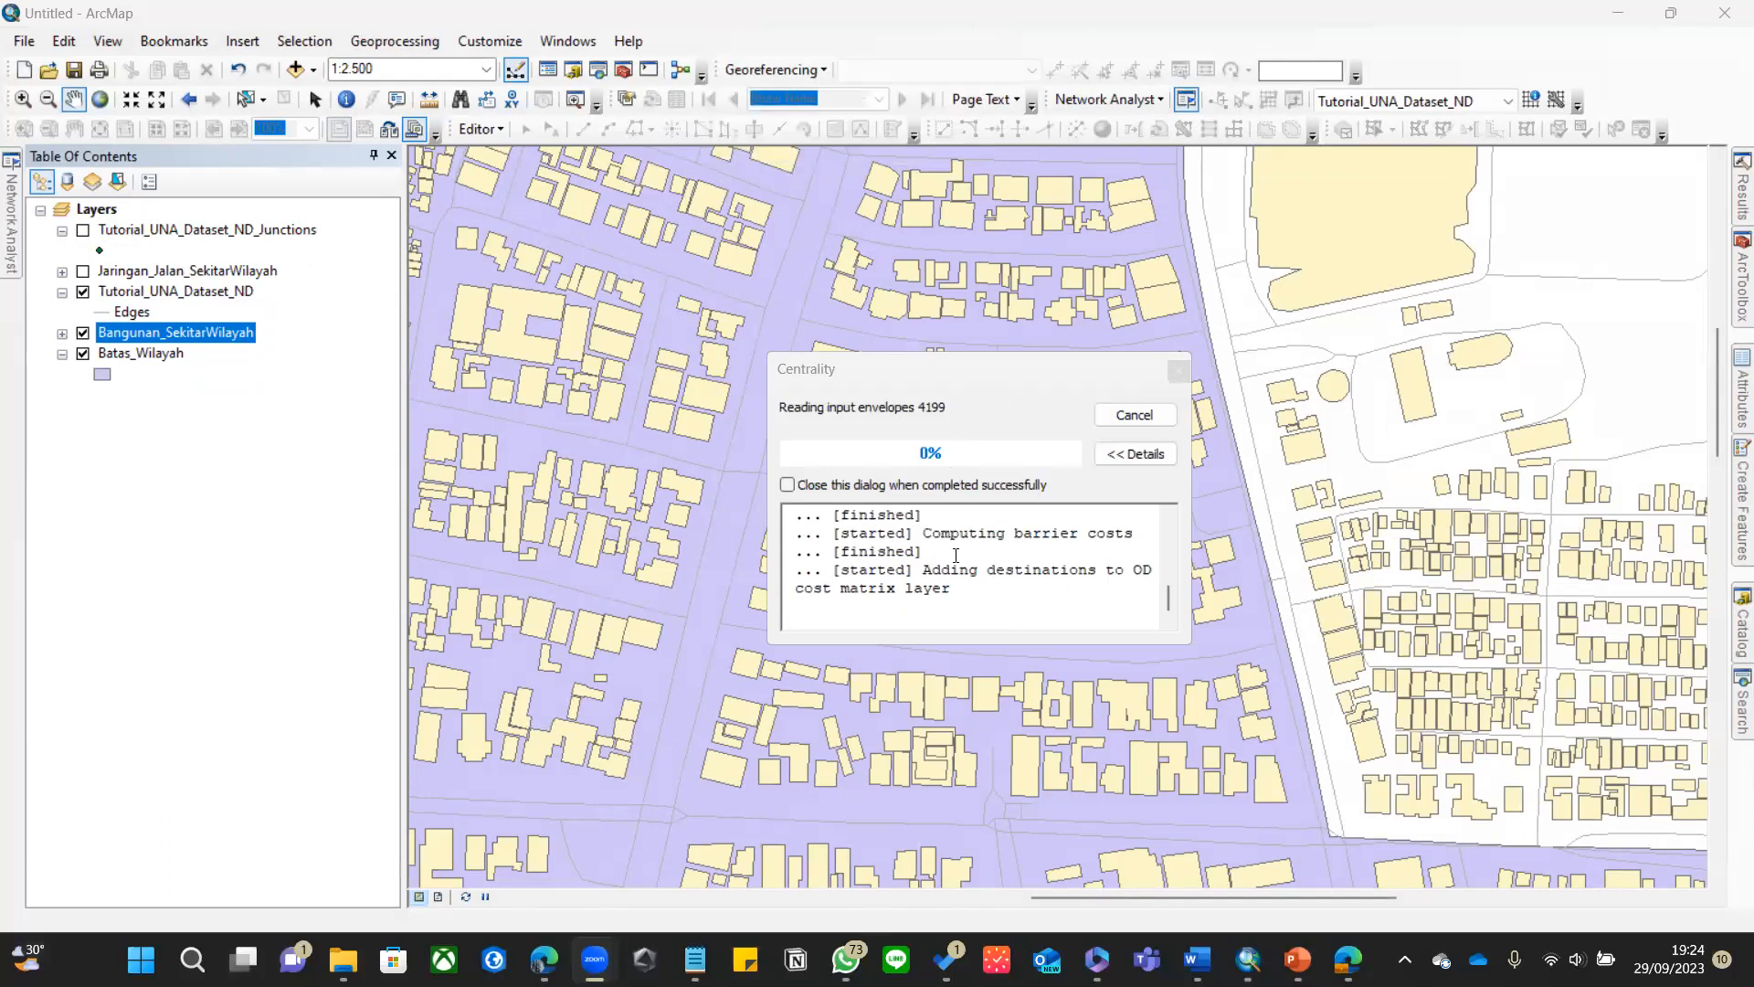
scroll(956, 555, up, 1)
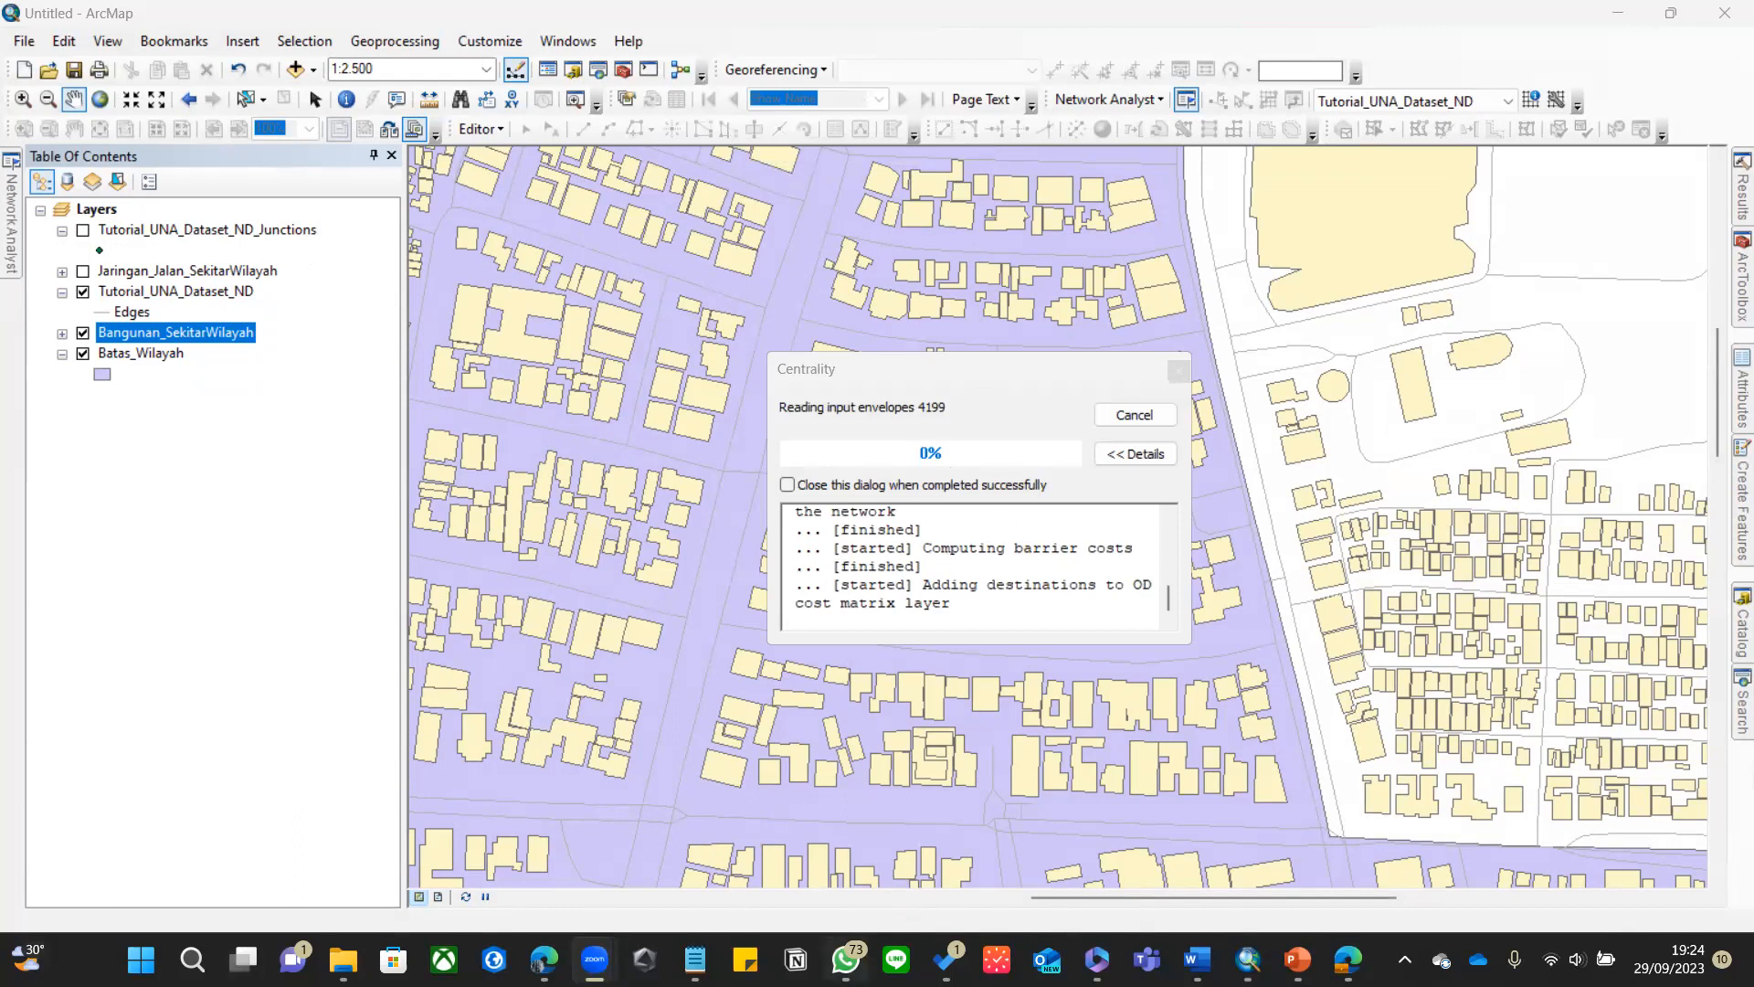
right_click(846, 959)
click(872, 899)
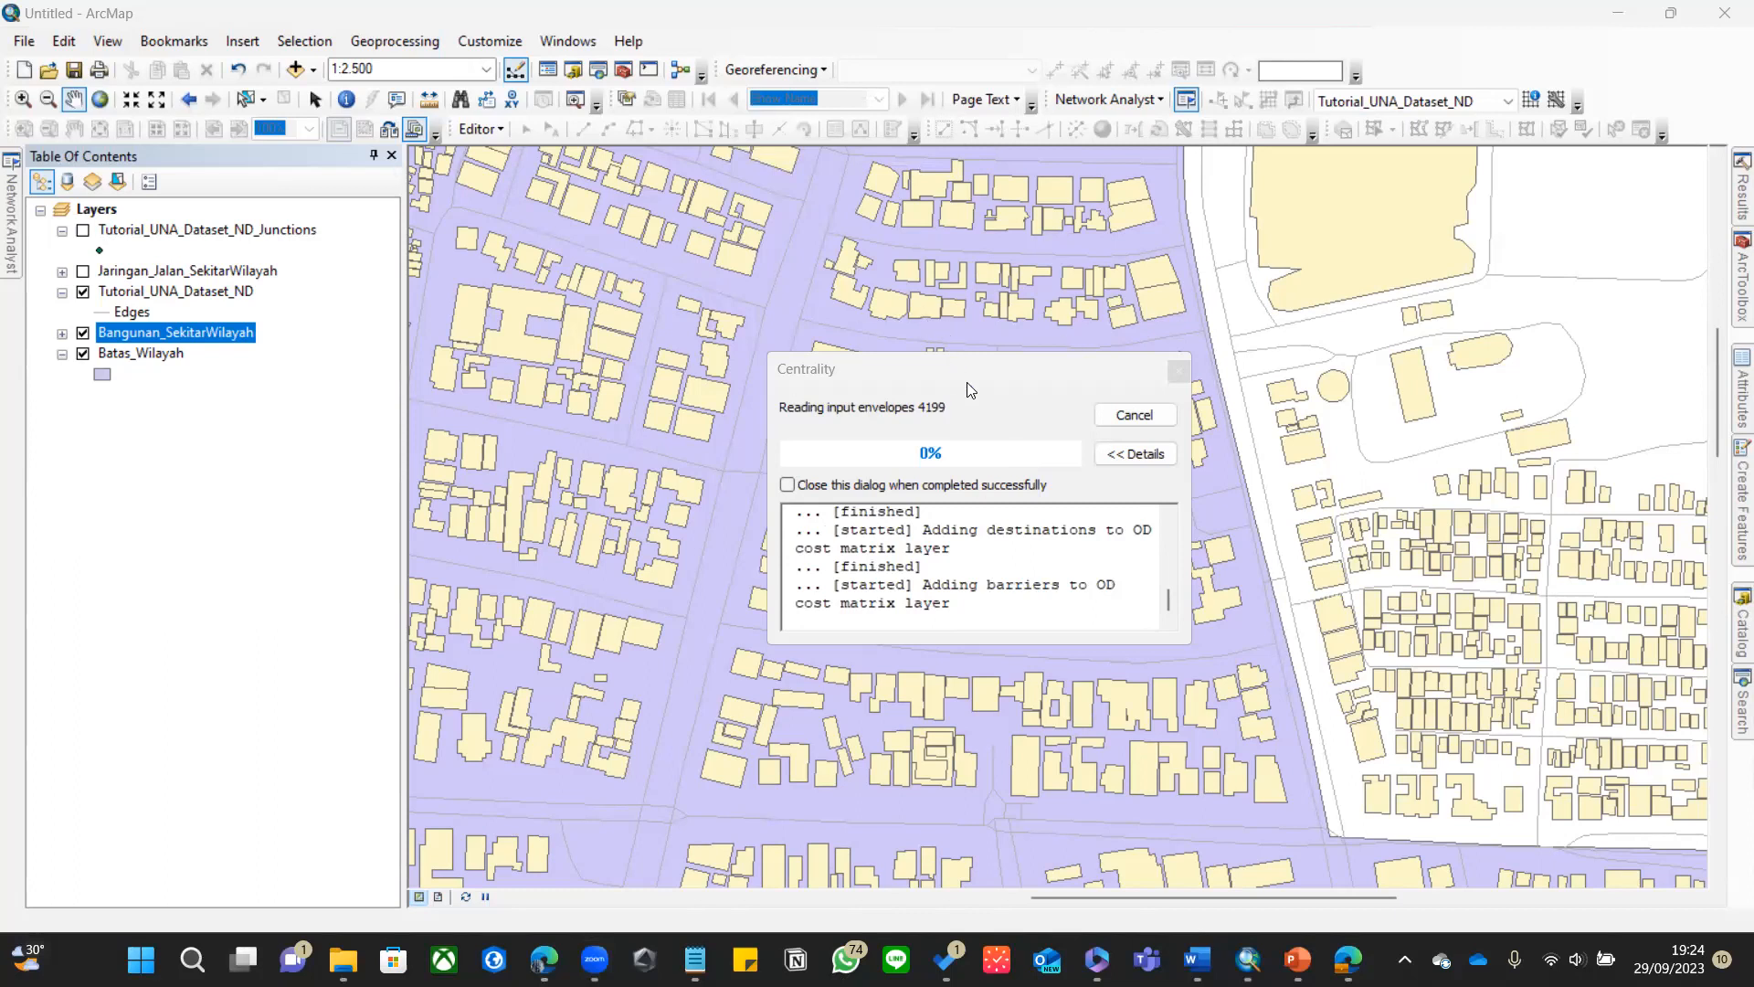
click(917, 536)
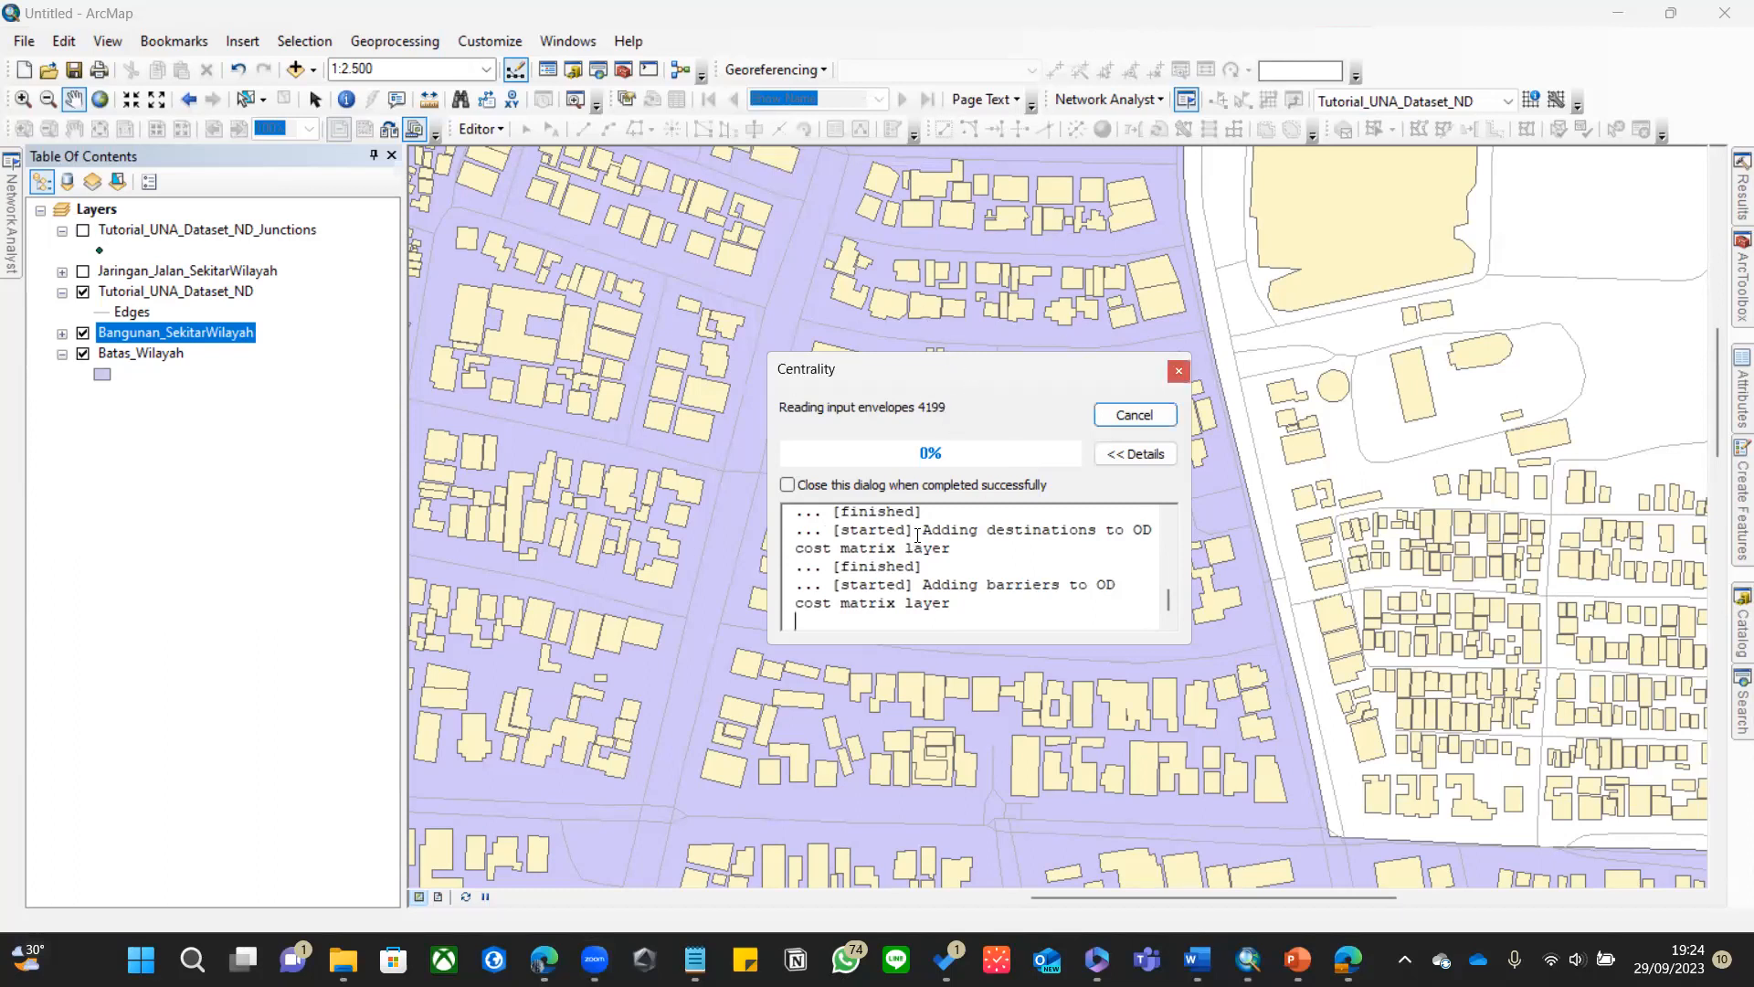
drag(924, 537, 951, 596)
click(959, 610)
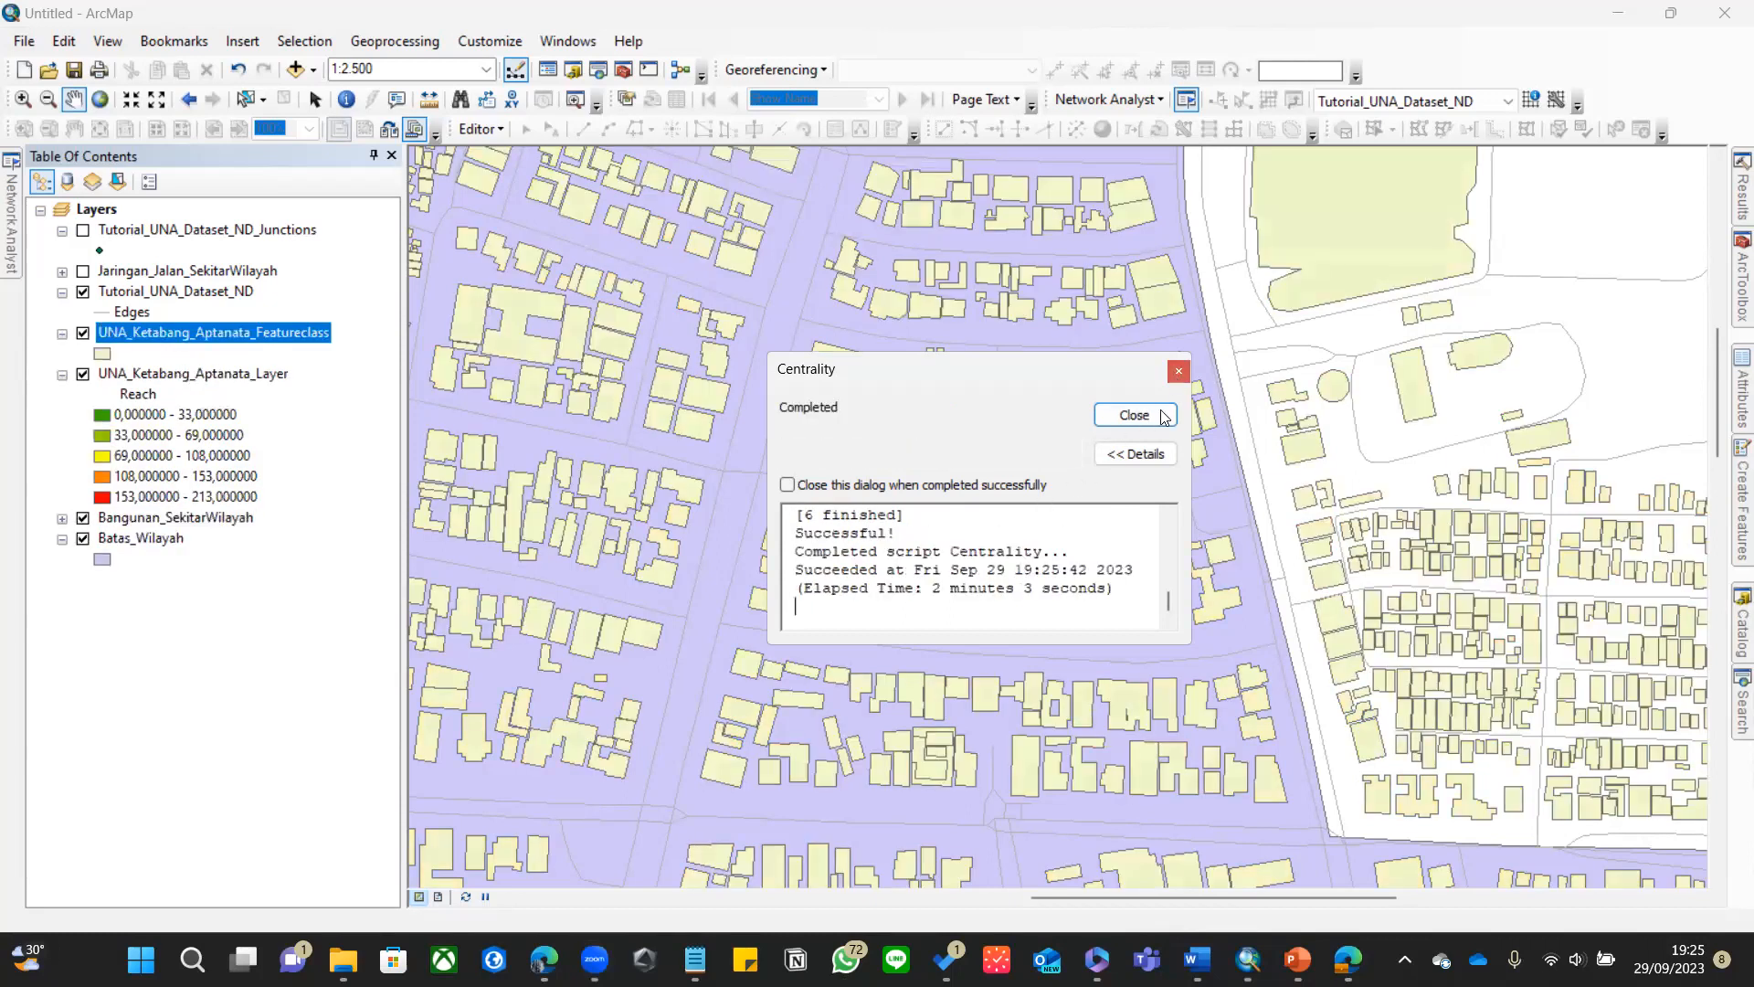
- Dismiss the completed Centrality run, hide UNA_Ketabang_Aptanata_Featureclass and zoom the map to the extent of UNA_Ketabang_Aptanata_Layer
click(1161, 413)
click(83, 333)
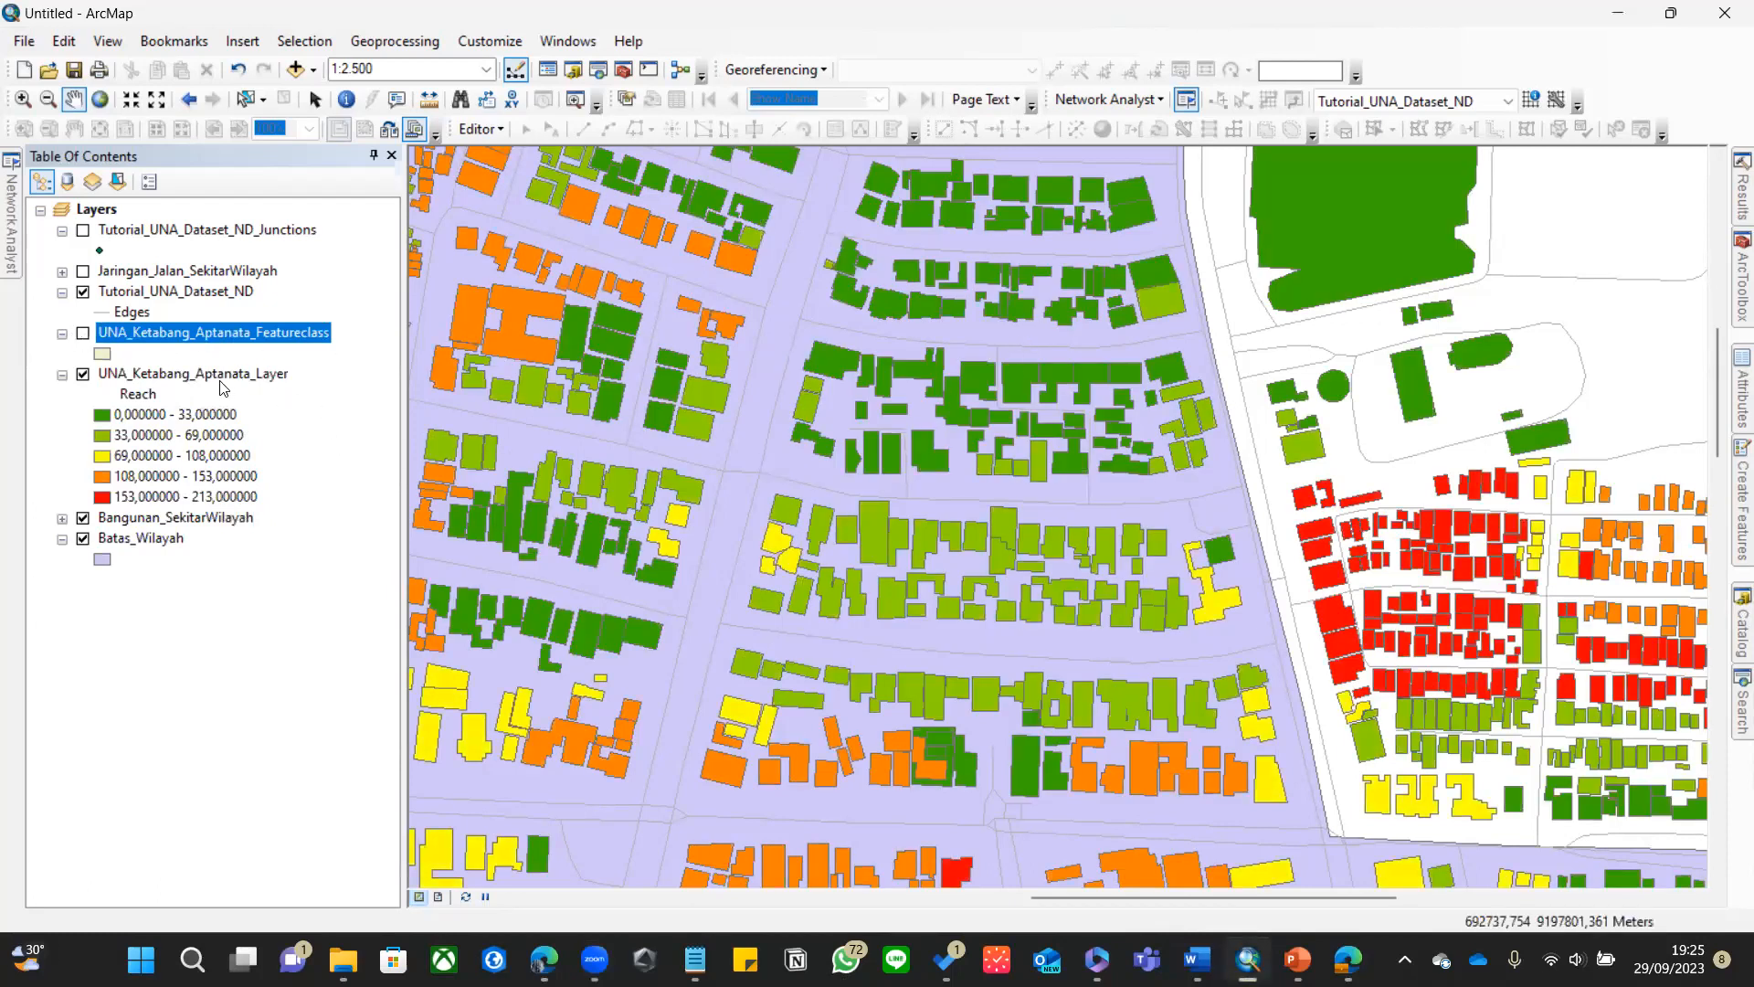
right_click(270, 374)
click(339, 505)
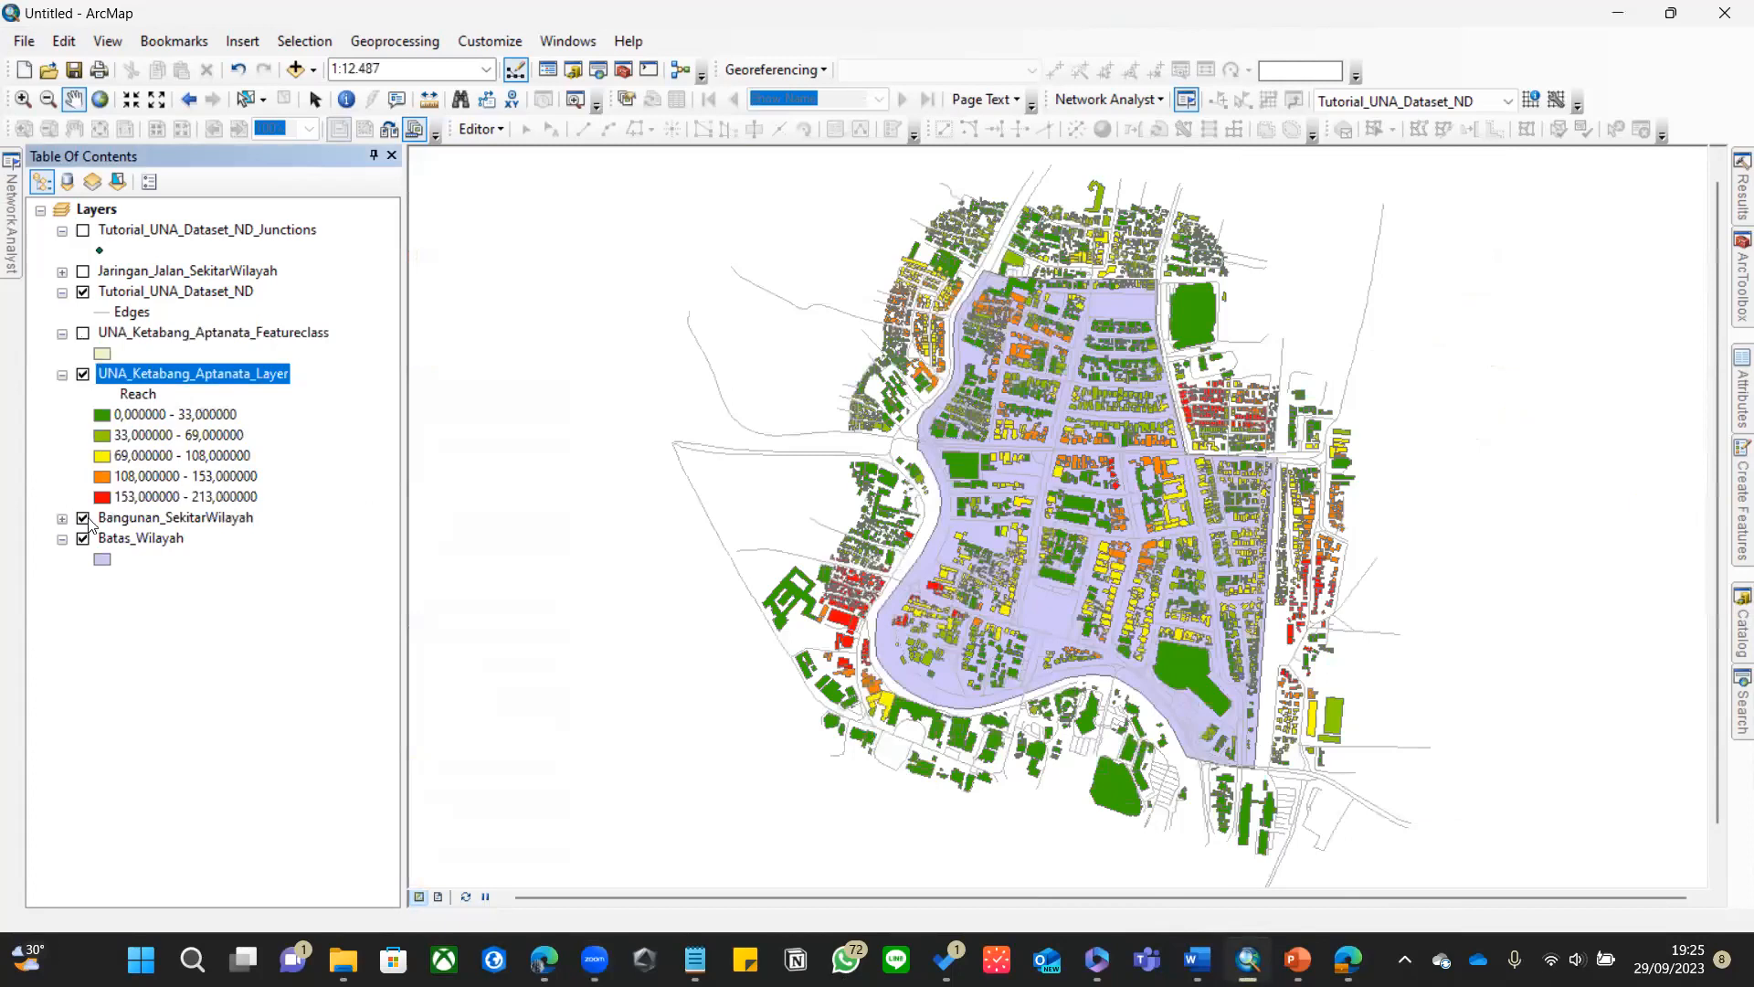
- Hide the Bangunan_SekitarWilayah and Batas_Wilayah layers, keeping the Tutorial_UNA_Dataset_ND road network displayed
click(83, 518)
click(83, 538)
click(83, 292)
click(83, 293)
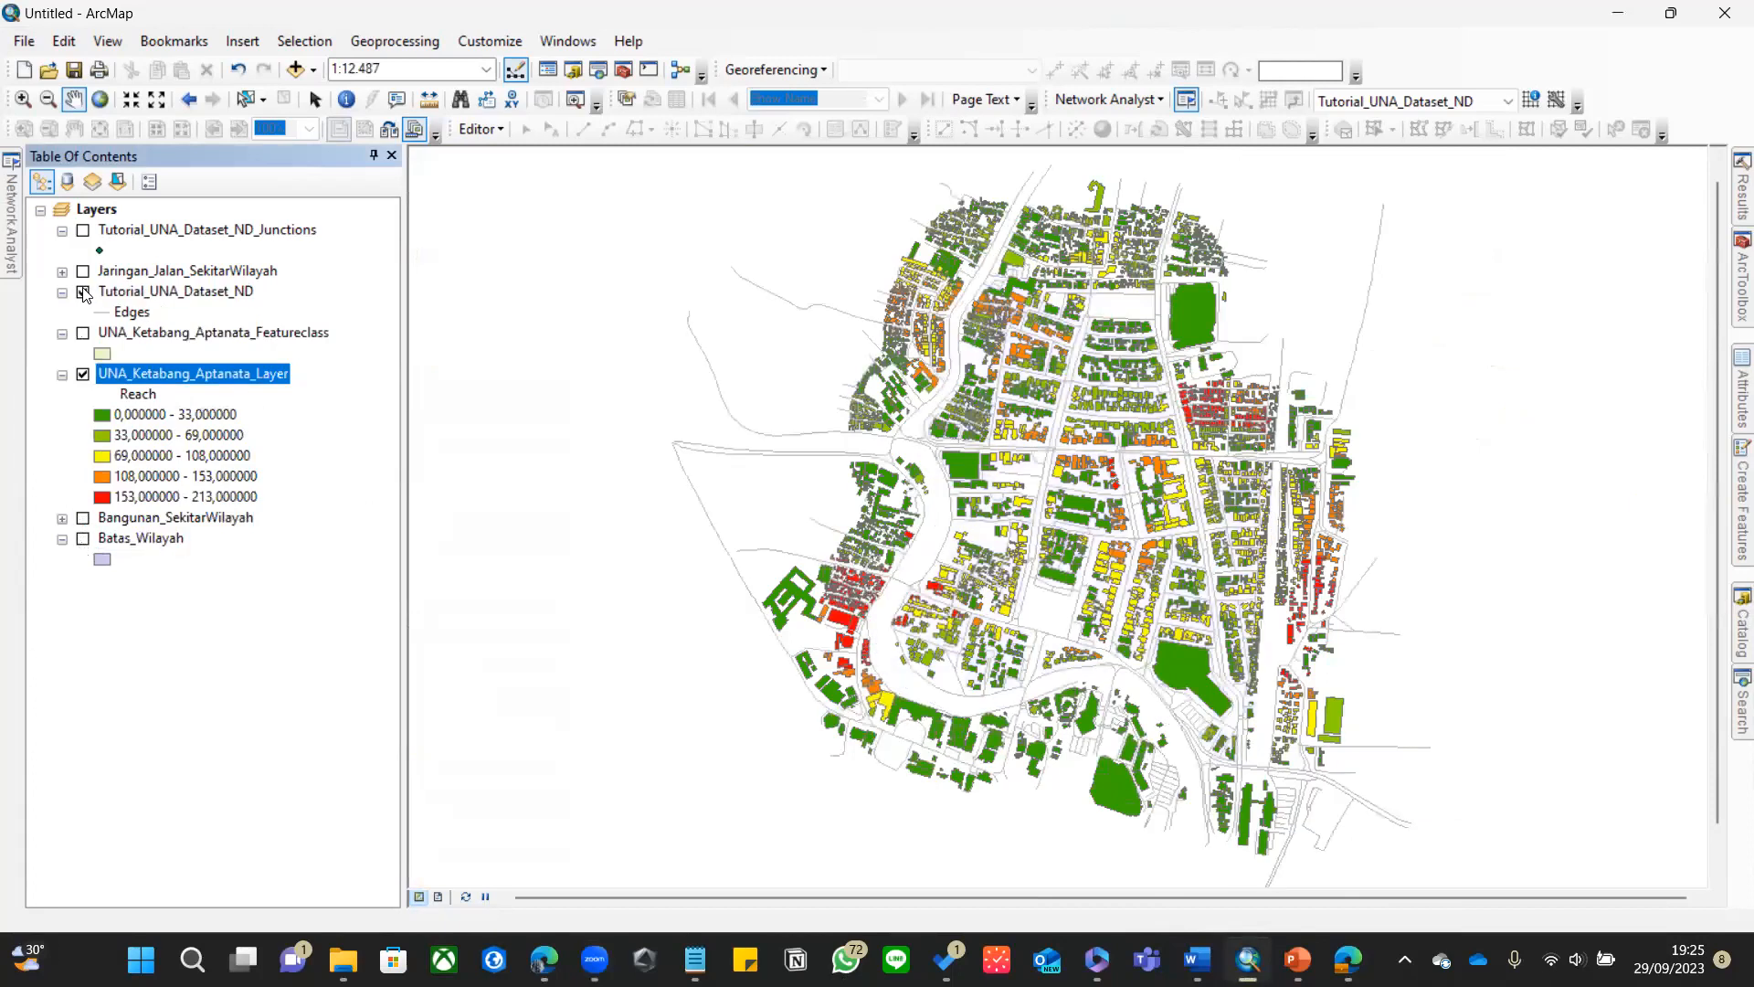
- Review the graduated-color symbology and Reach class ranges in the properties of UNA_Ketabang_Aptanata_Layer
right_click(178, 374)
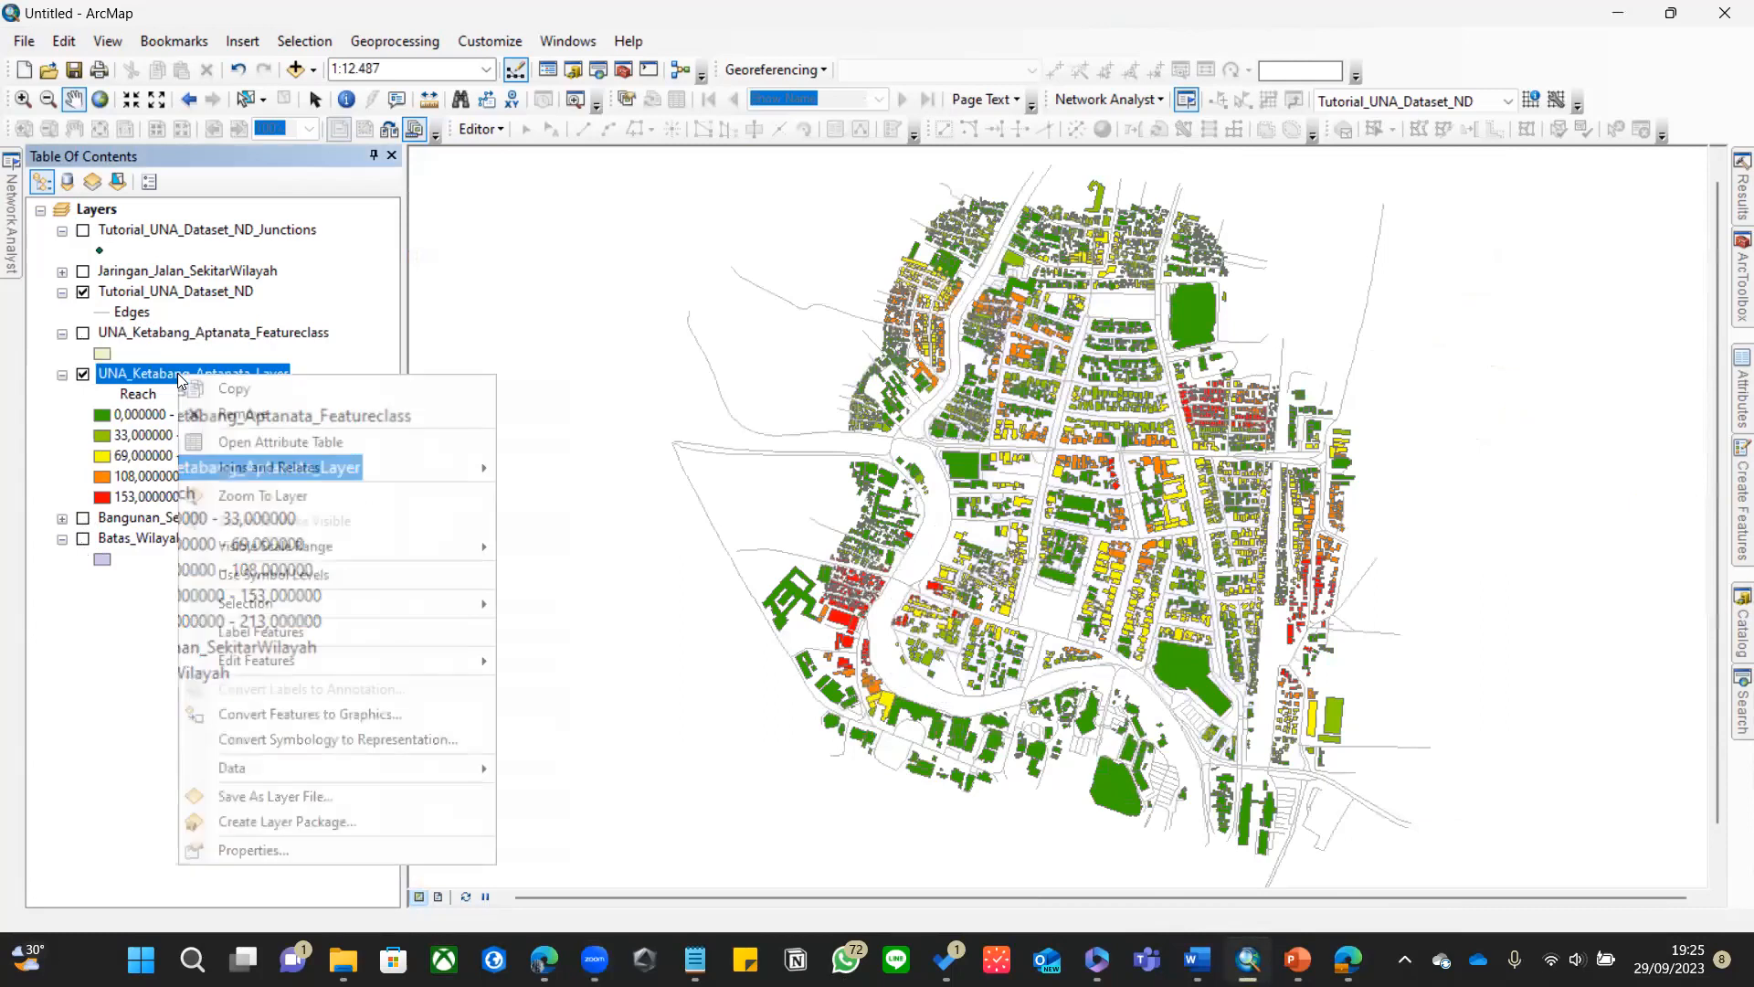
click(260, 850)
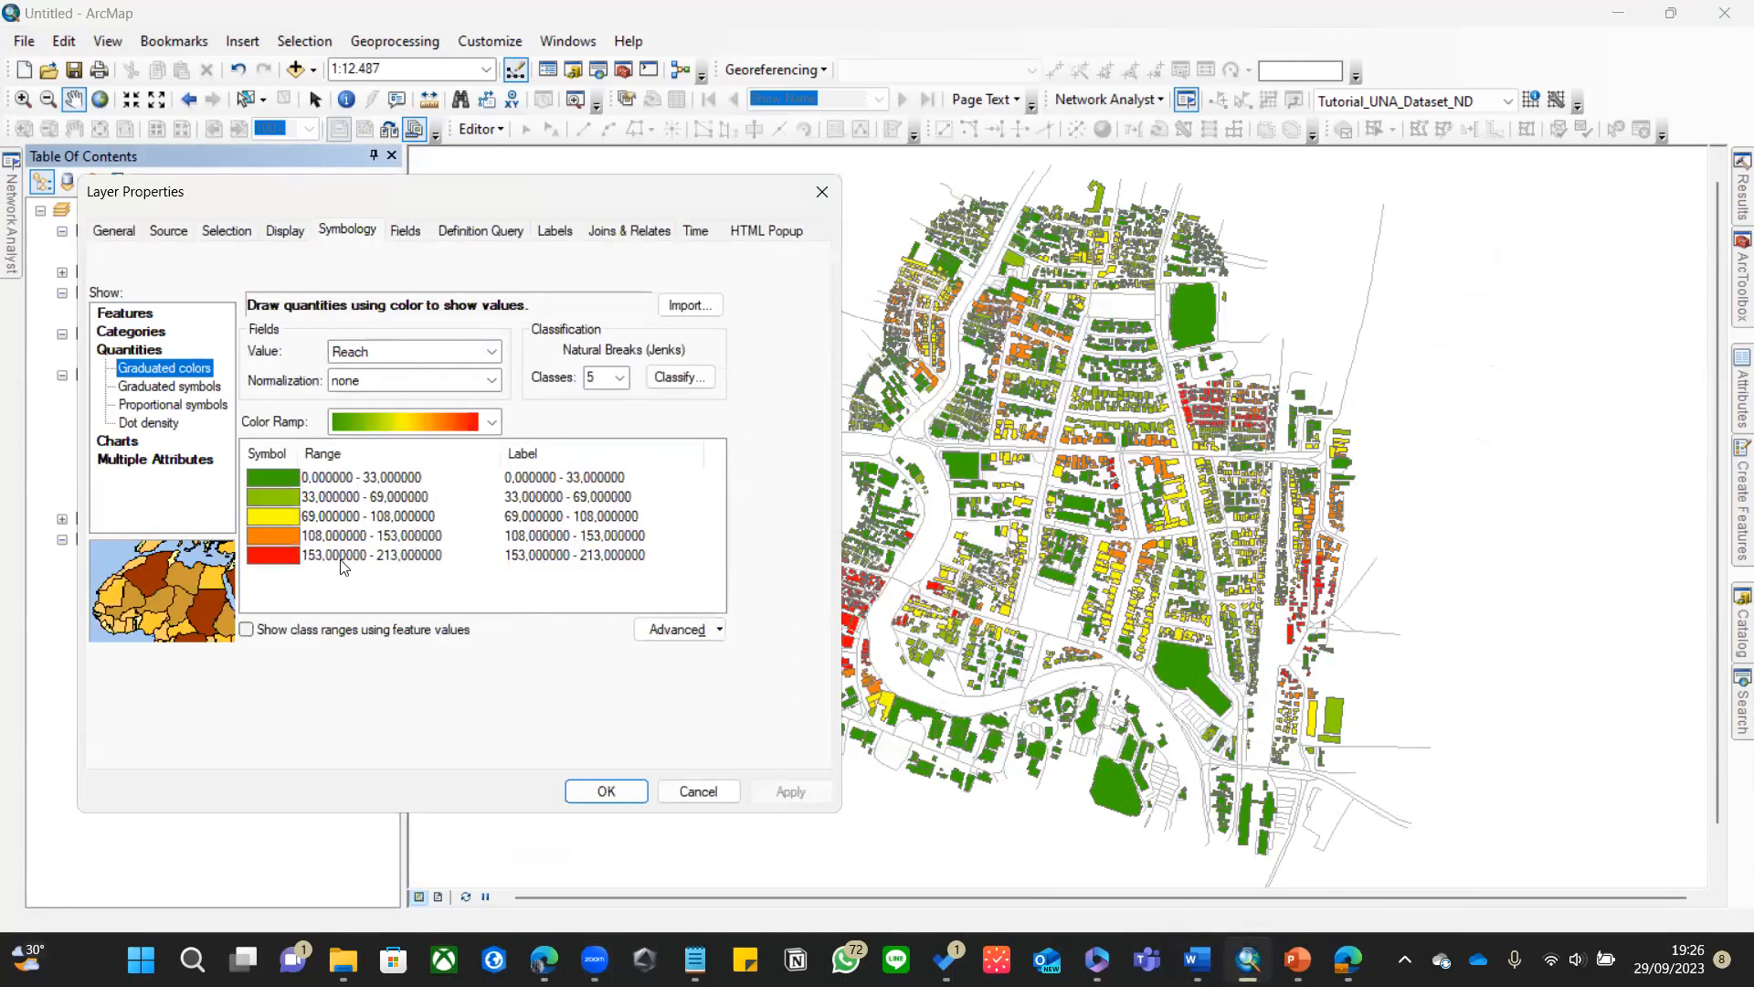
click(625, 797)
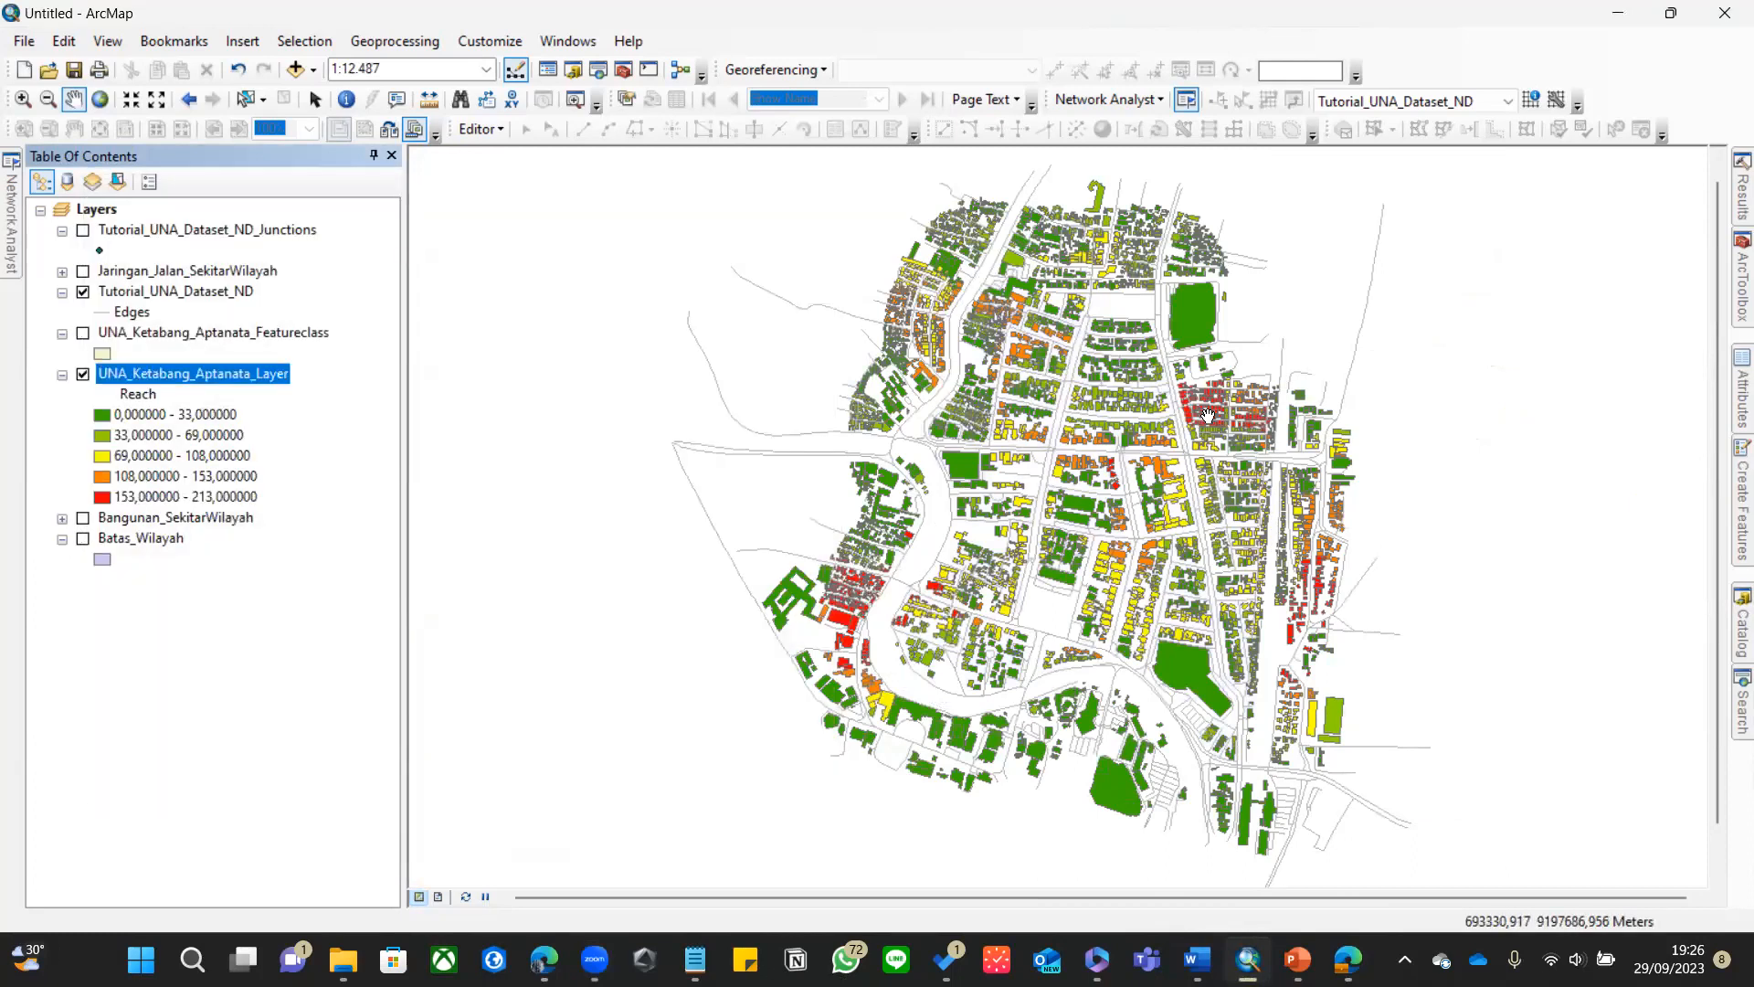
- Identify a building in the red high-Reach cluster east of the main road and read its centrality attributes
scroll(1207, 415, down, 1)
scroll(1179, 393, down, 1)
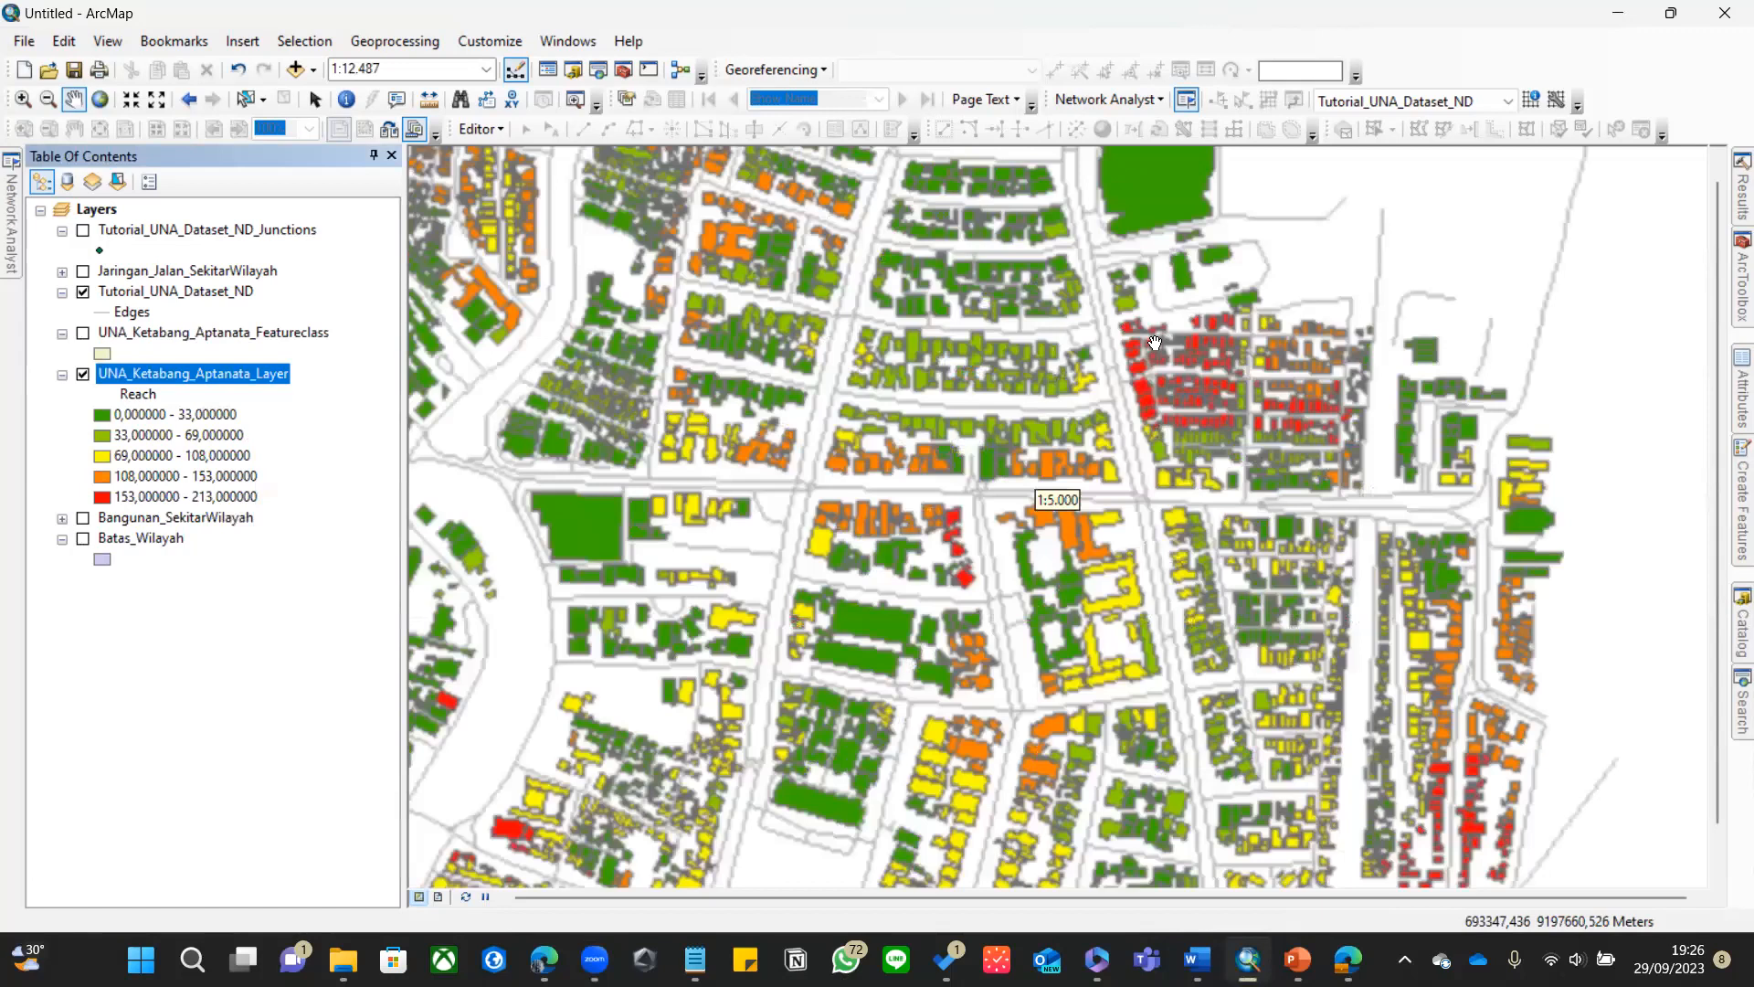
scroll(1190, 373, down, 1)
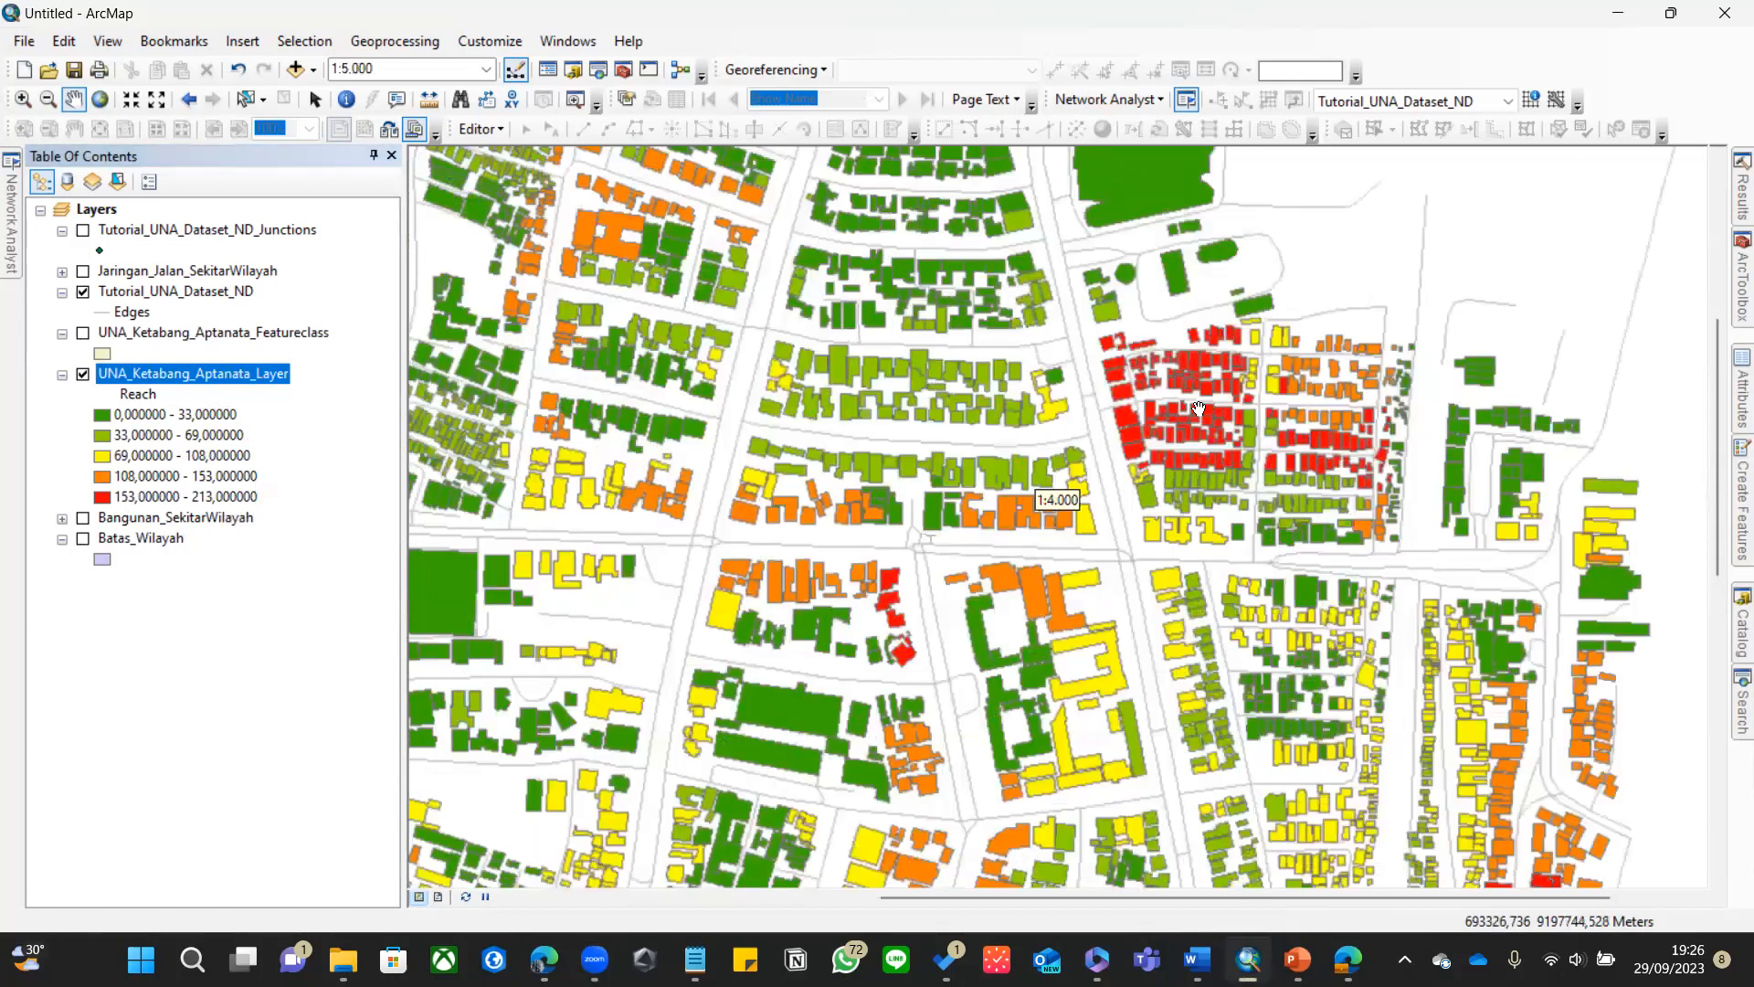
scroll(1215, 414, up, 2)
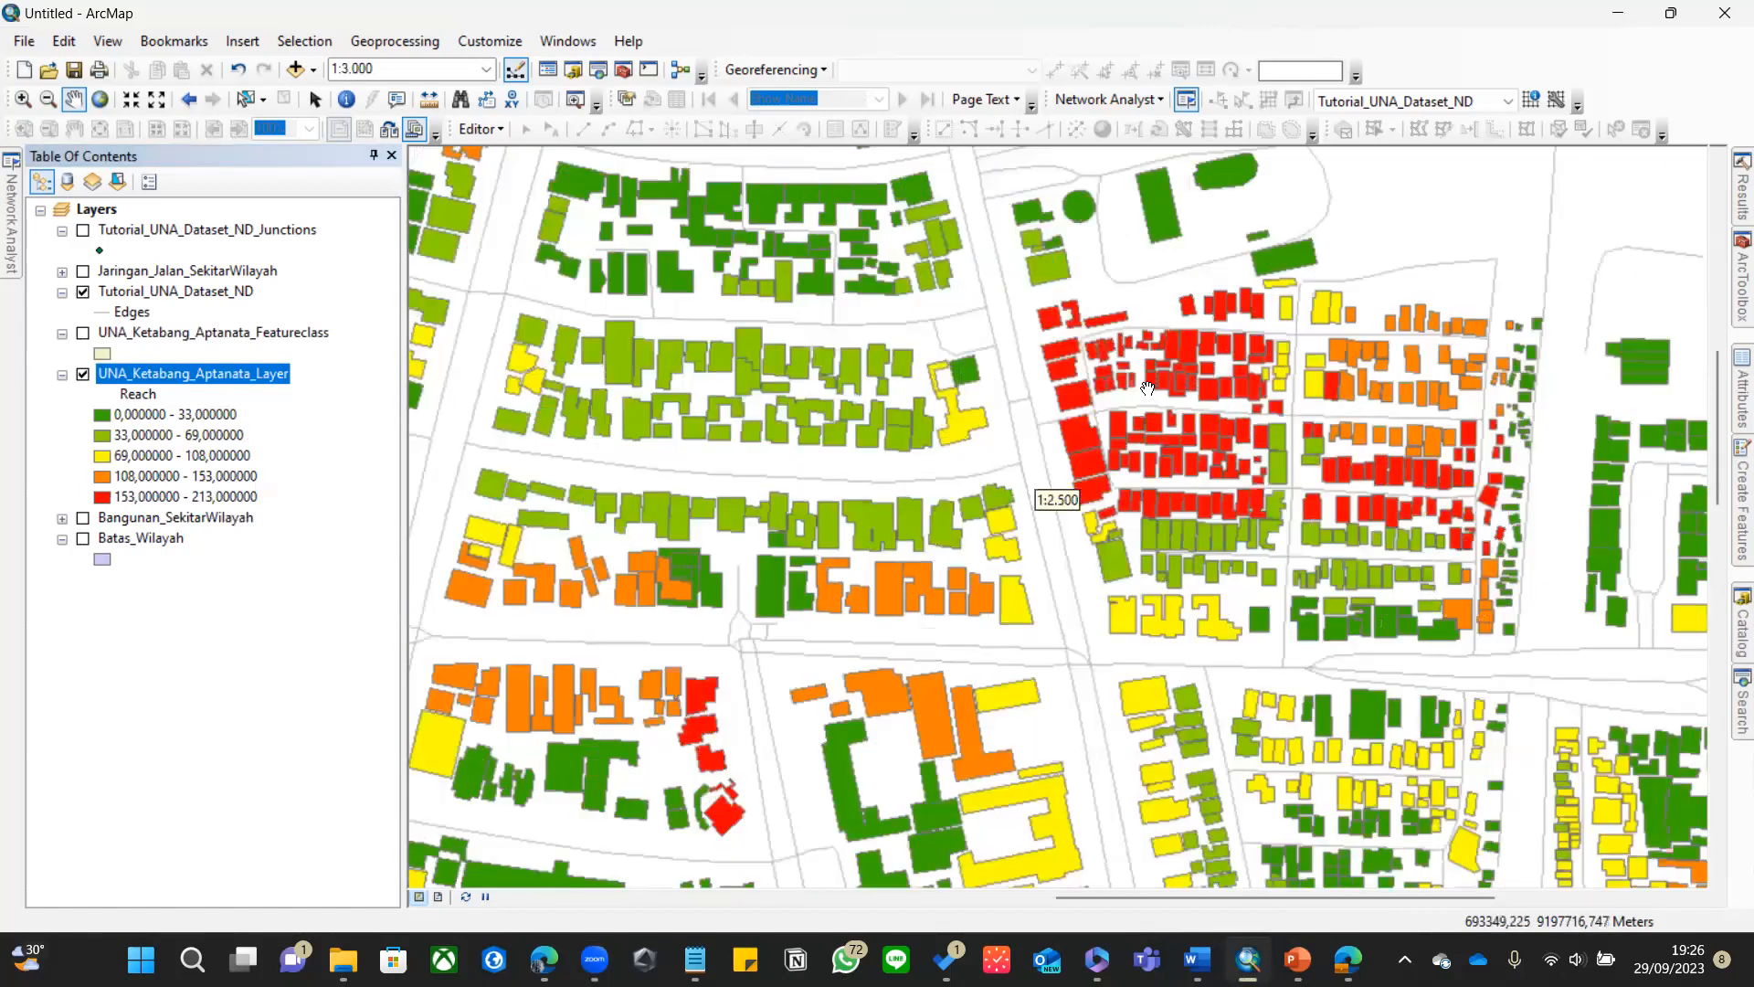
scroll(1142, 358, up, 1)
click(347, 101)
click(1174, 349)
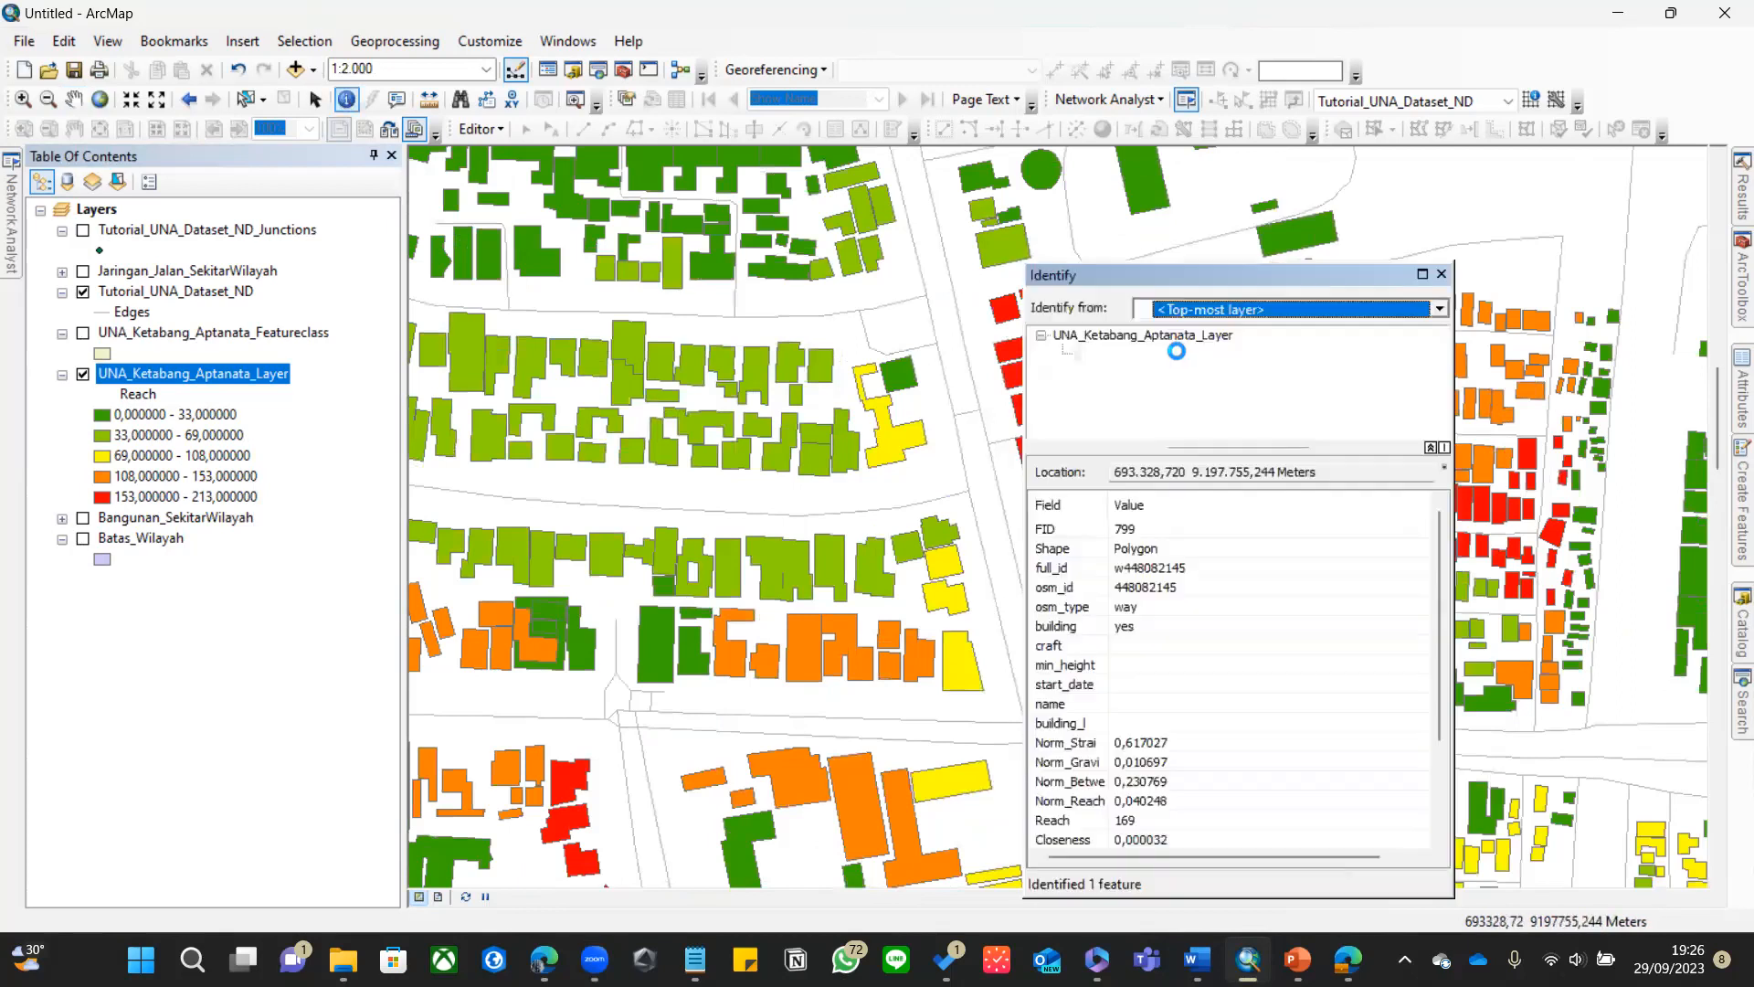
scroll(1243, 676, down, 2)
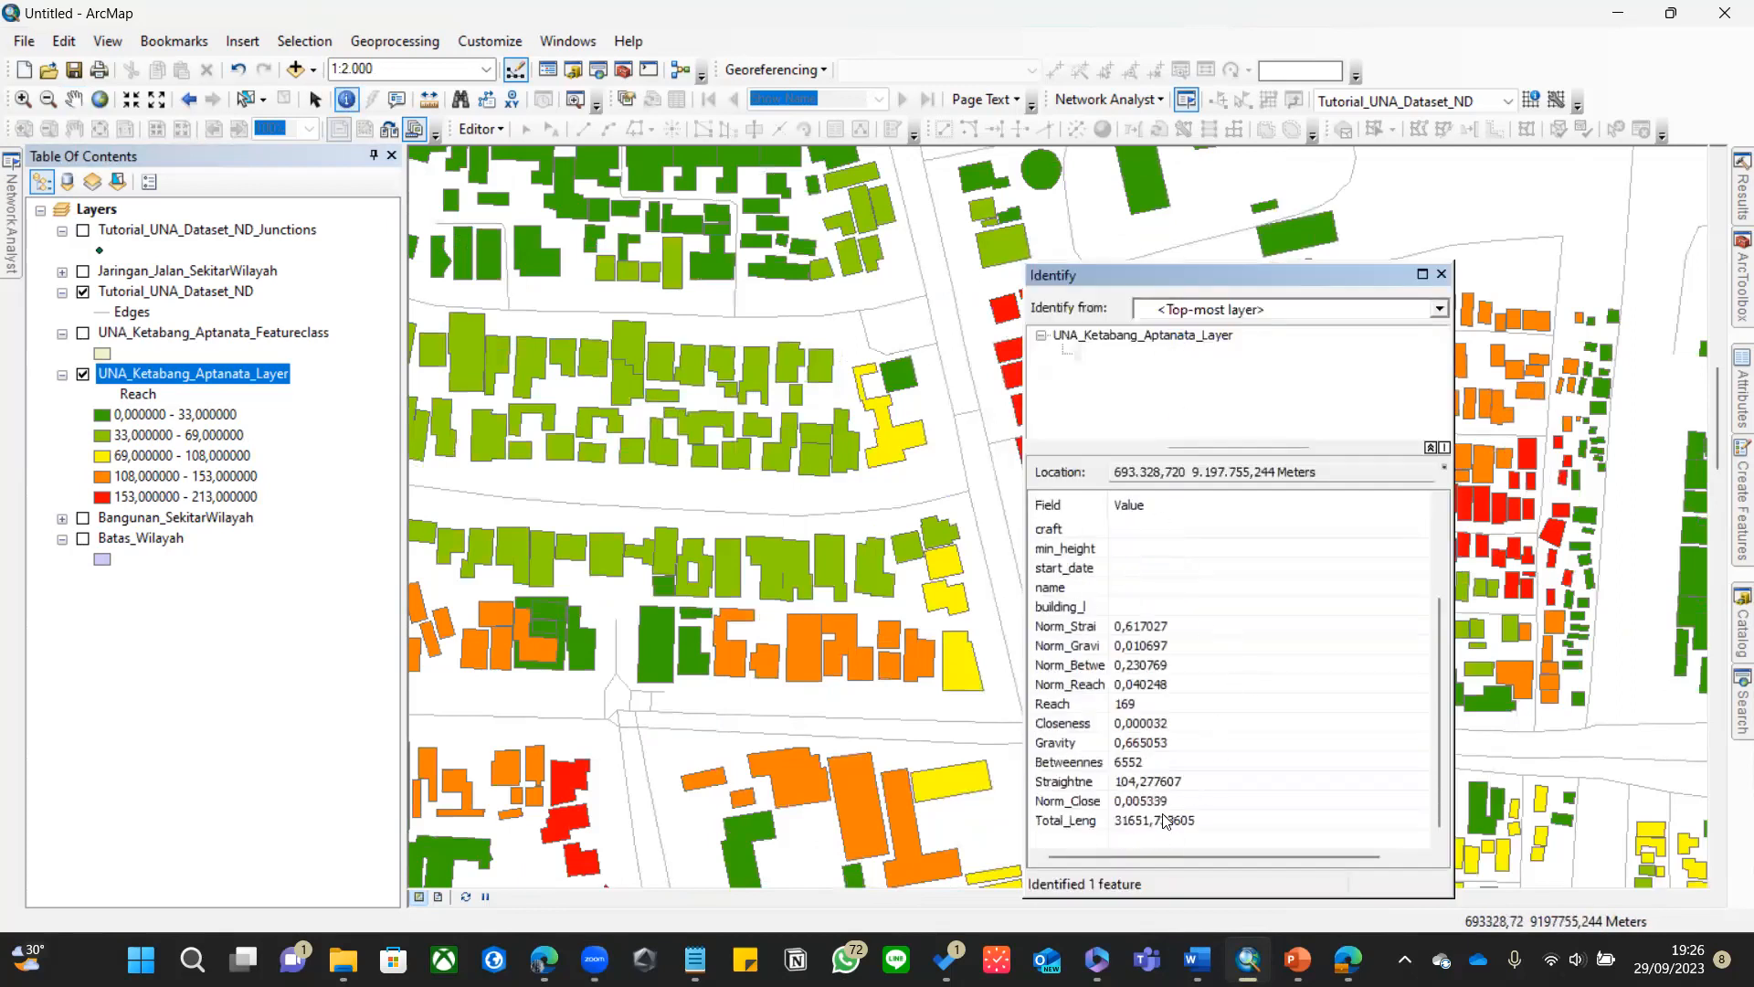
- Read the Reach value of the identified building in the red cluster, reopening its attributes for a second check
click(1151, 705)
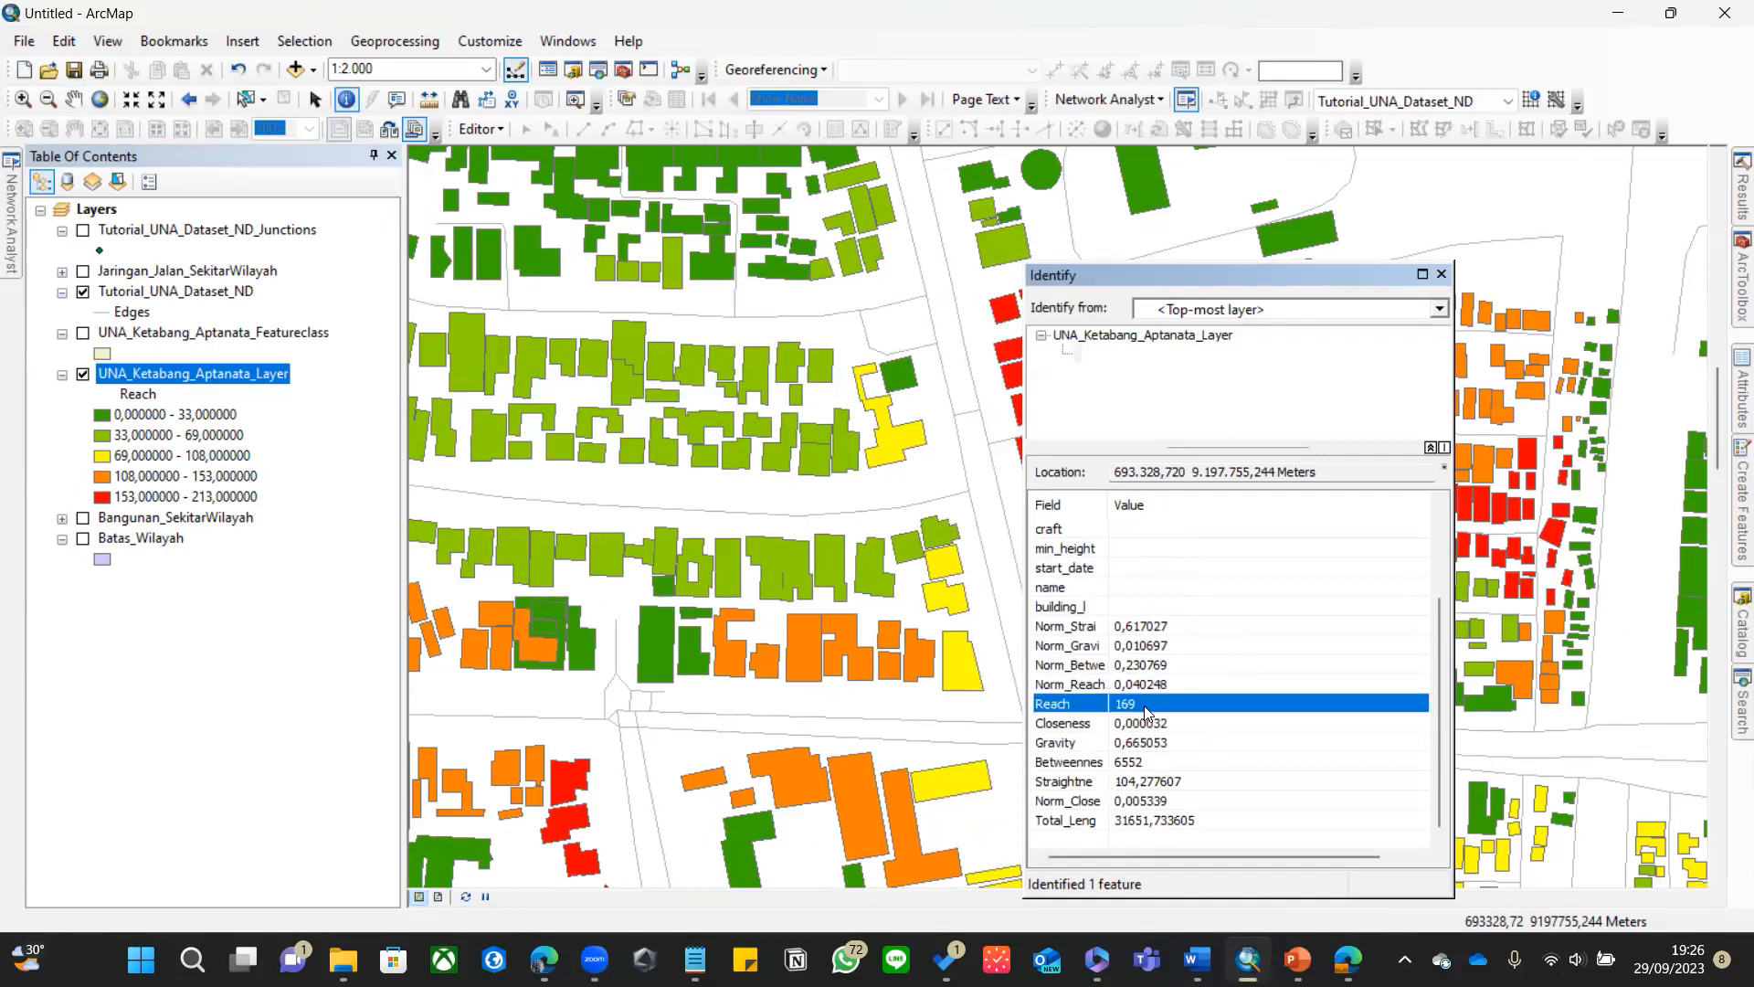
click(1442, 275)
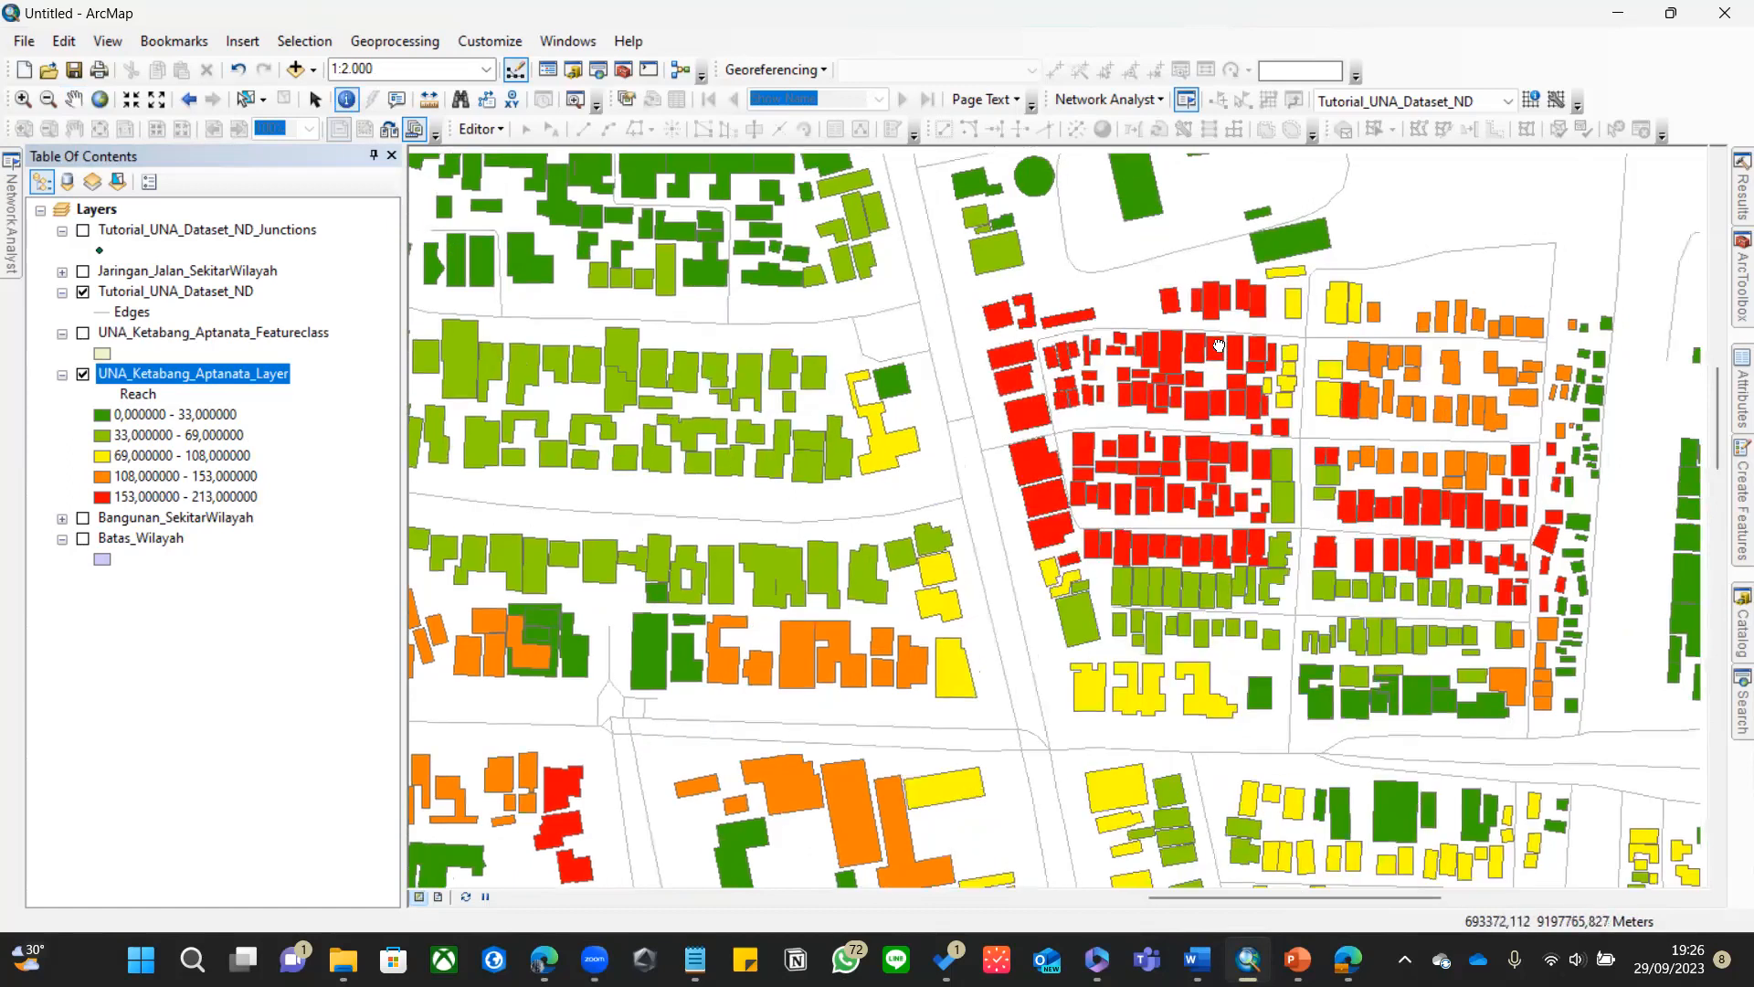
drag(1006, 389, 778, 435)
drag(1026, 491, 1054, 480)
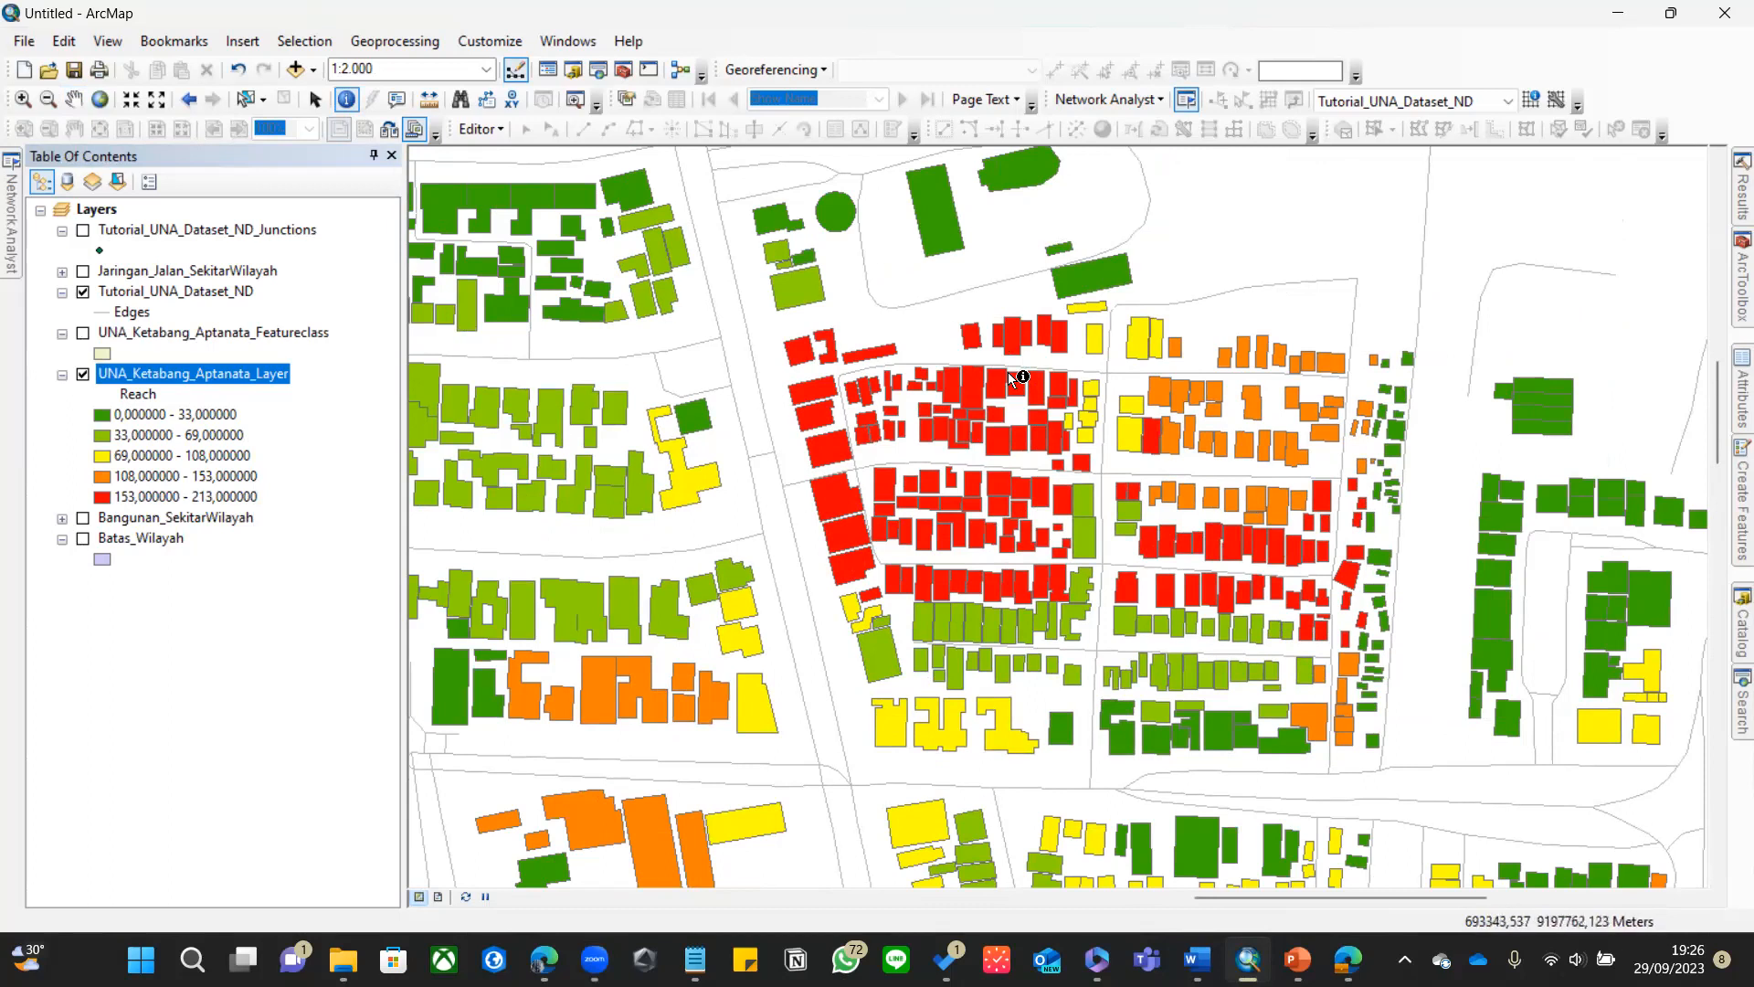
click(963, 381)
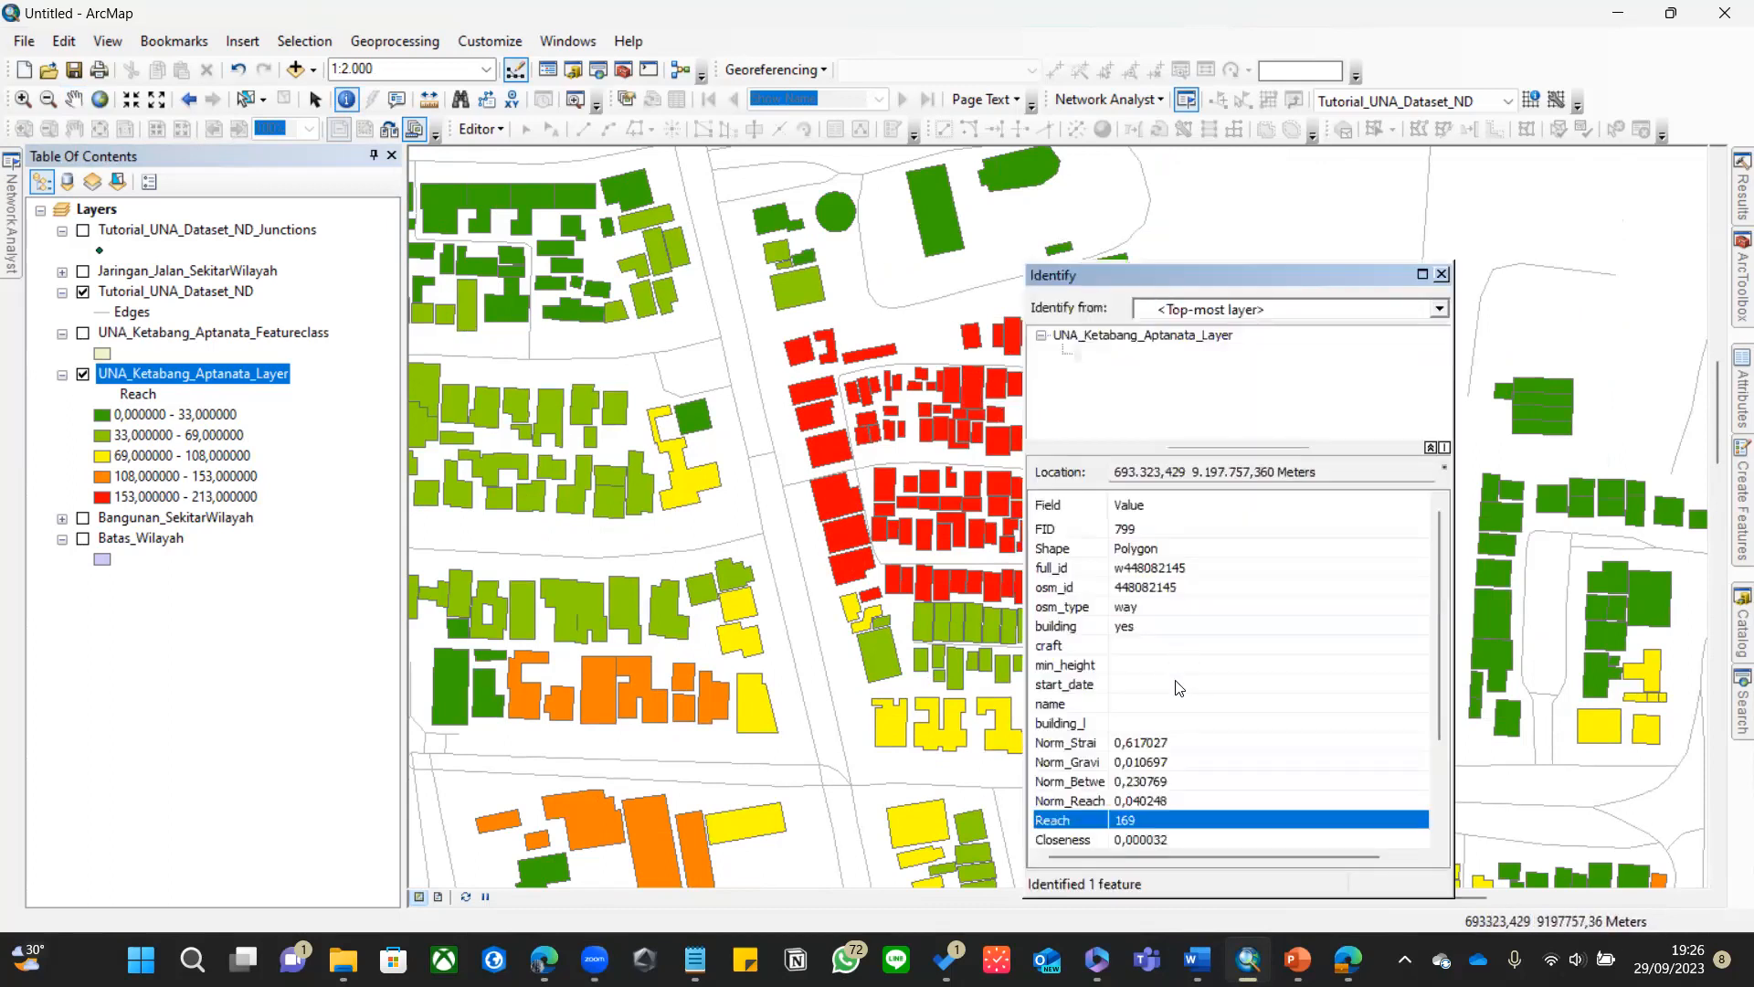
scroll(1179, 688, down, 2)
click(1441, 274)
- Identify the building at the northwest corner of the red cluster, read its Reach value and examine the surrounding blocks
drag(955, 394, 1064, 363)
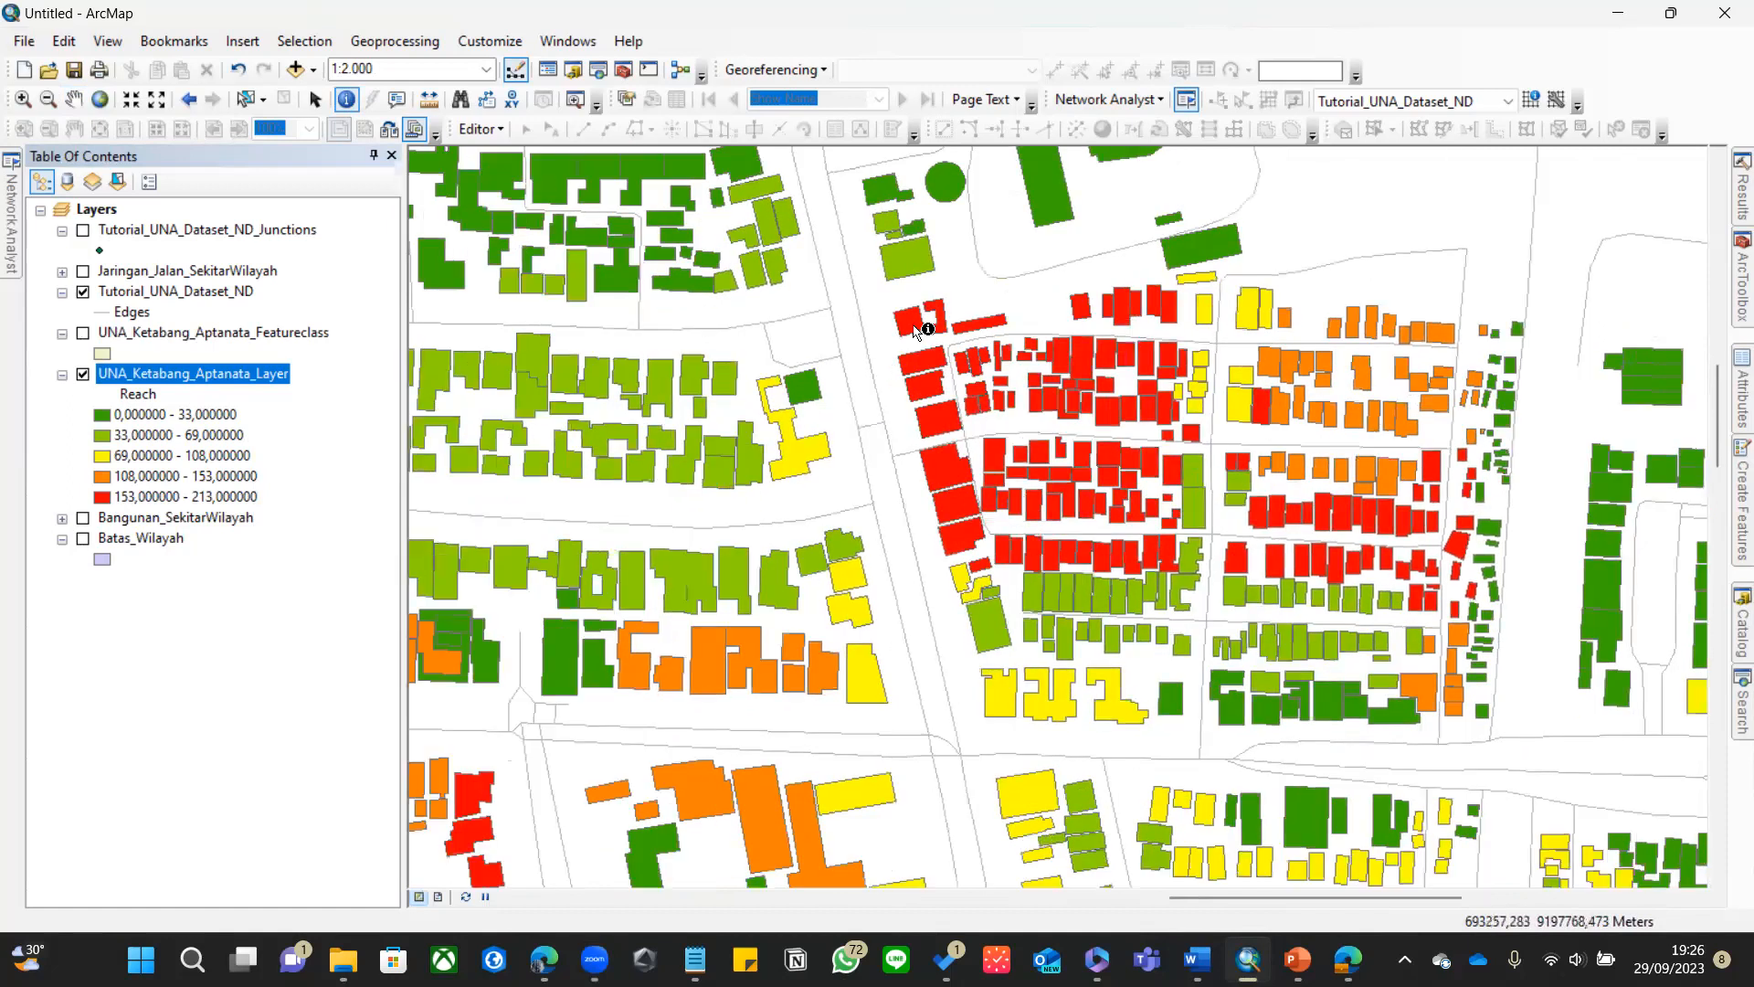
click(901, 324)
scroll(1194, 609, down, 2)
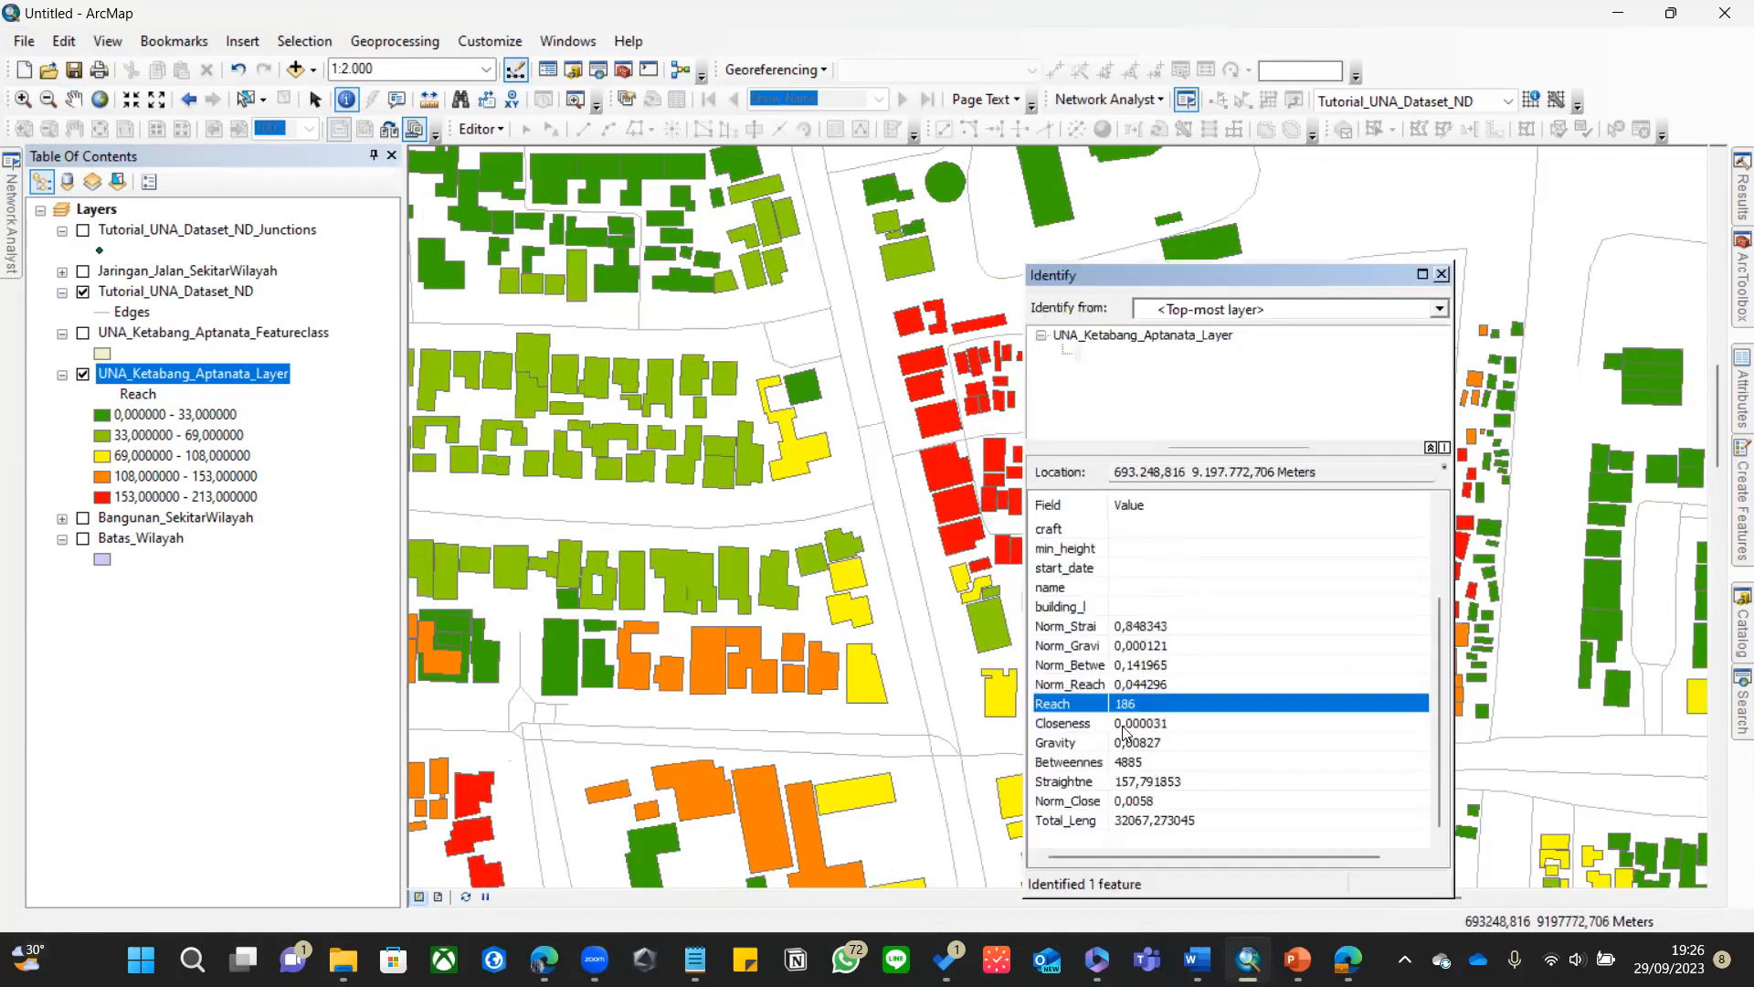
click(1442, 274)
drag(1214, 453, 1121, 390)
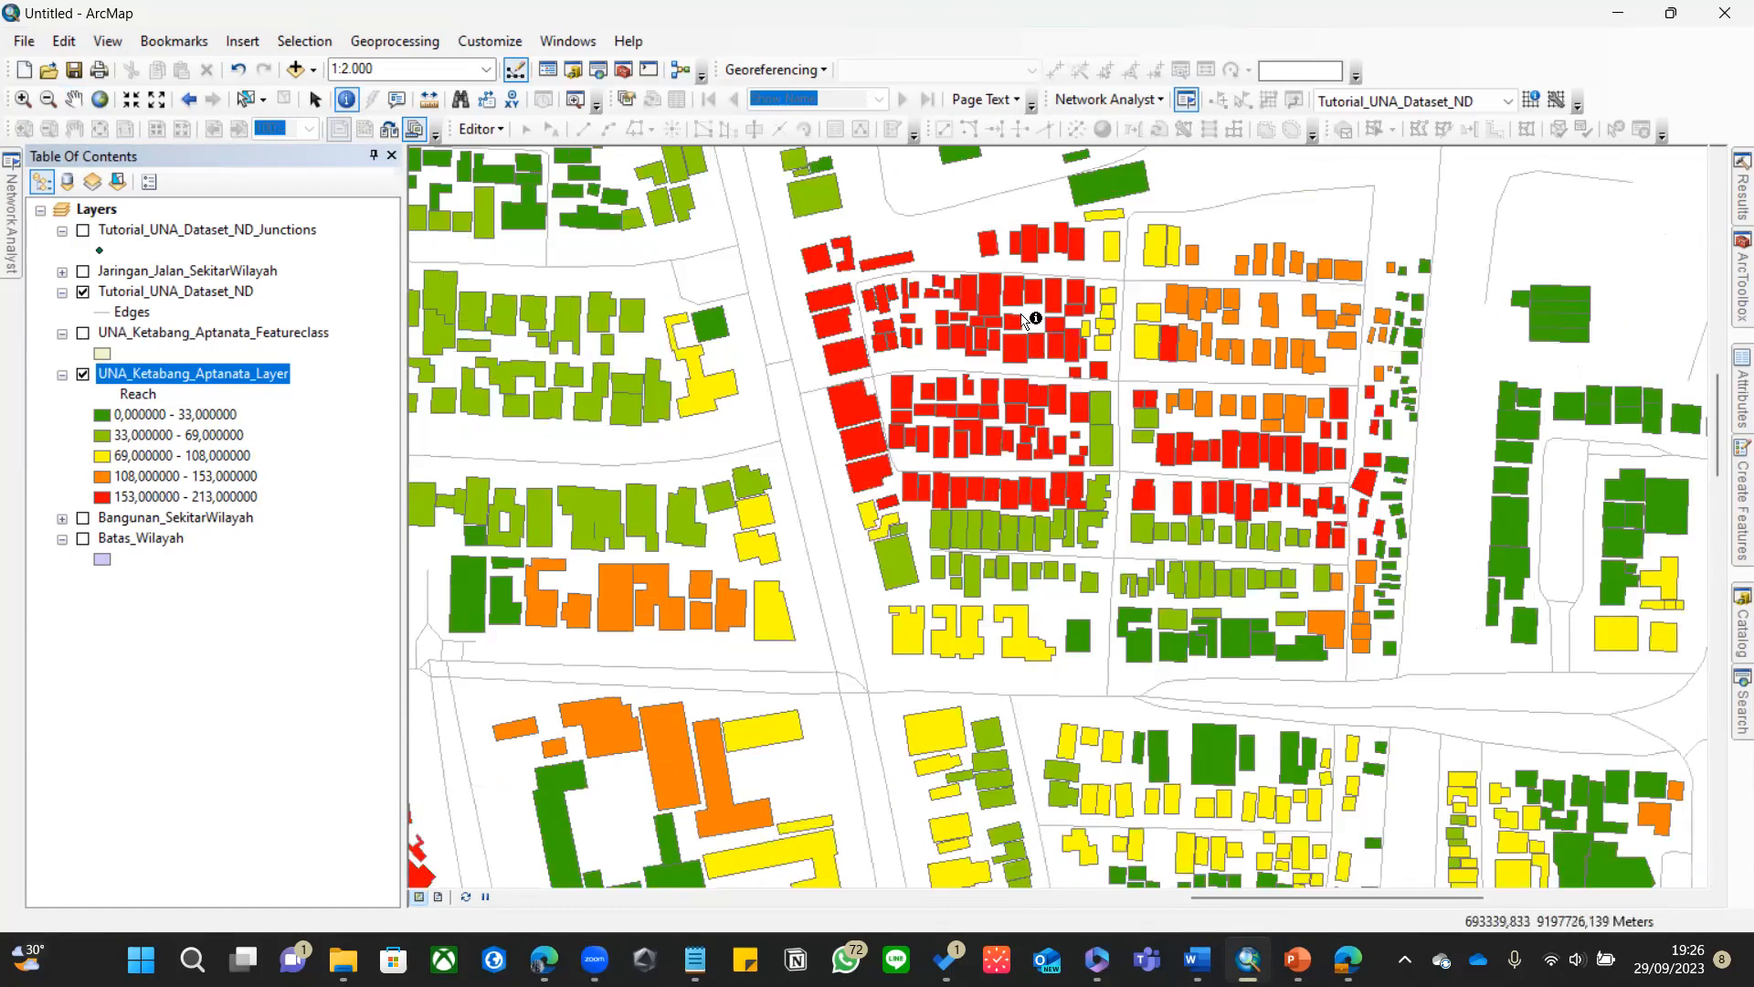
drag(938, 244, 980, 339)
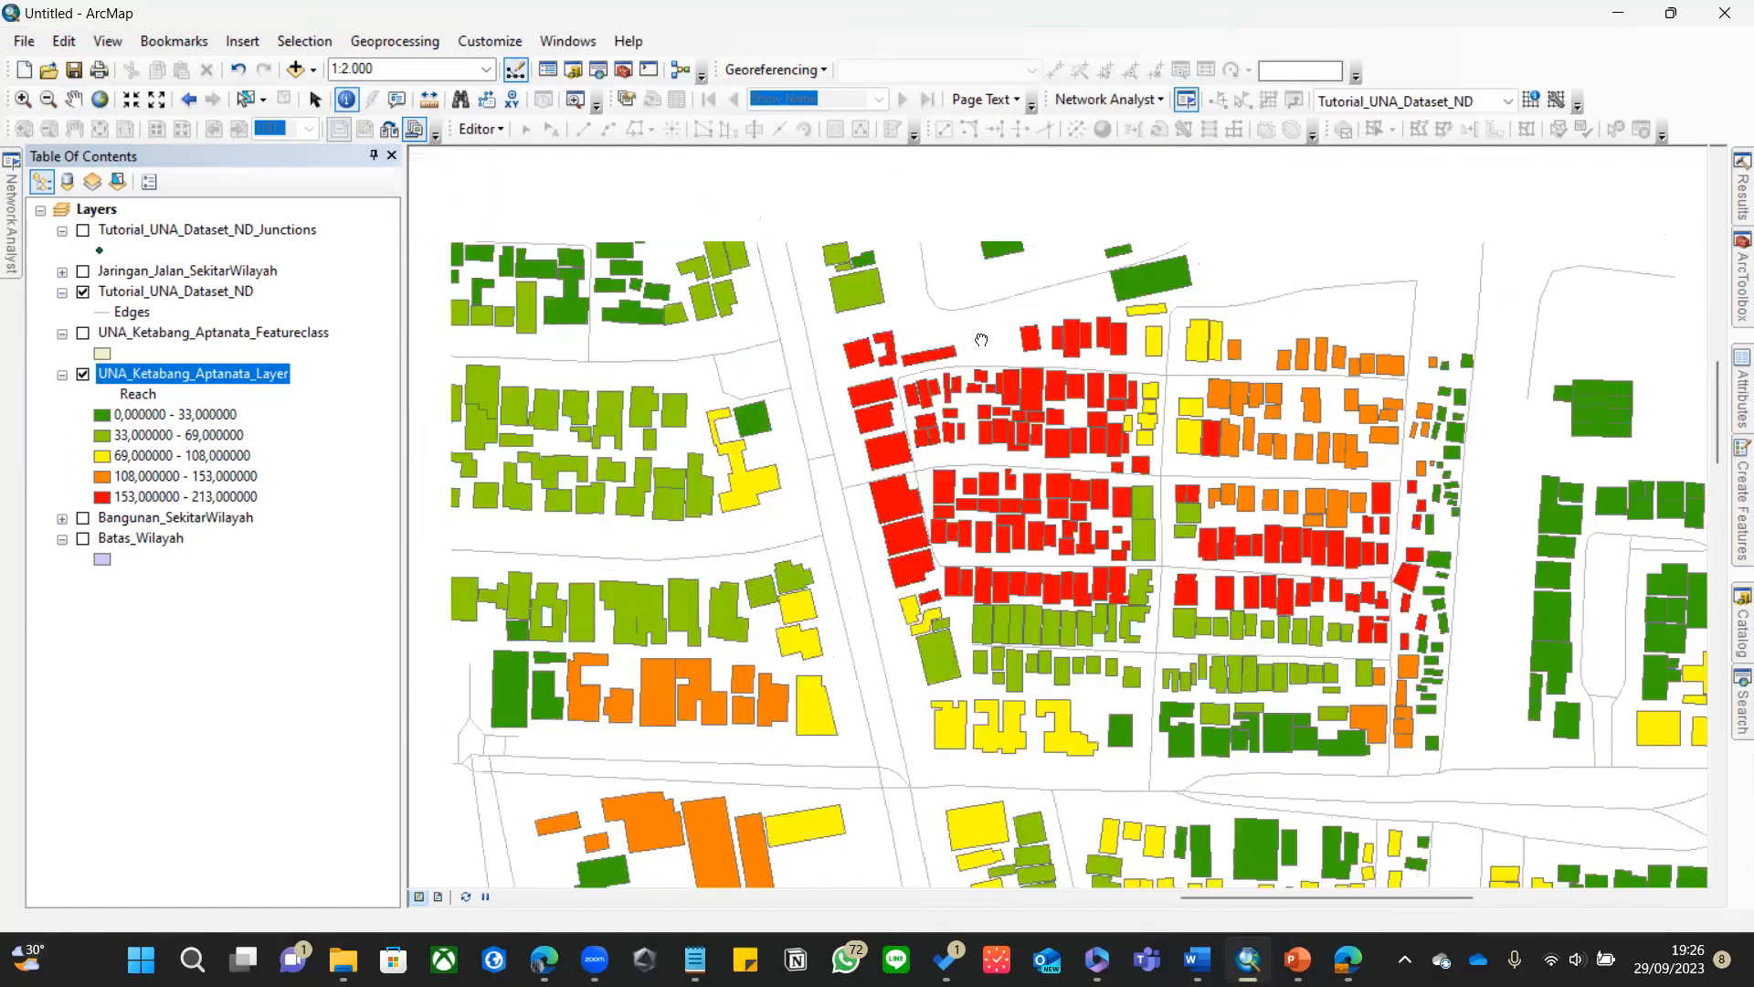
drag(856, 407, 889, 450)
drag(1164, 416, 1099, 423)
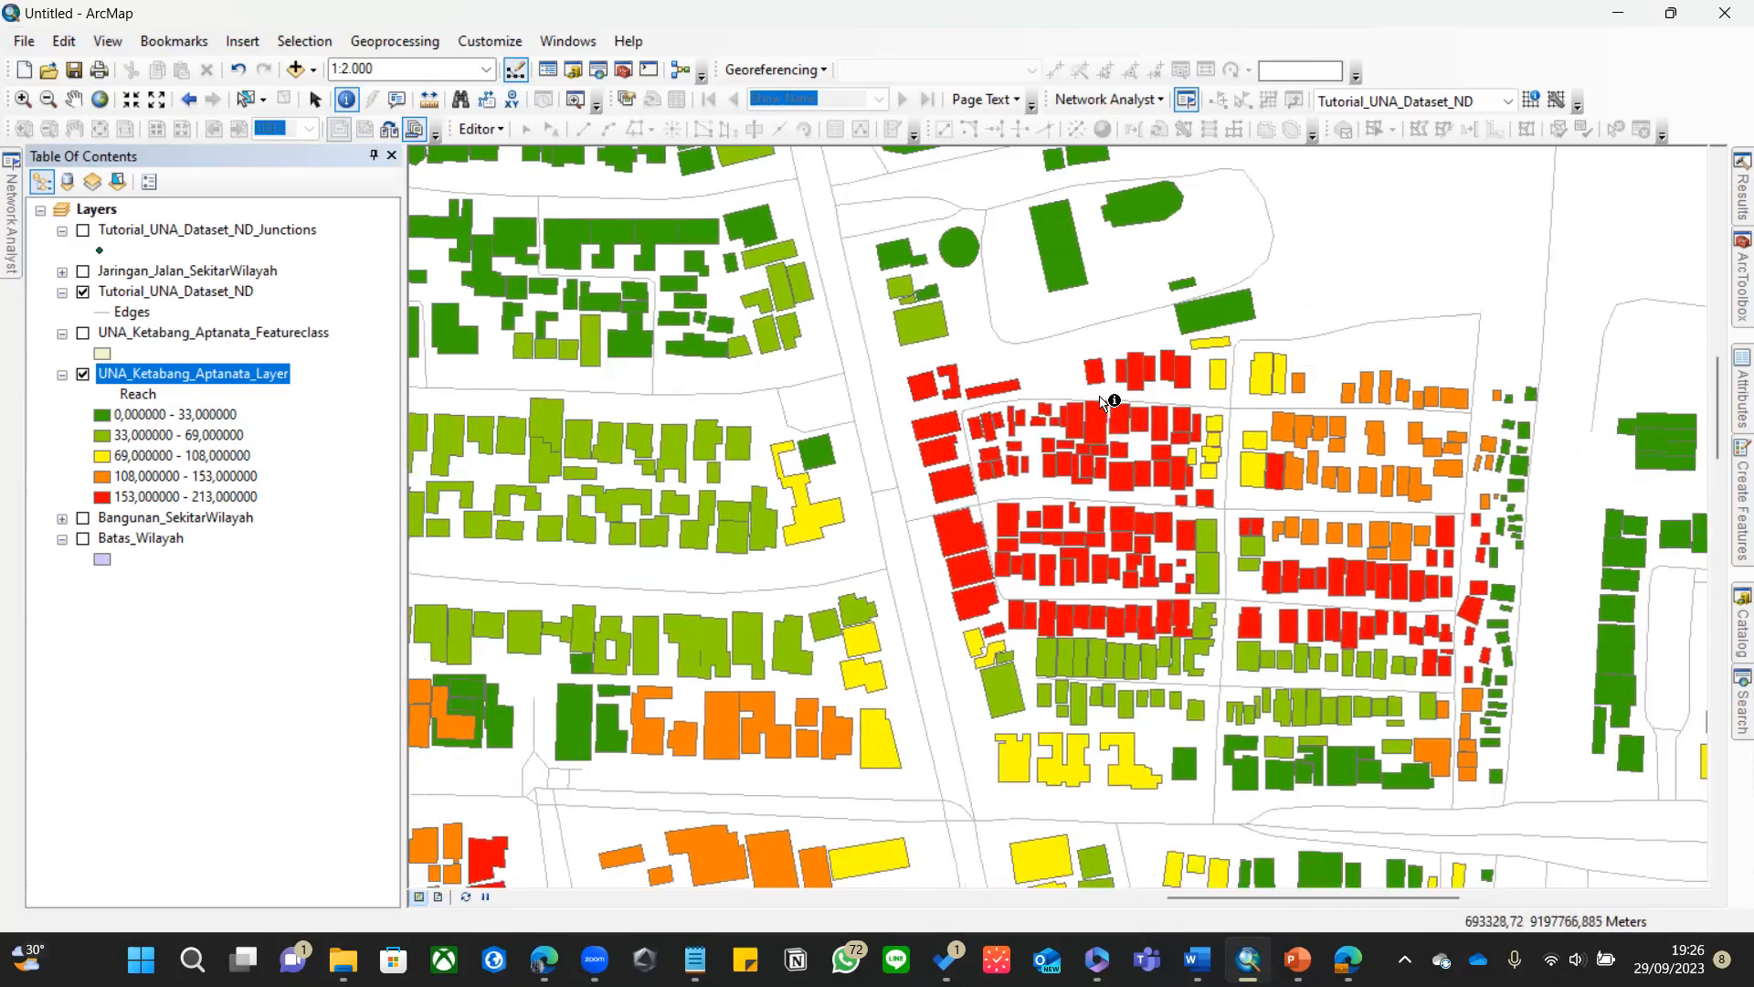
- Symbolize UNA_Ketabang_Aptanata_Layer by the Betweennes field and zoom the map to the layer's extent
right_click(255, 374)
click(374, 820)
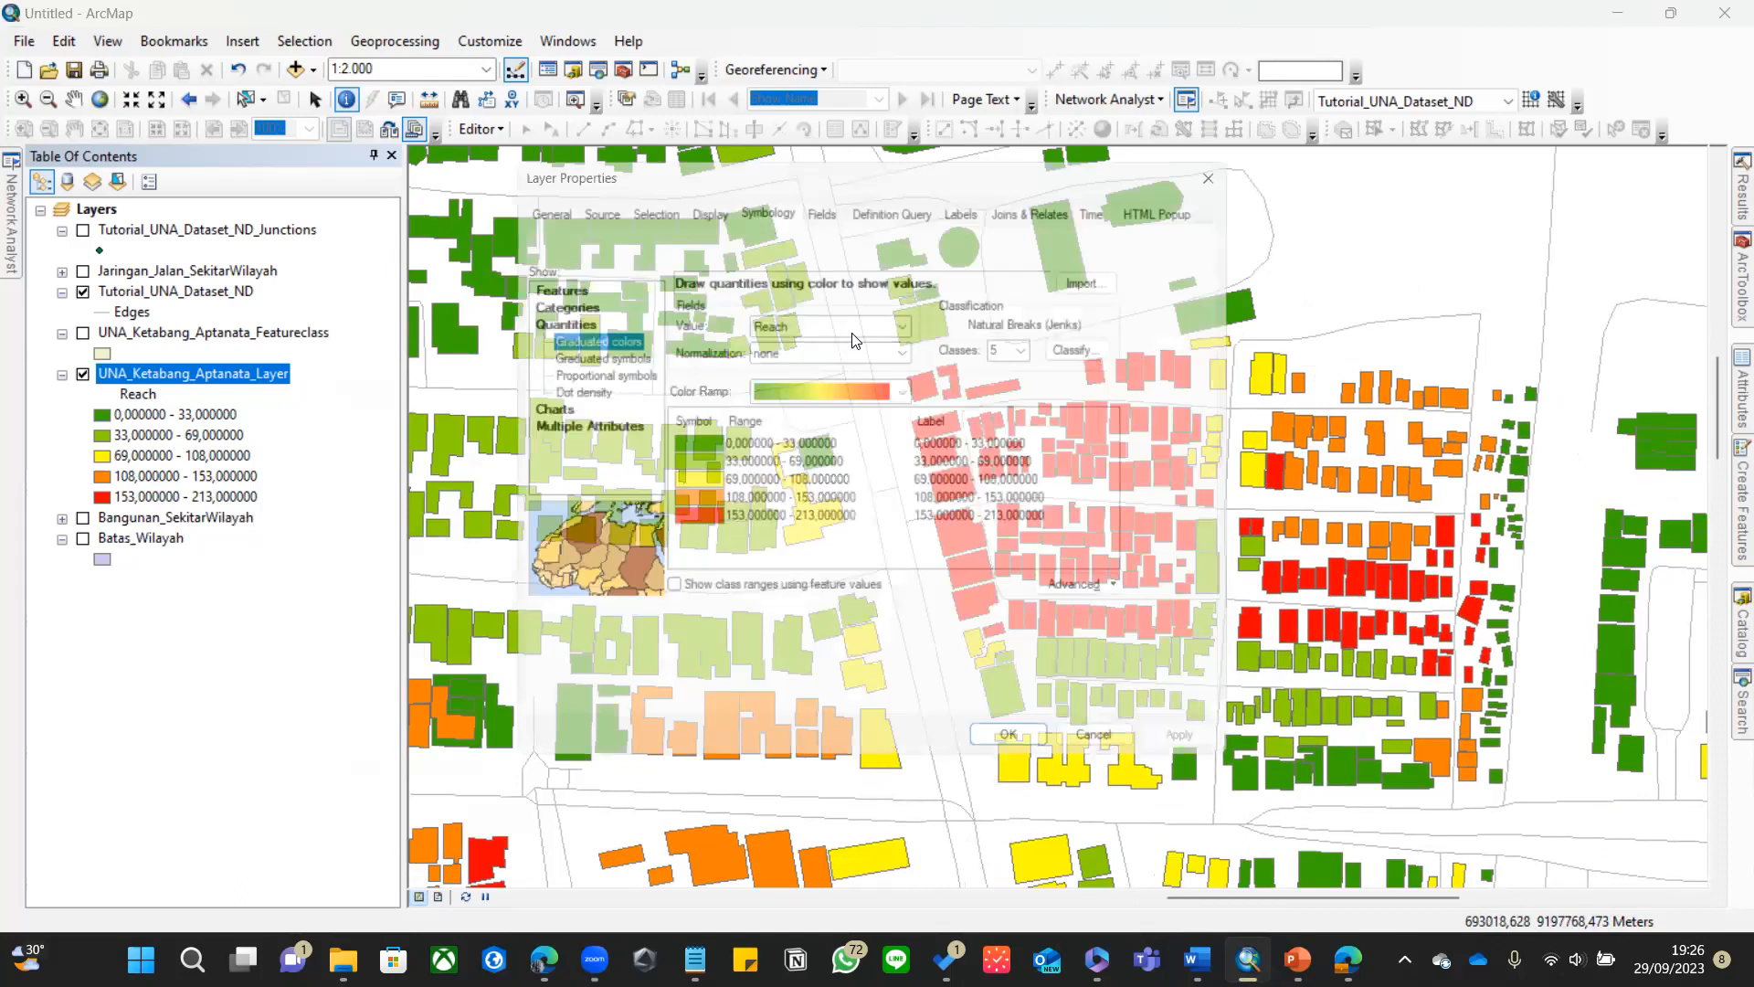
click(910, 319)
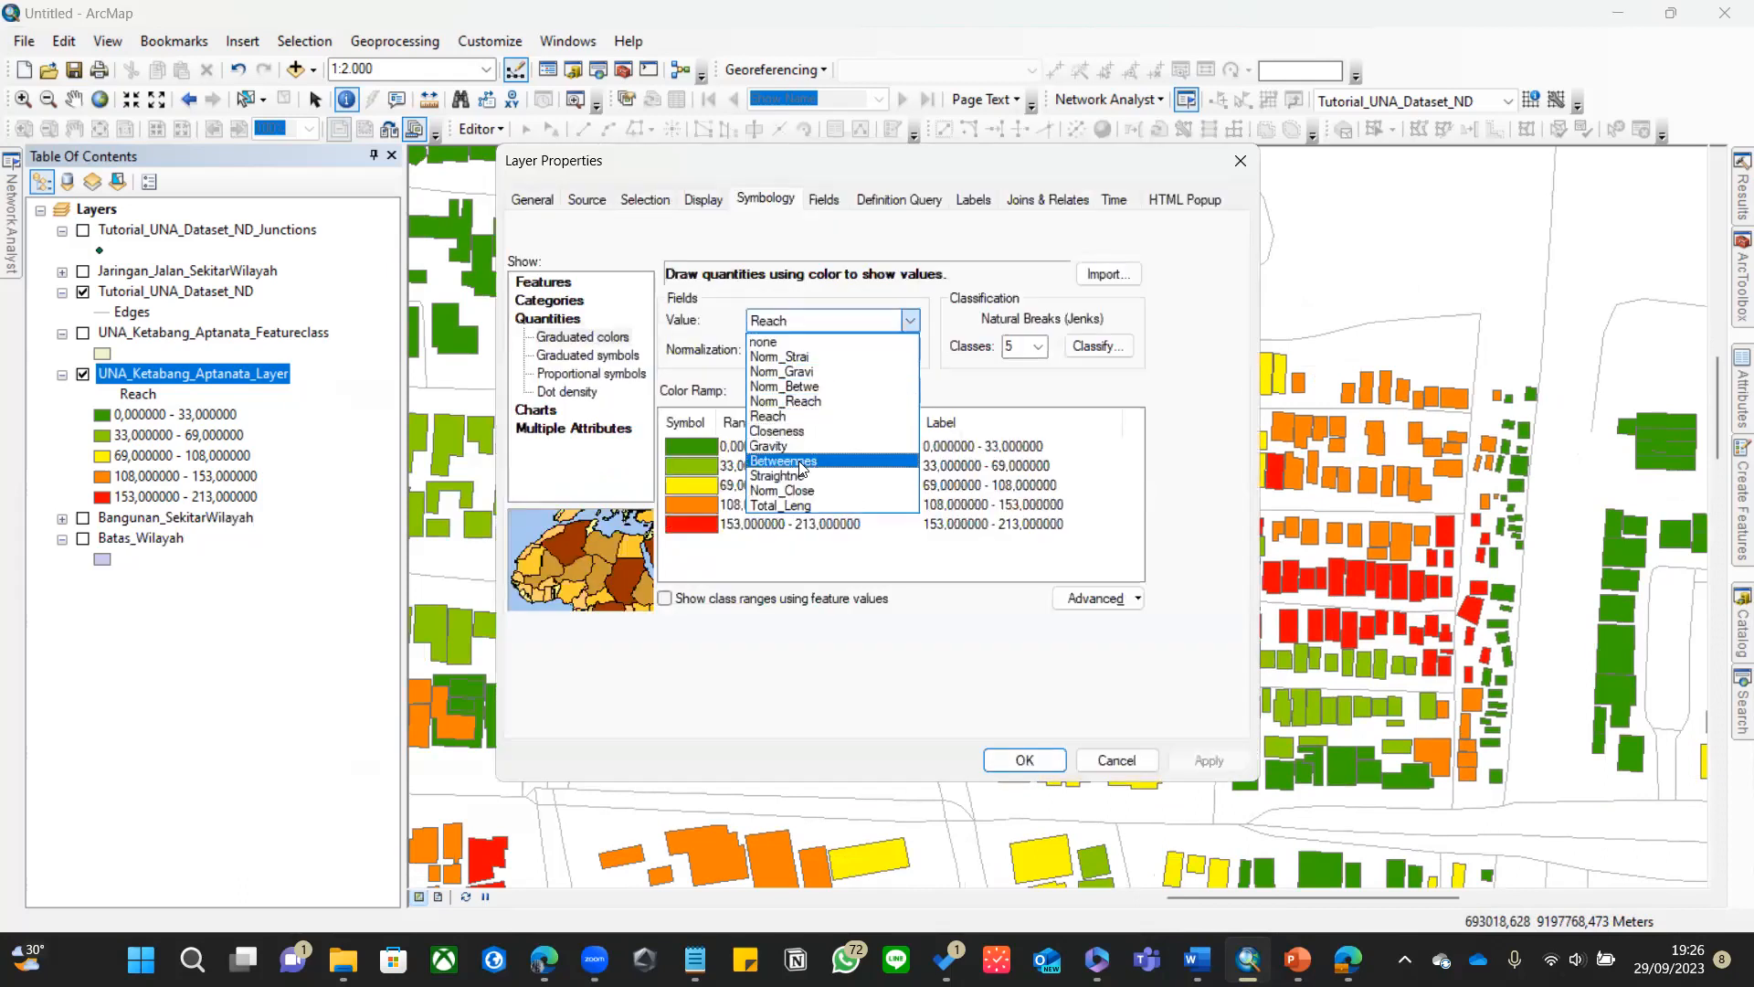
click(784, 433)
click(1024, 760)
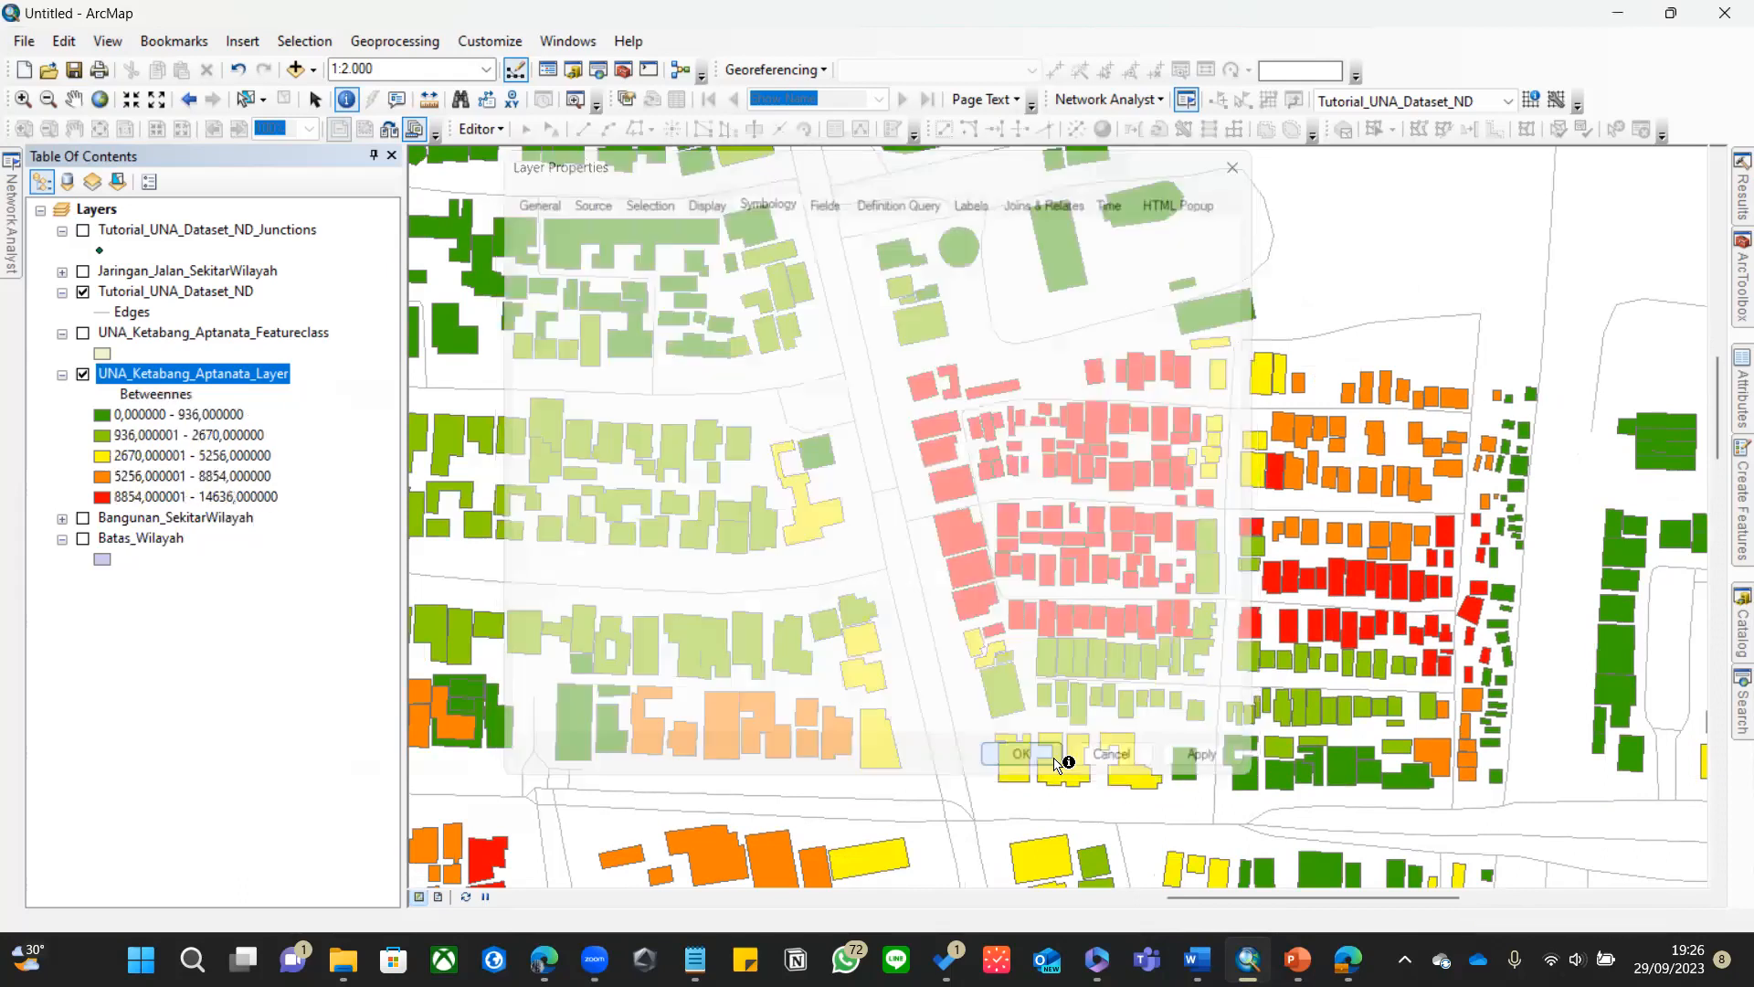
right_click(224, 383)
click(315, 501)
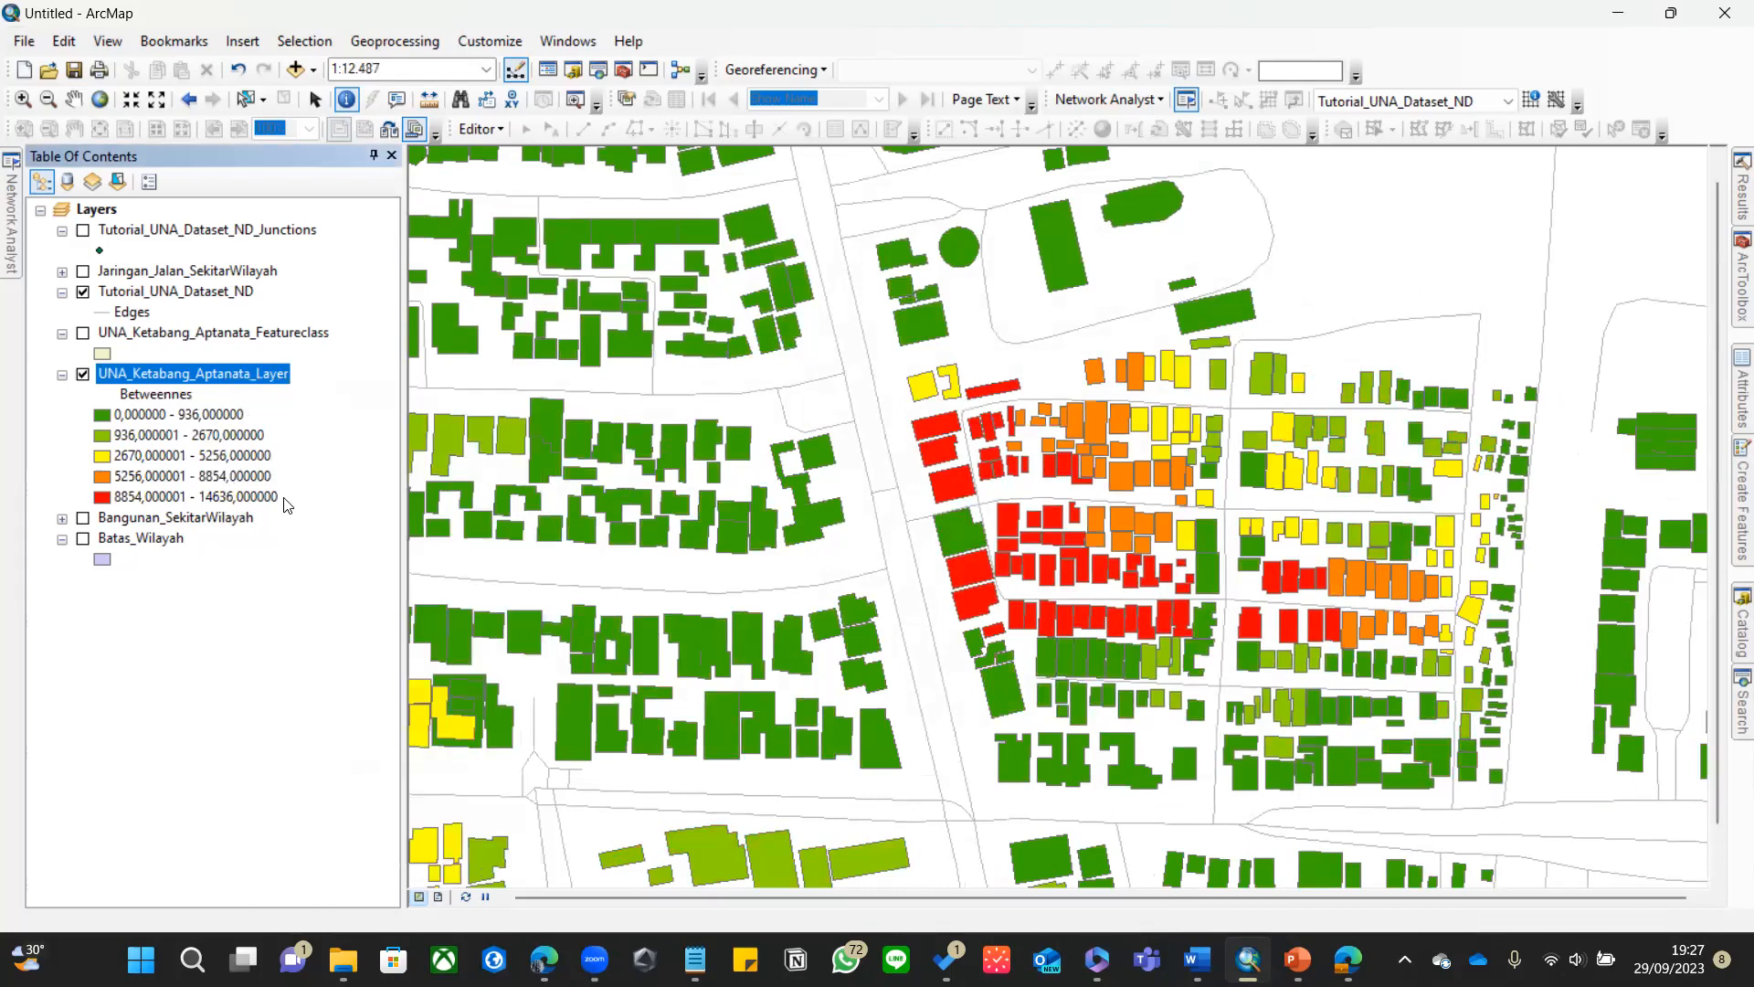
- Identify a building in the red cluster east of the main road, read its Betweennes value and examine the distribution across neighbouring blocks
scroll(1225, 394, down, 3)
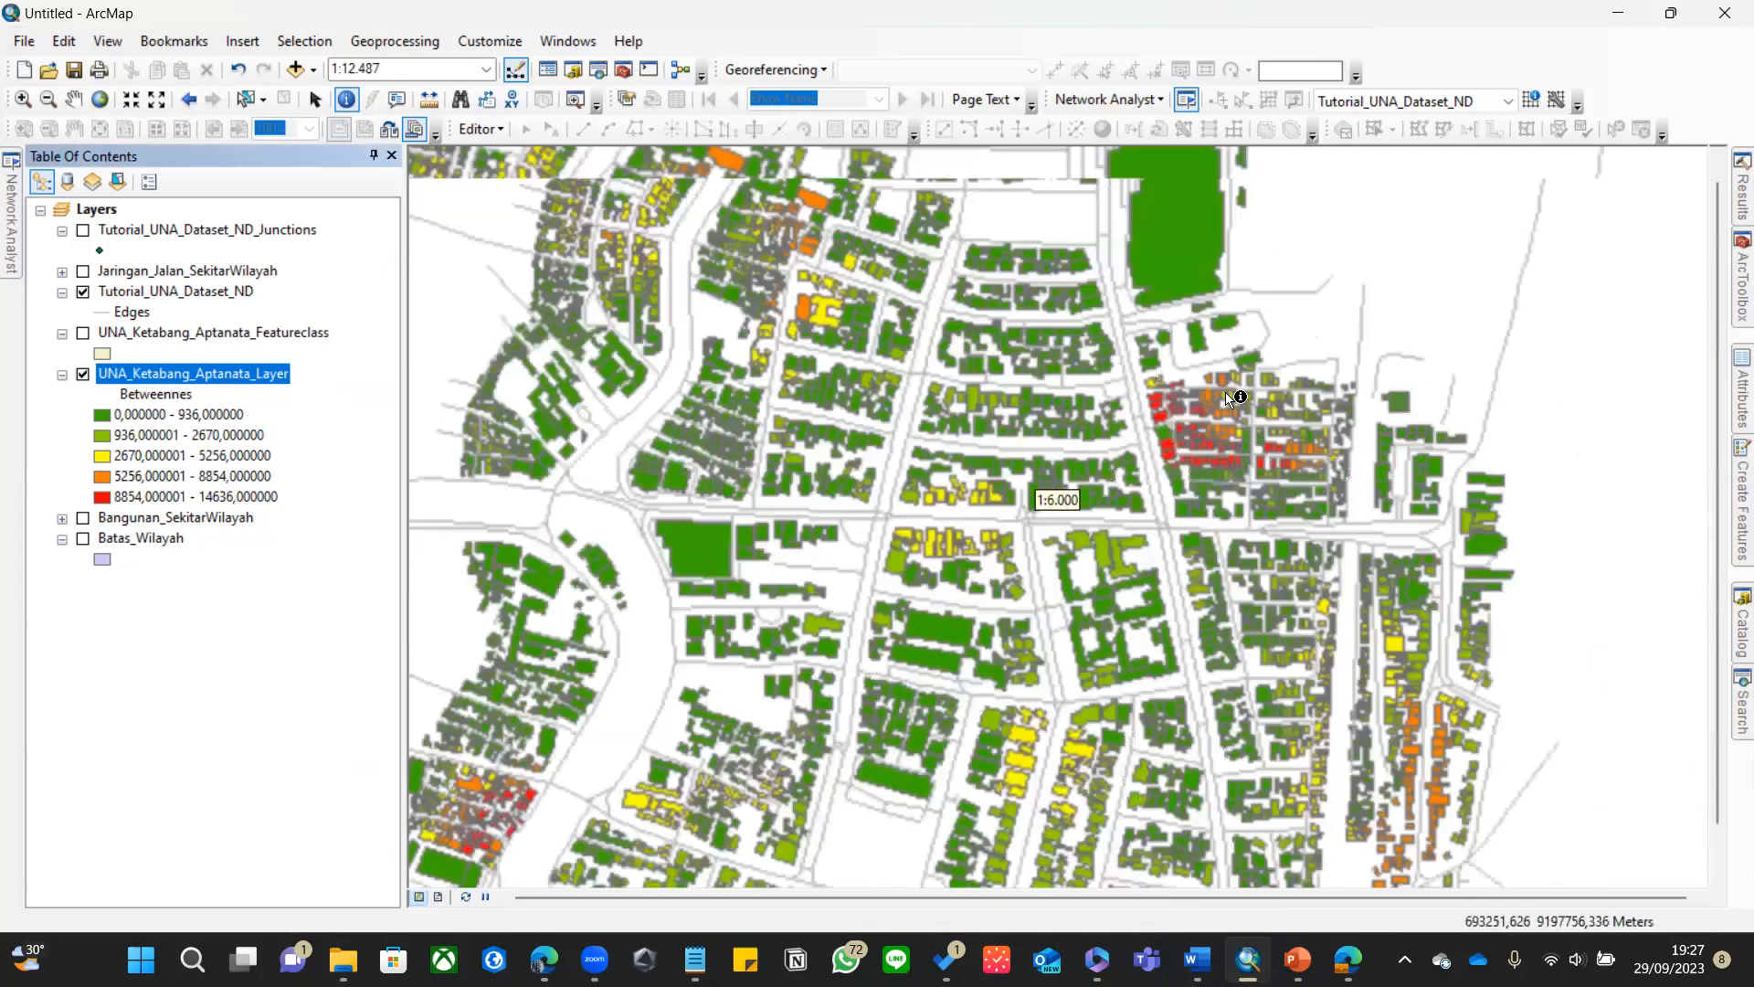
scroll(1229, 395, down, 3)
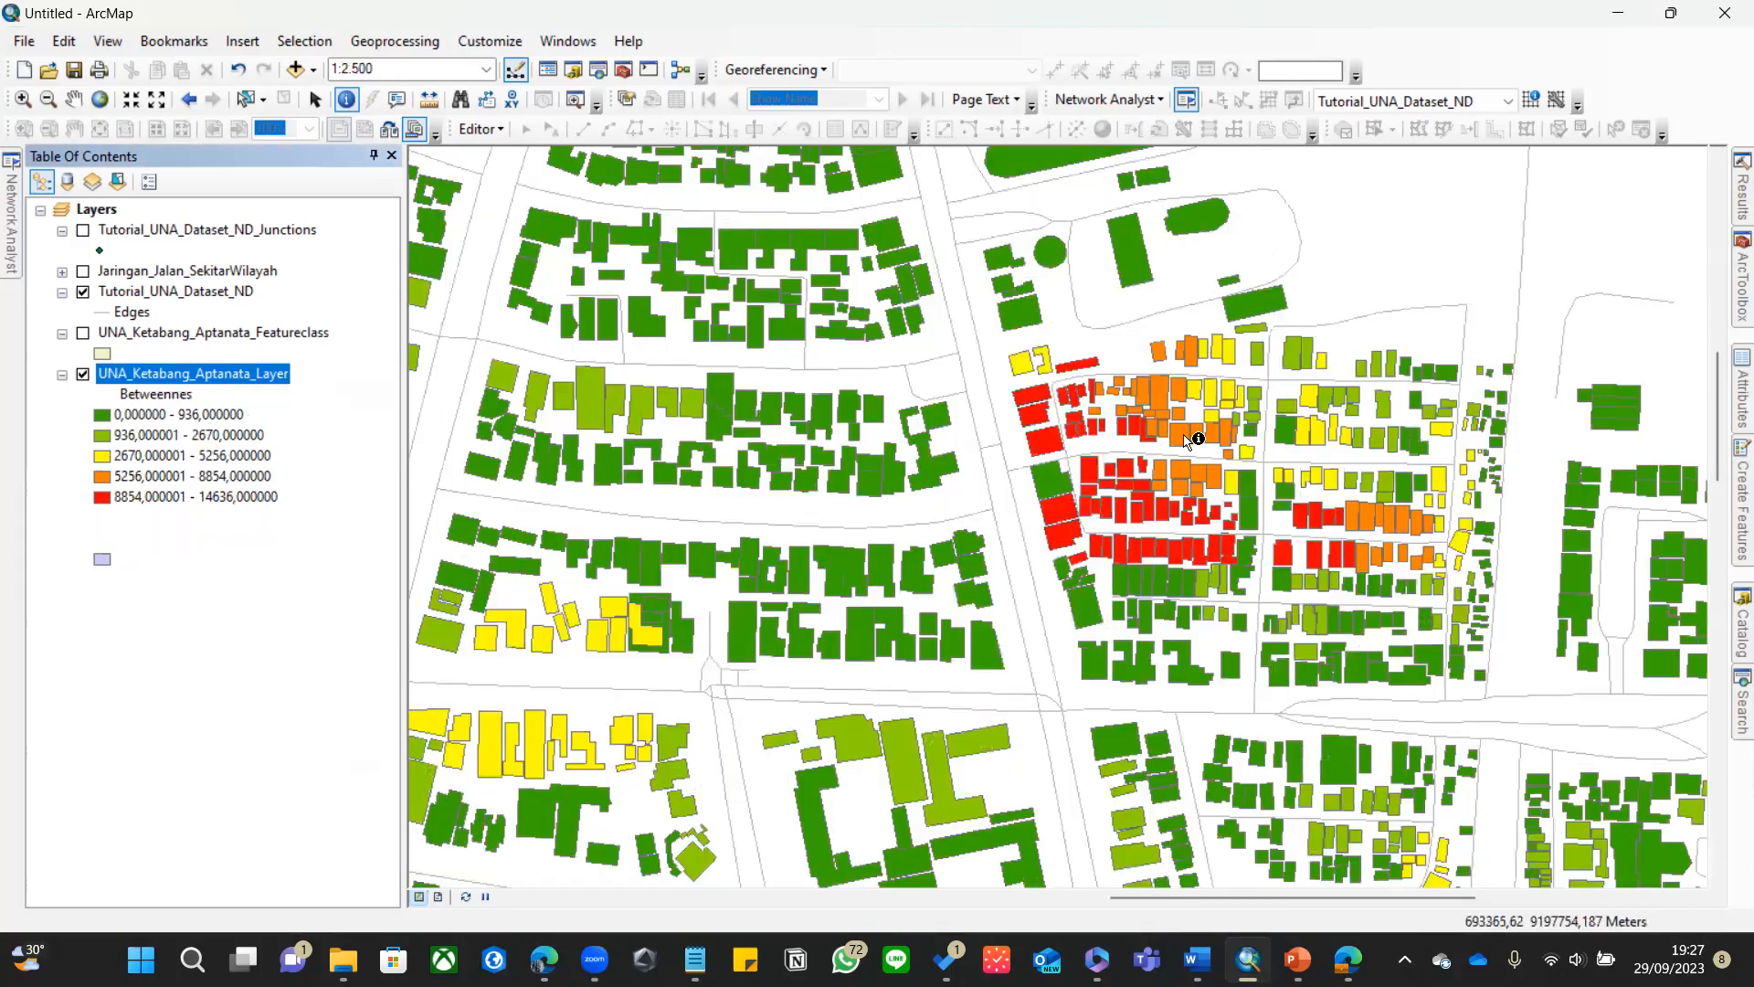
drag(1123, 388, 1074, 317)
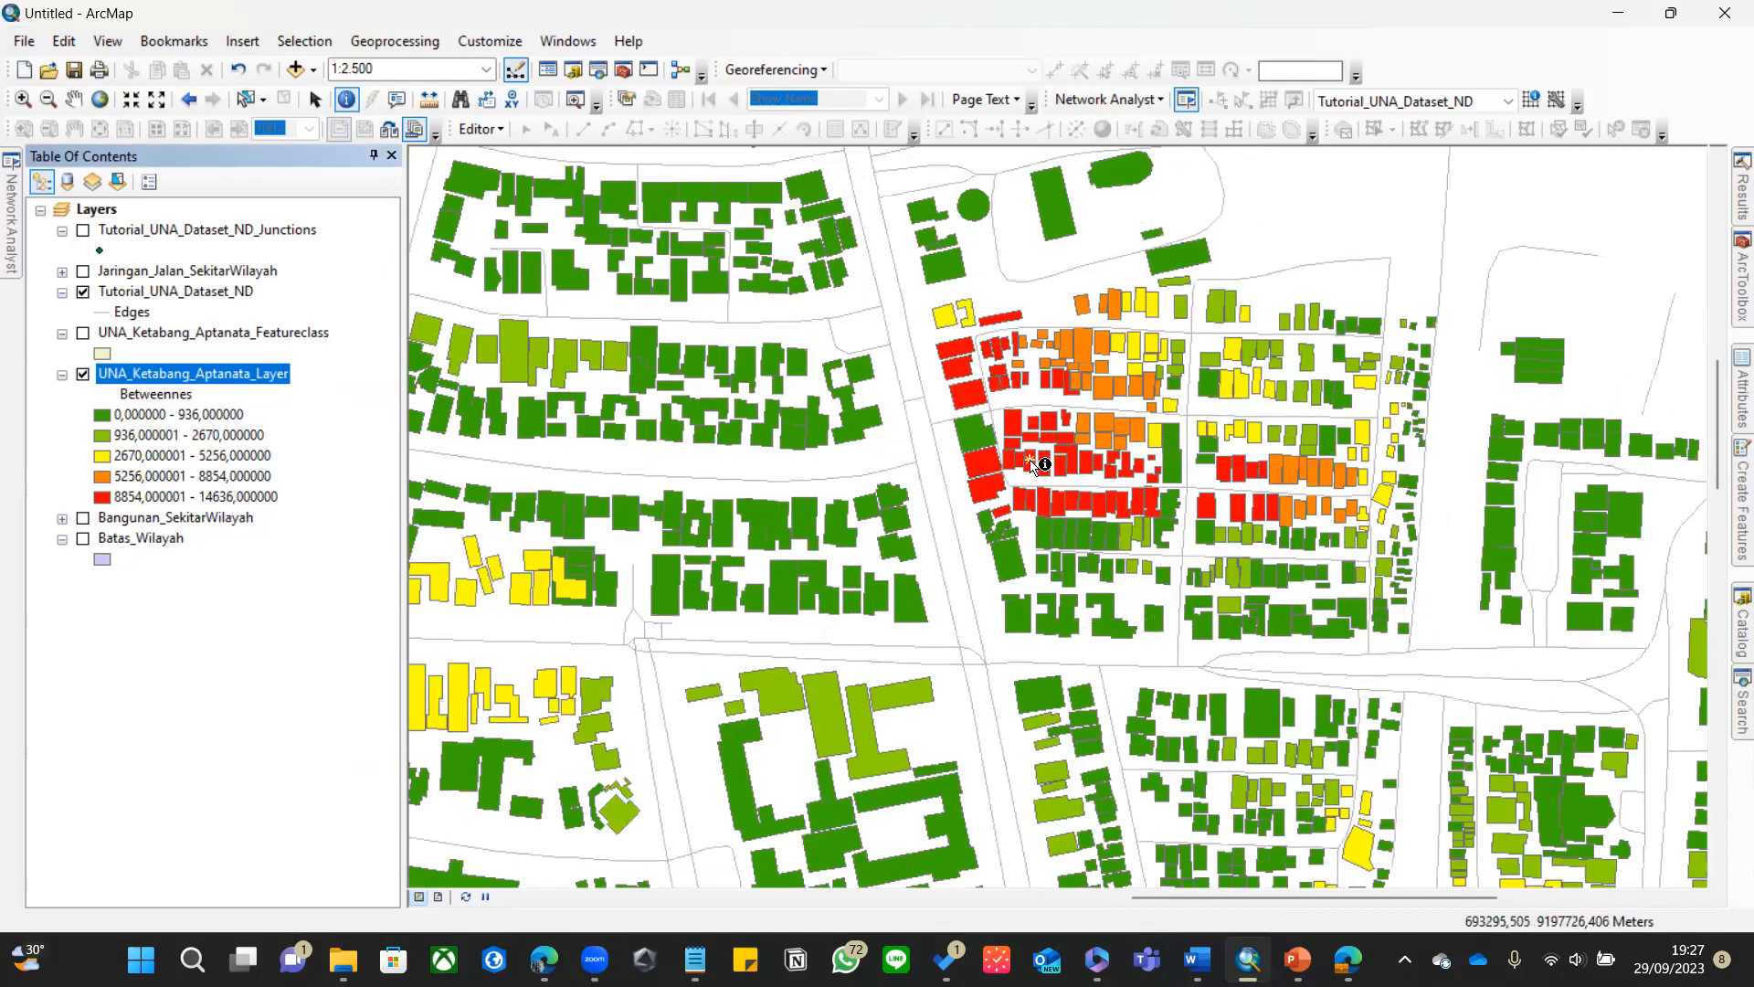
click(1030, 455)
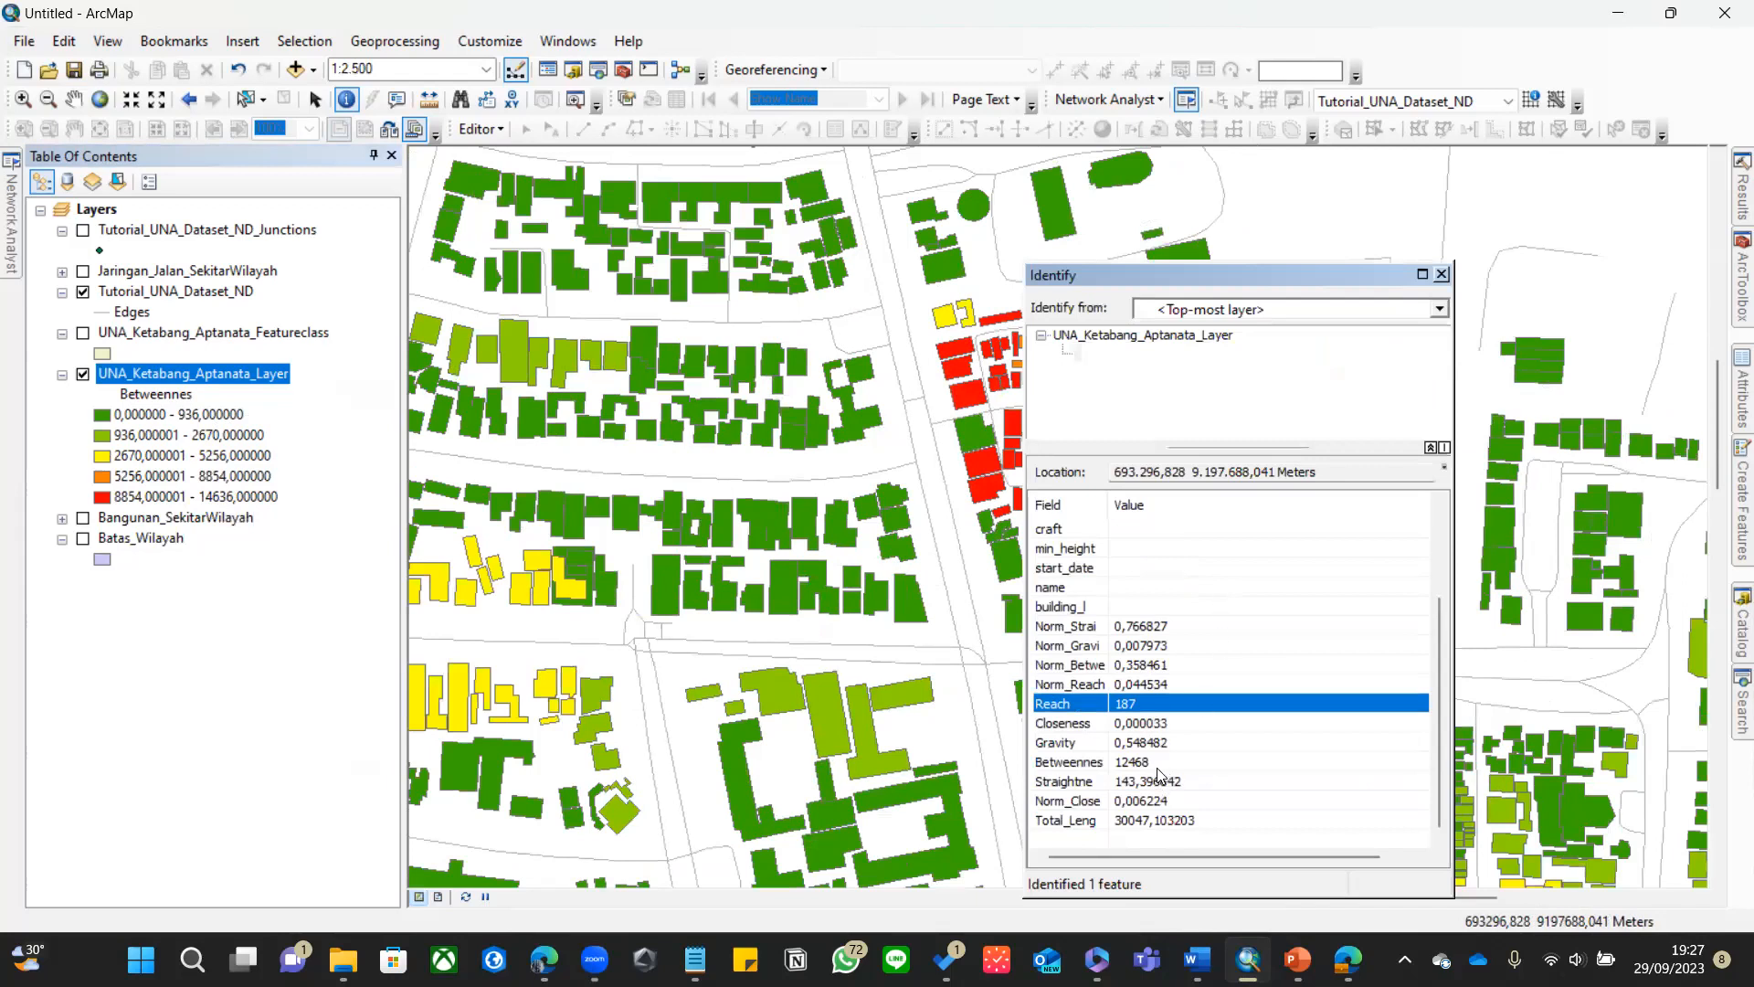
click(1140, 764)
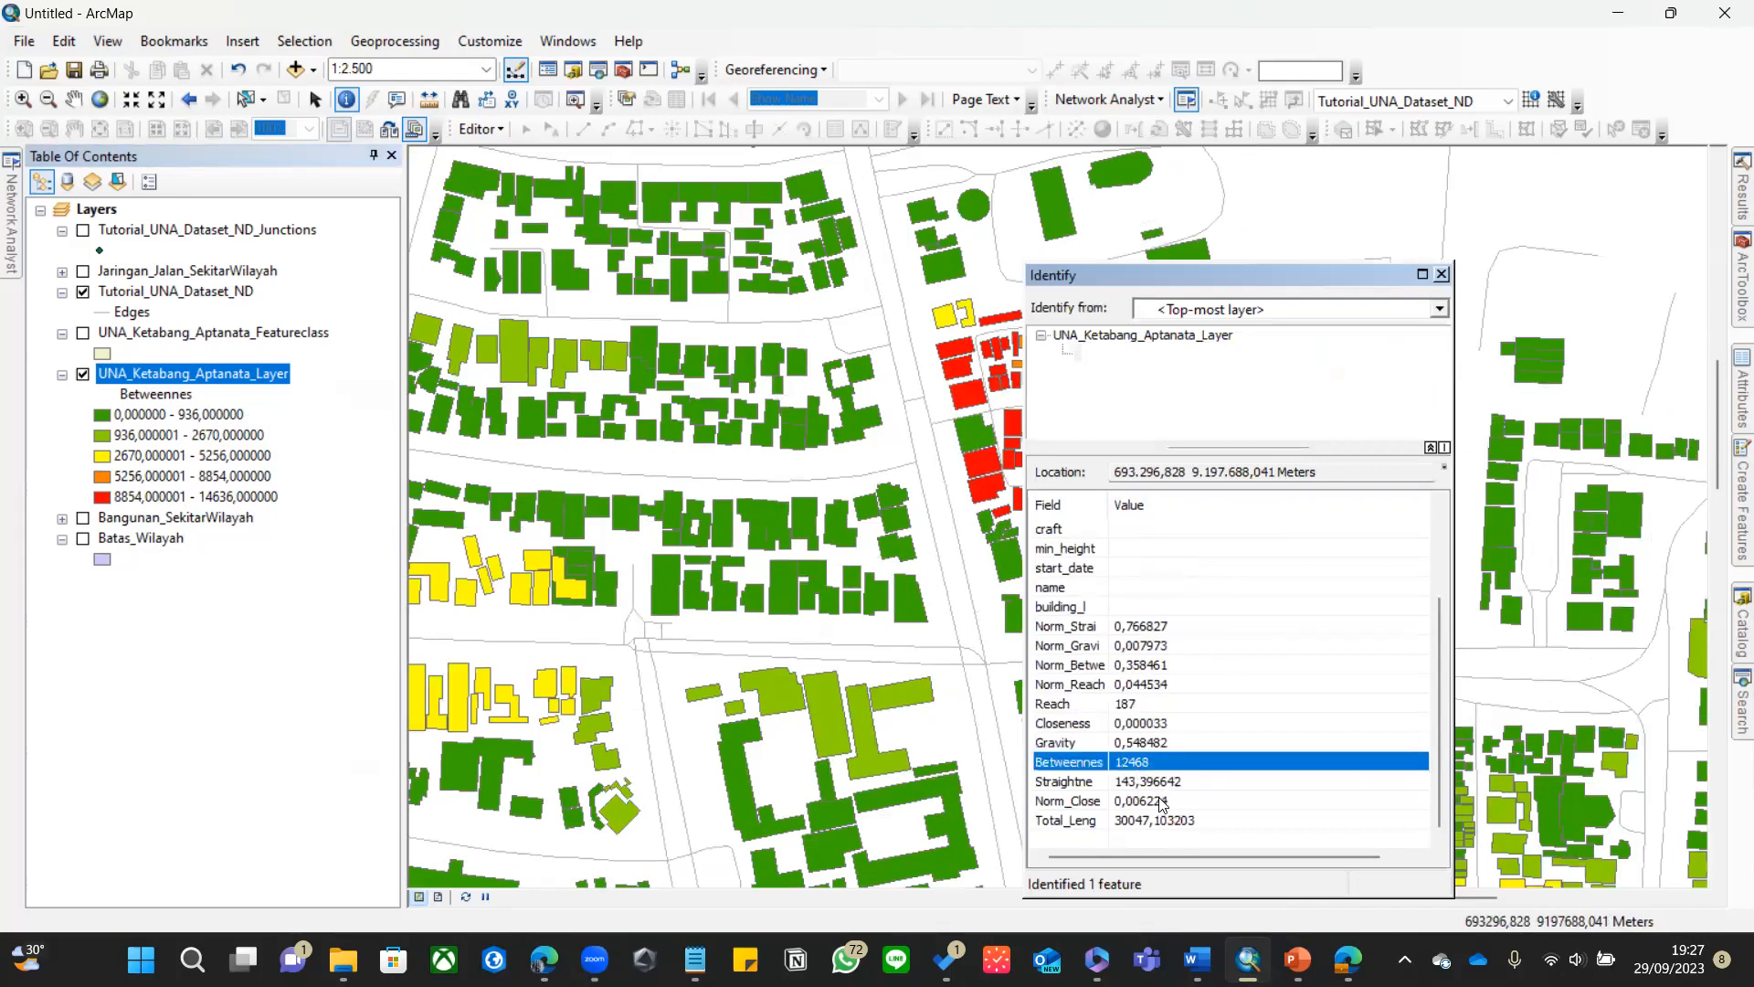
click(1442, 275)
drag(1099, 348, 1060, 359)
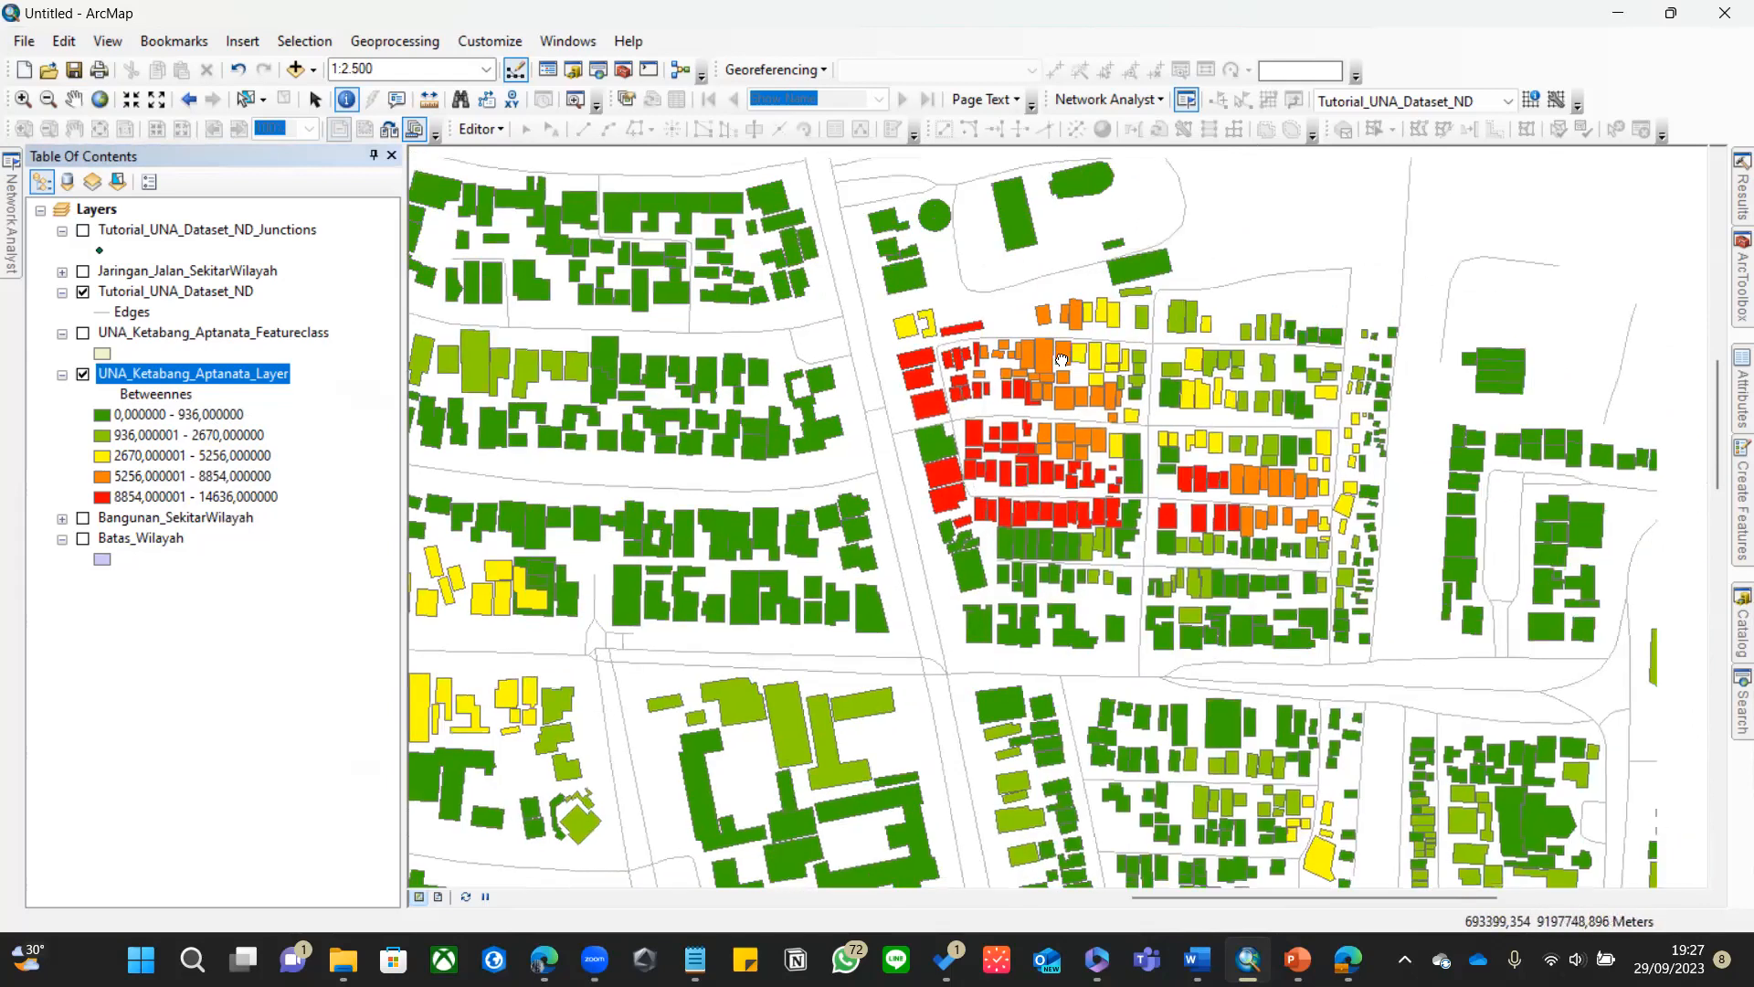
drag(1094, 425, 943, 305)
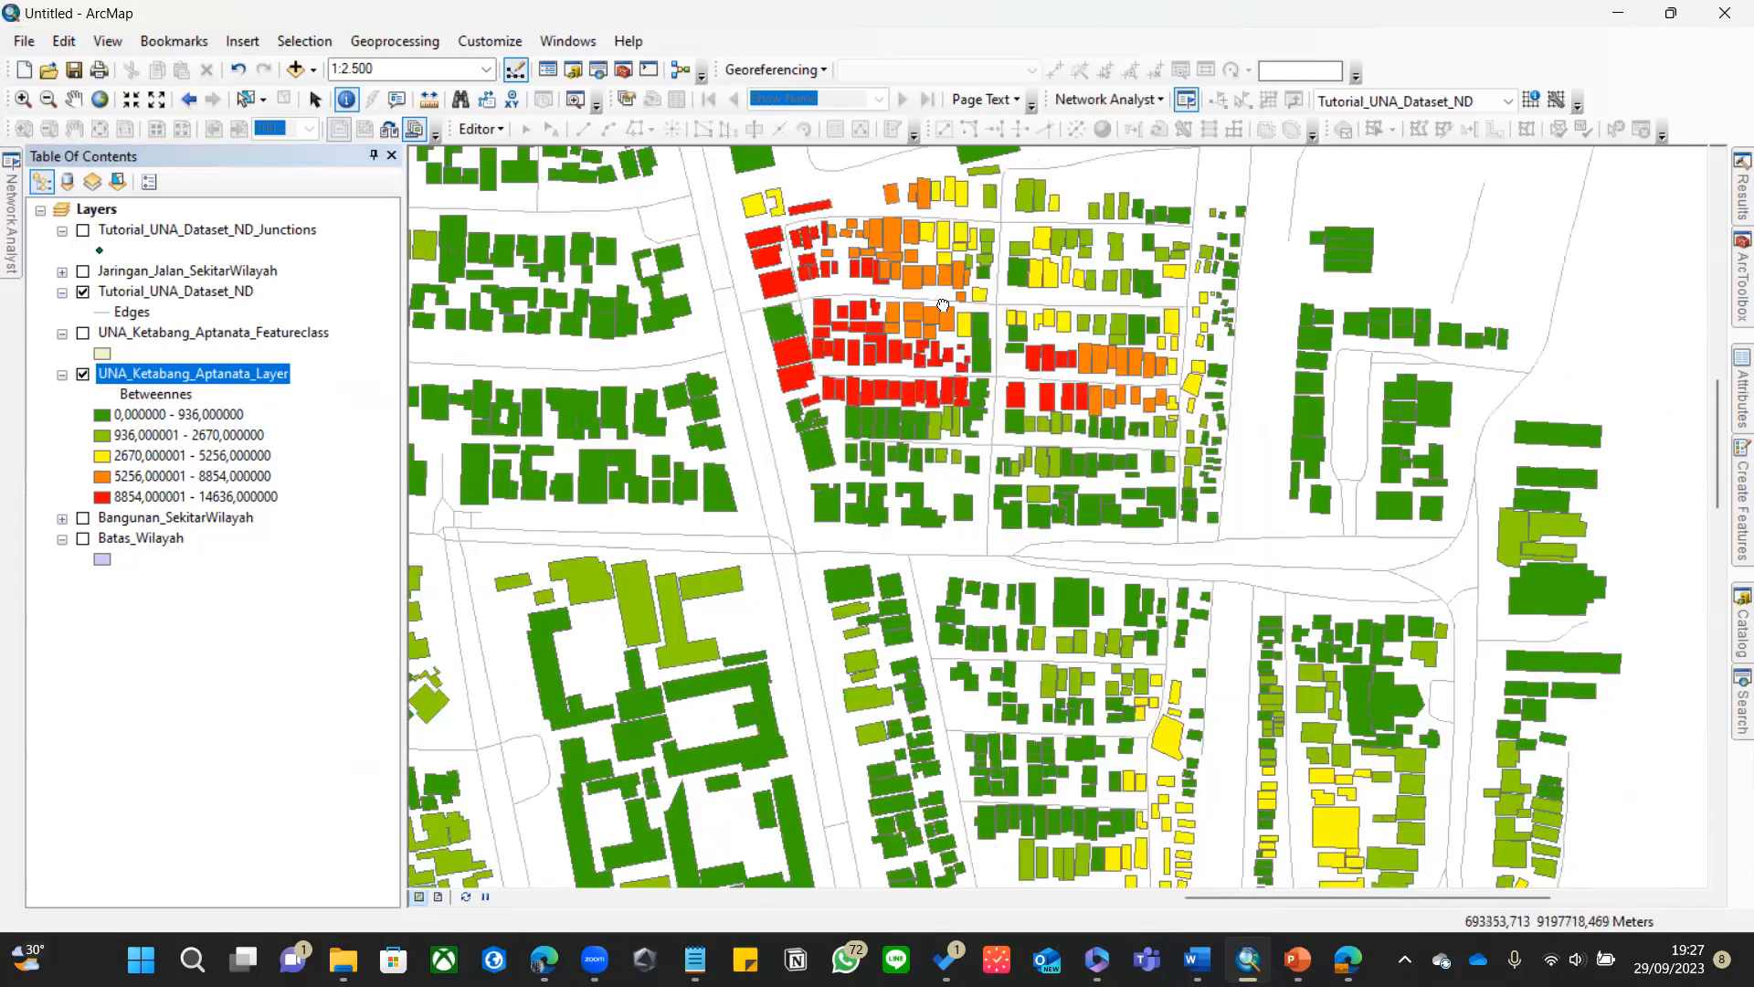
drag(1157, 346, 1304, 336)
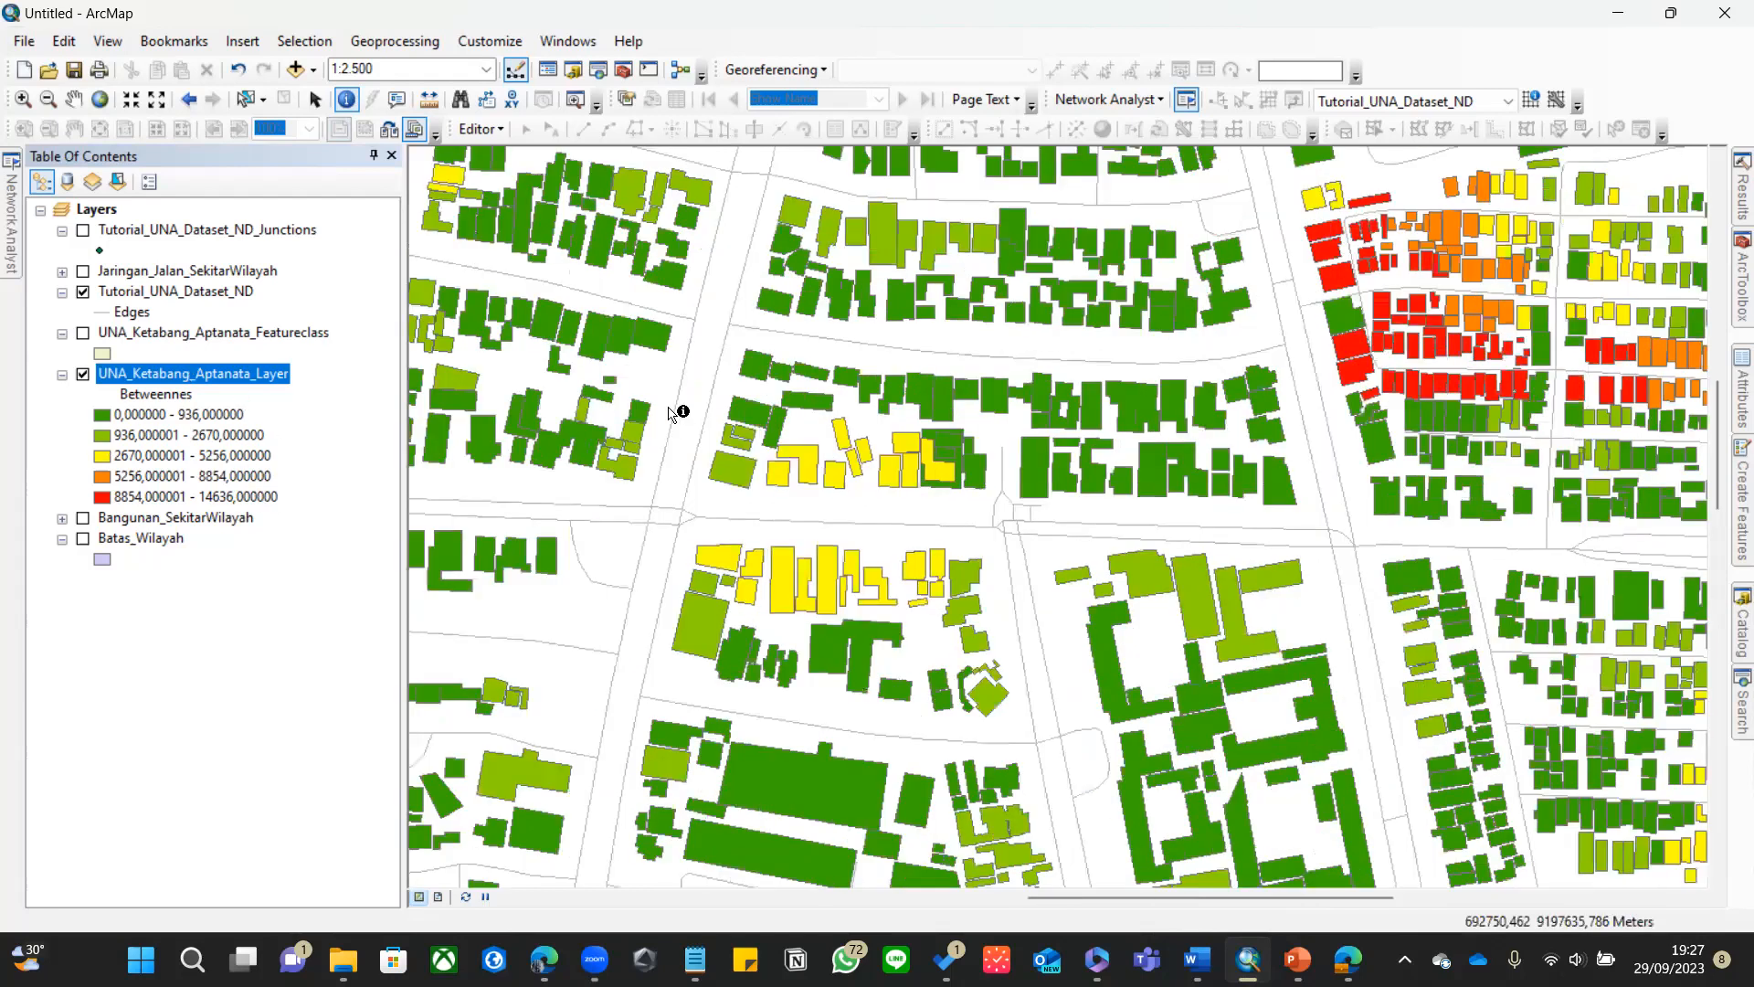
scroll(680, 411, down, 5)
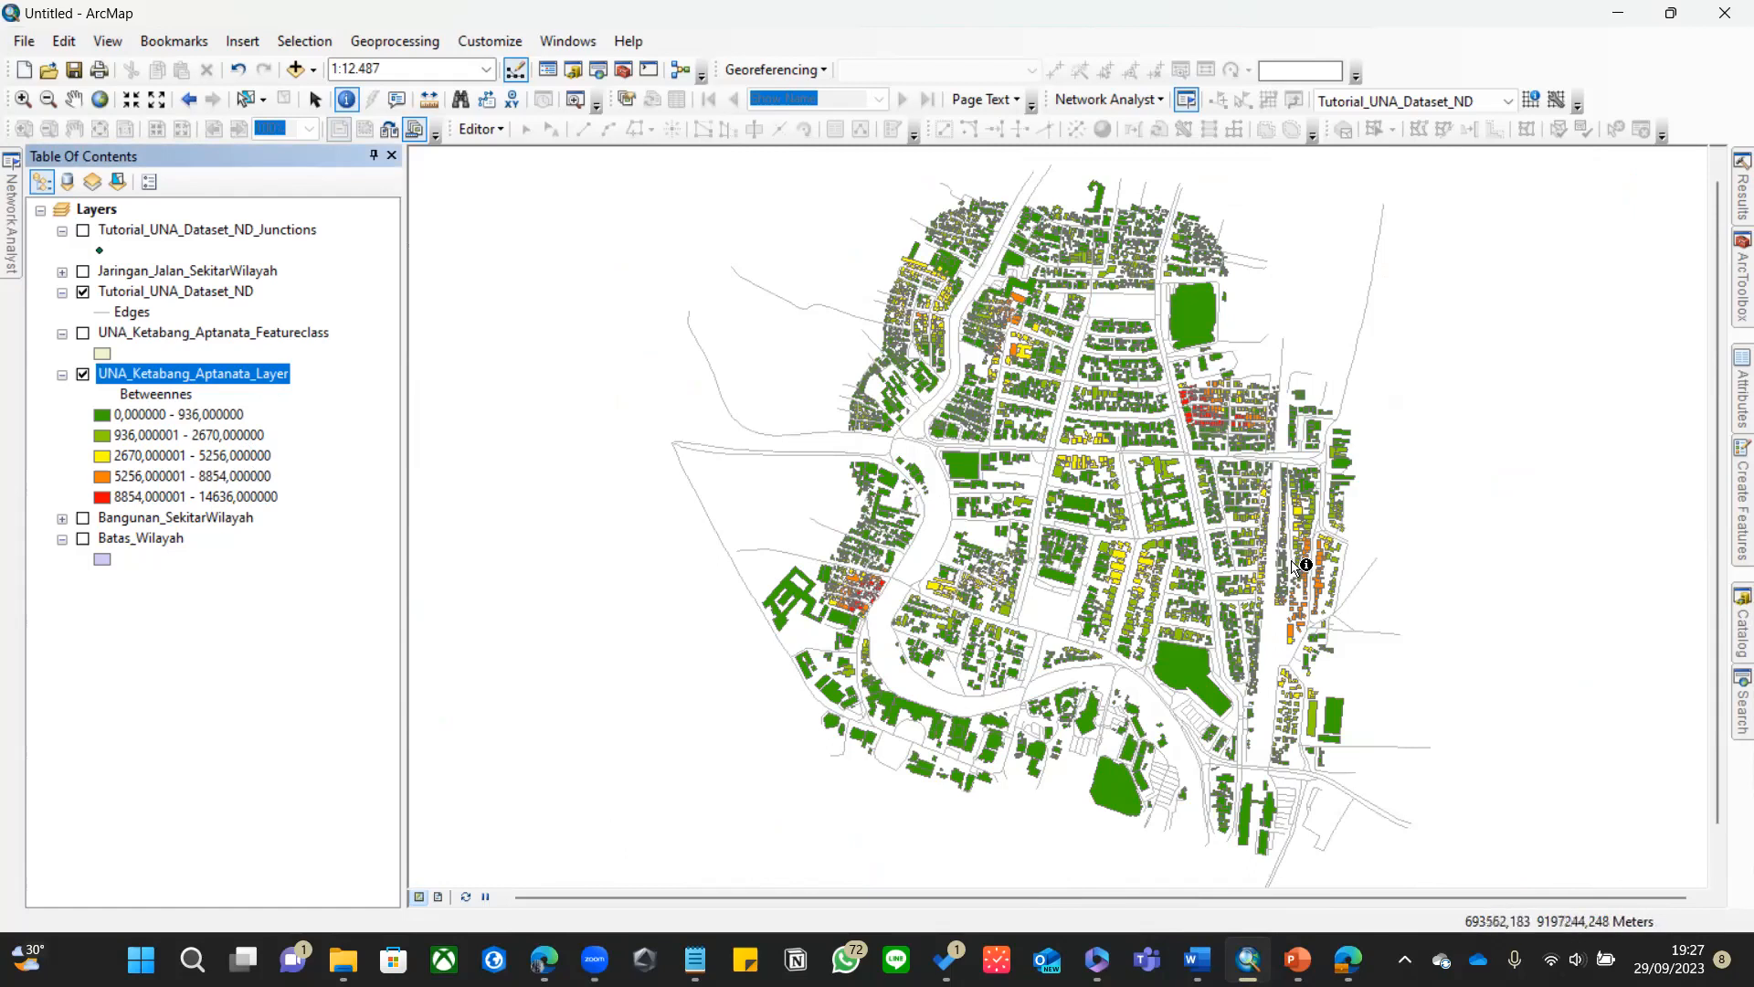
- Symbolize UNA_Ketabang_Aptanata_Layer with graduated colors by the Closeness field
right_click(260, 371)
click(353, 844)
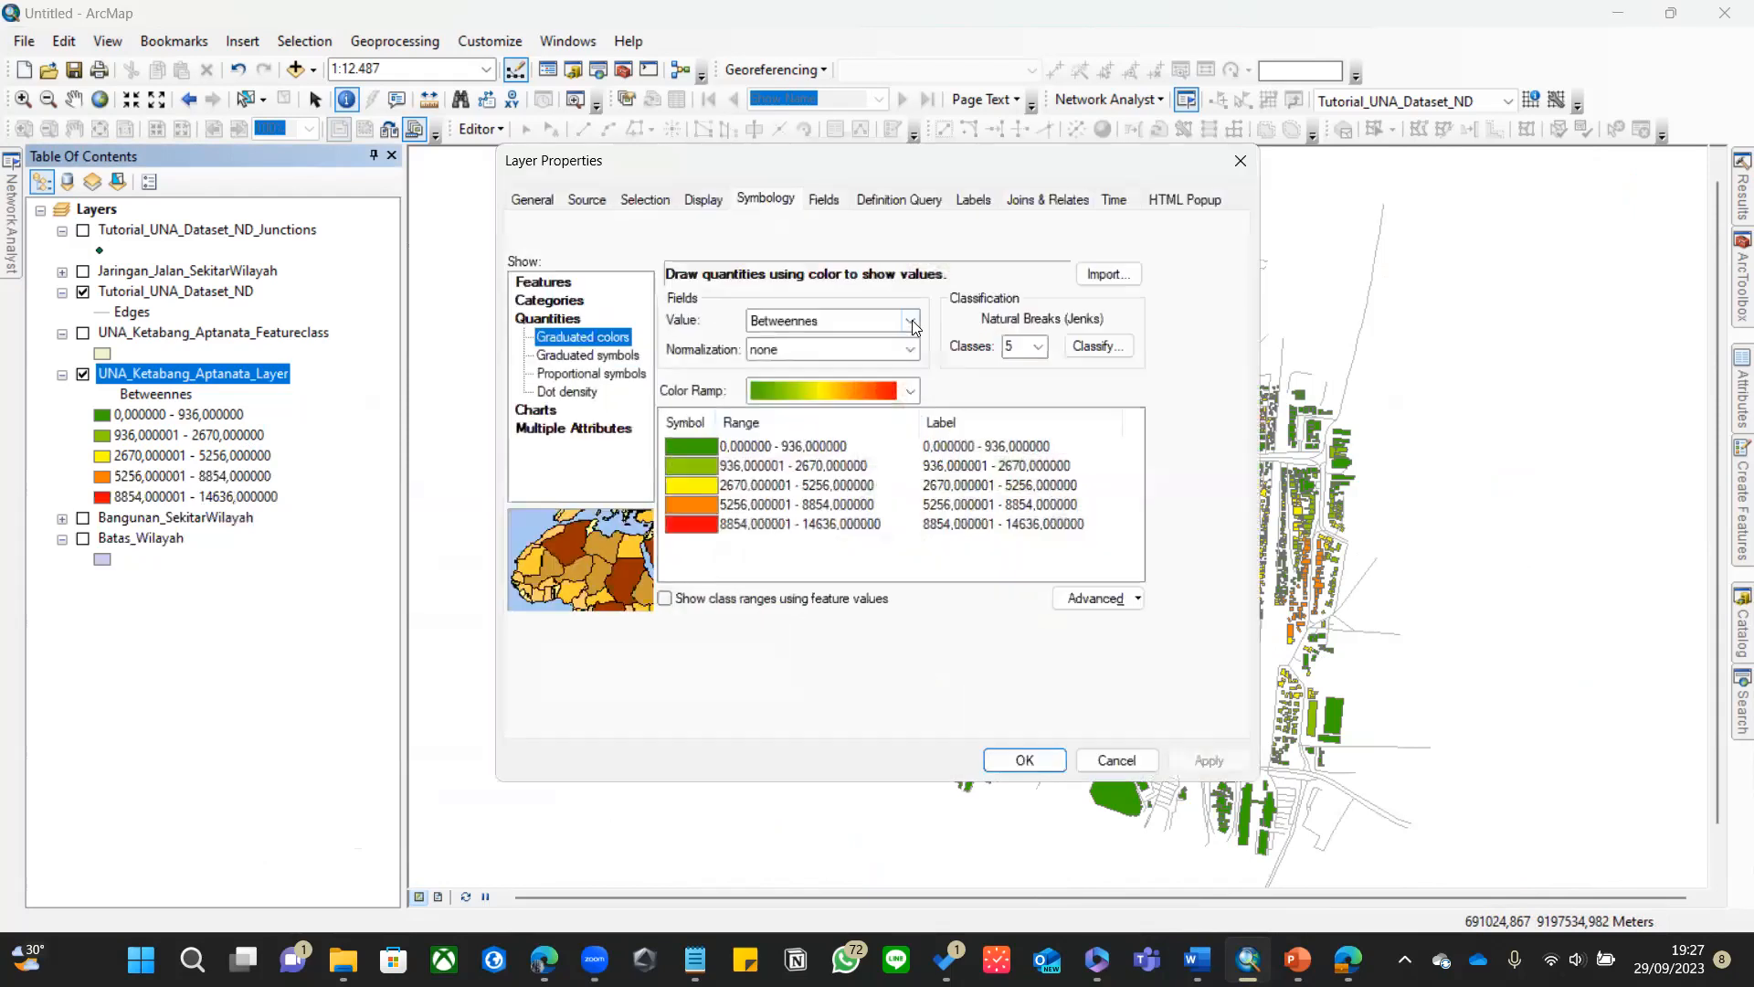
click(909, 320)
click(781, 430)
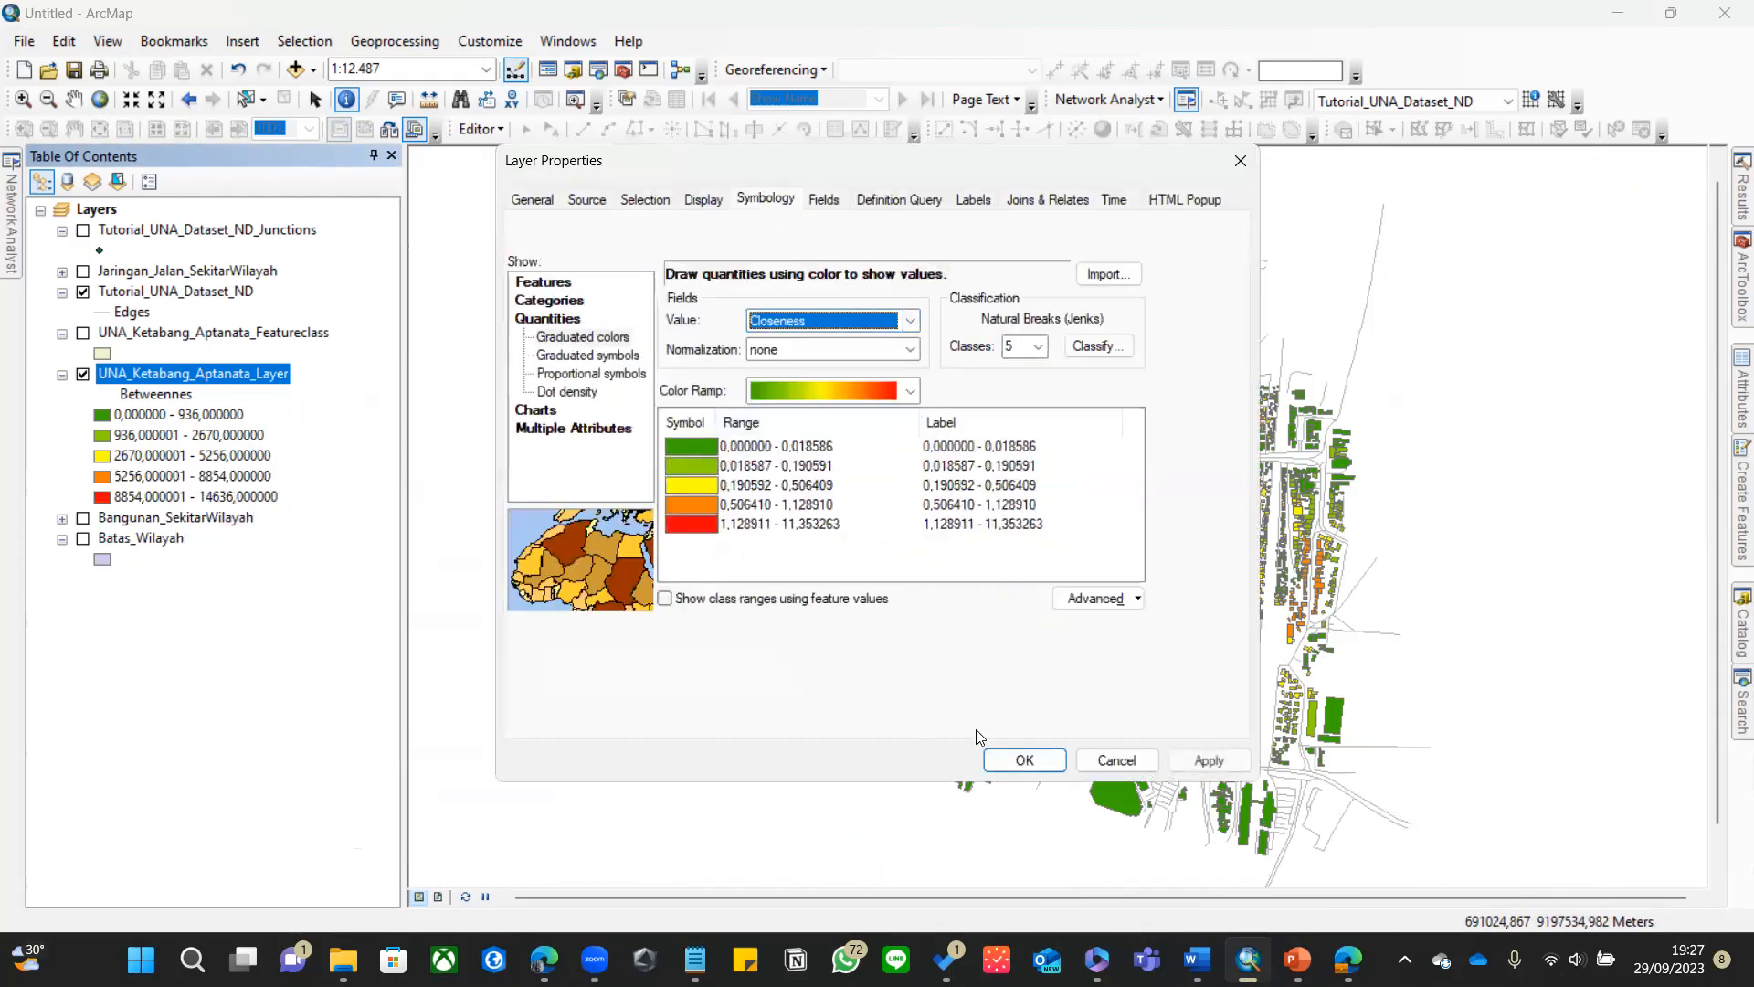
click(1023, 758)
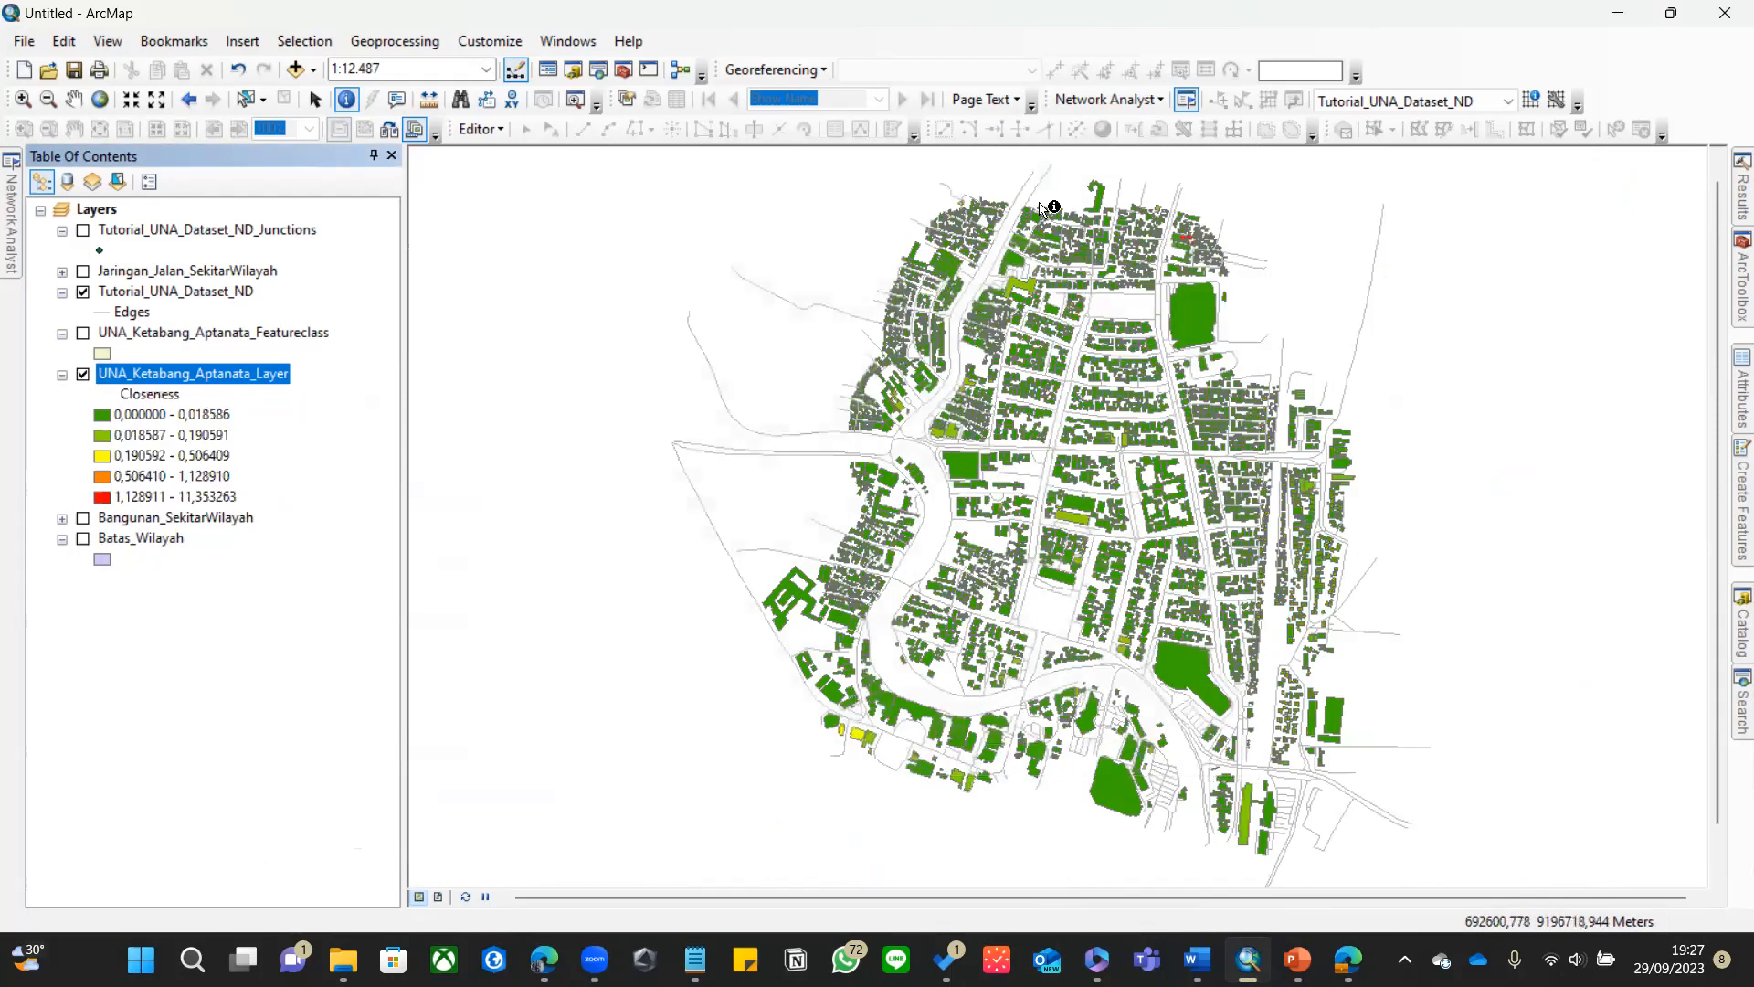
- Switch the graduated-color value field of UNA_Ketabang_Aptanata_Layer back to Reach
right_click(183, 375)
click(260, 857)
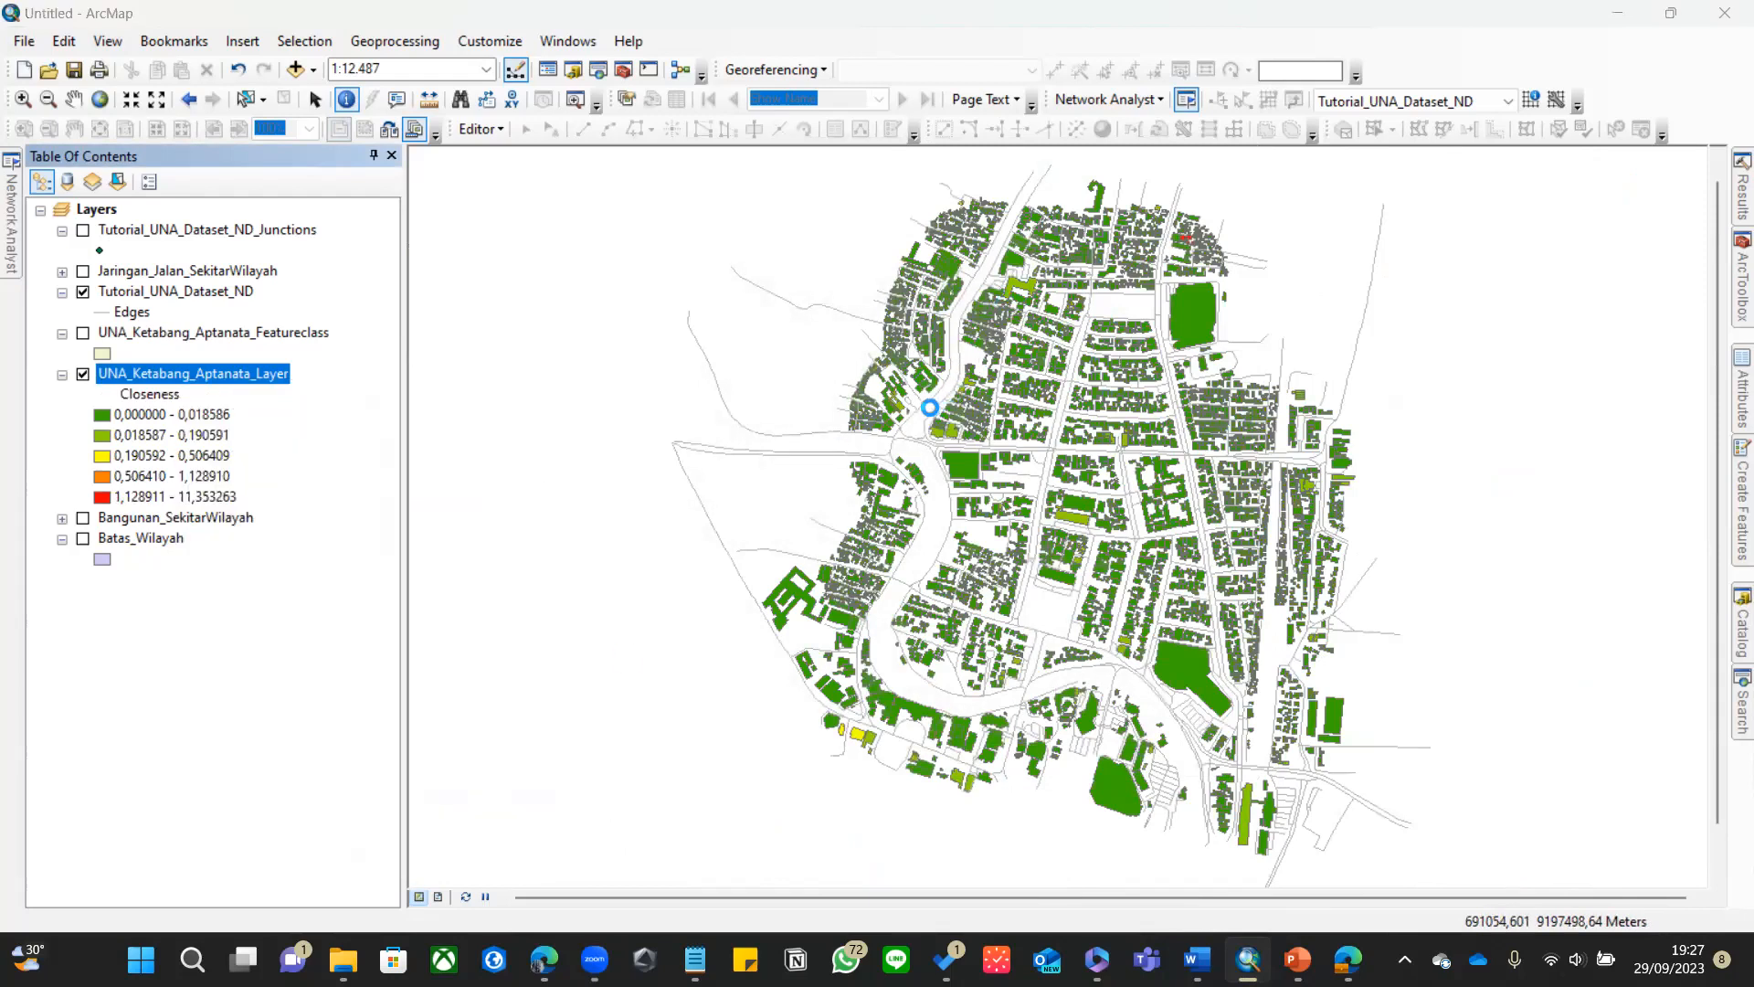
click(910, 319)
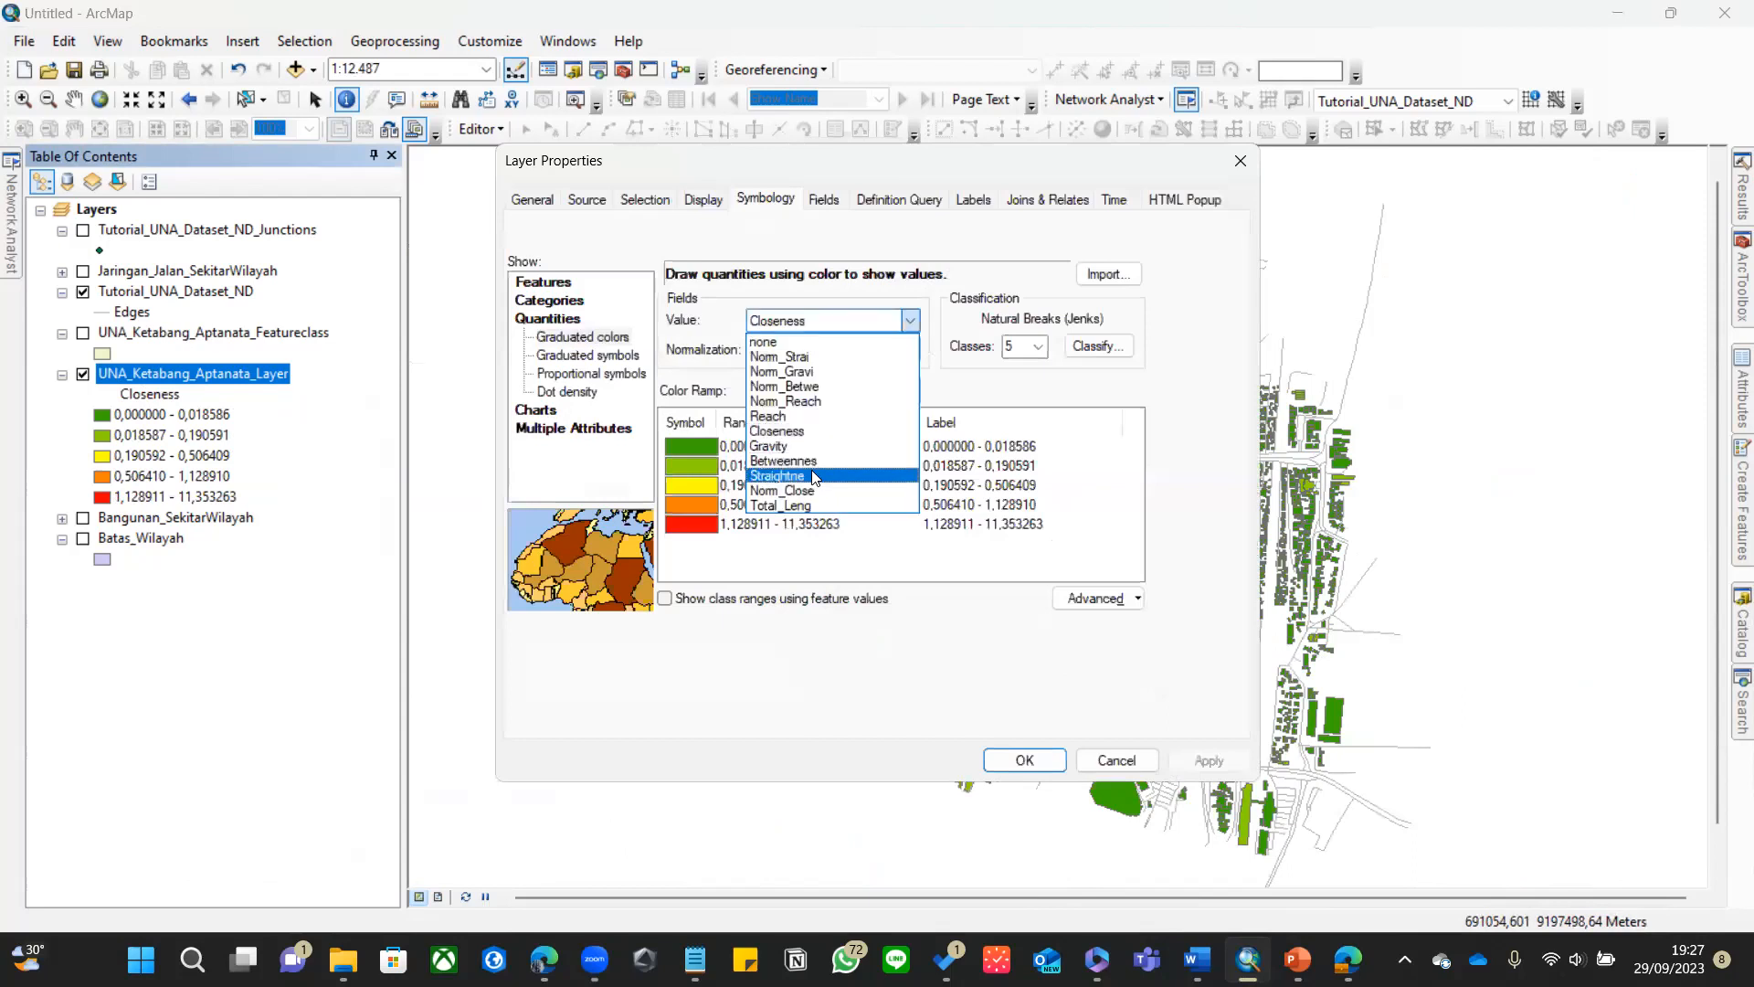
click(784, 418)
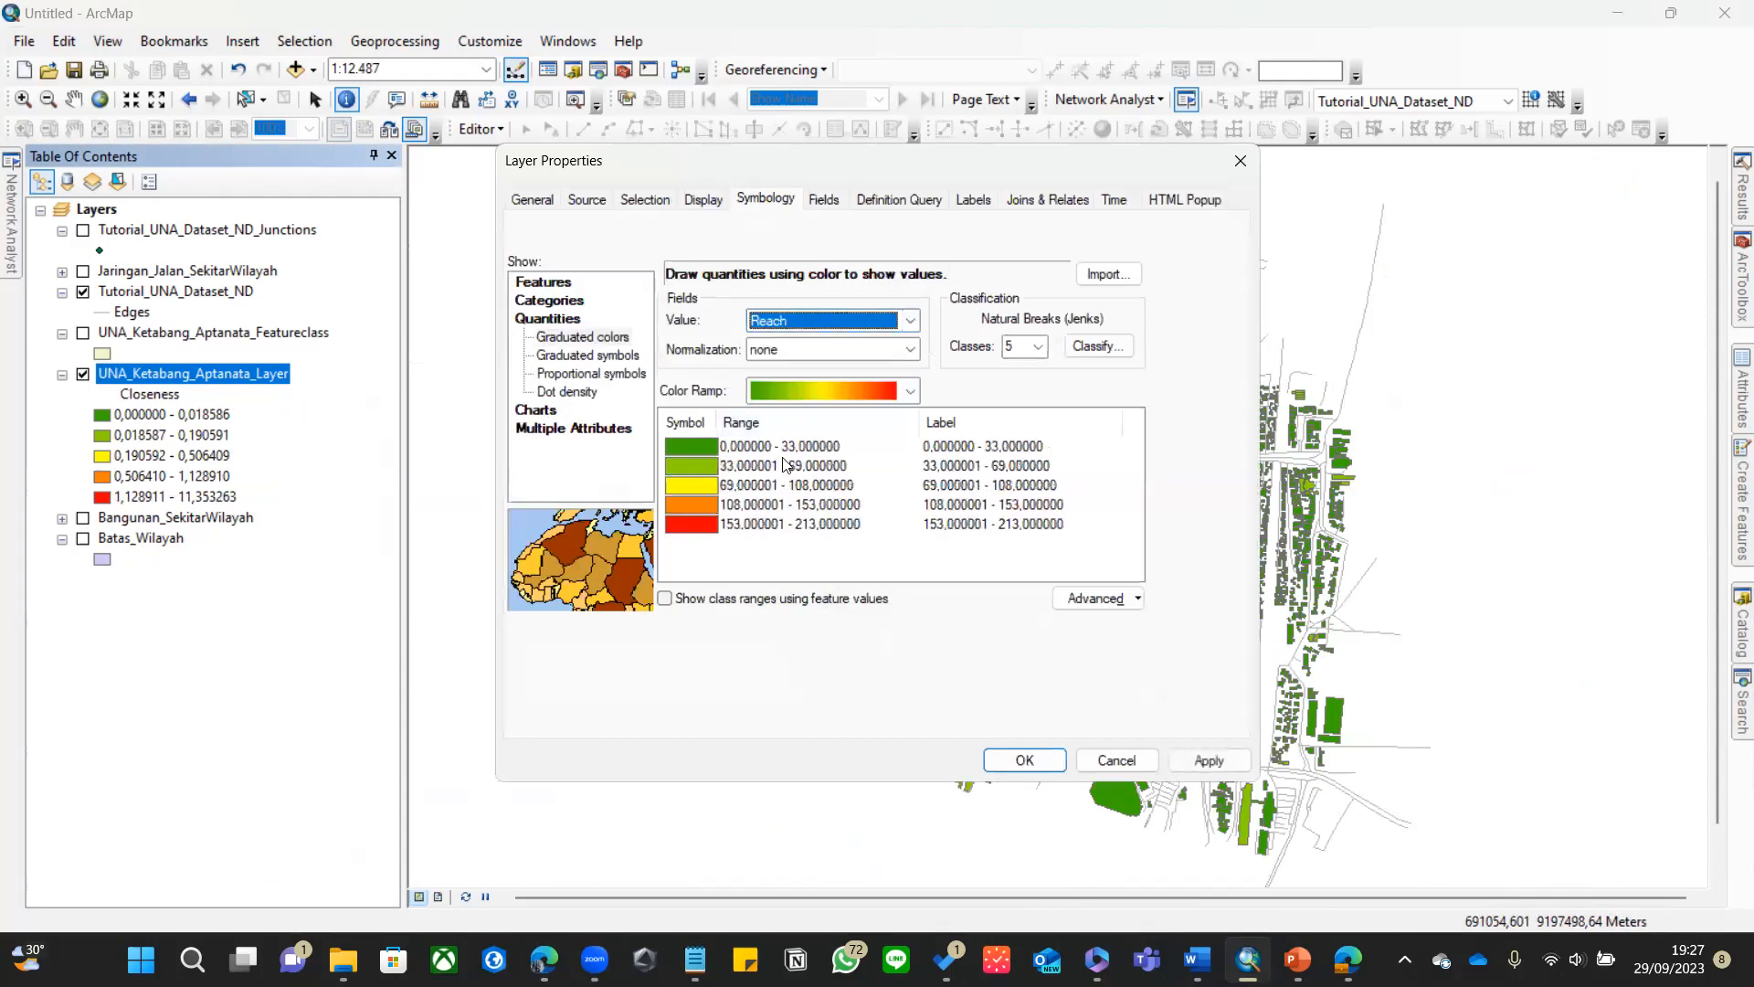
click(1012, 762)
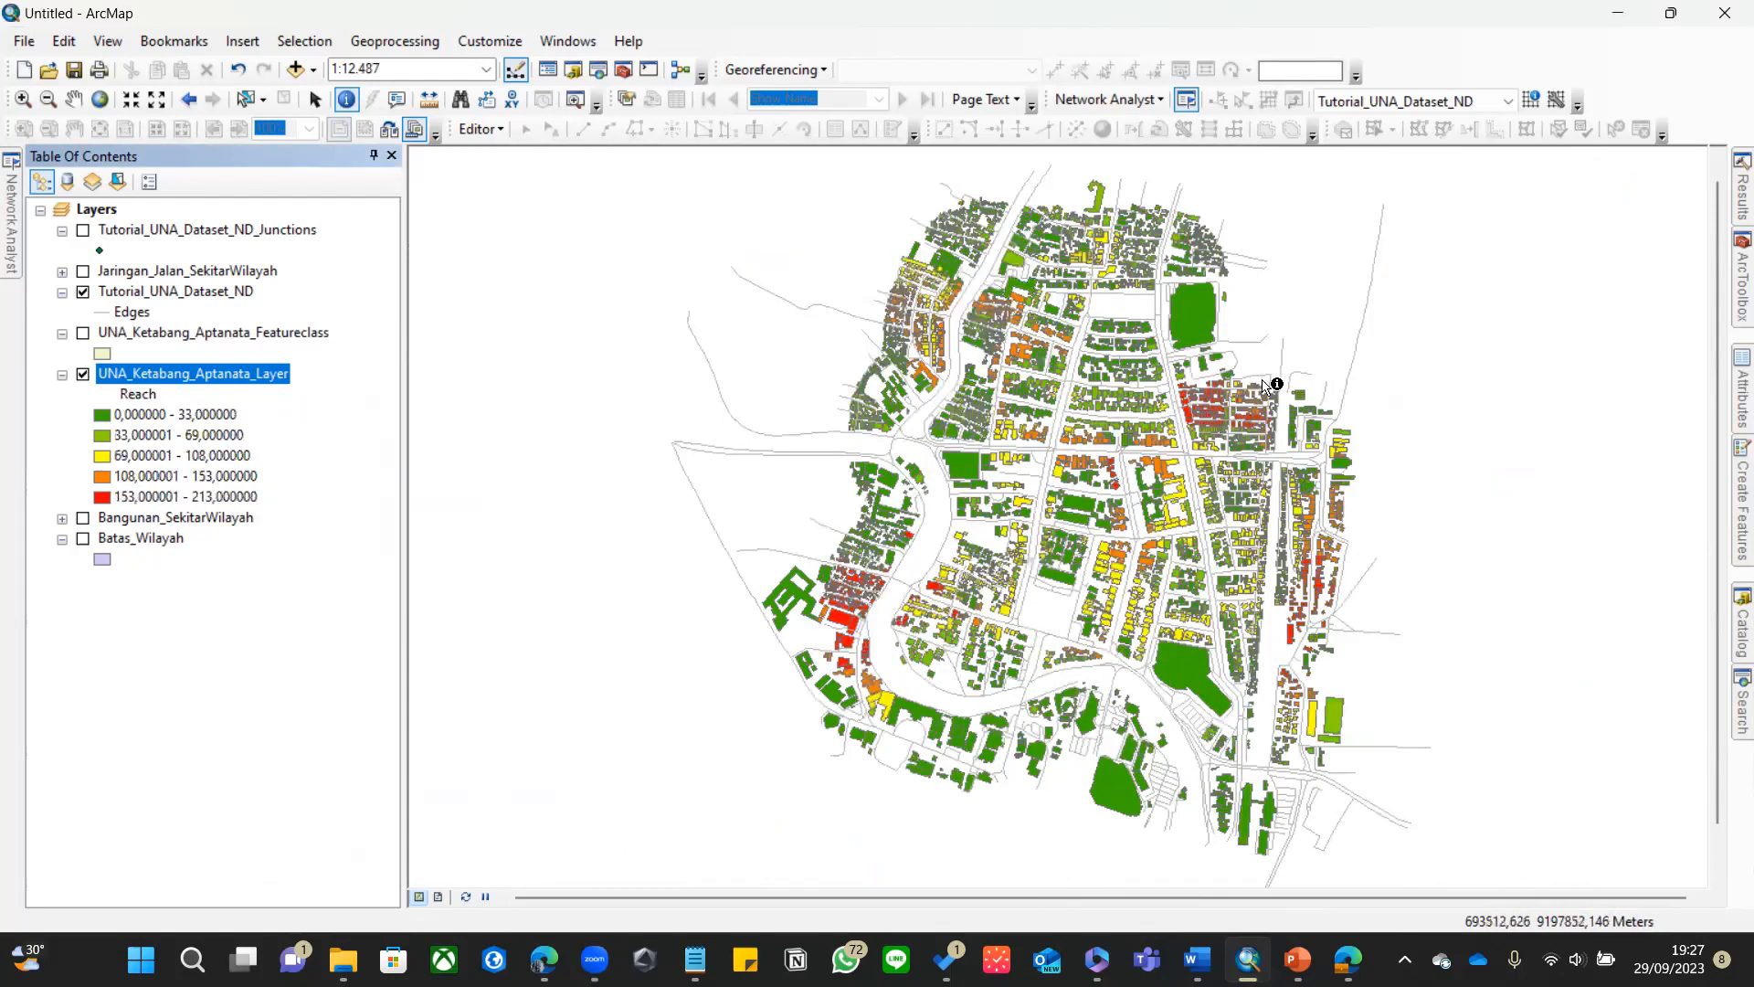
- Apply a light-to-dark red color ramp to the Reach classes of UNA_Ketabang_Aptanata_Layer
right_click(276, 373)
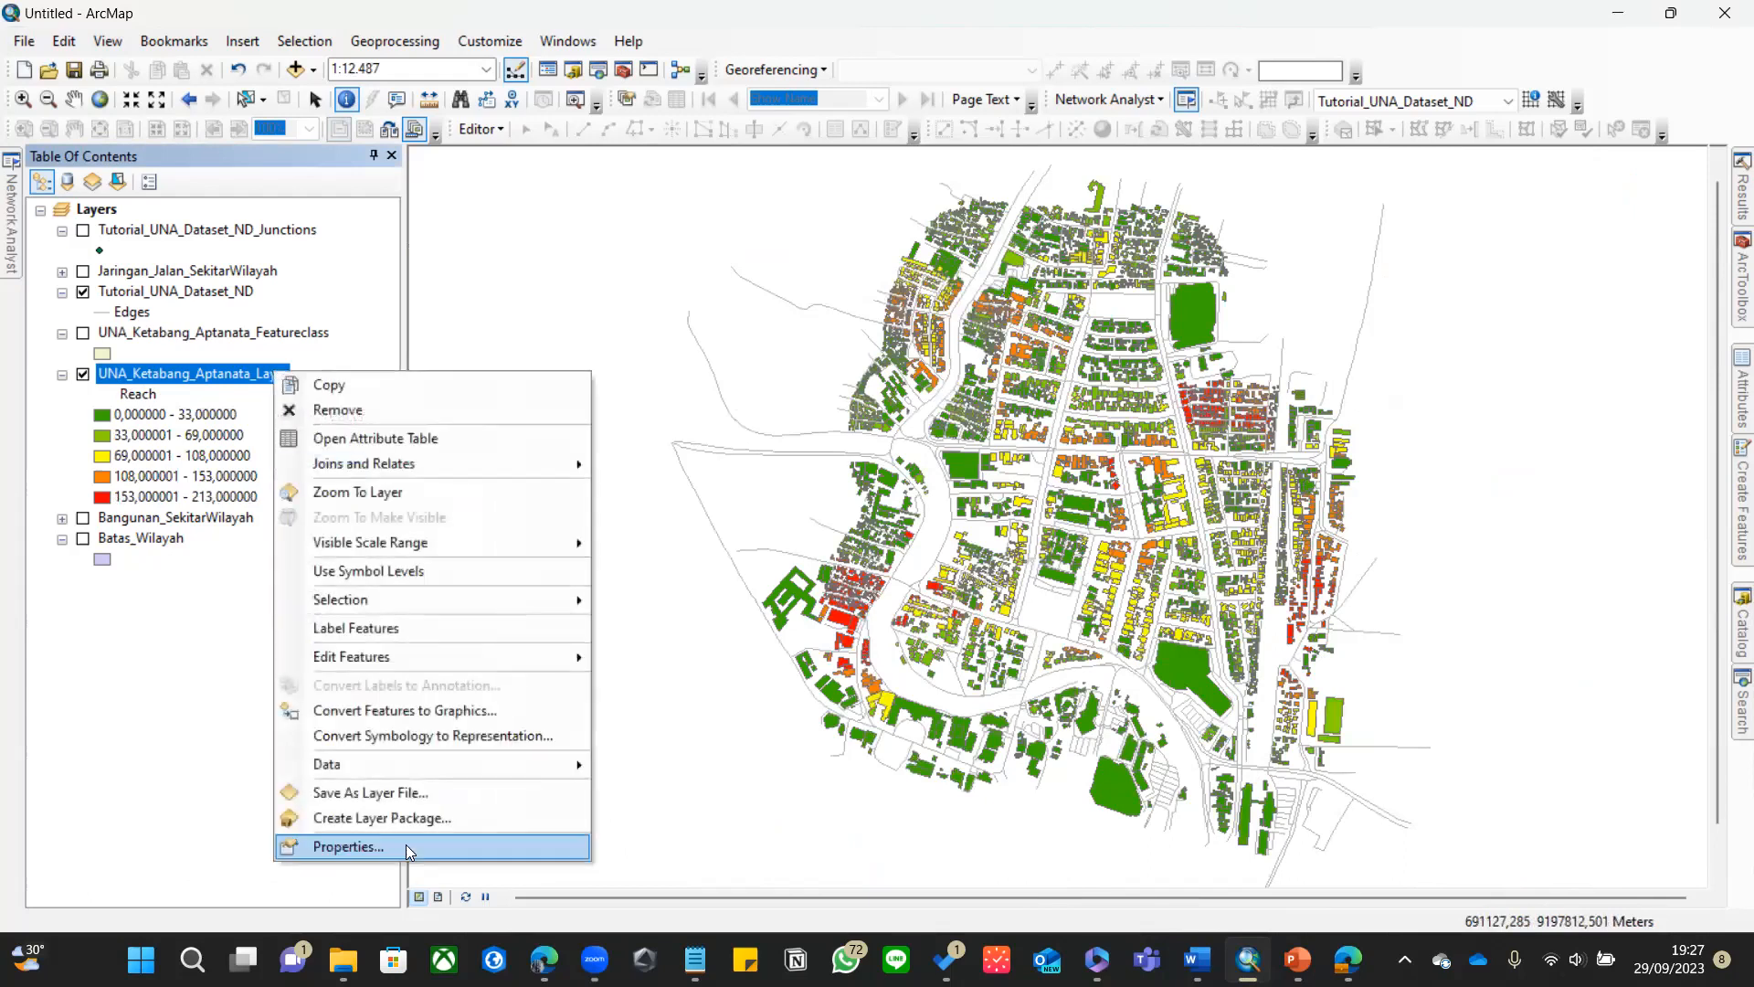
click(406, 844)
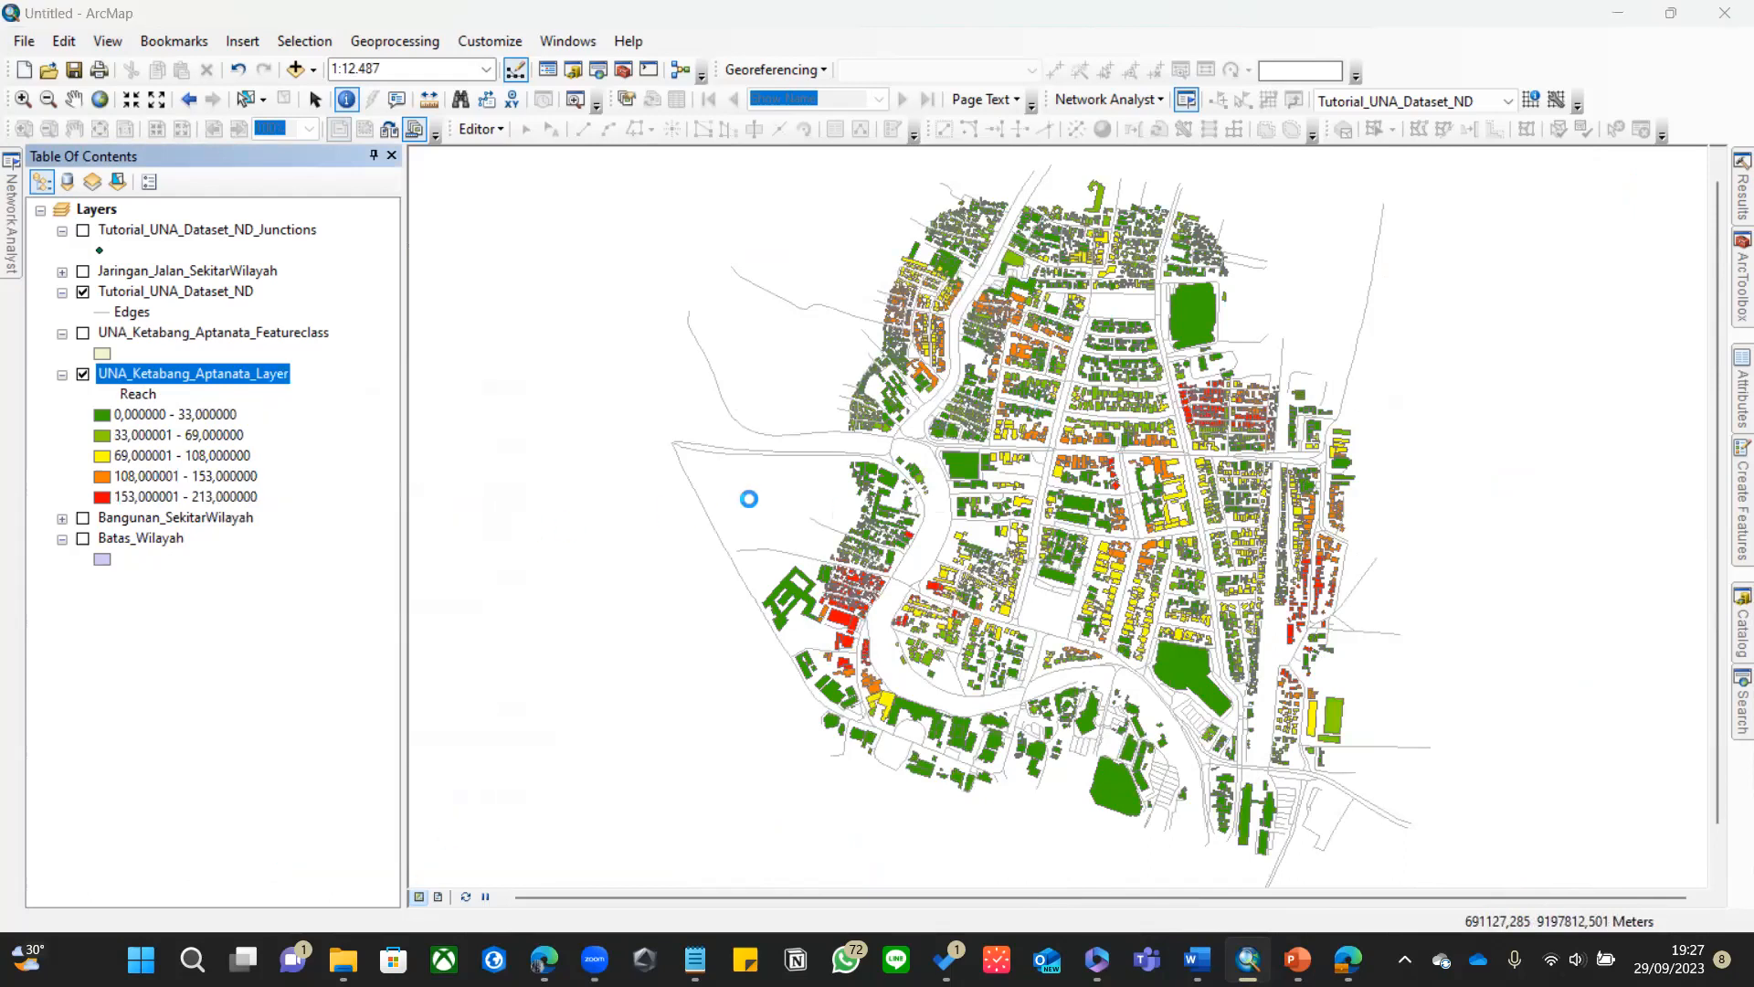
click(895, 393)
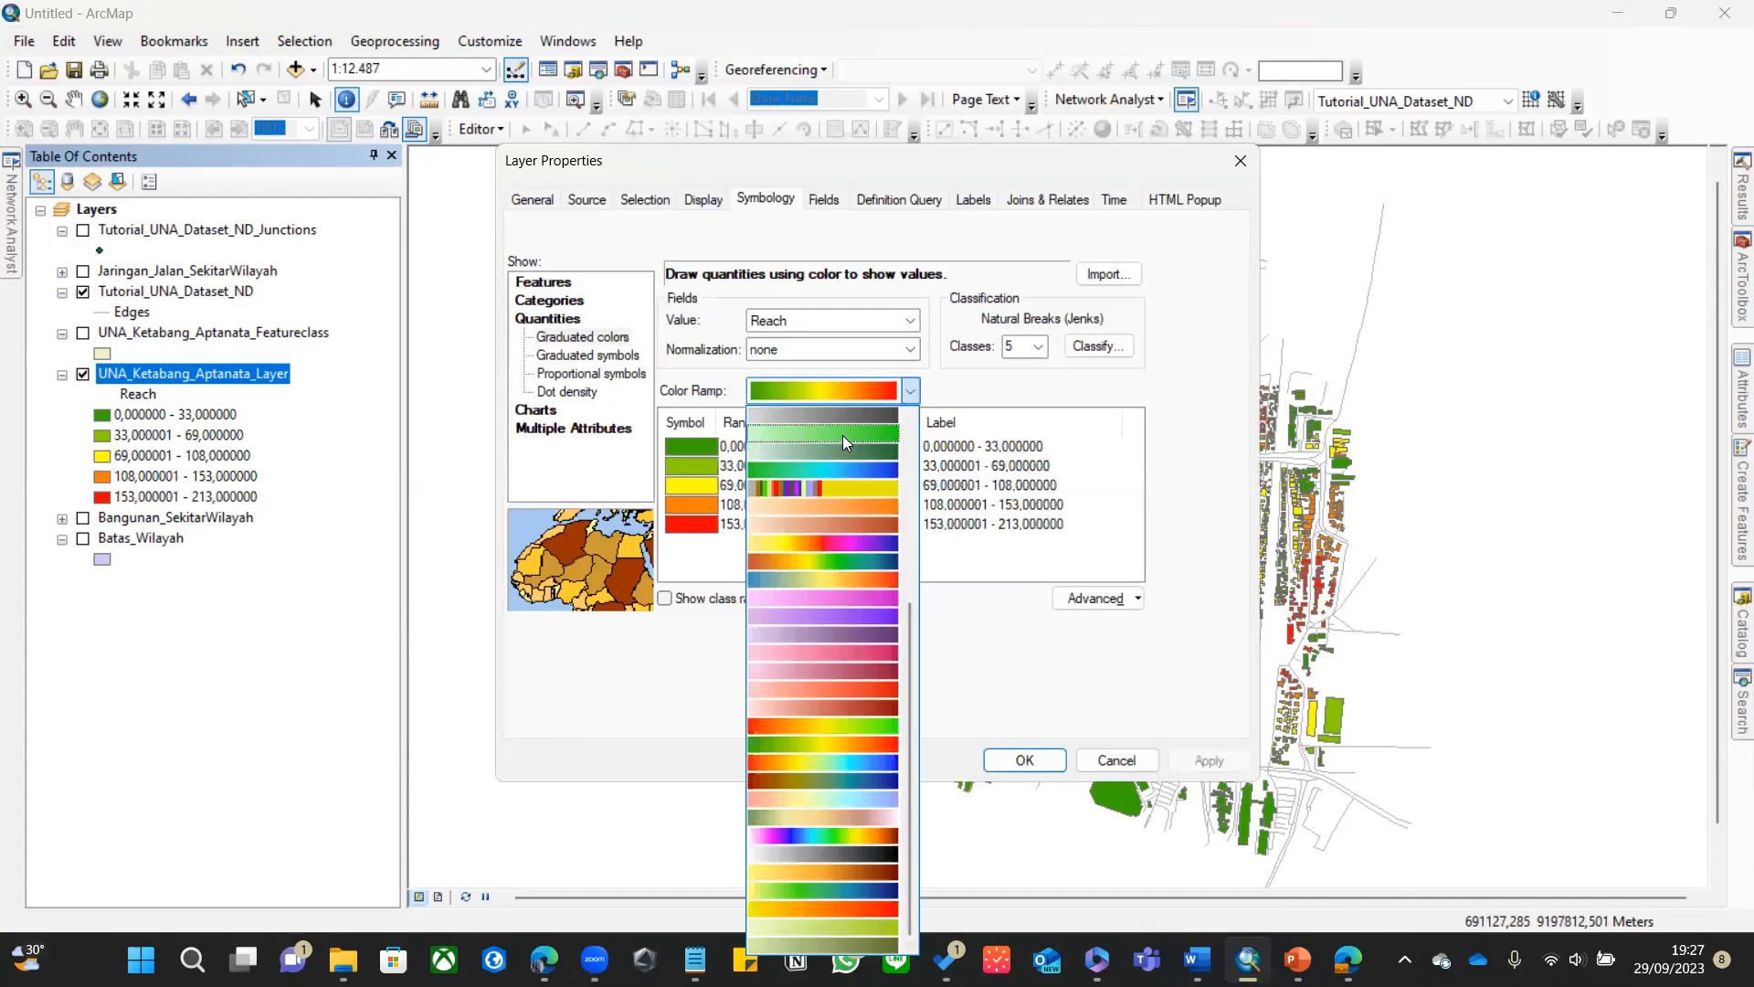
click(851, 705)
click(1024, 760)
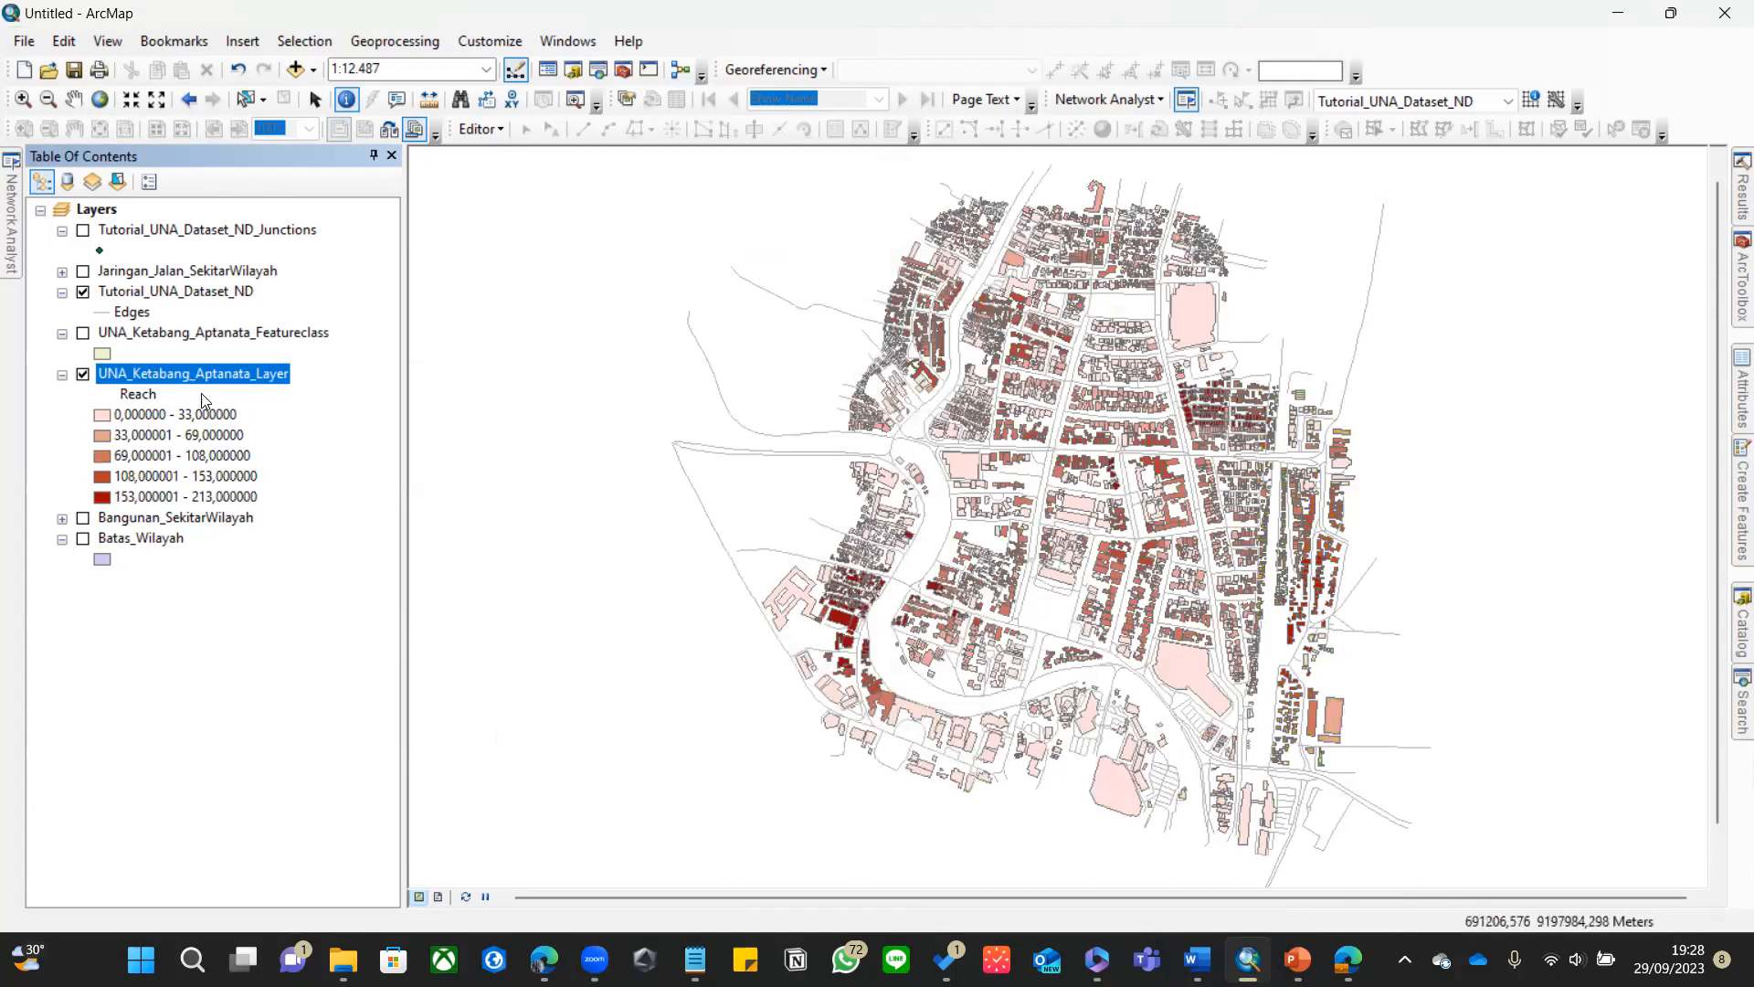
- Display the Batas_Wilayah boundary layer beneath the buildings and hide it again
click(83, 539)
click(83, 539)
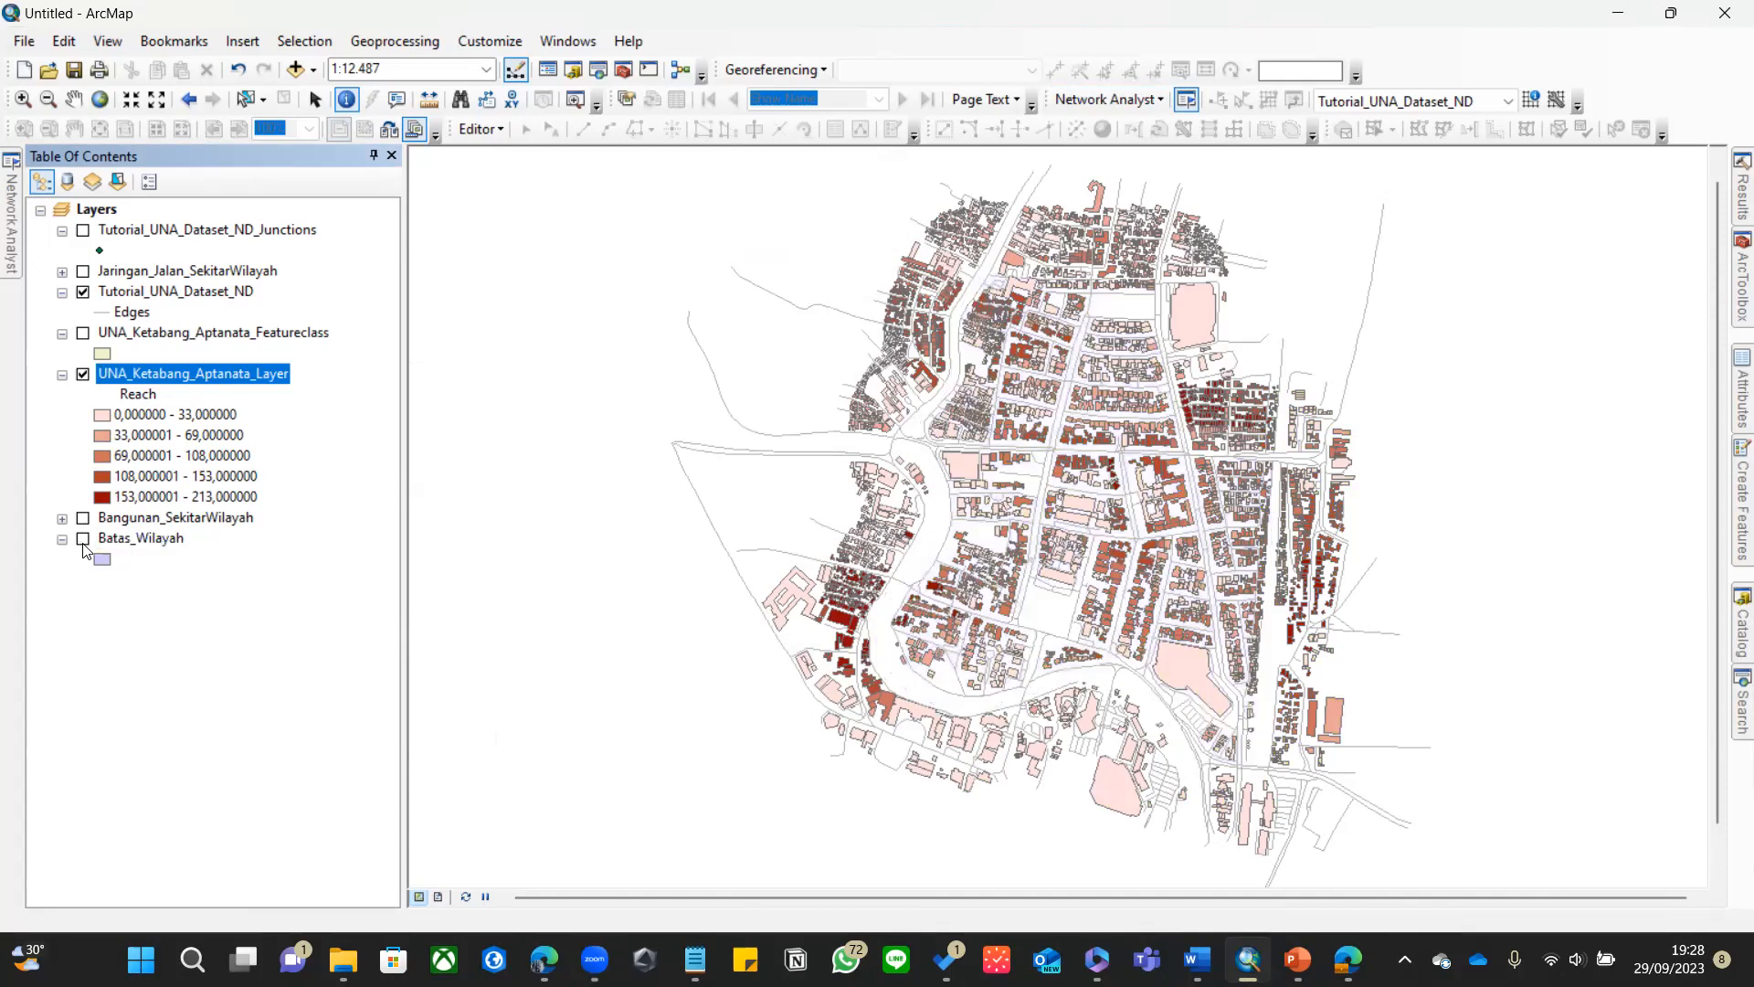